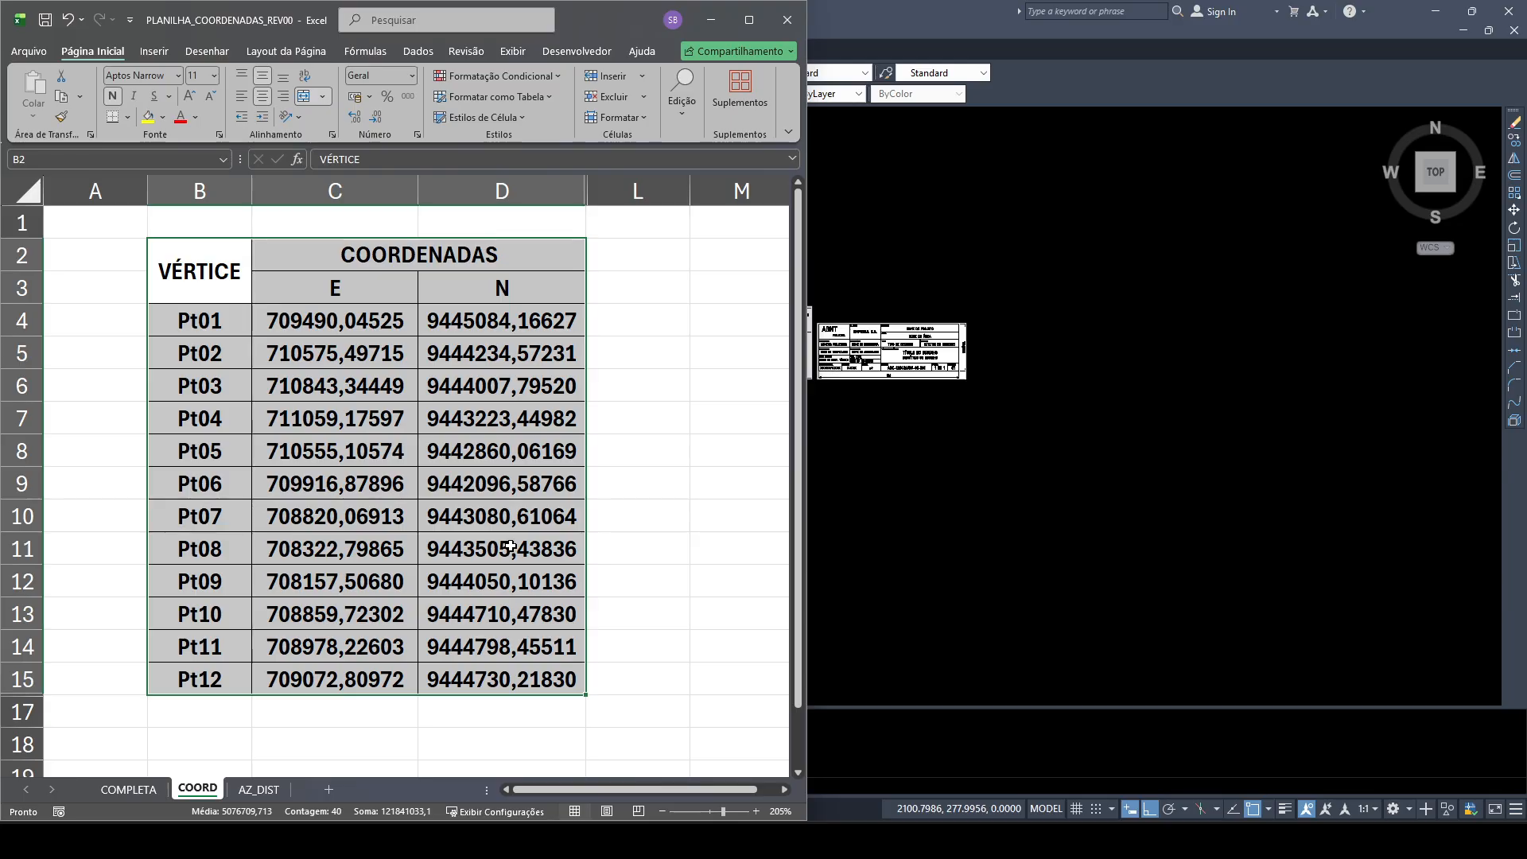
Copy the selected VÉRTICE/COORDENADAS table from Excel and paste it into the AutoCAD model beside the title block, keeping the default OLE text size
key("ctrl+c")
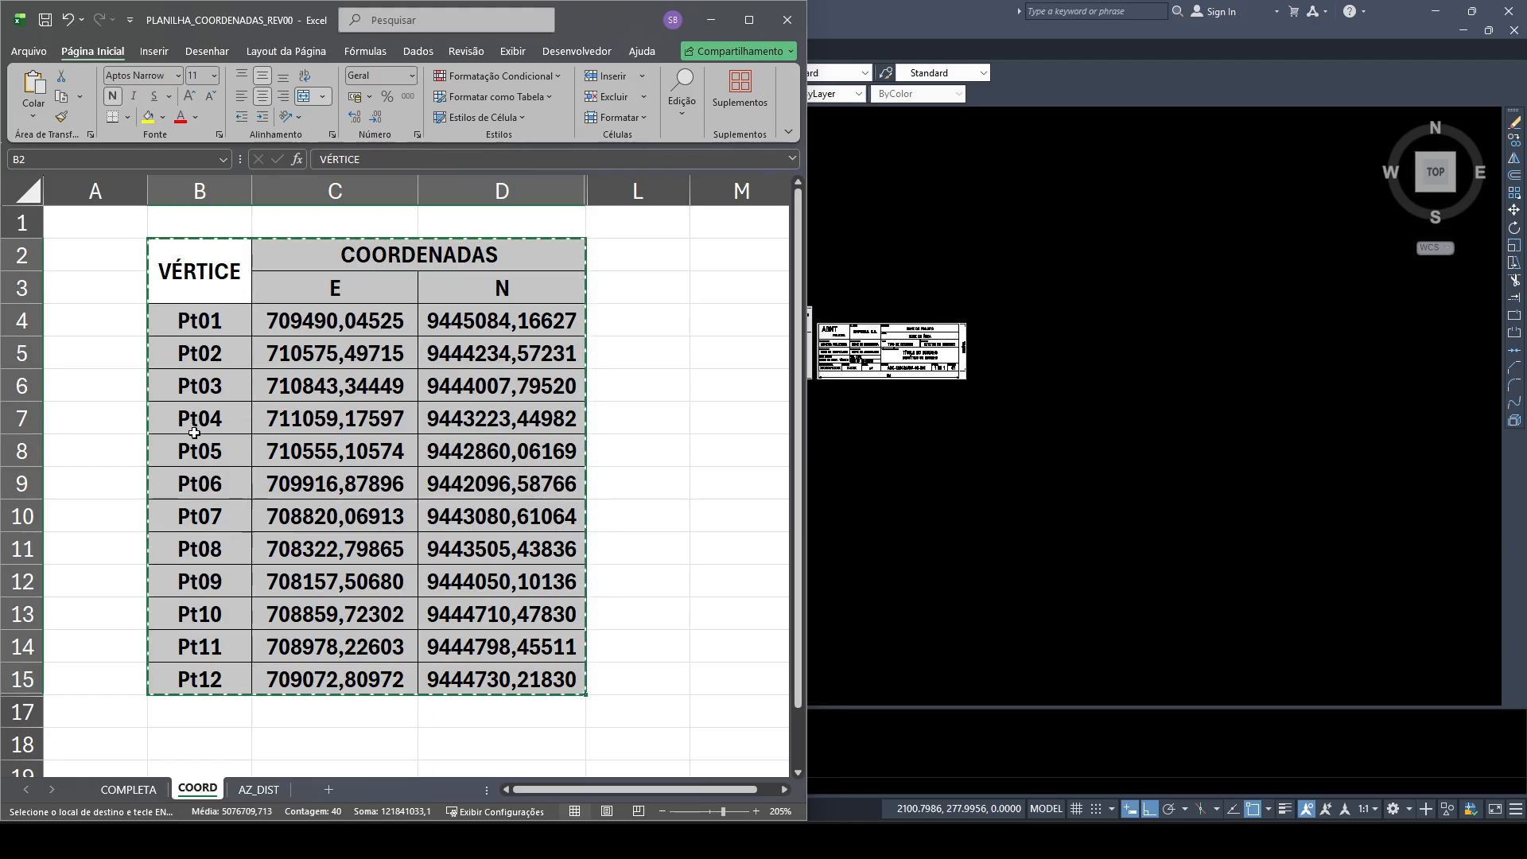
left_click(1092, 392)
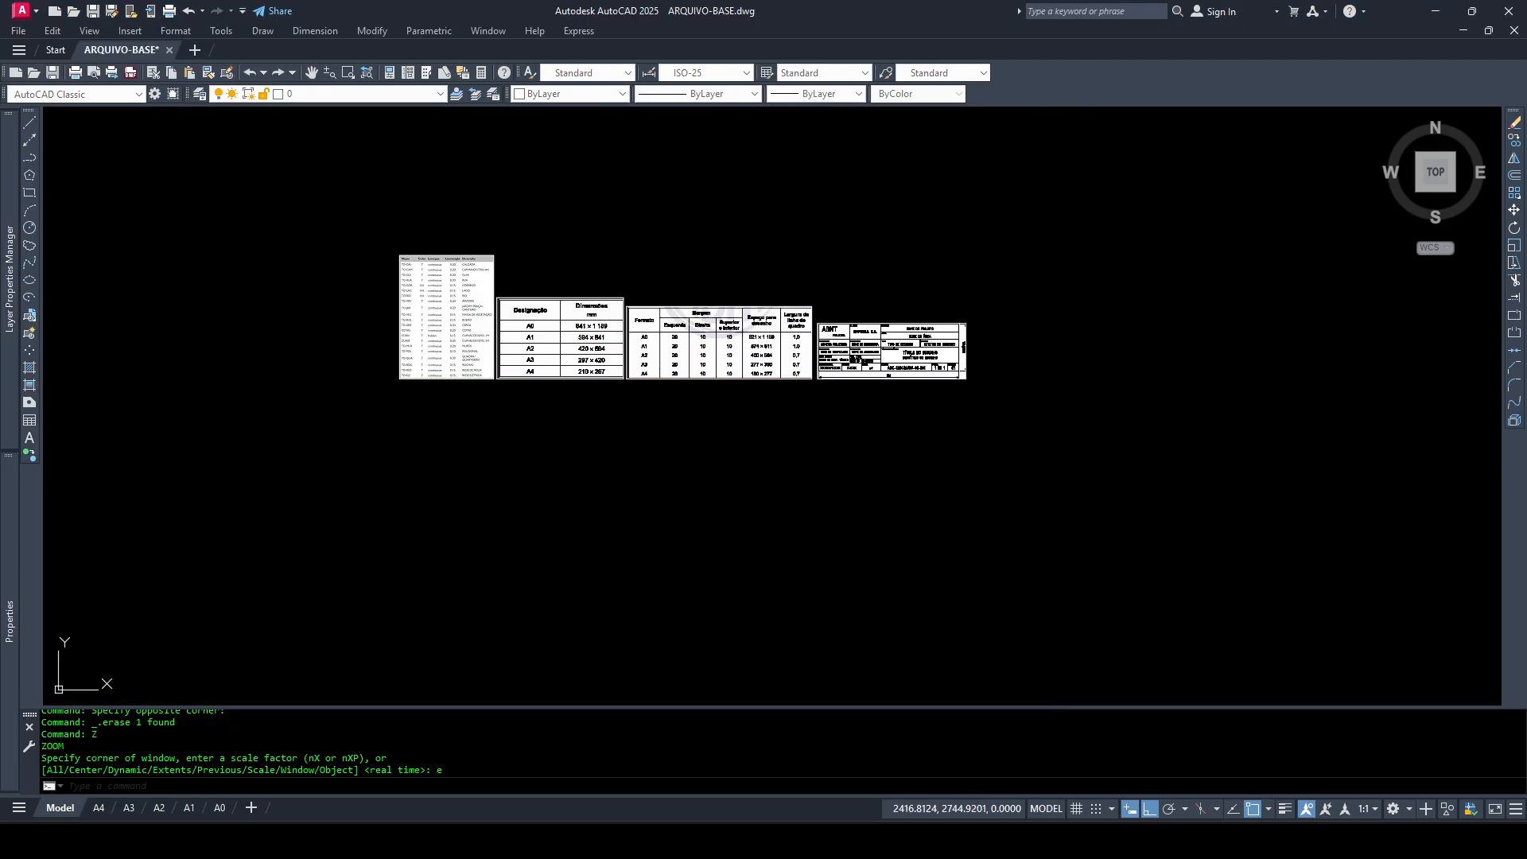
key("ctrl+v")
scroll(986, 394, "up", 4)
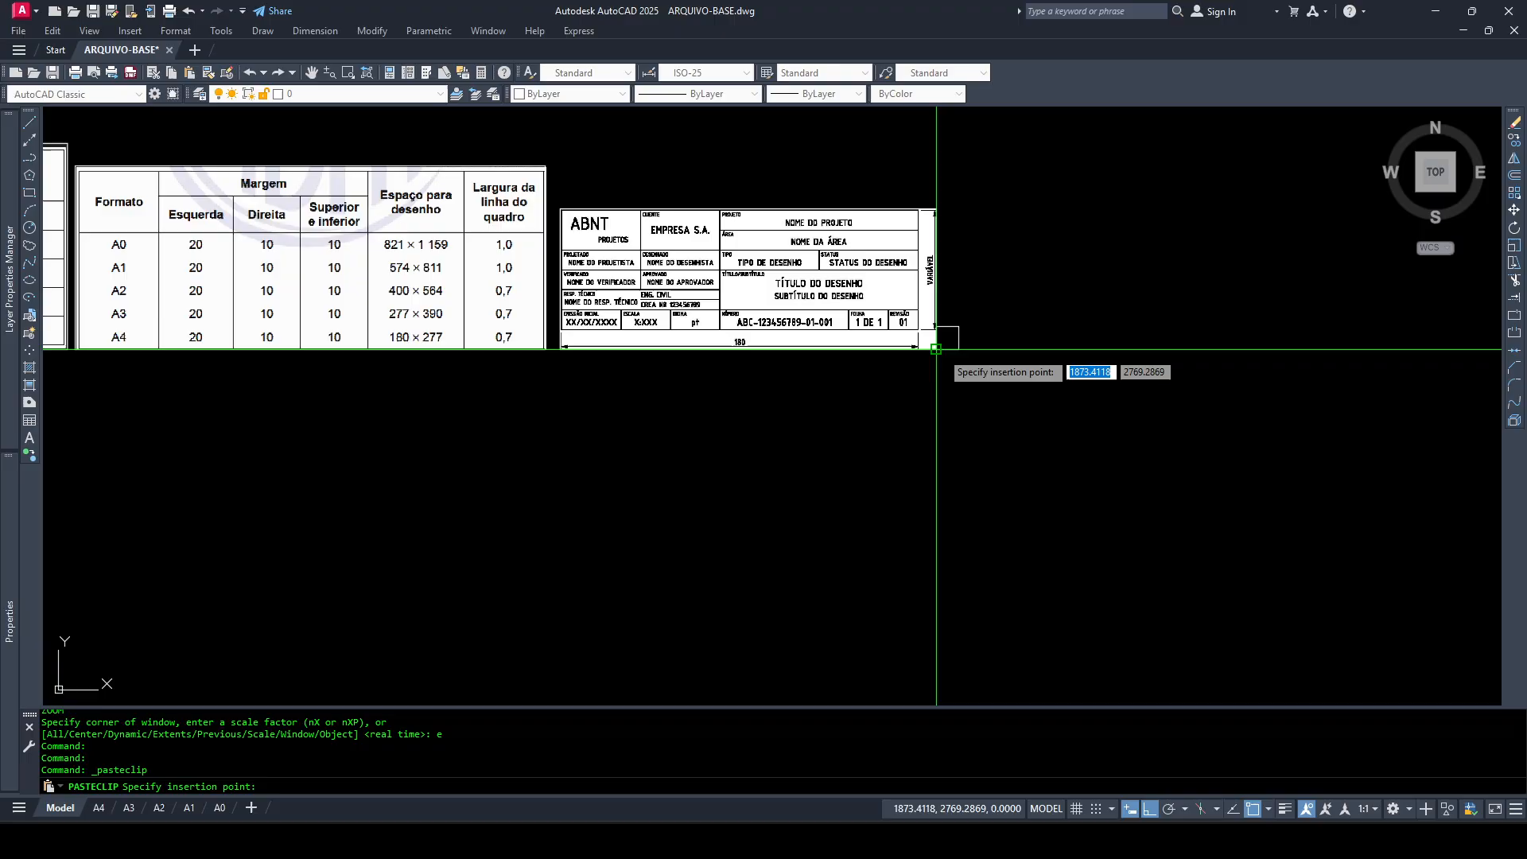
left_click(966, 362)
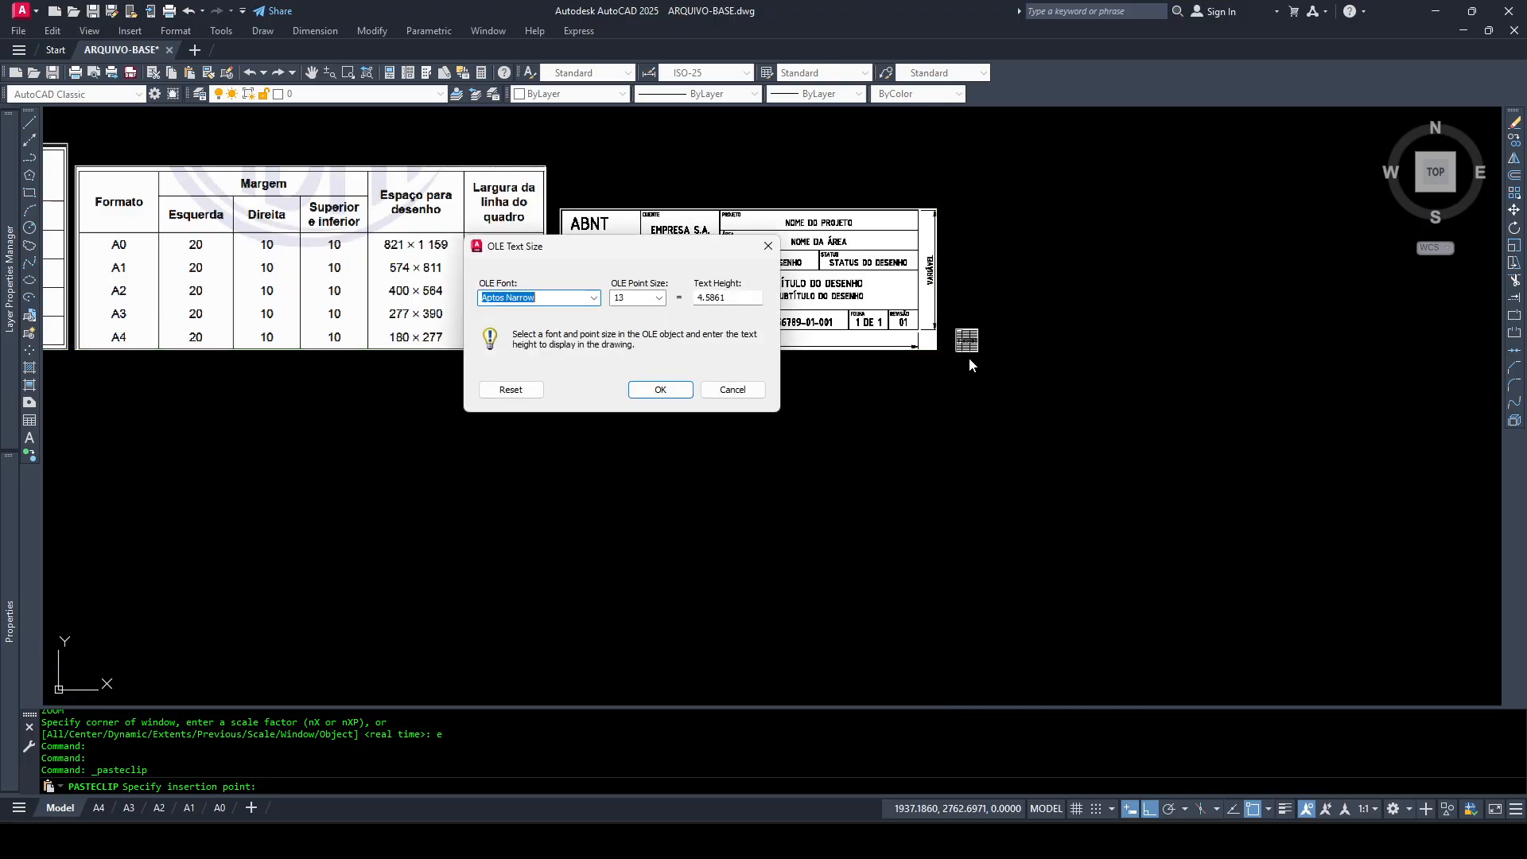
left_click(668, 389)
Inspect the pasted coordinates table up close and display its object properties
scroll(1008, 320, "up", 5)
middle_click_drag(1008, 317, 661, 413)
scroll(681, 362, "up", 2)
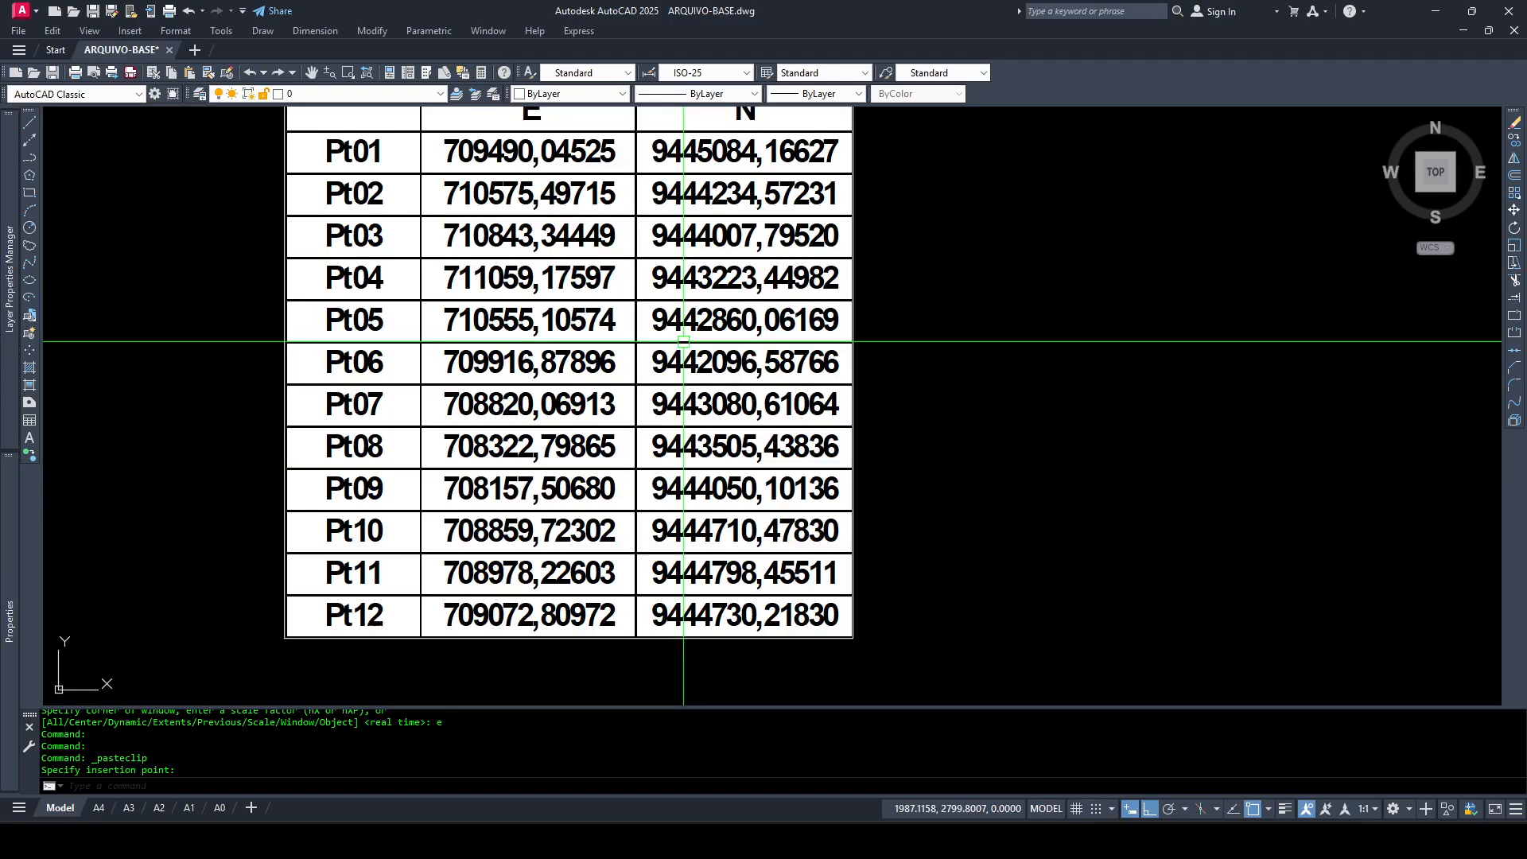
scroll(682, 342, "down", 1)
middle_click_drag(652, 353, 501, 403)
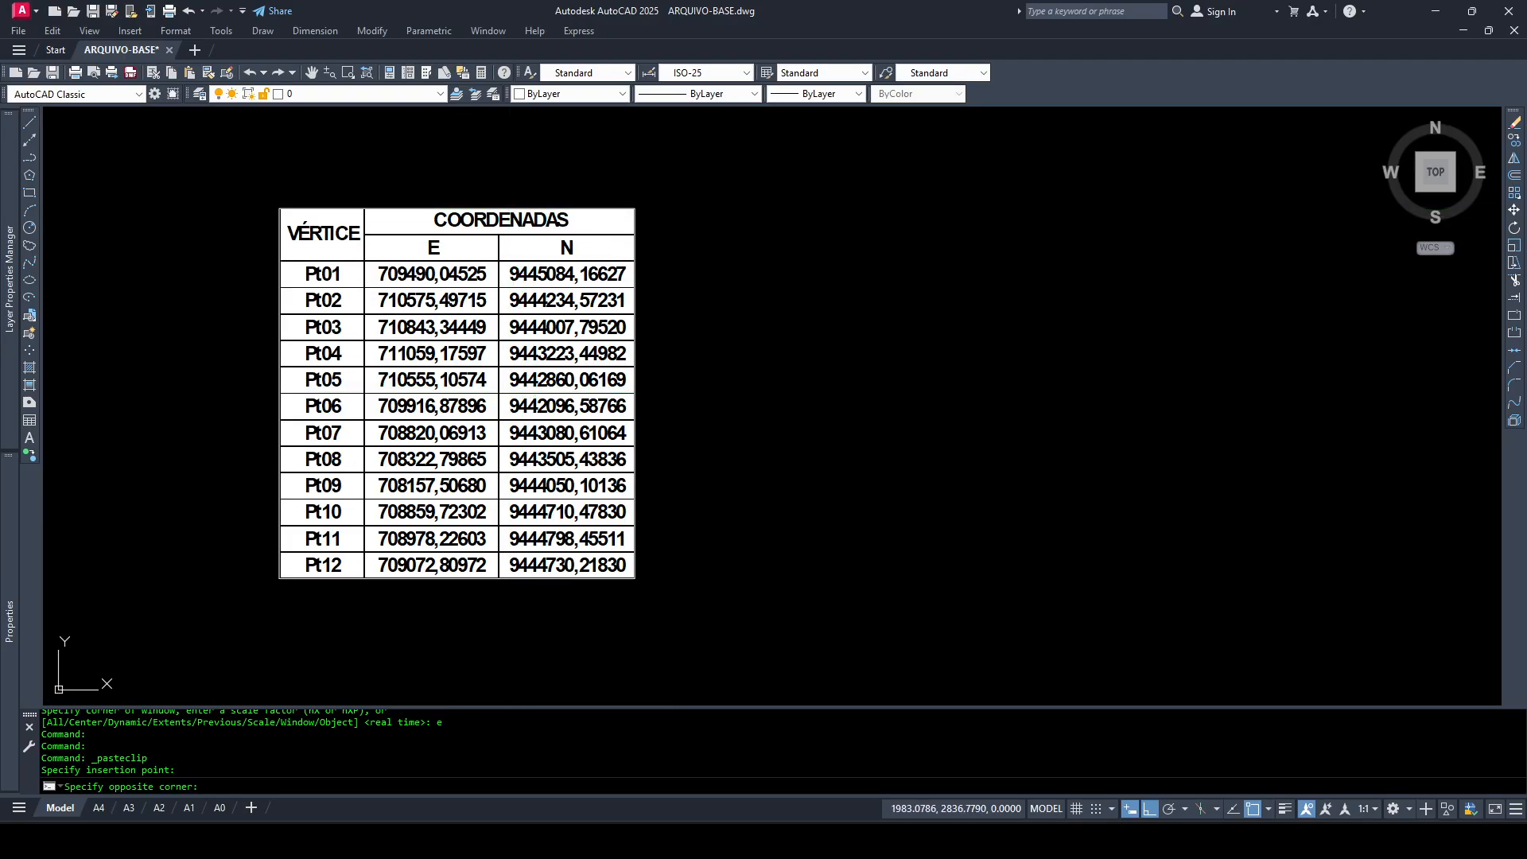
left_click(508, 208)
key("ctrl+1")
key("Escape")
key("Escape")
key("Escape")
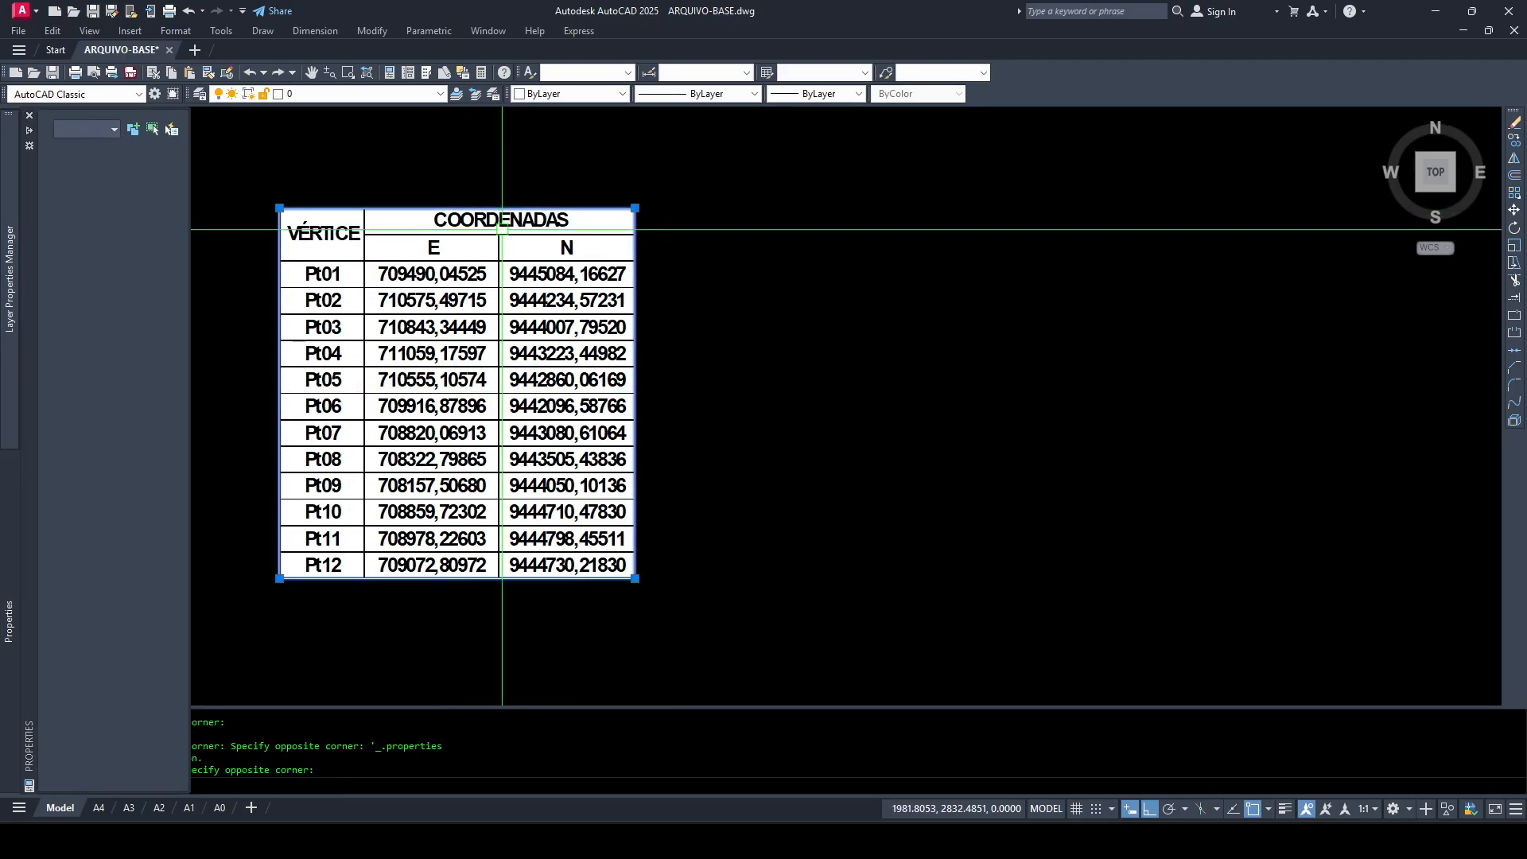
Open the embedded coordinates table in Excel for viewing, close it and return to the AutoCAD drawing
double_click(433, 200)
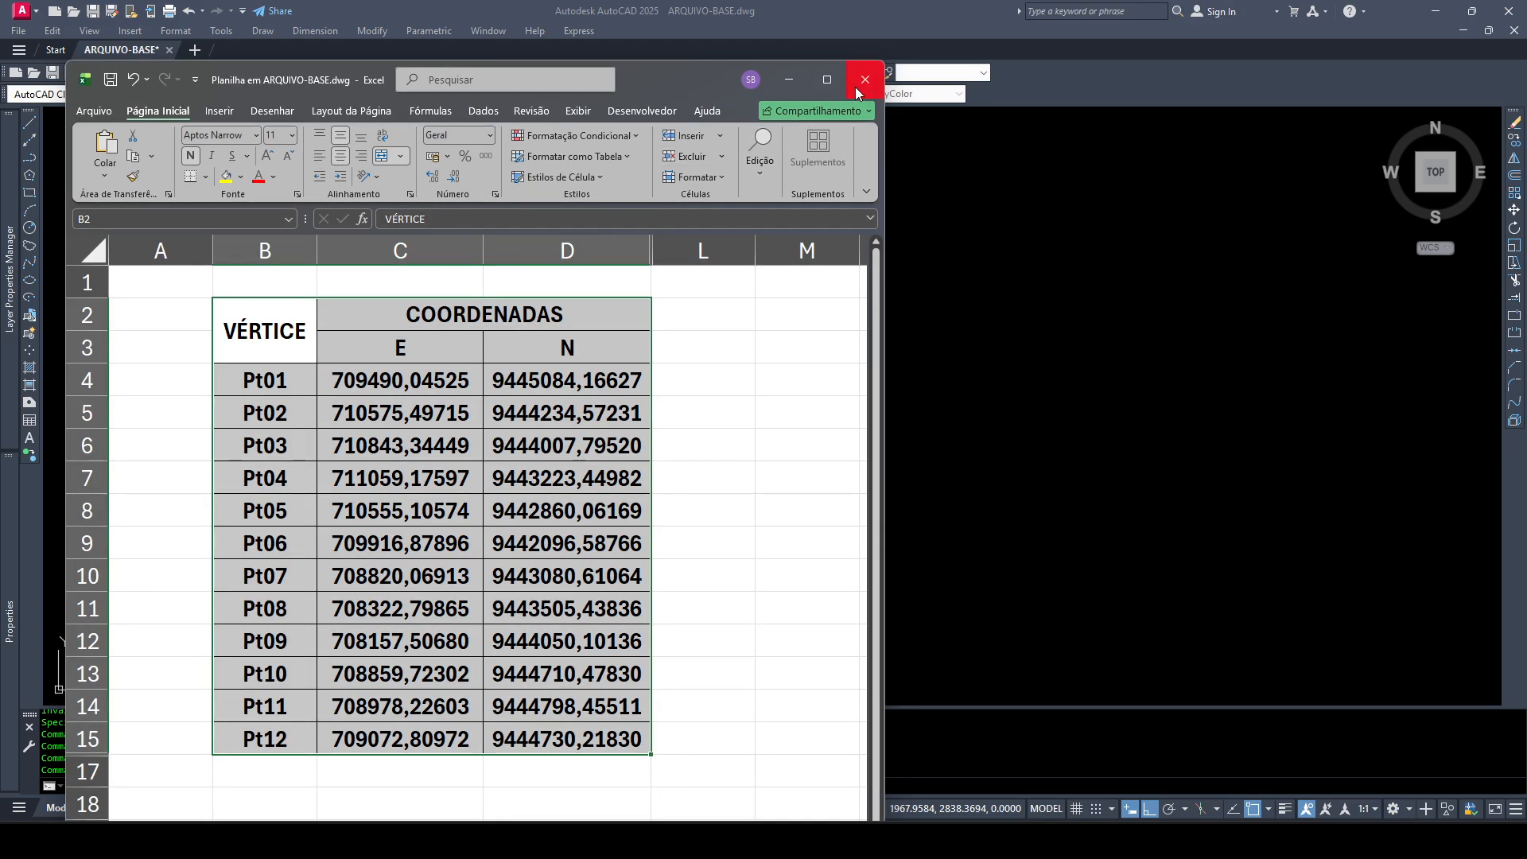
left_click(864, 84)
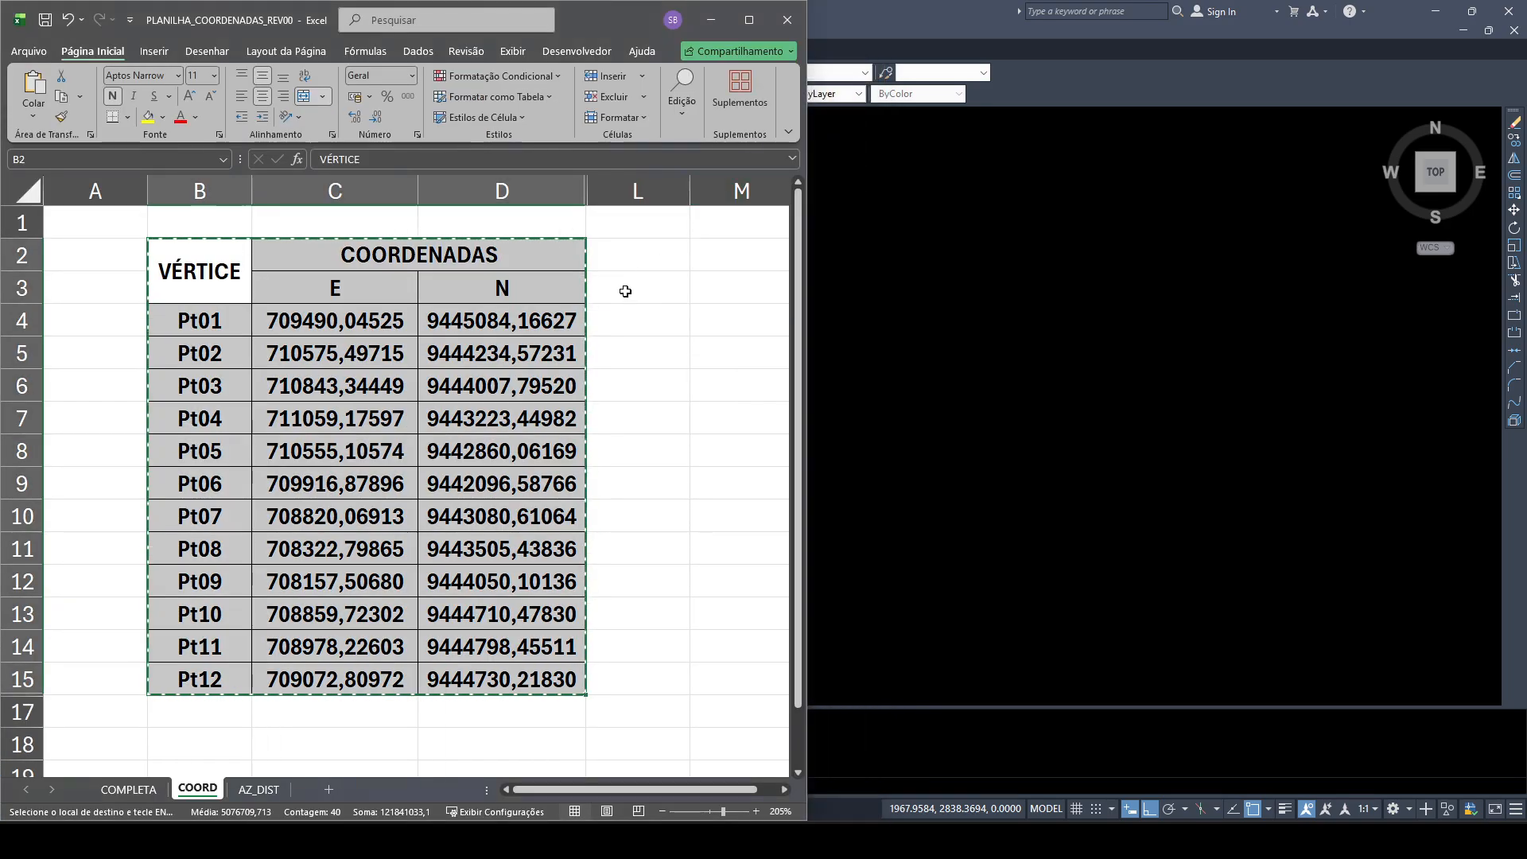
left_click(922, 292)
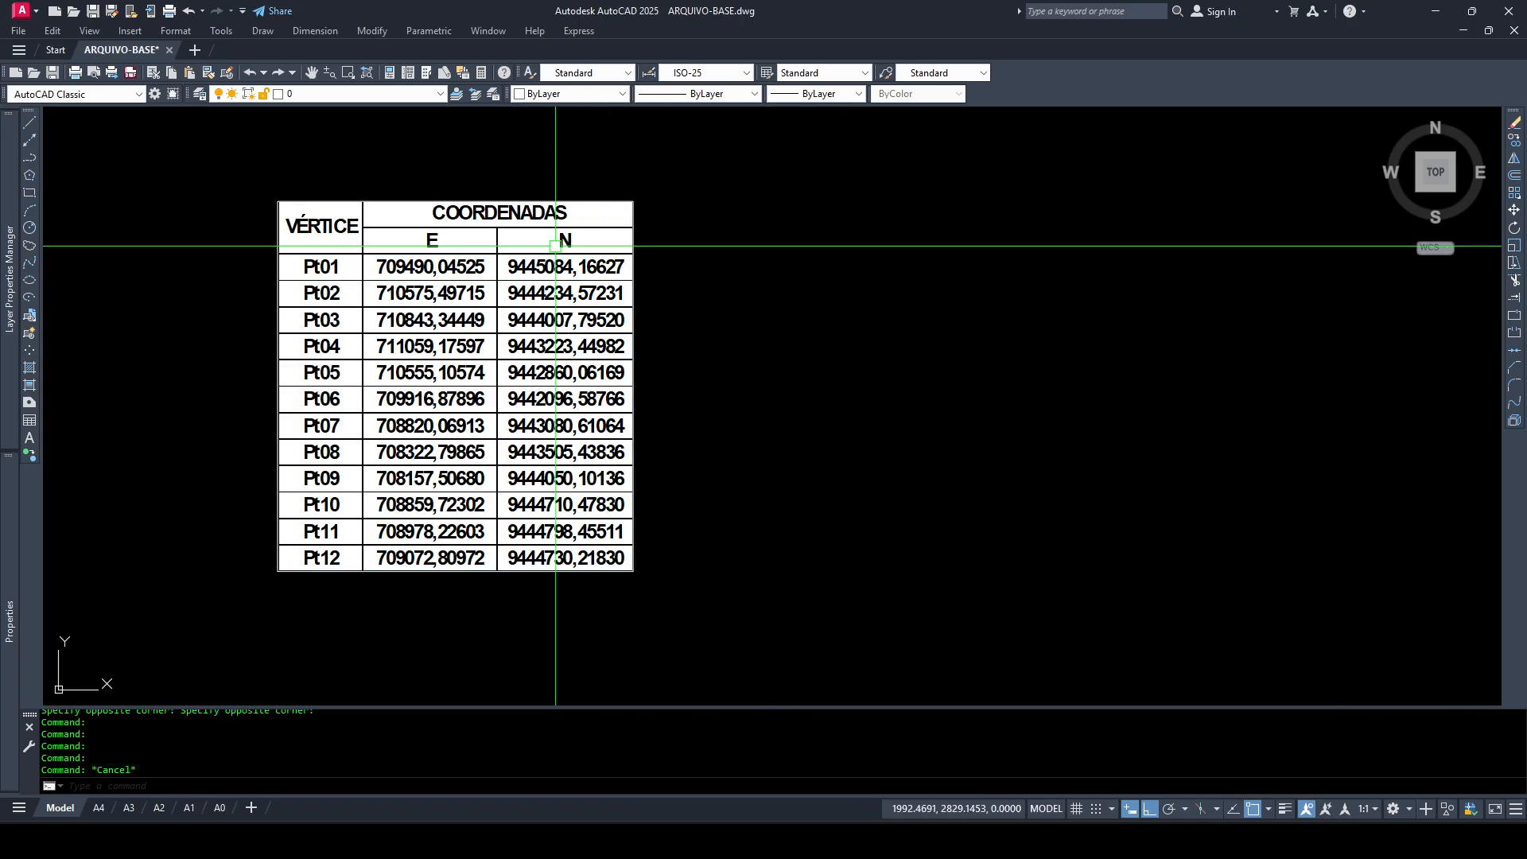
Run the Properties command on the pasted OLE coordinates table and clear the selection
left_click(326, 207)
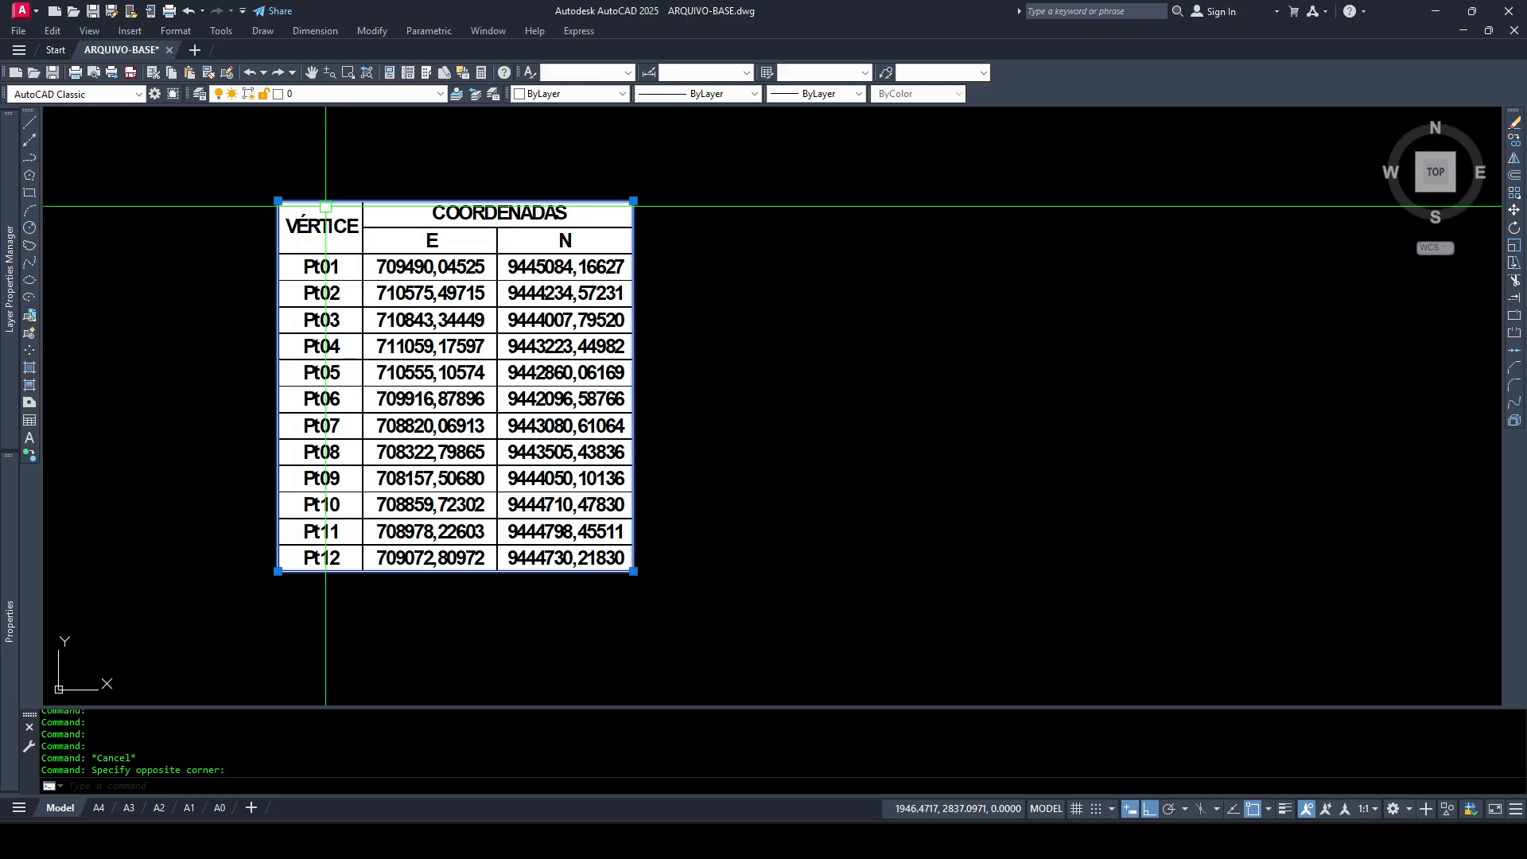
type("pr")
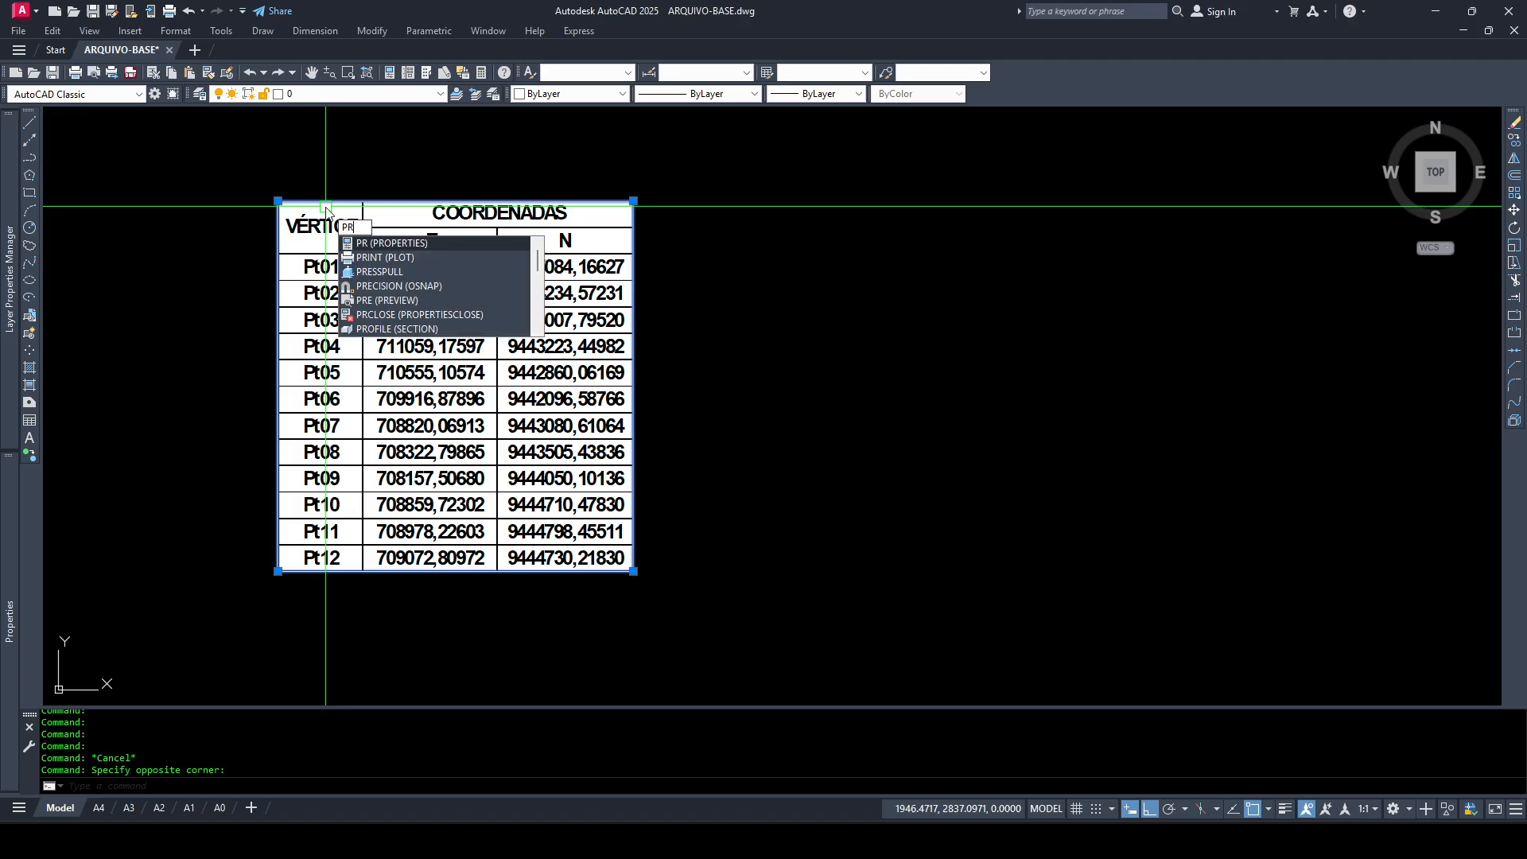
key("Return")
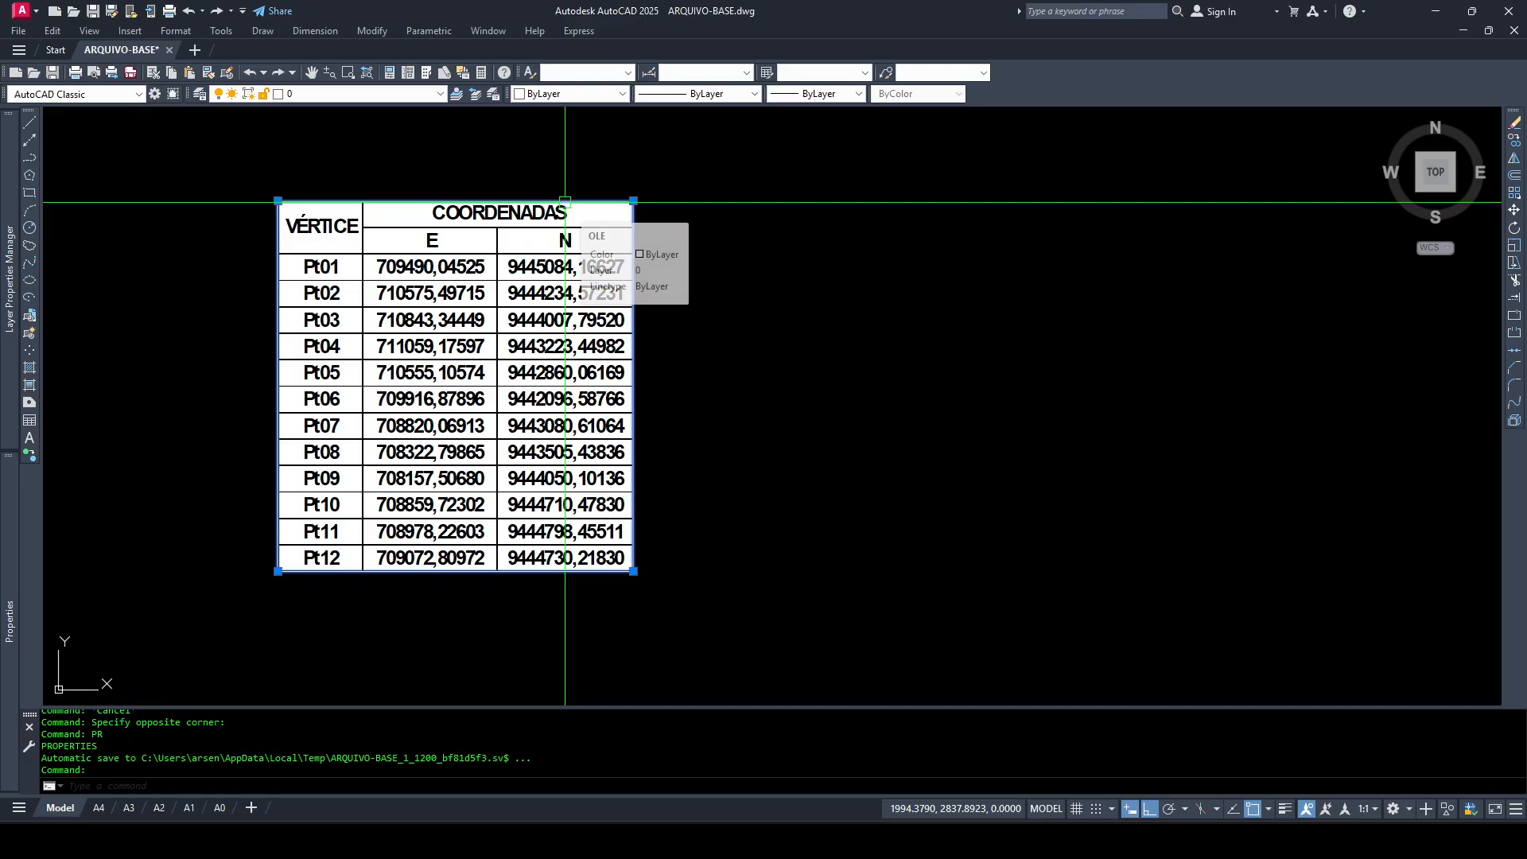
key("Escape")
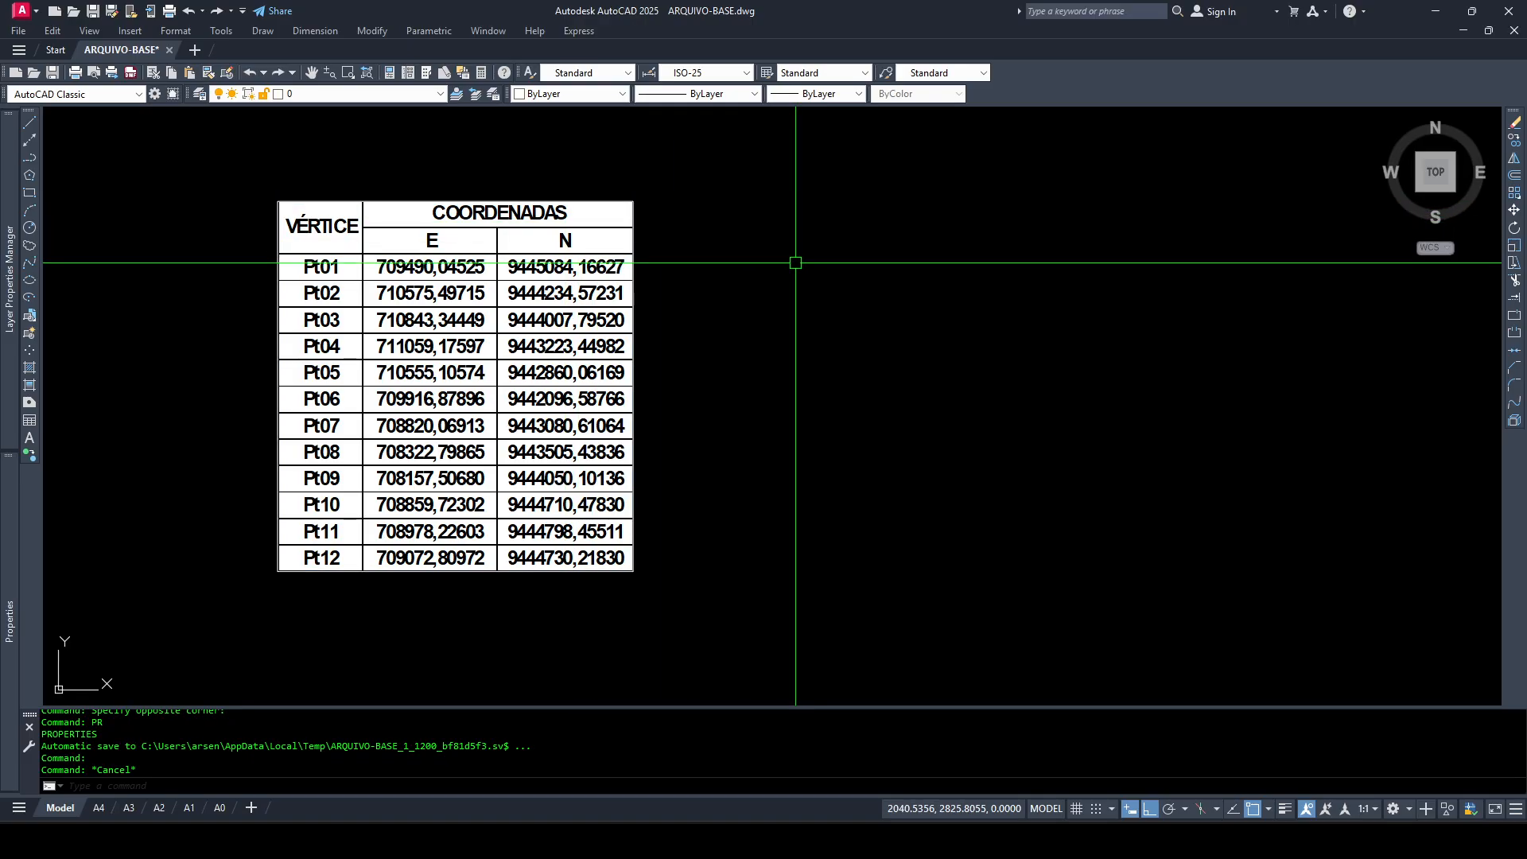
scroll(399, 249, "down", 2)
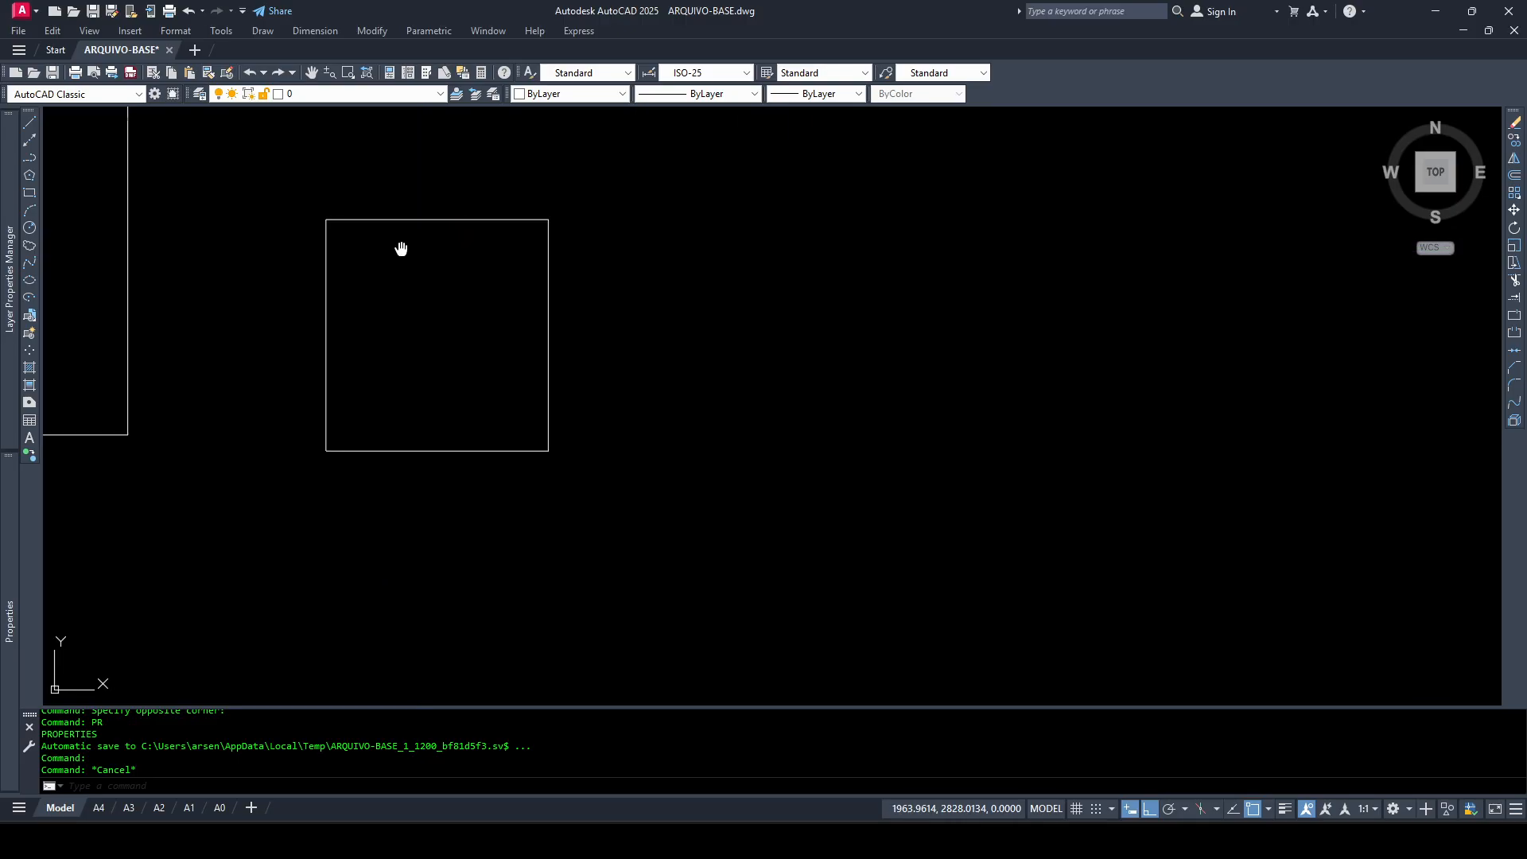
middle_click_drag(399, 249, 346, 258)
scroll(349, 260, "up", 2)
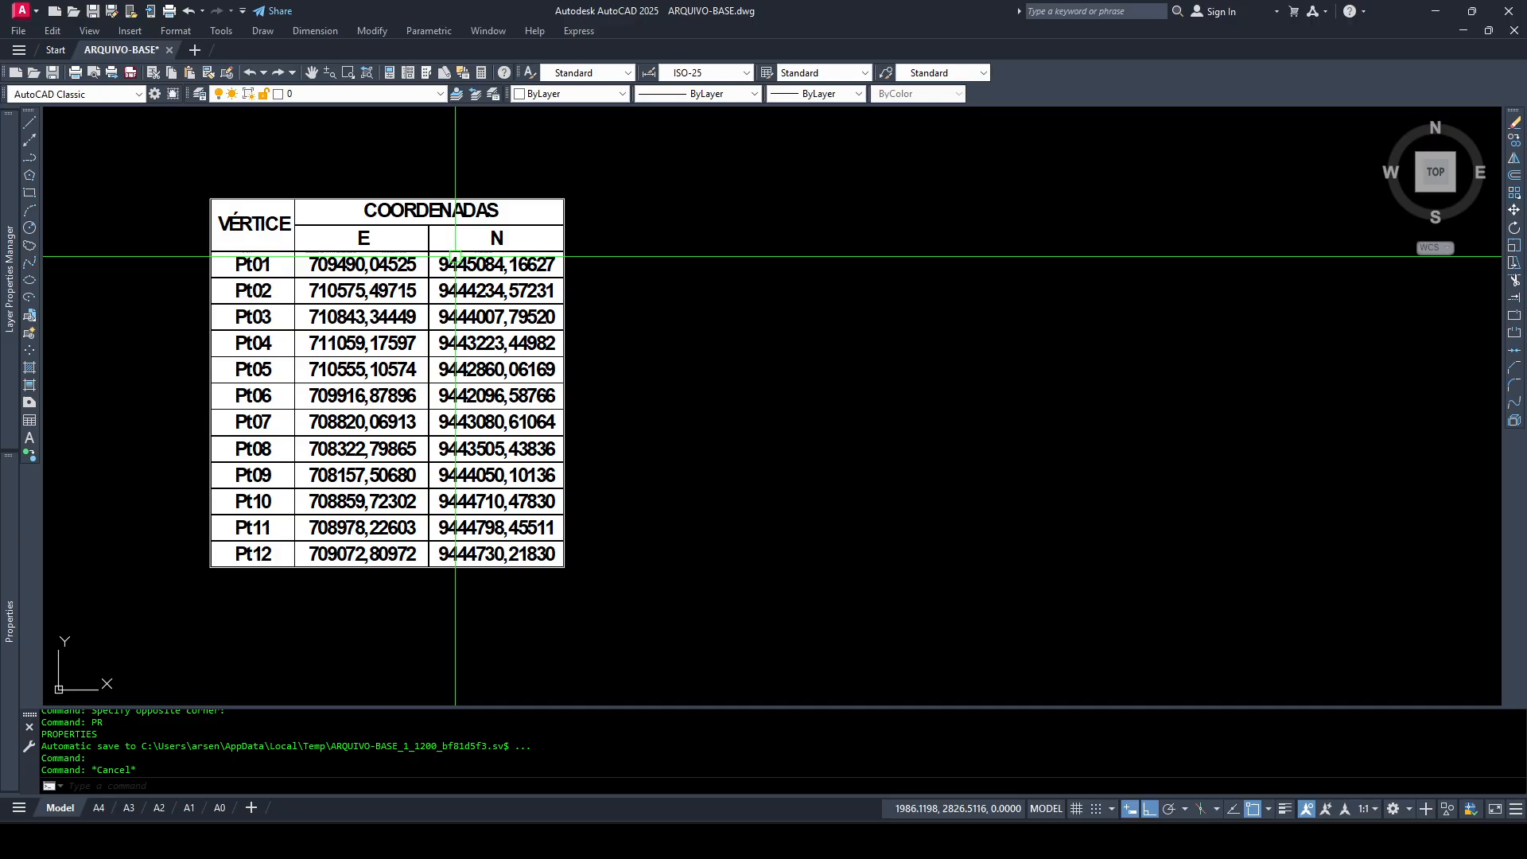
type("POINT")
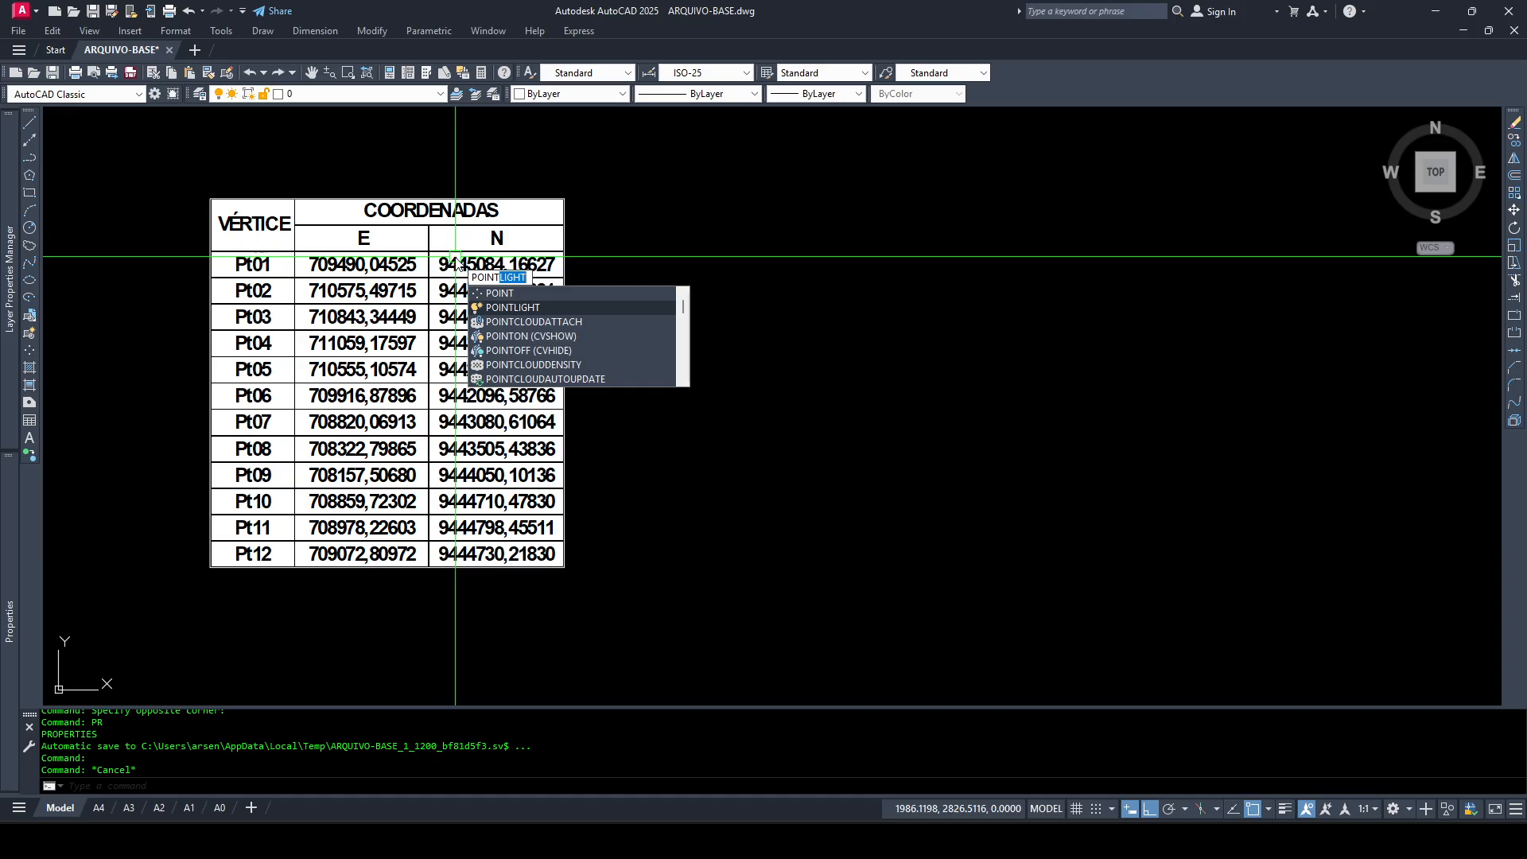
key("Return")
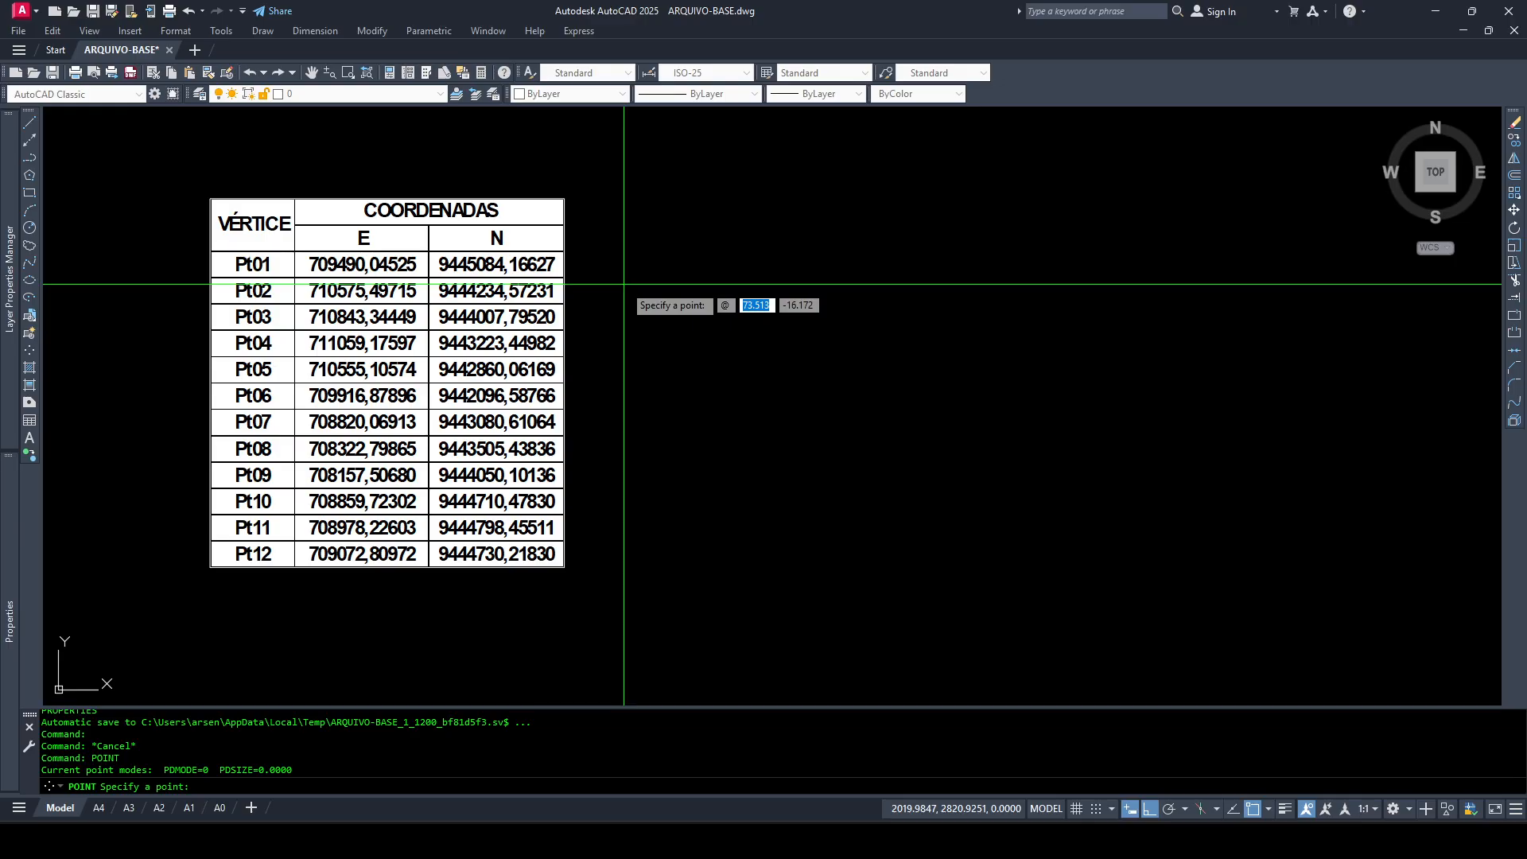
key("Escape")
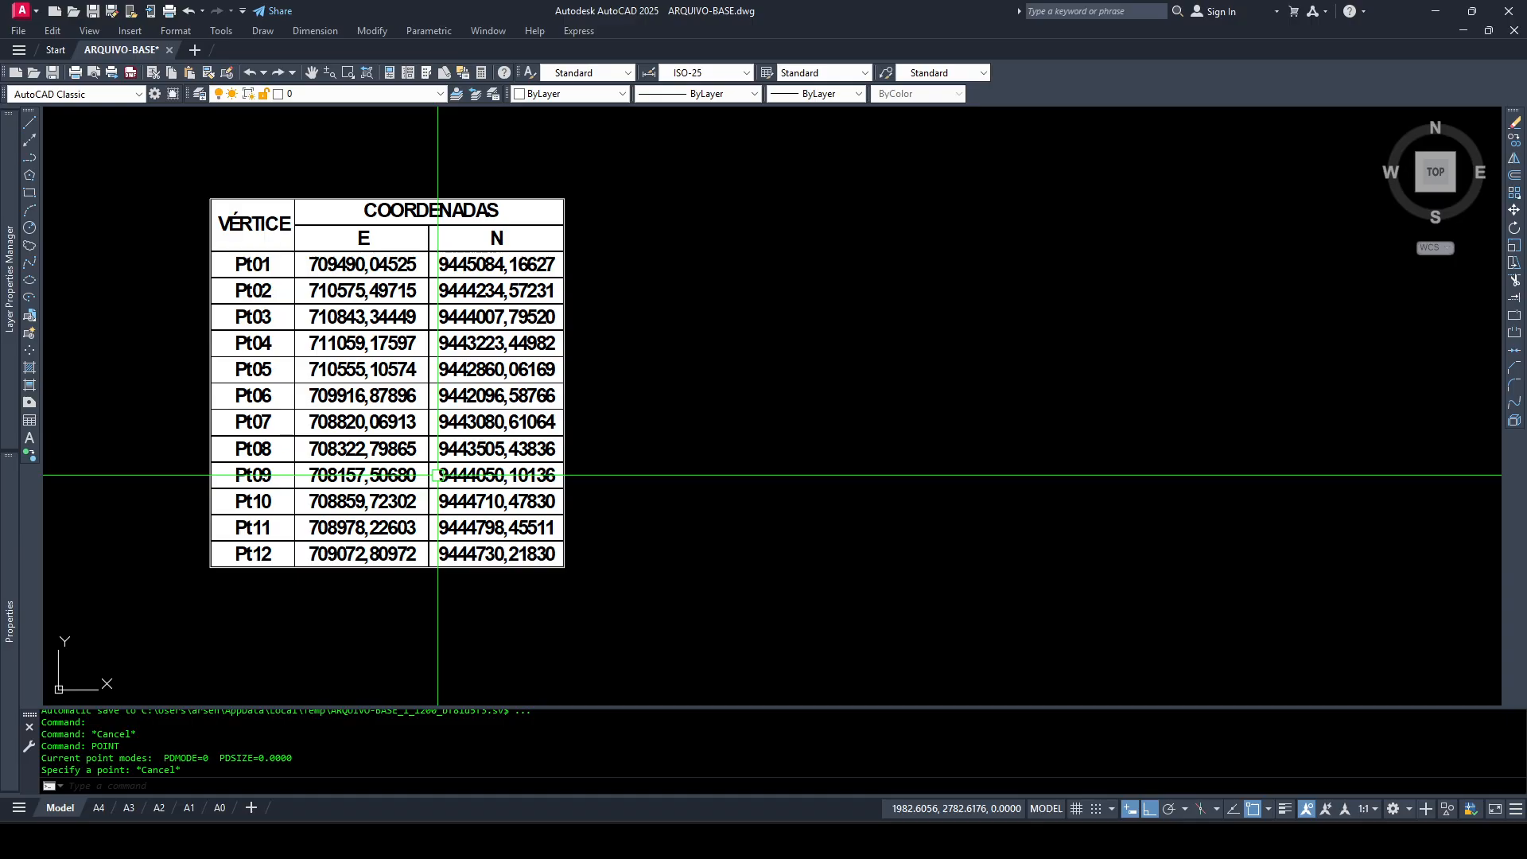
type("POINT")
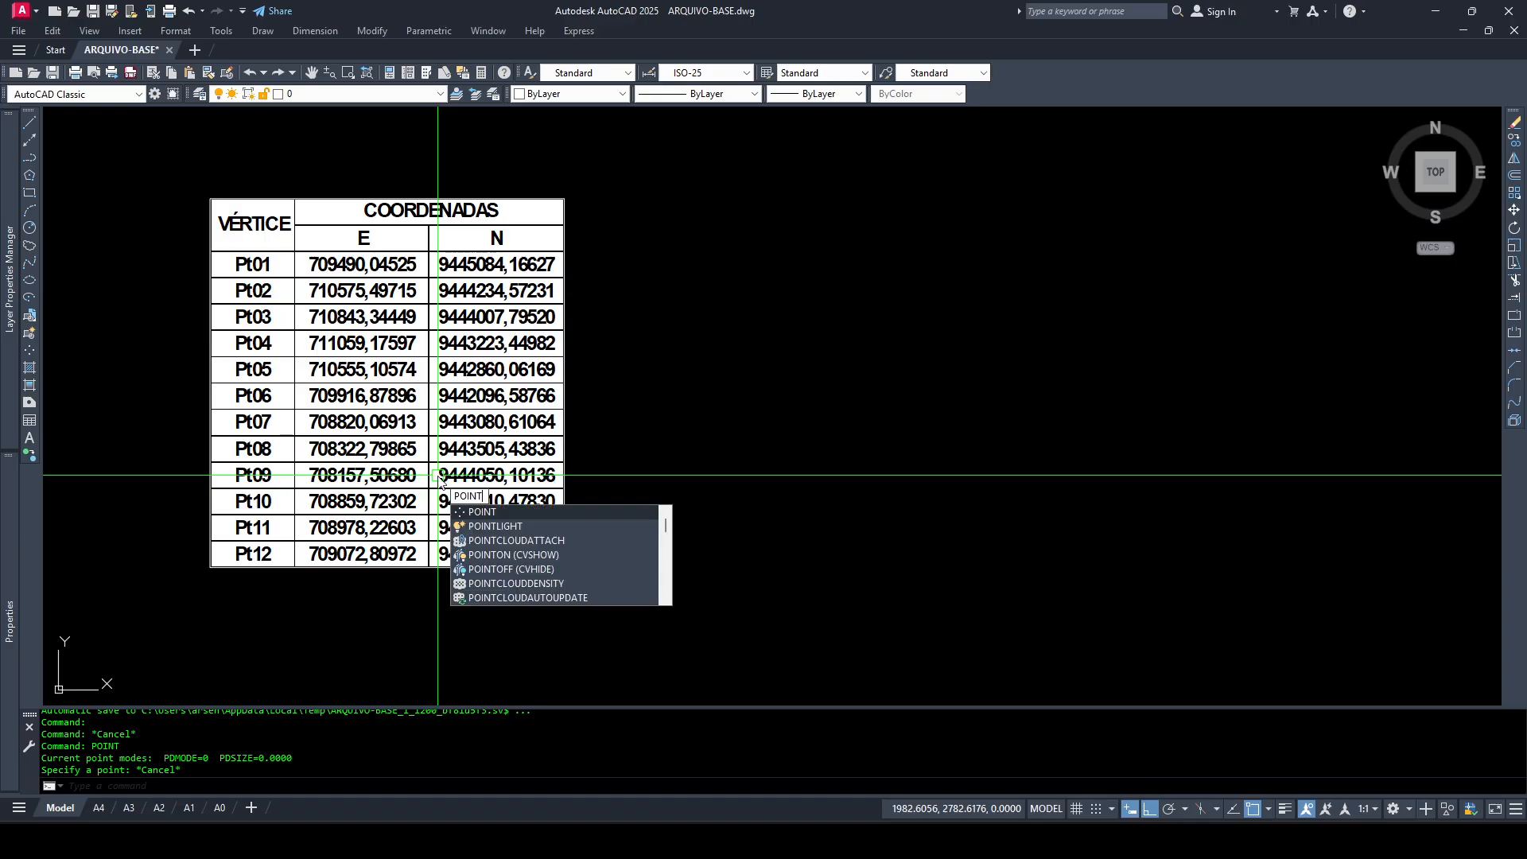
key("Return")
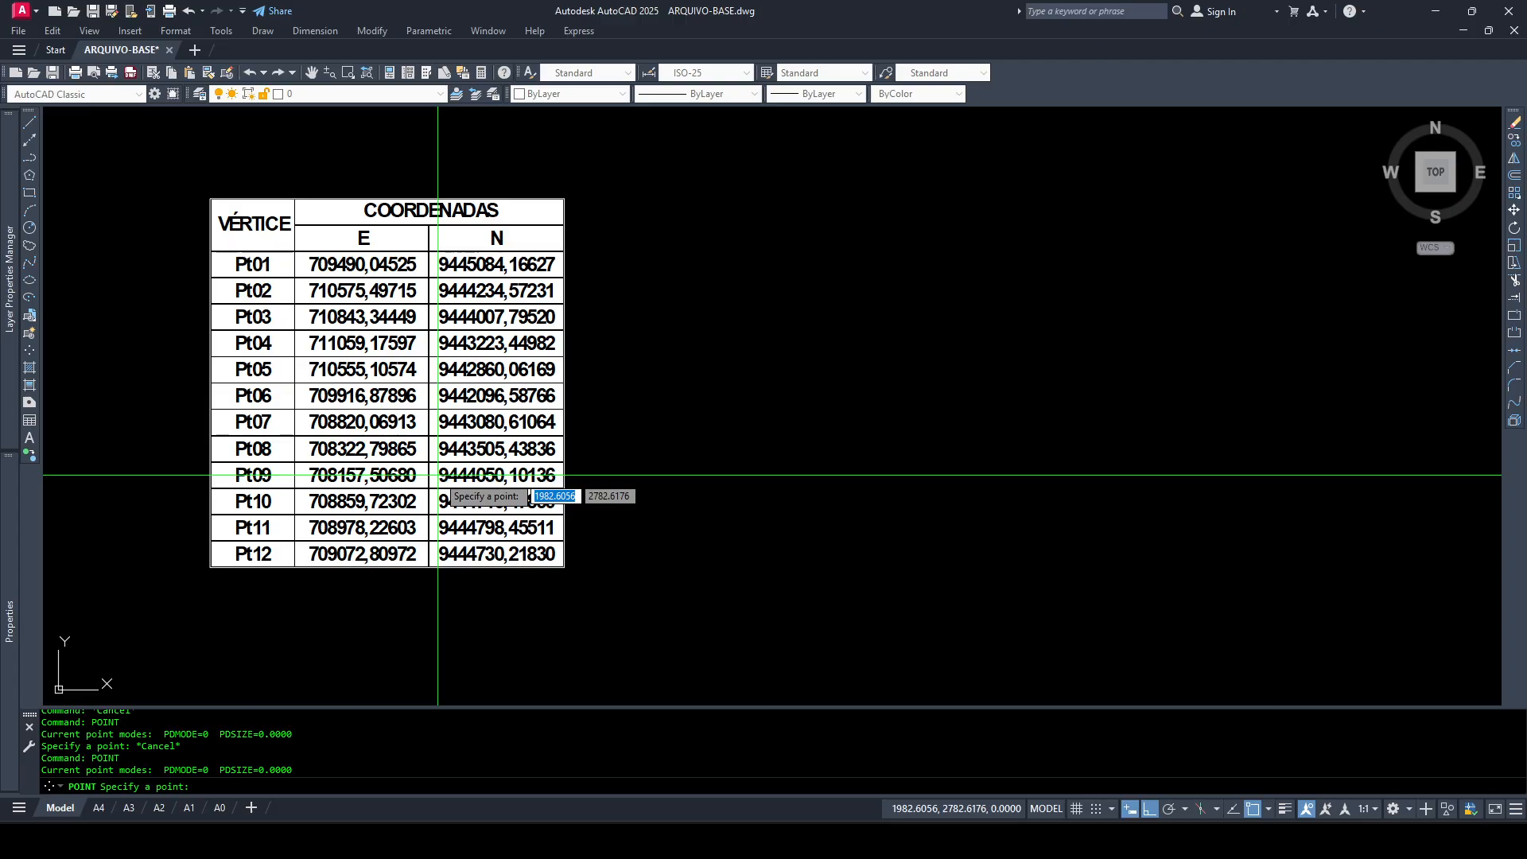
type("@")
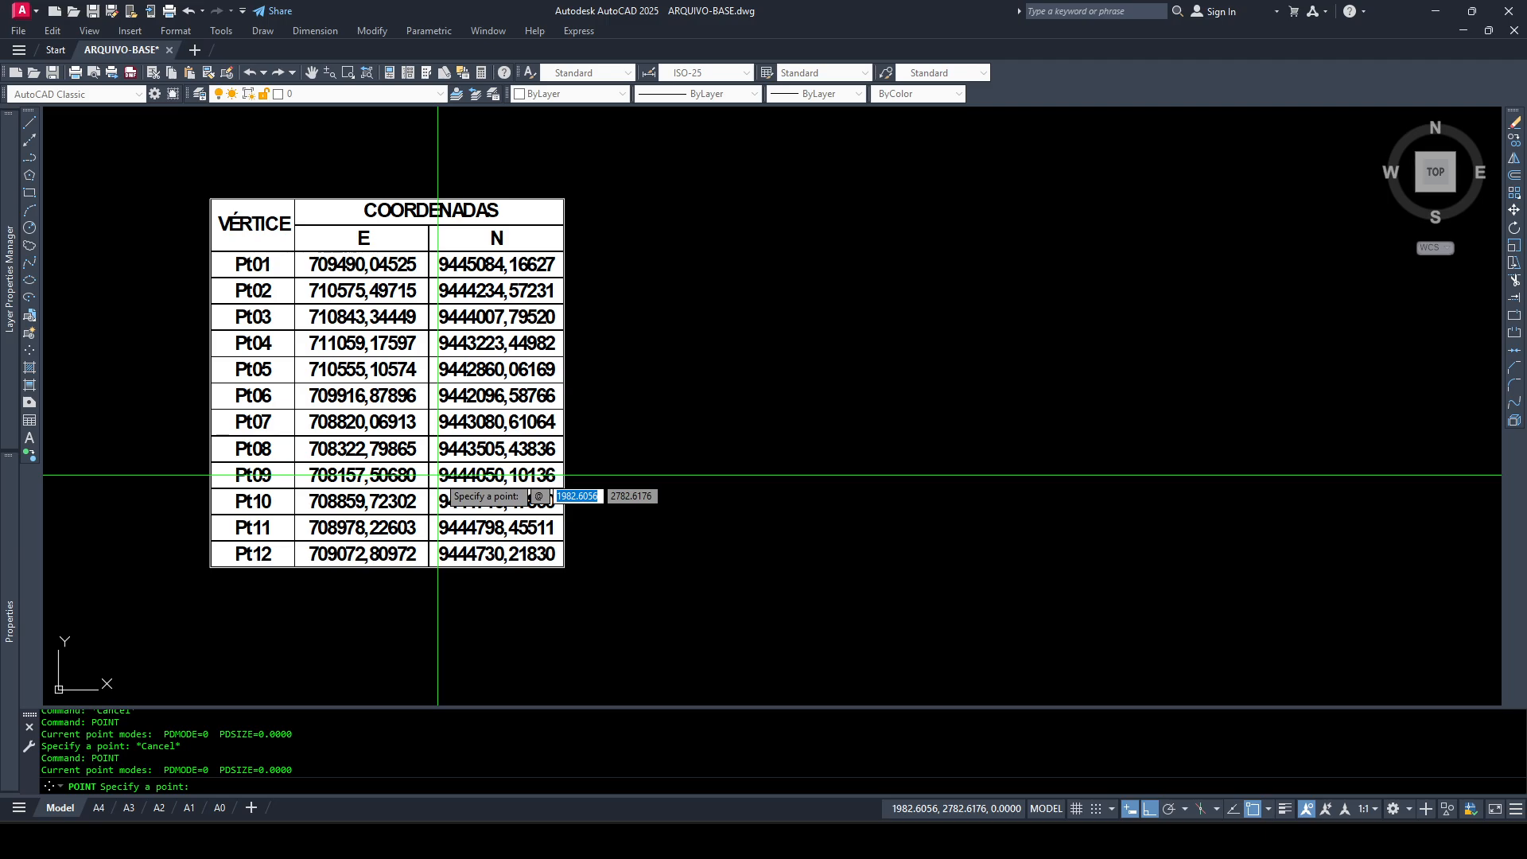
type("709")
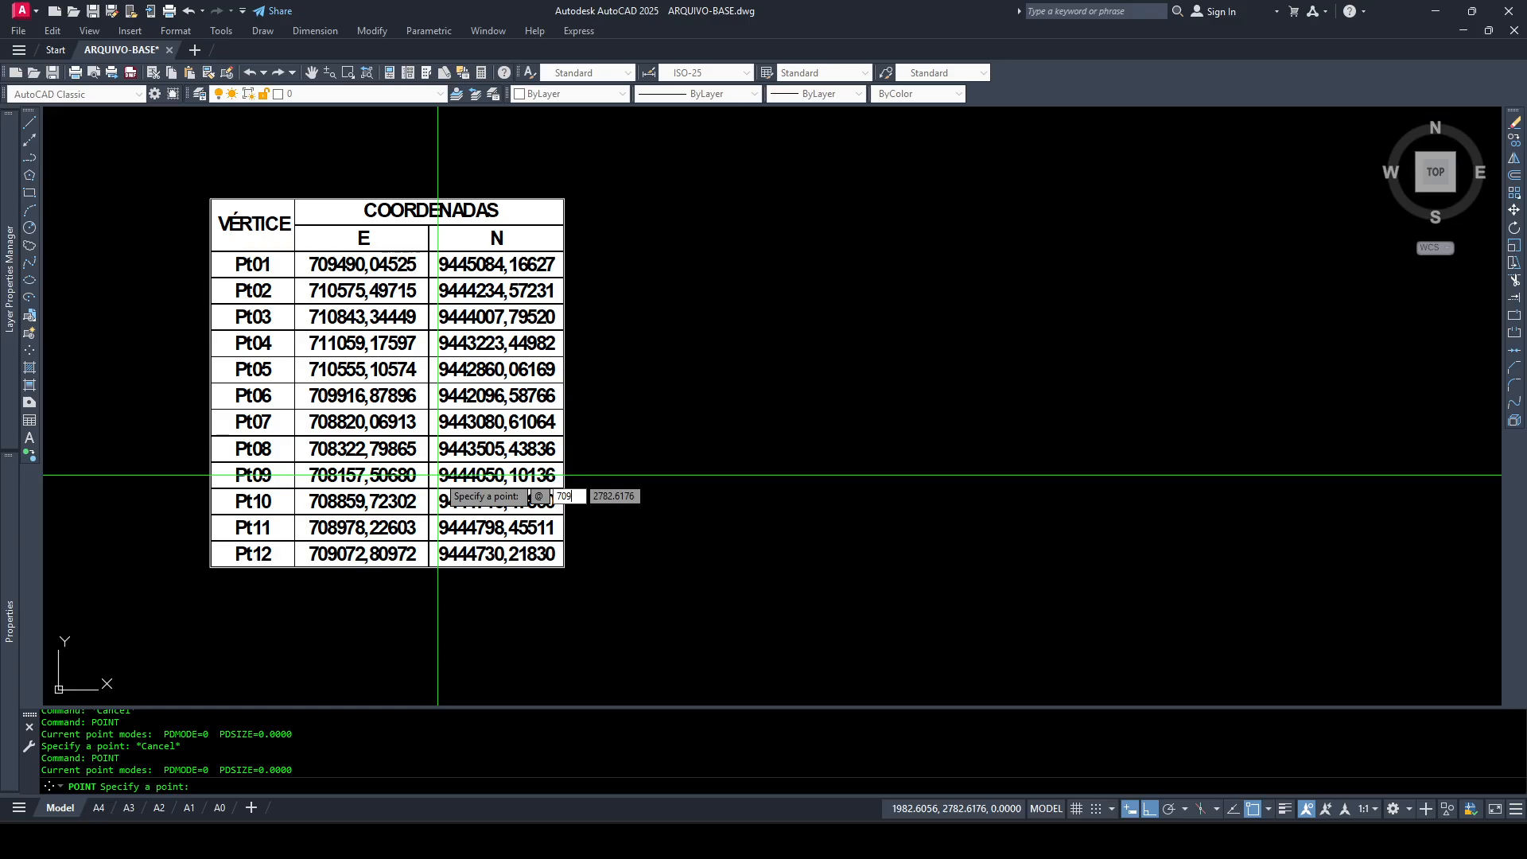
type("<304°")
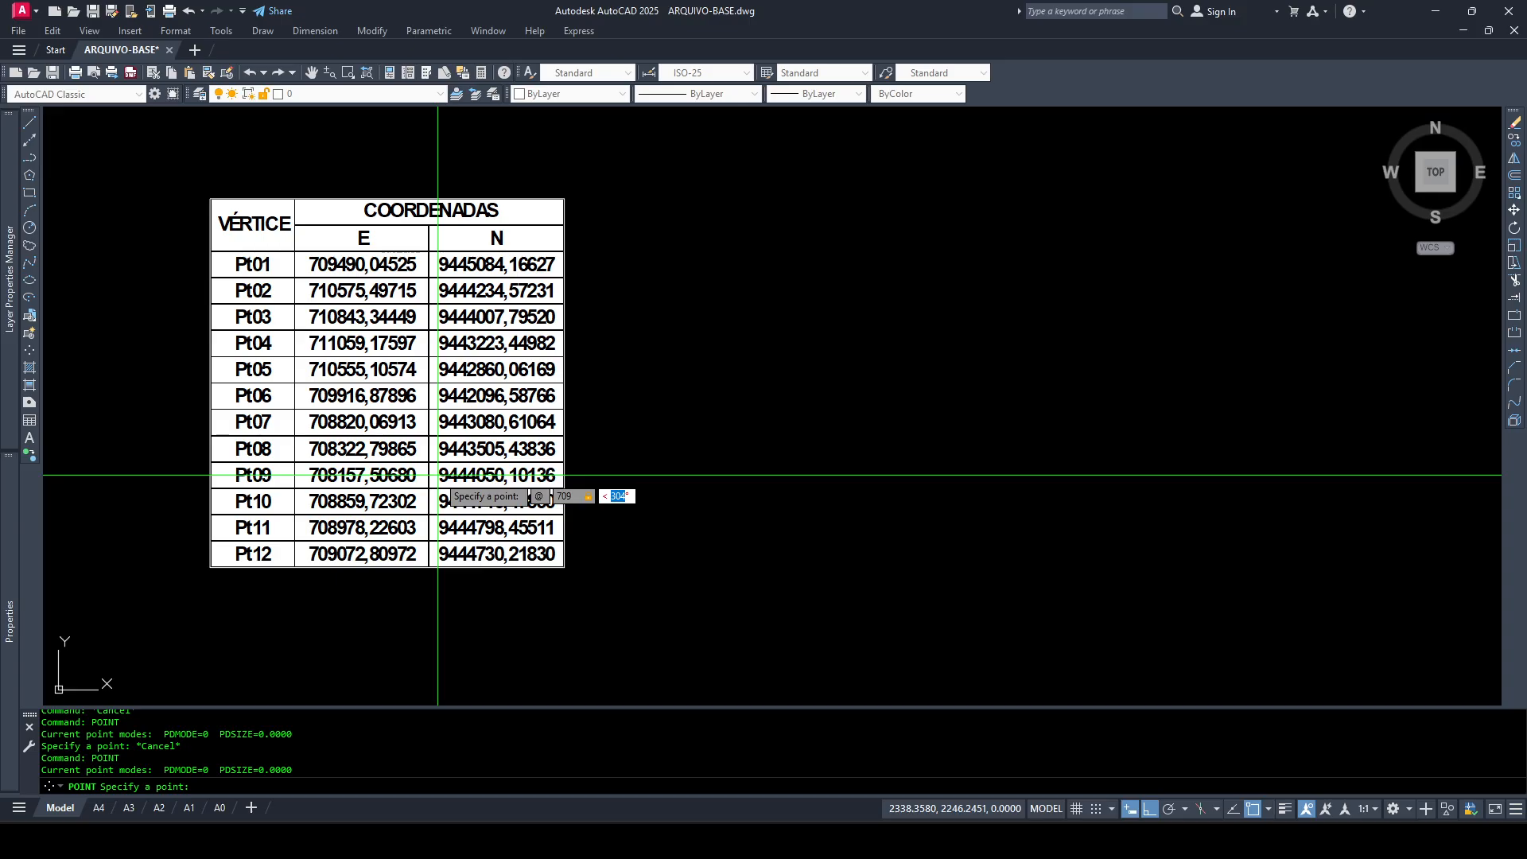
key("Escape")
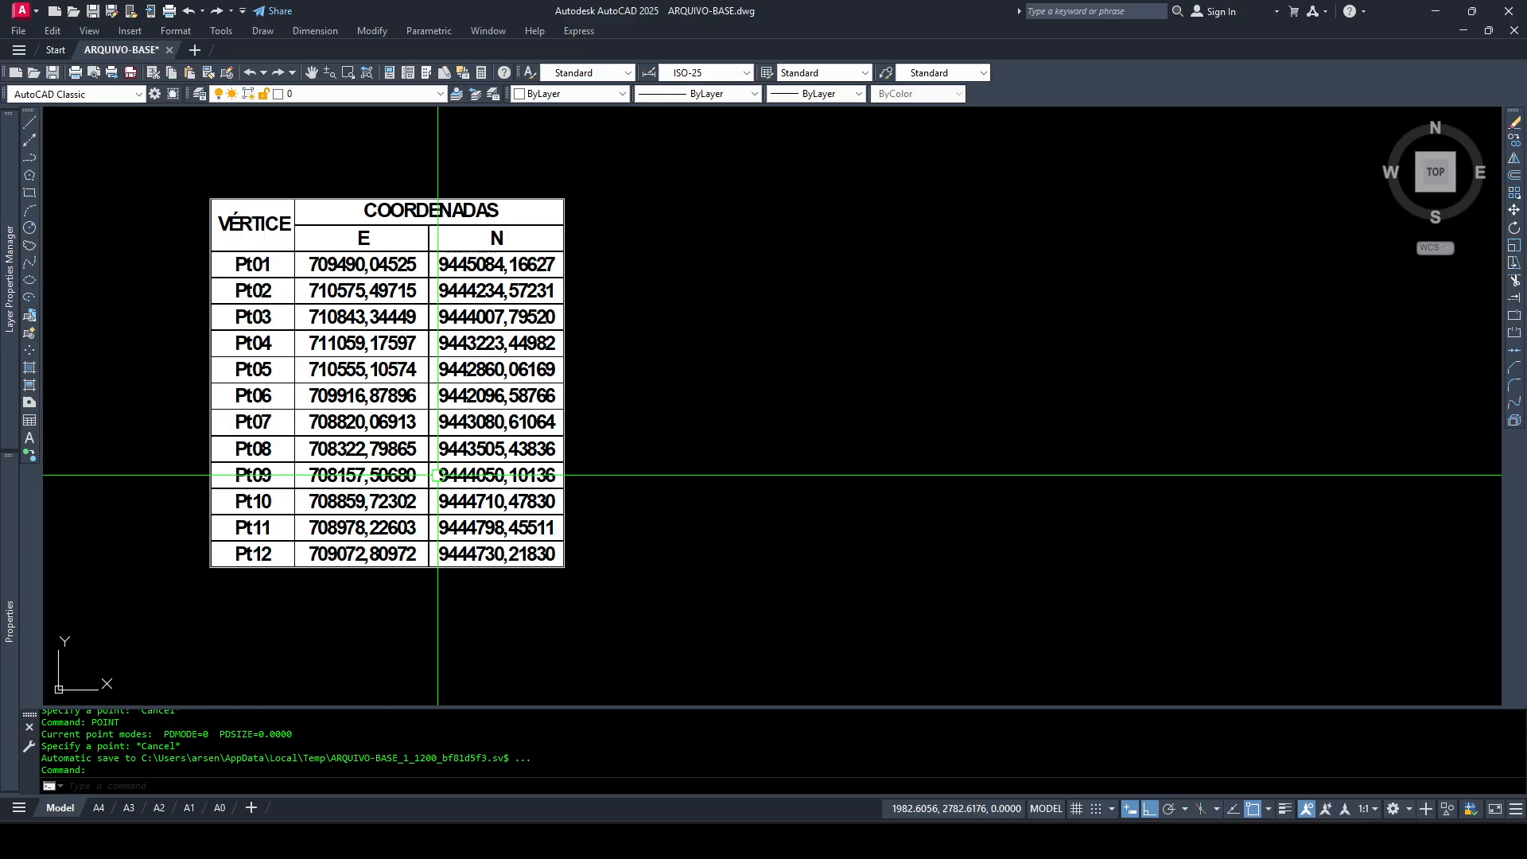
Open the drawing units settings and set the decimal length precision to 0.00000
type("UN")
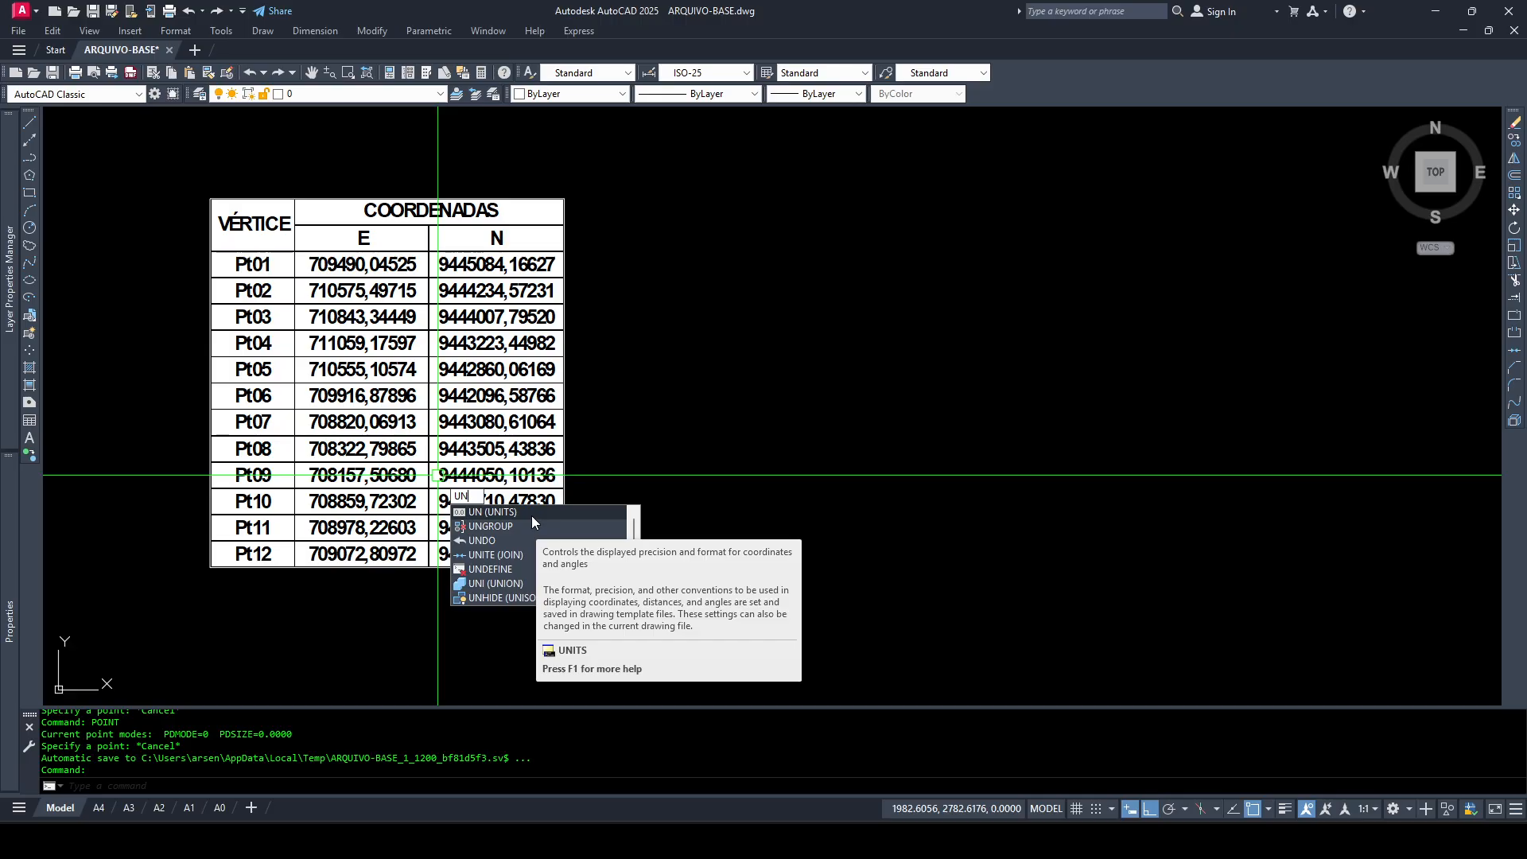
left_click(509, 512)
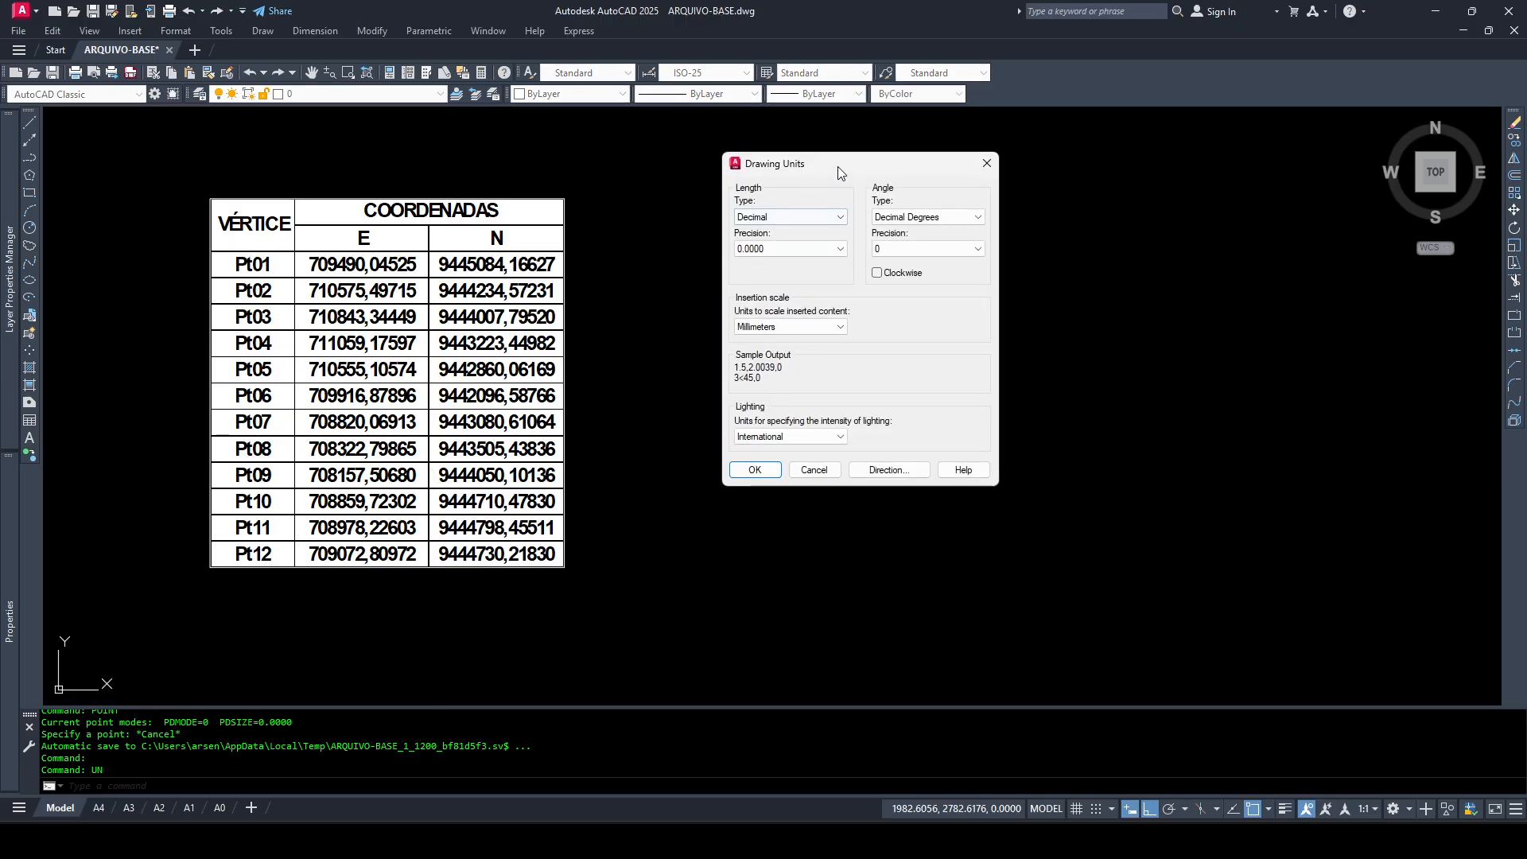
left_click_drag(837, 165, 881, 167)
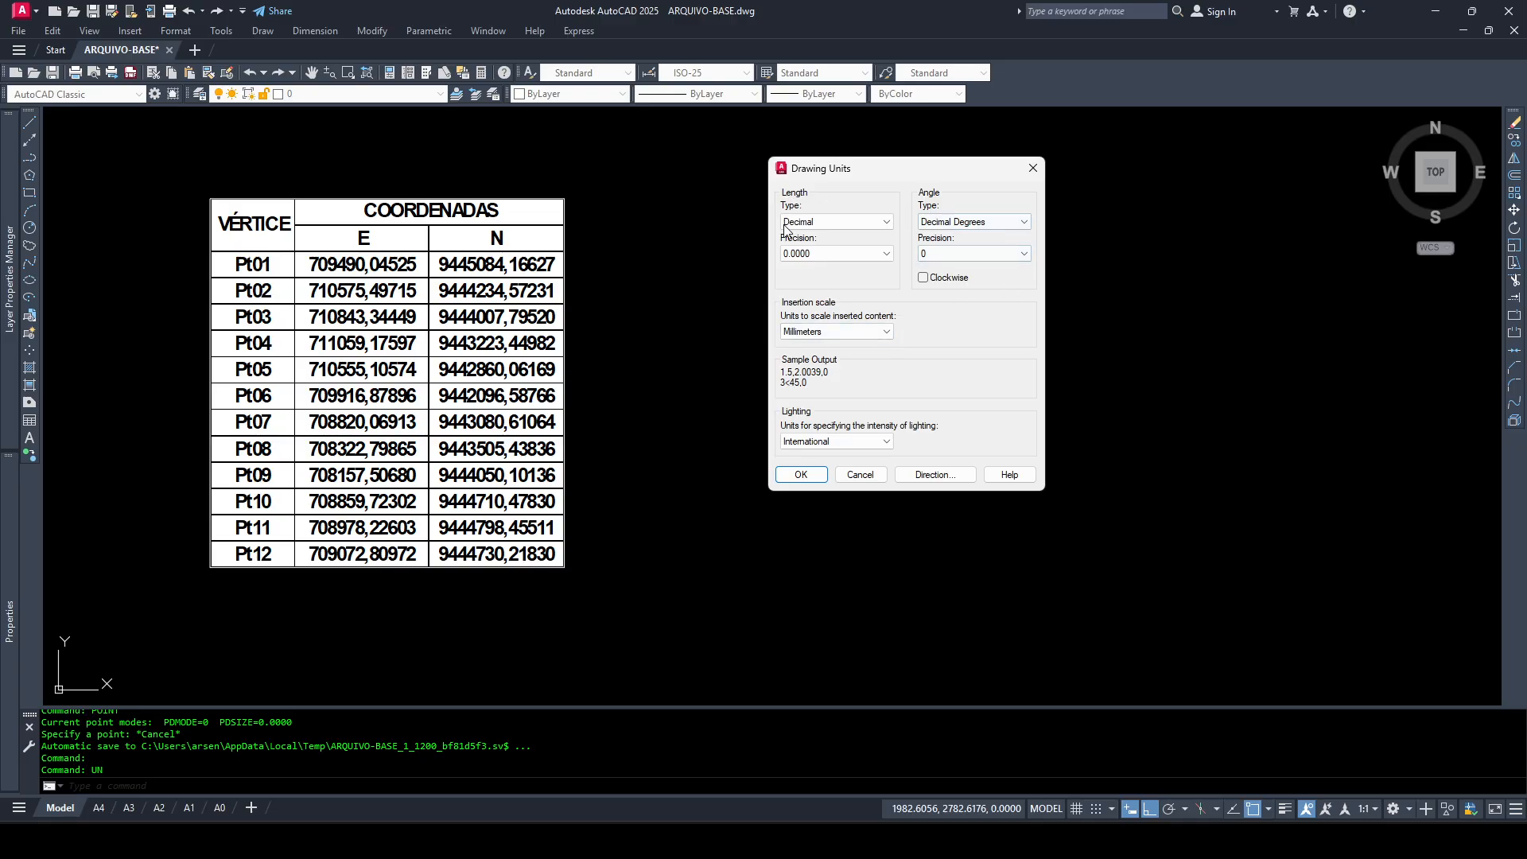
left_click_drag(866, 165, 915, 147)
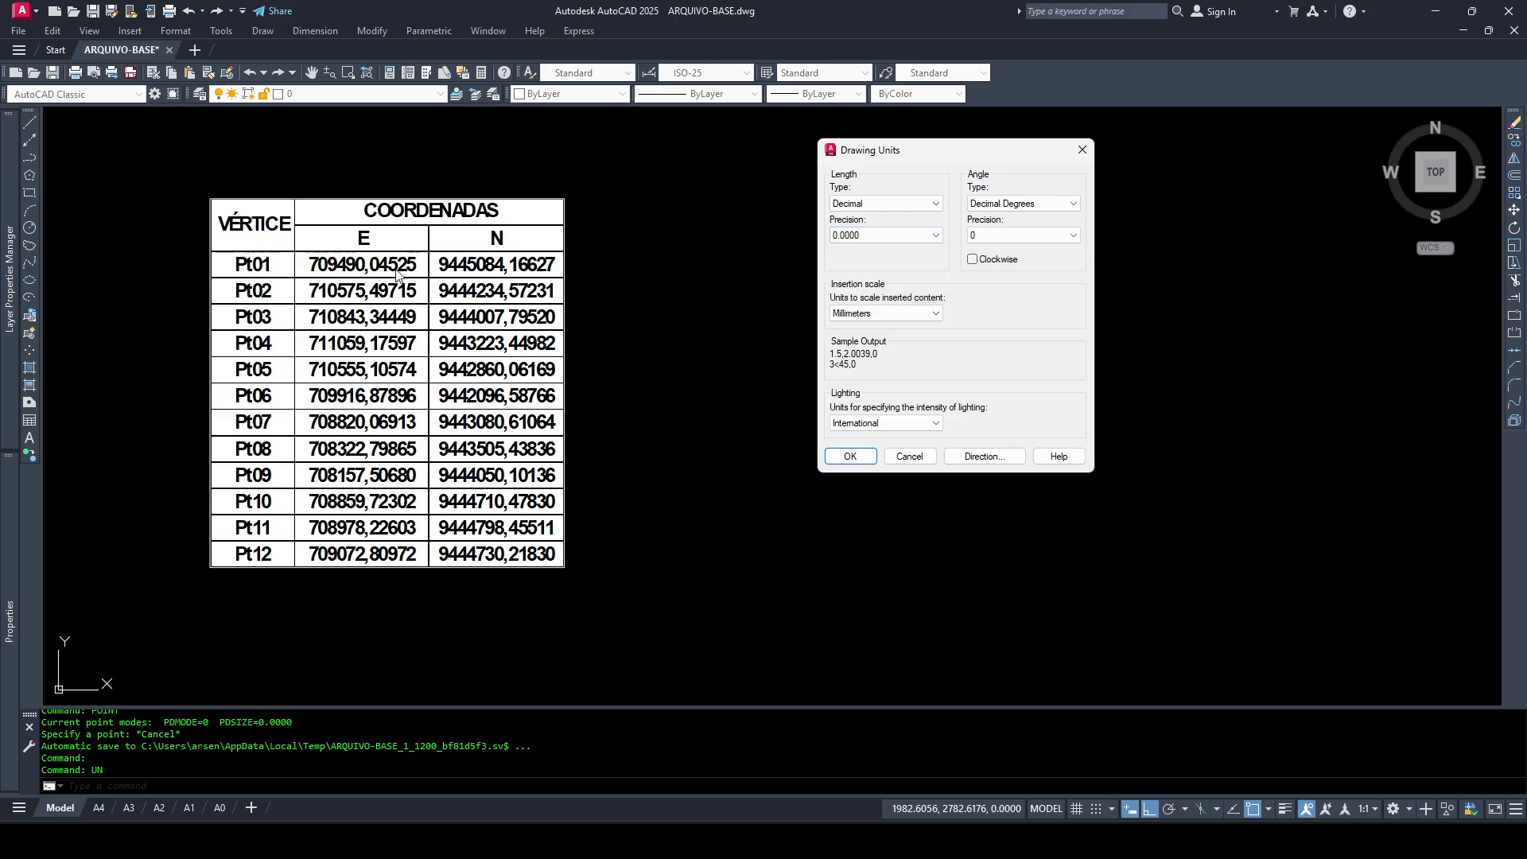
left_click(936, 236)
left_click(870, 302)
Set the angle type to Deg/Min/Sec with precision 0d00'00.0", checking the azimuth format in the Excel sheet AZ_DIST
left_click(1073, 204)
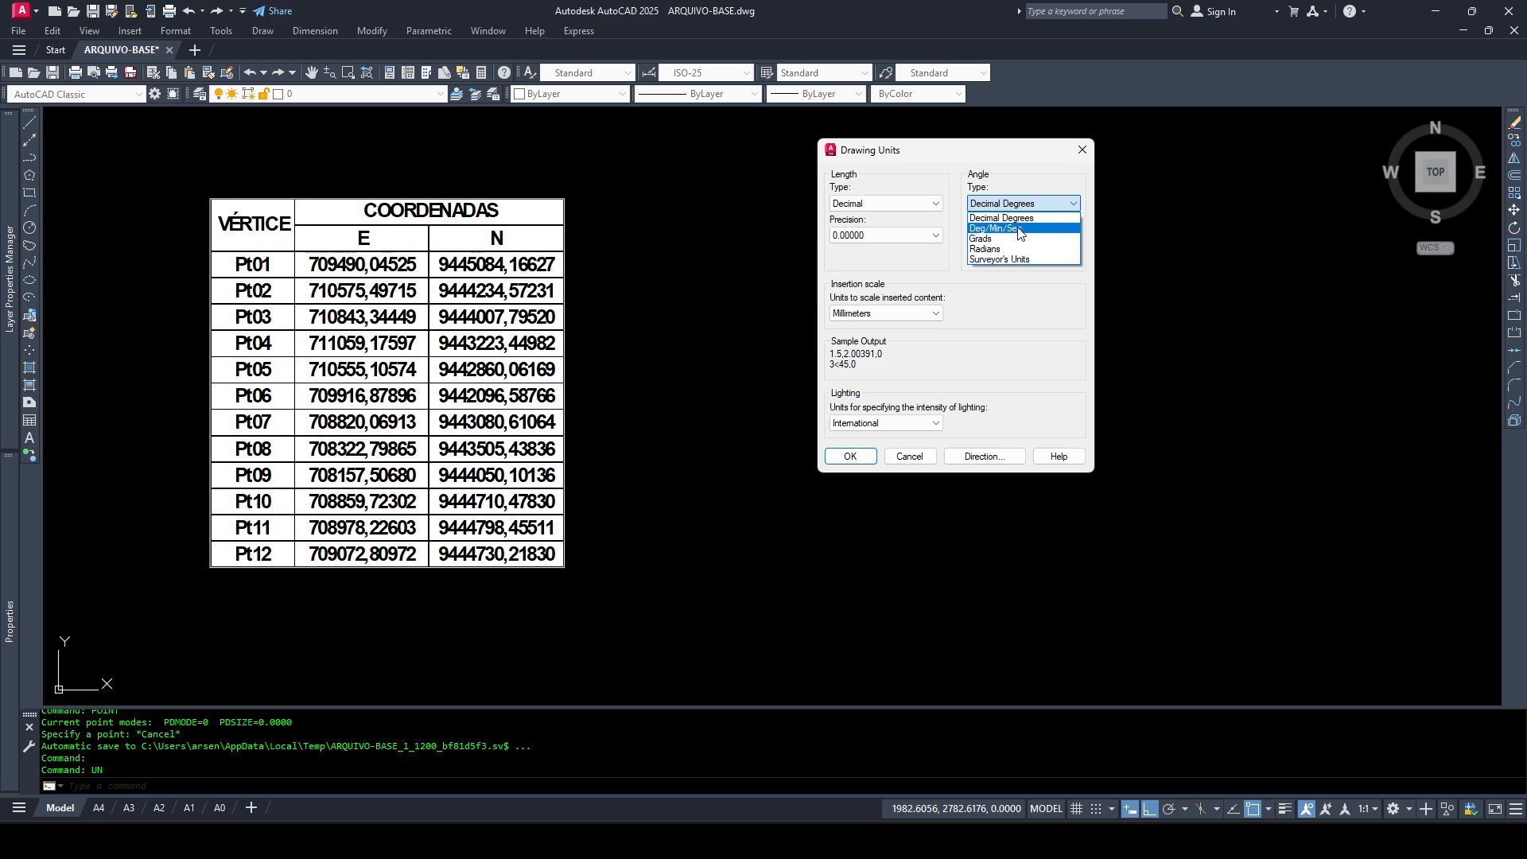
left_click(977, 230)
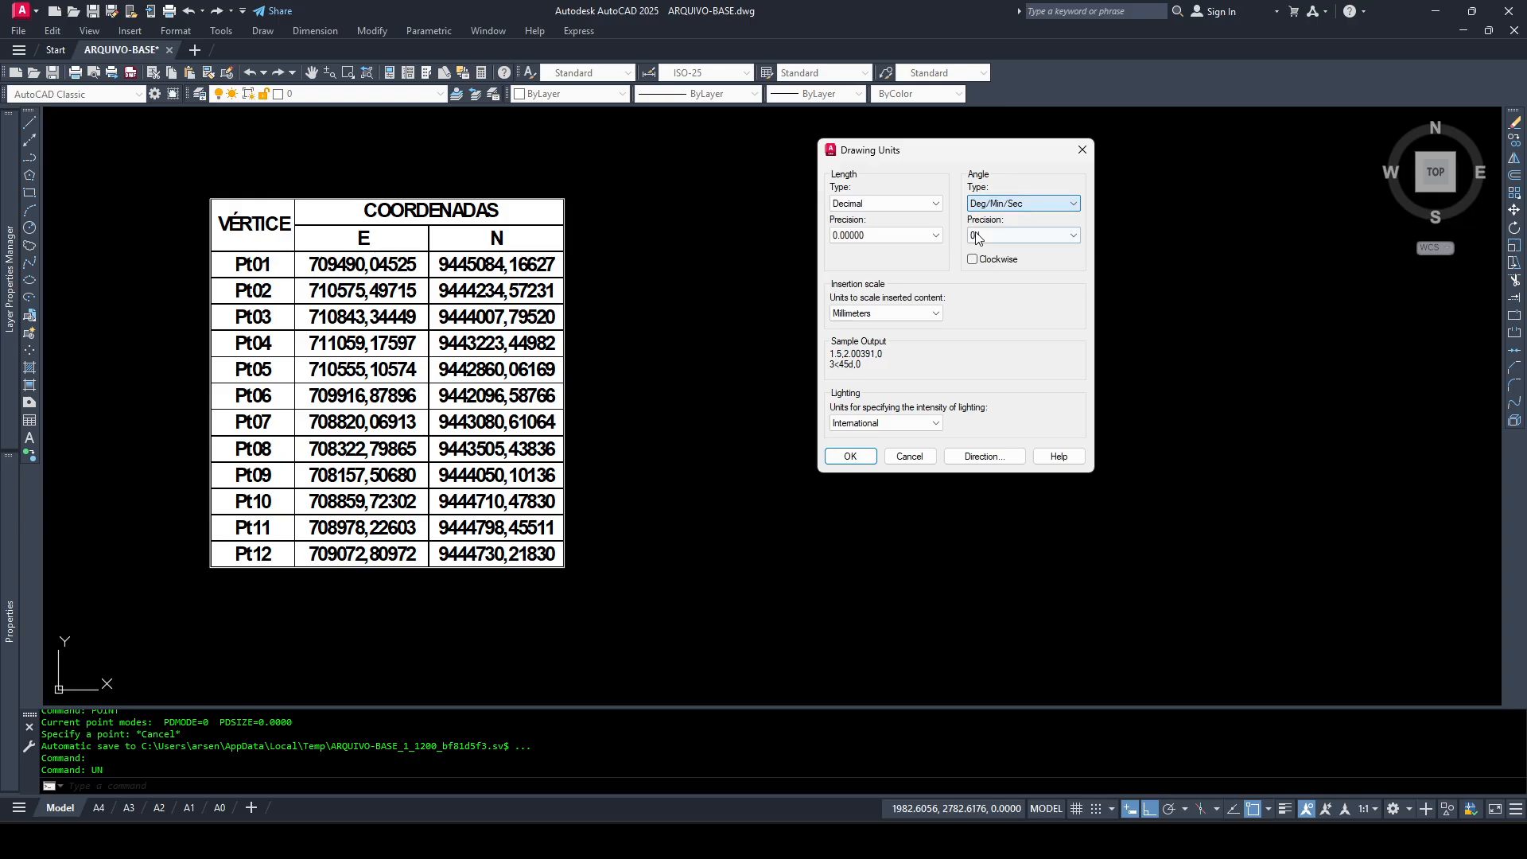
left_click(1075, 236)
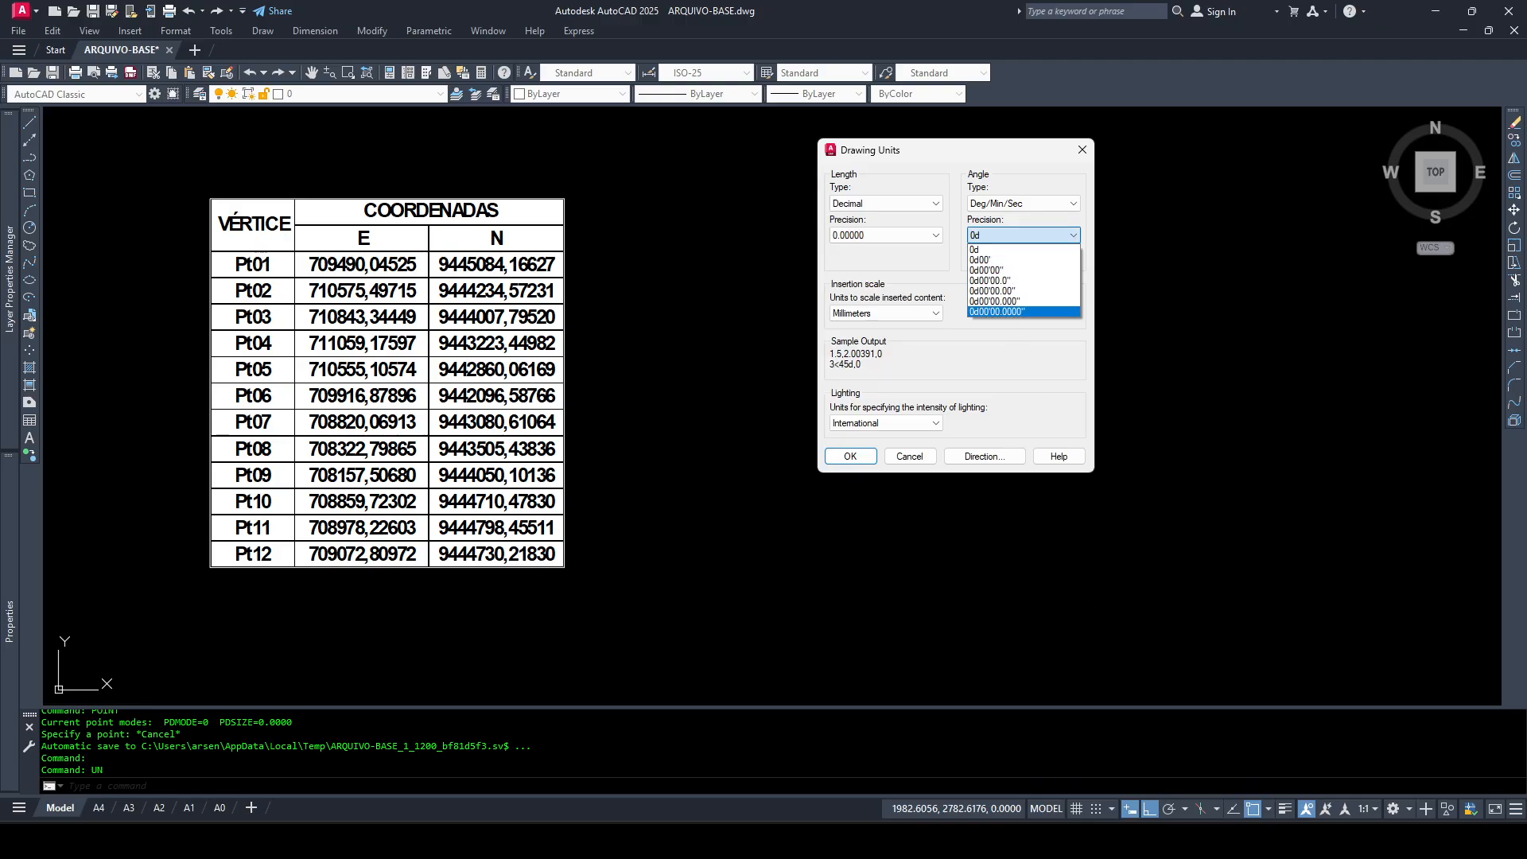
left_click(1012, 840)
left_click(259, 789)
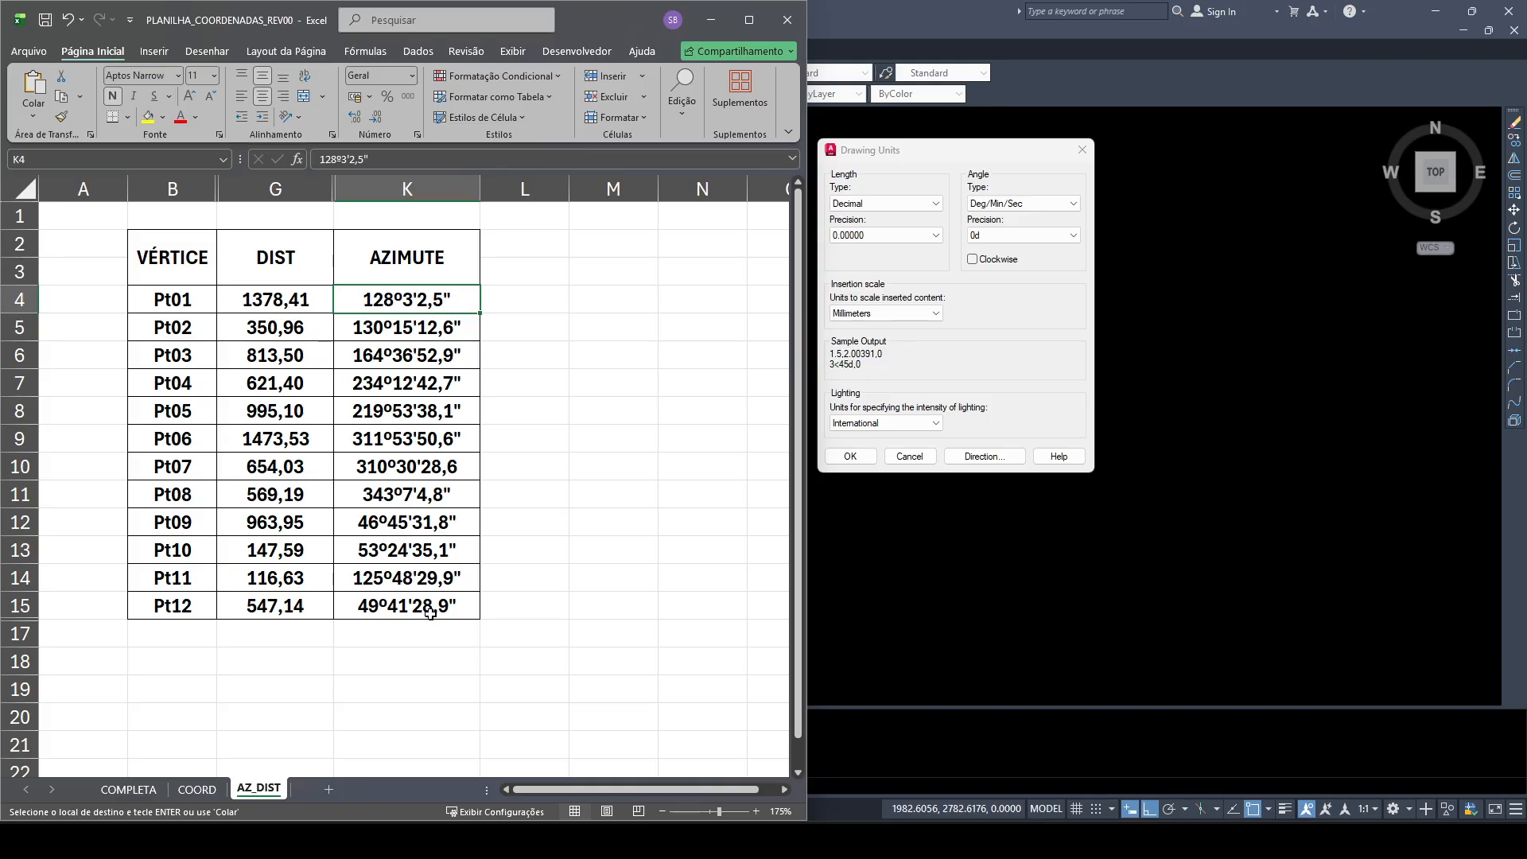
left_click(1076, 236)
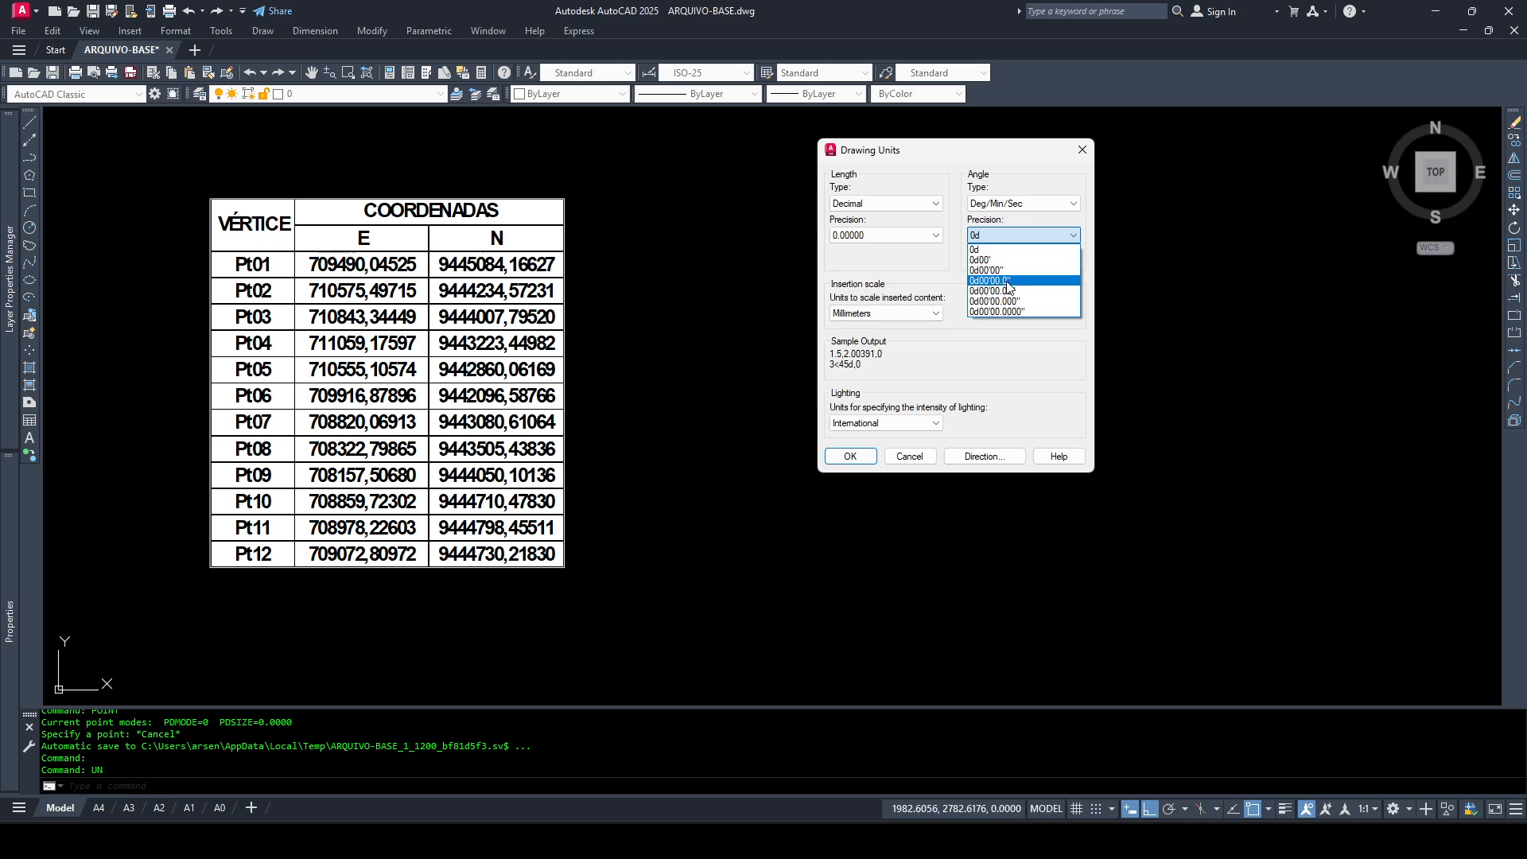
left_click(1007, 282)
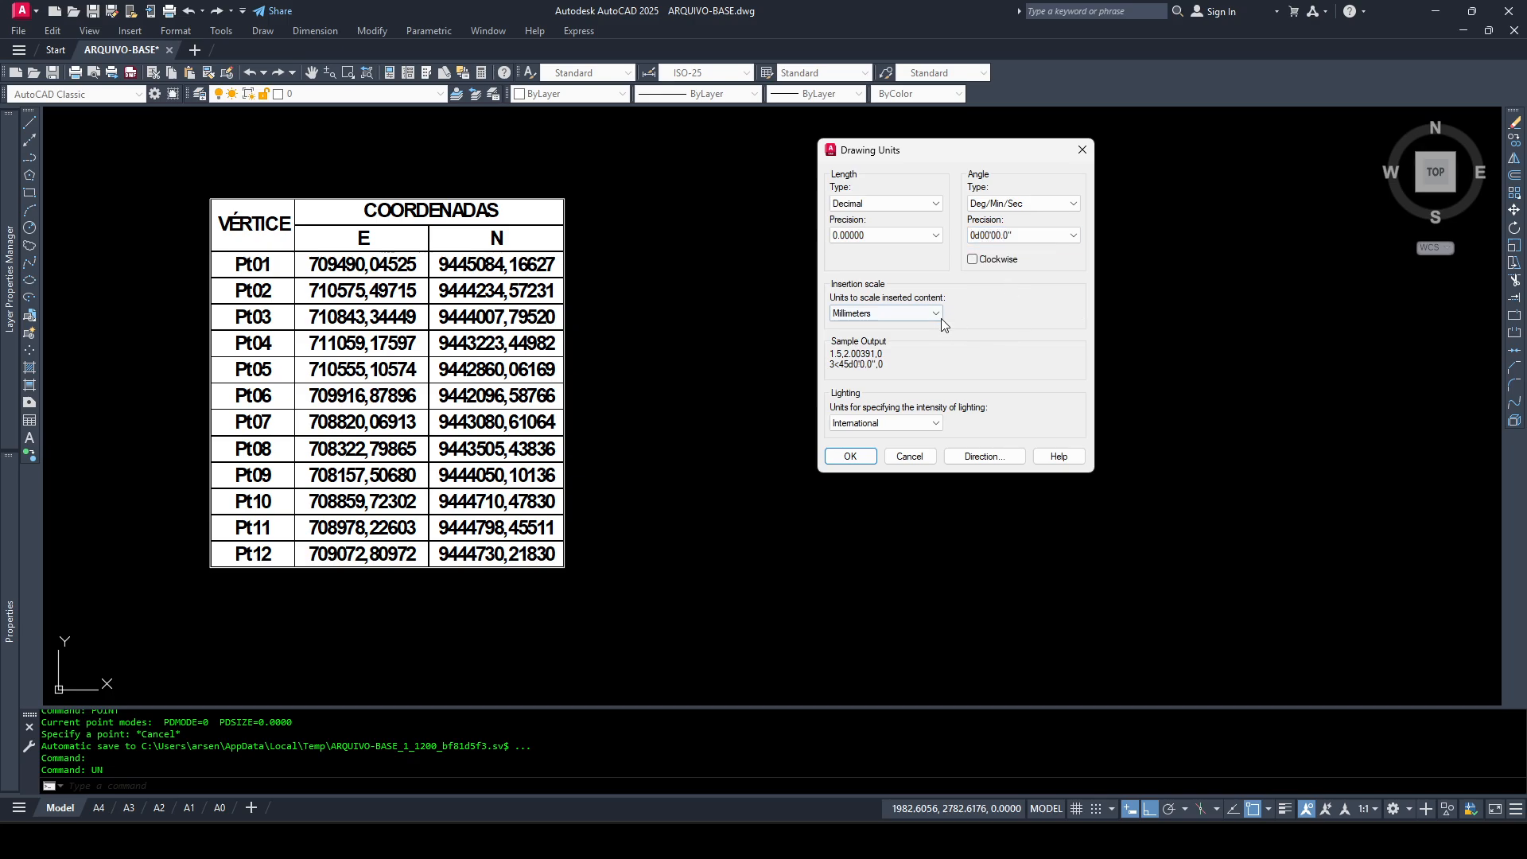
Set the insertion scale units to Meters and the base angle direction to North, and apply the drawing units
left_click(889, 315)
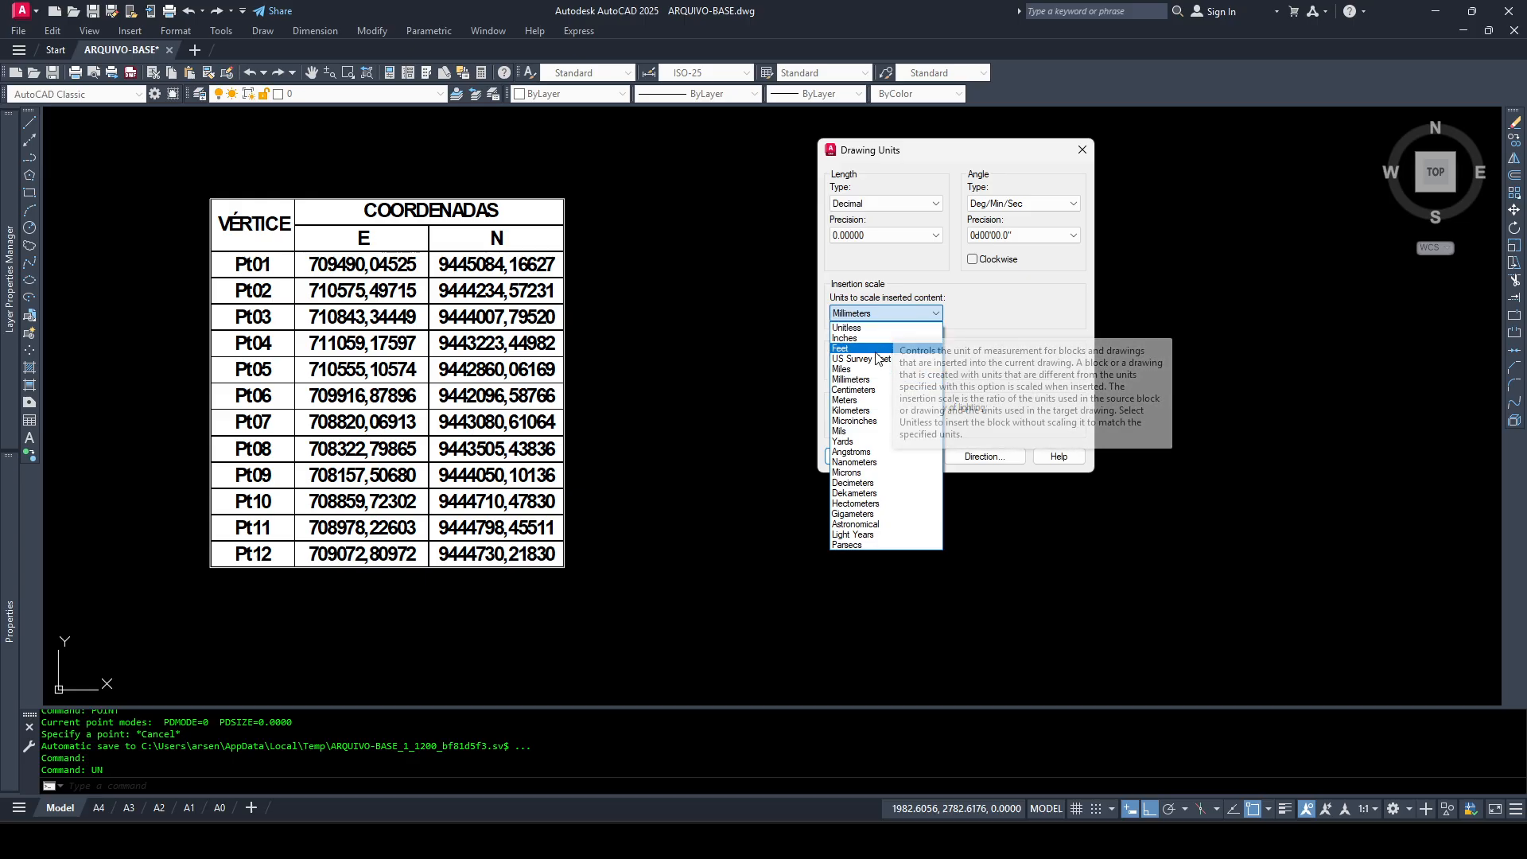
left_click(859, 403)
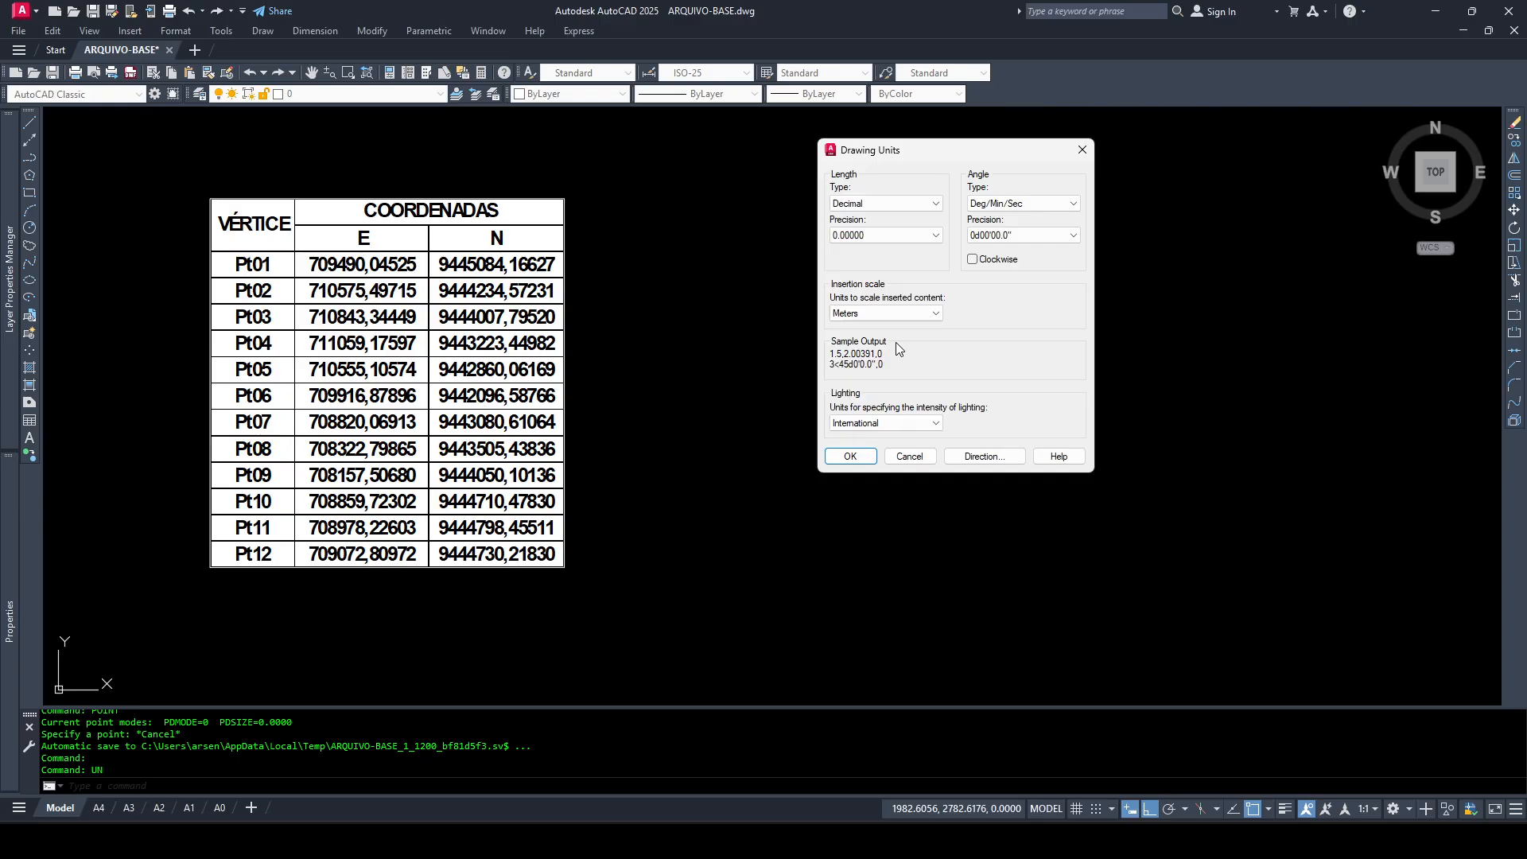
left_click(992, 461)
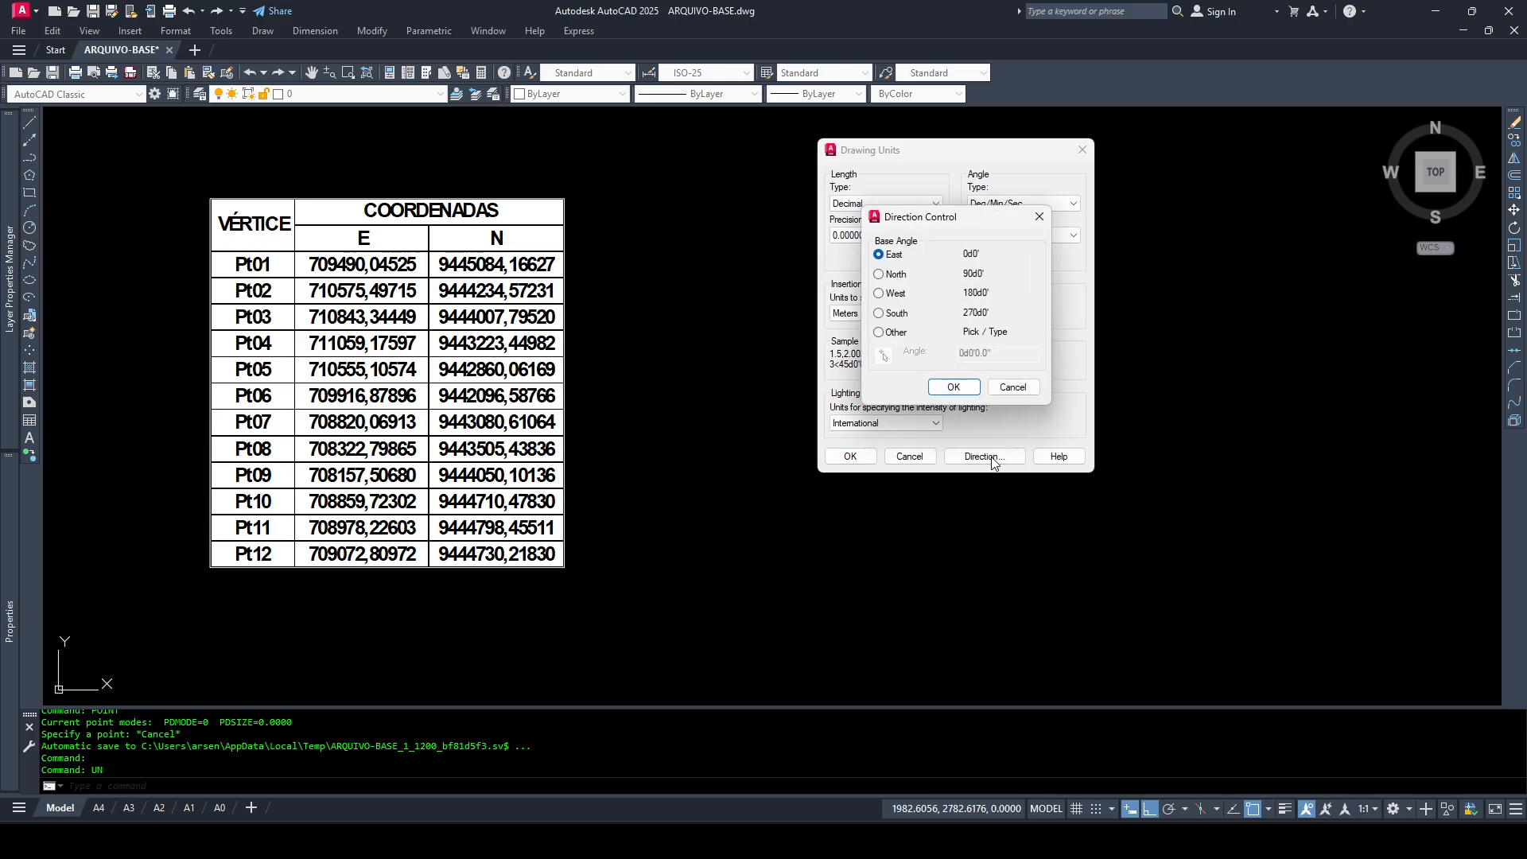
left_click(880, 276)
left_click(957, 389)
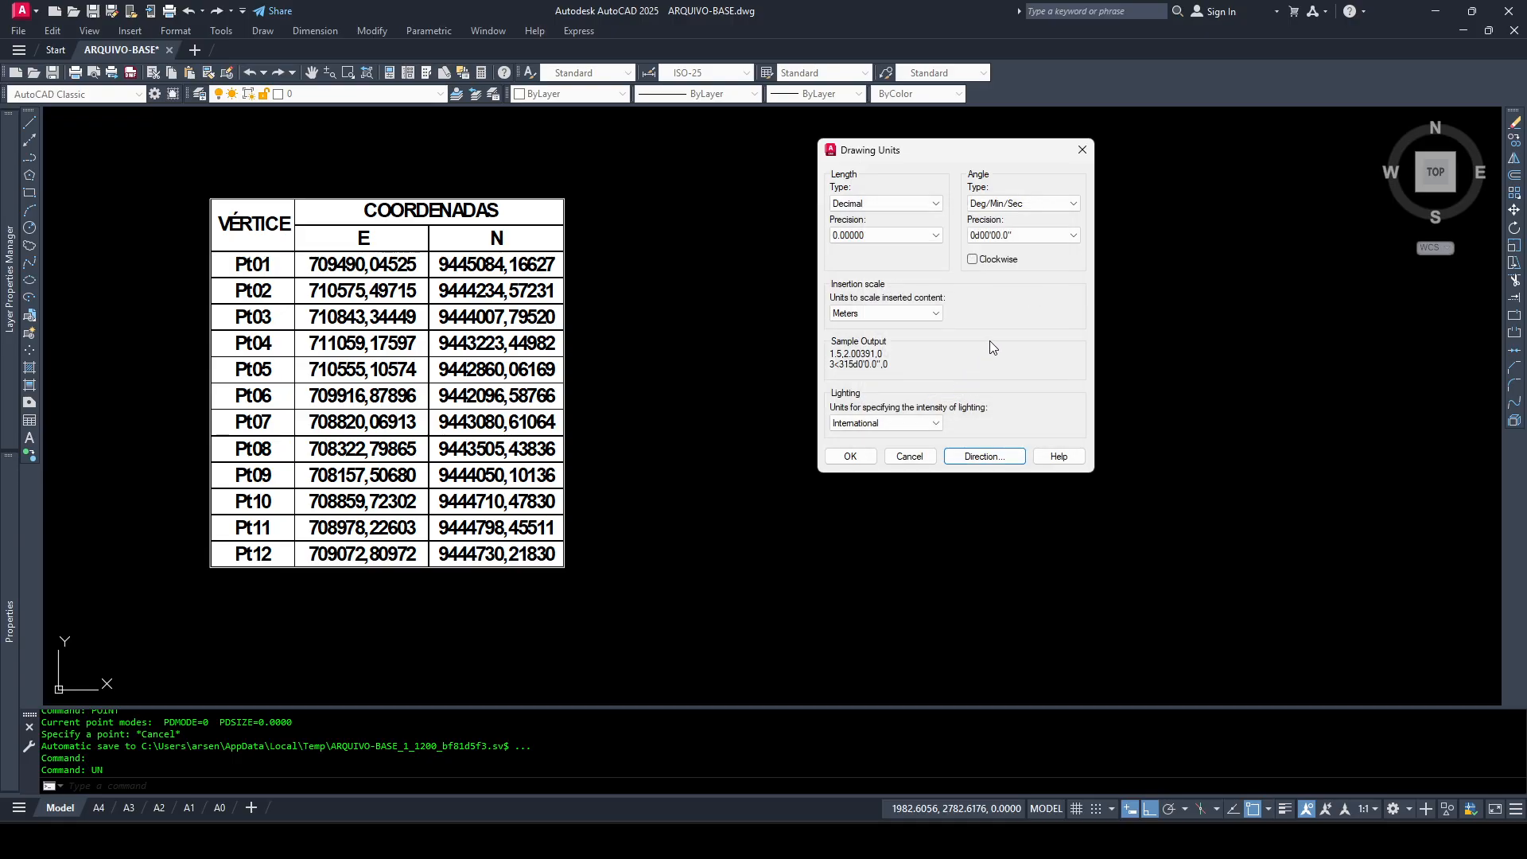
left_click(850, 457)
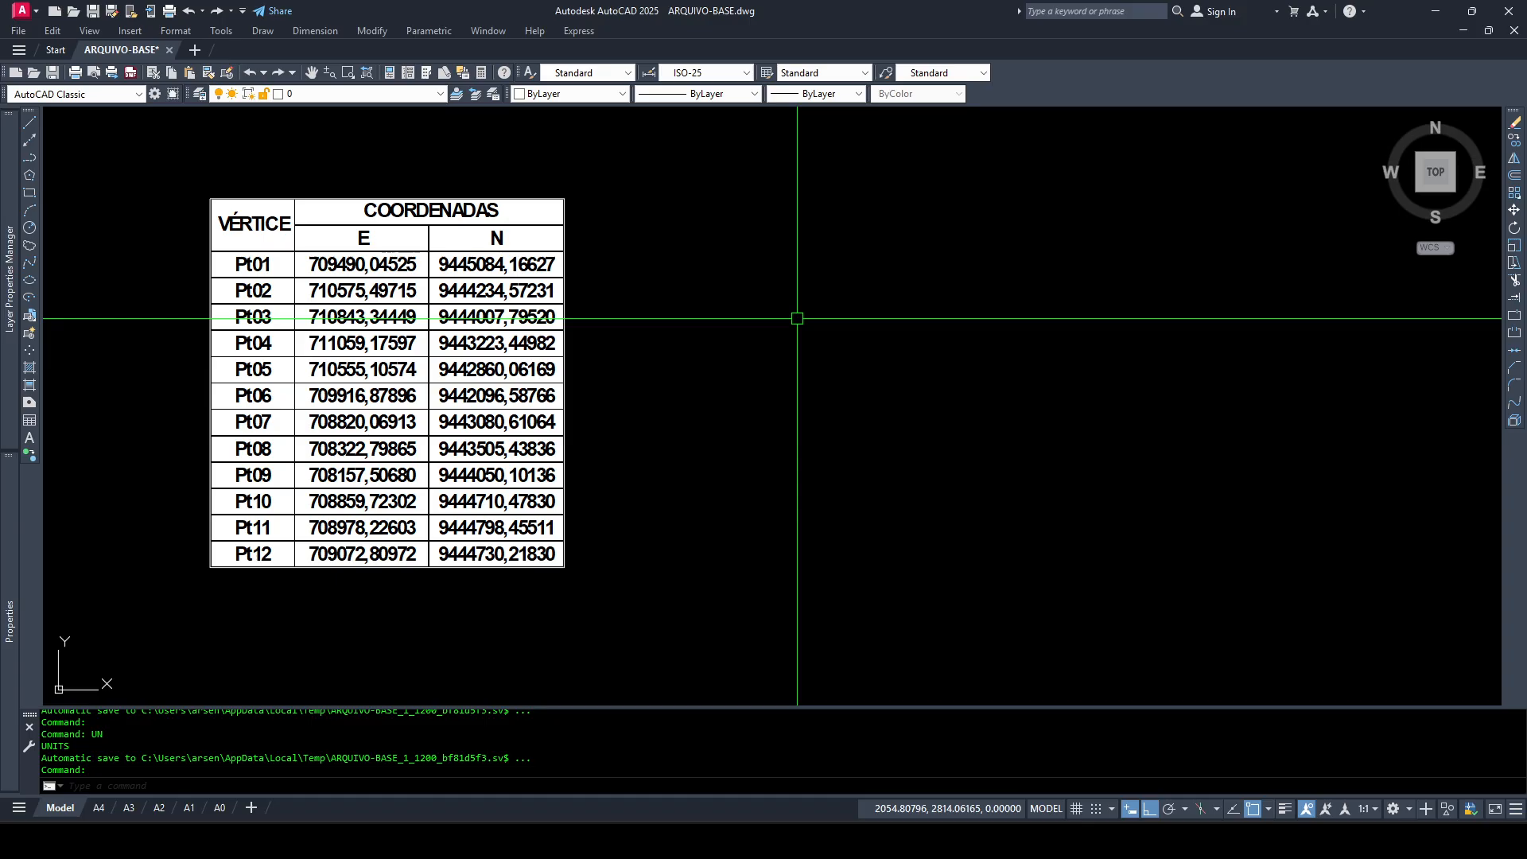
Set the point style to a circle with an X through it, sized 10 in absolute units
type("DDPTYPE")
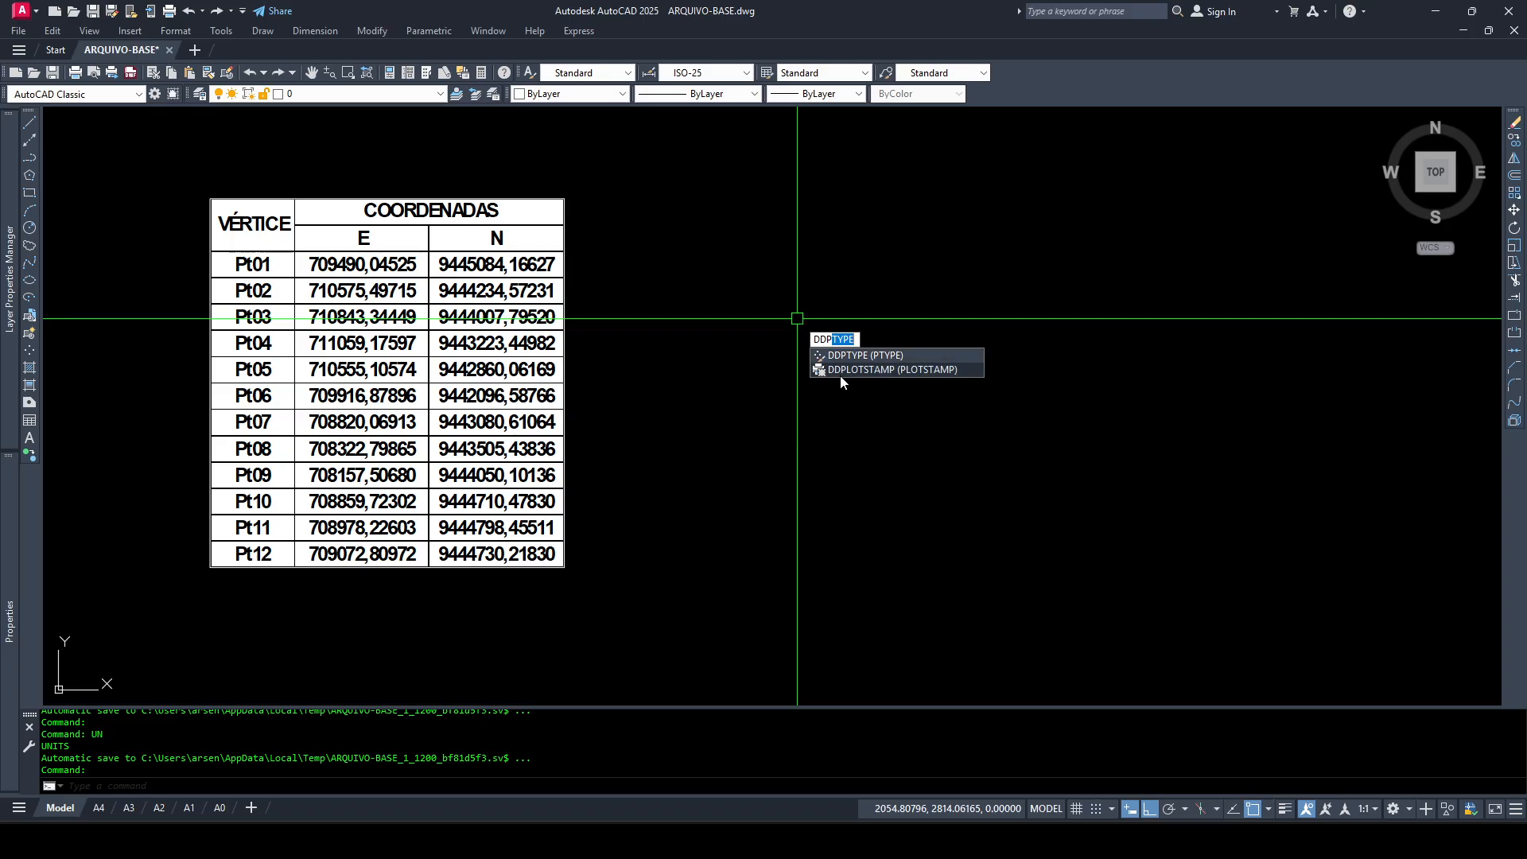
left_click(864, 355)
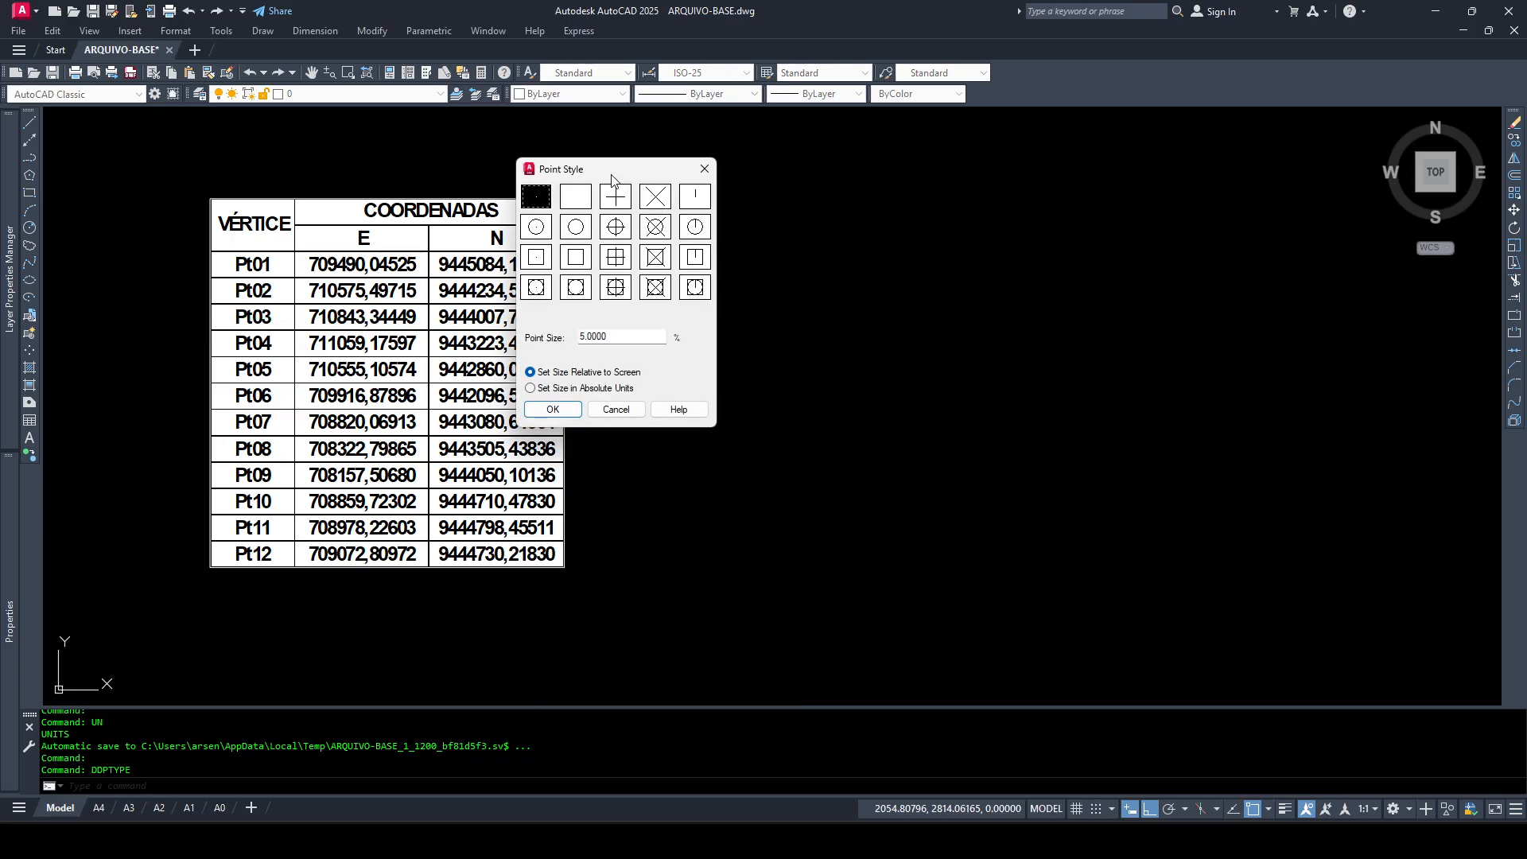
left_click_drag(601, 168, 756, 175)
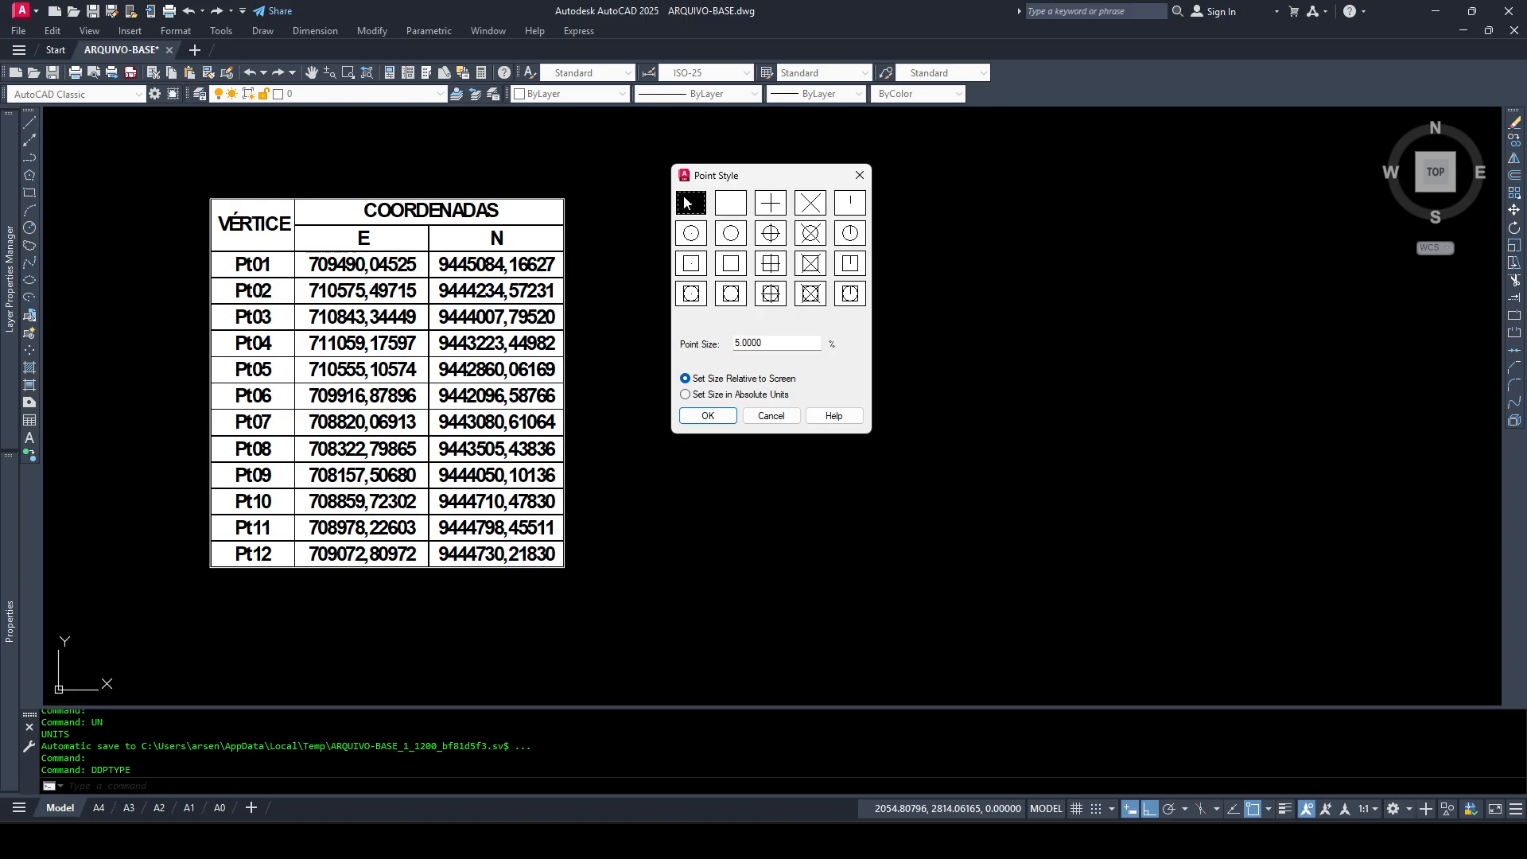
left_click(811, 237)
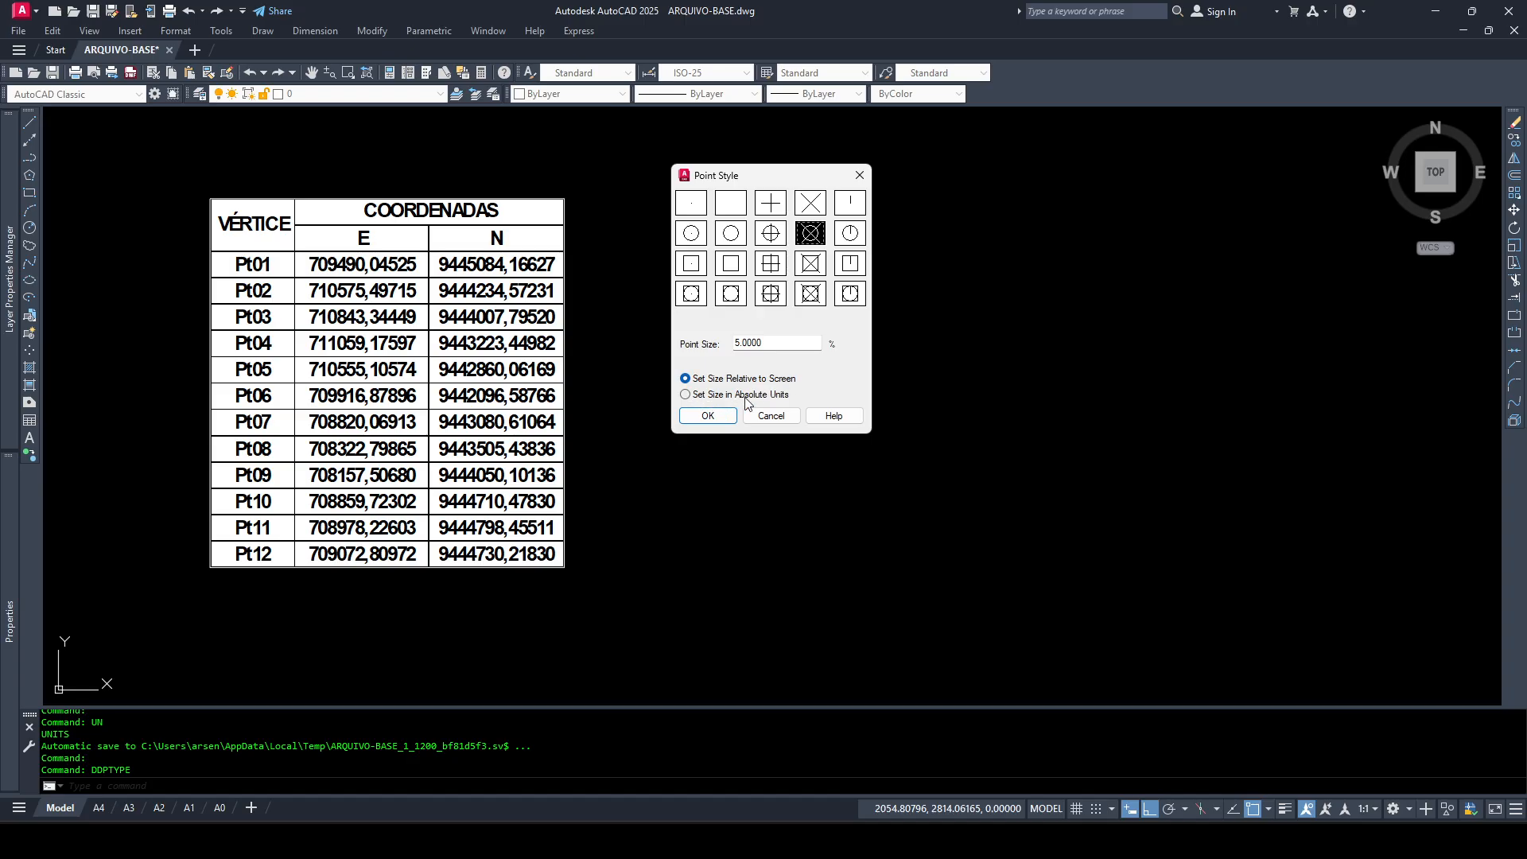
left_click(696, 395)
left_click_drag(768, 342, 731, 342)
type("10")
left_click(703, 419)
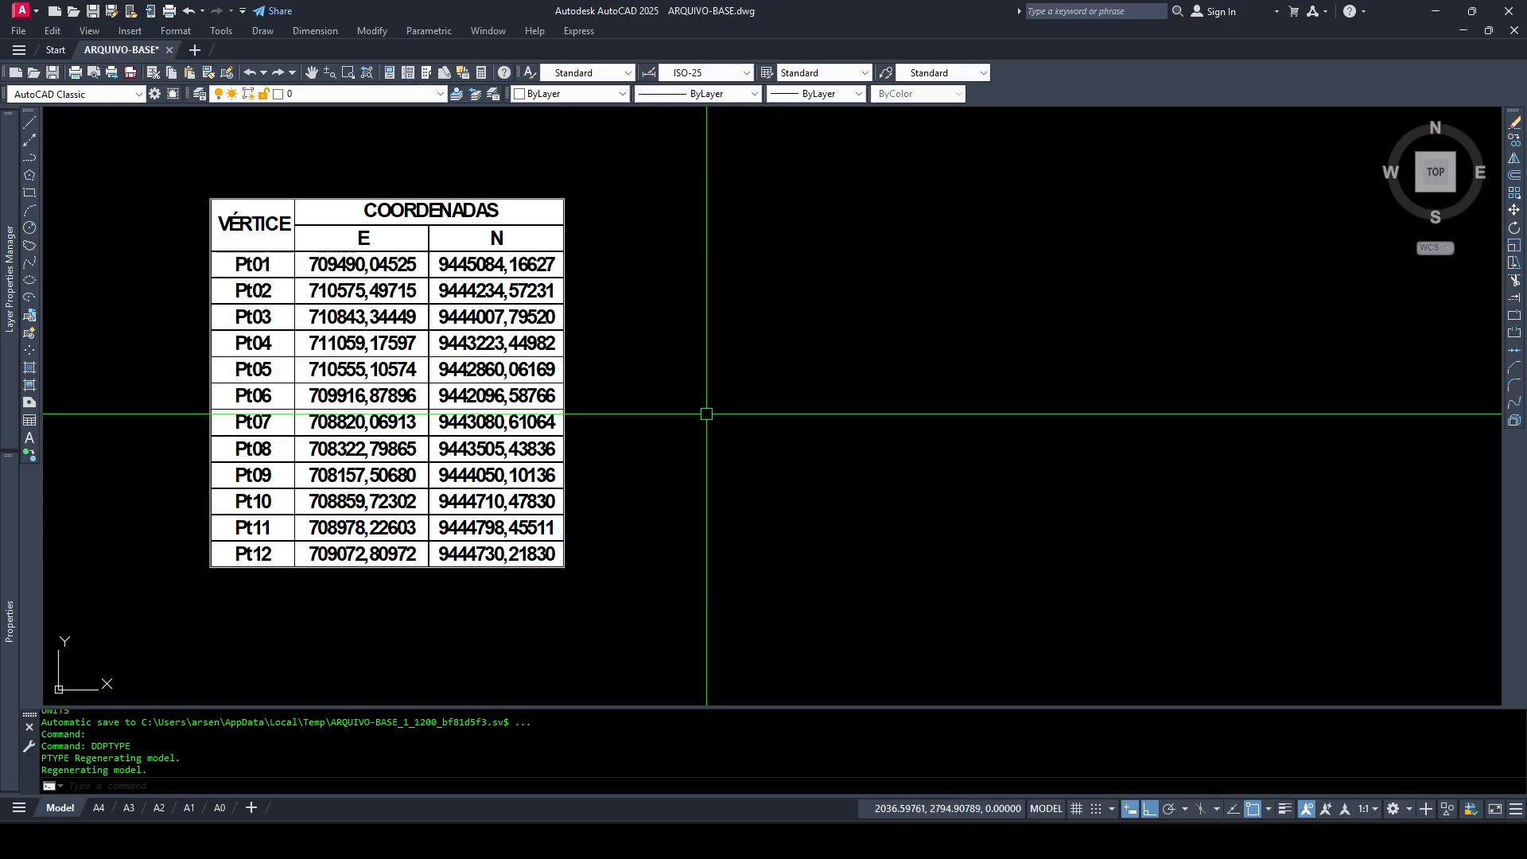
Place a point for vertex Pt01 at coordinates 709490.04525, 9445084.16627
scroll(707, 414, "down", 5)
scroll(677, 426, "up", 5)
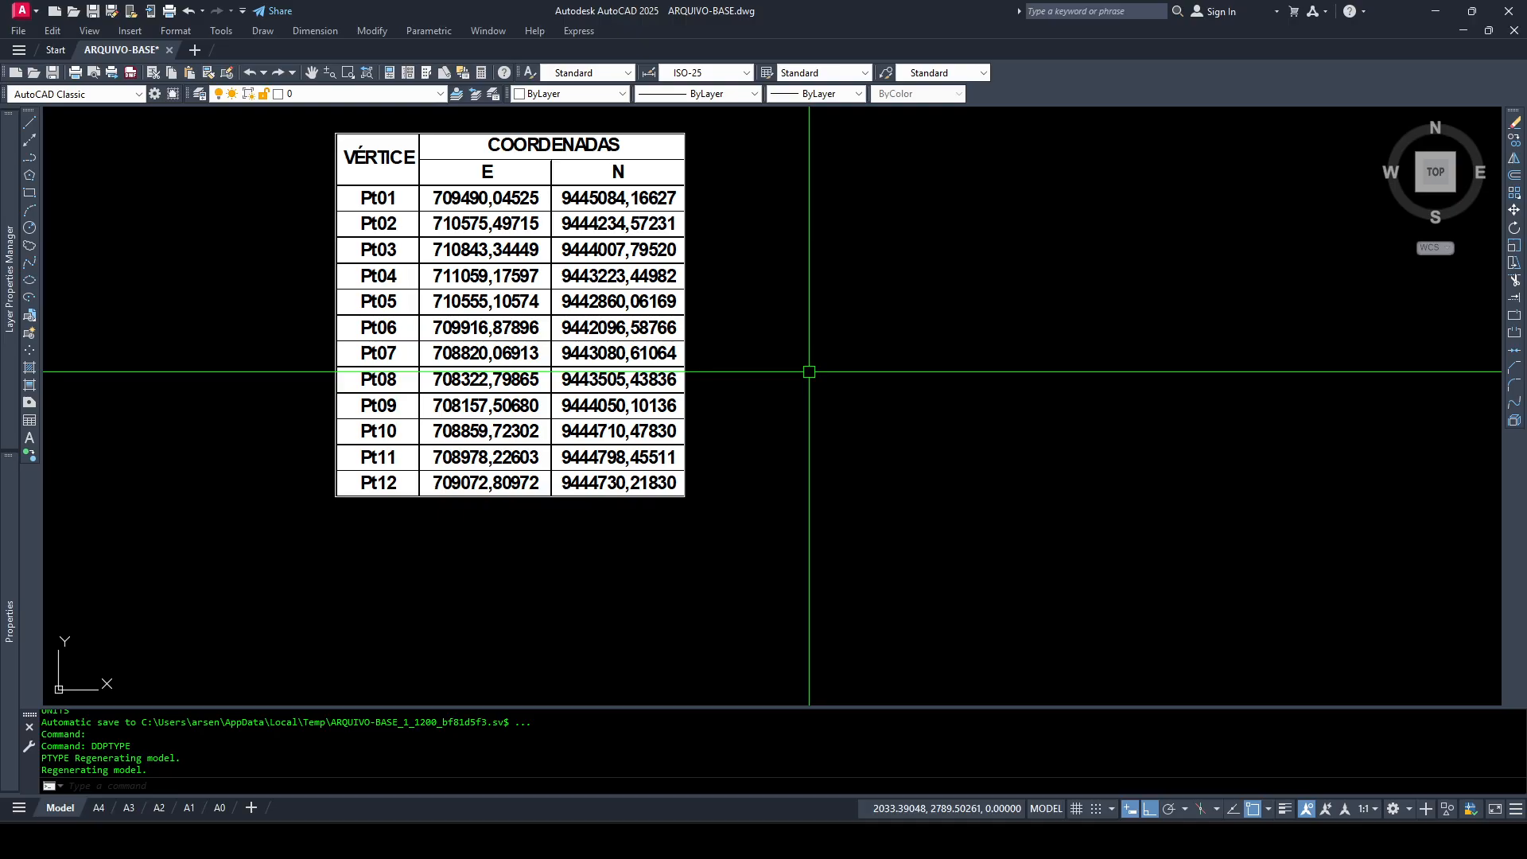
type("PO")
key("Return")
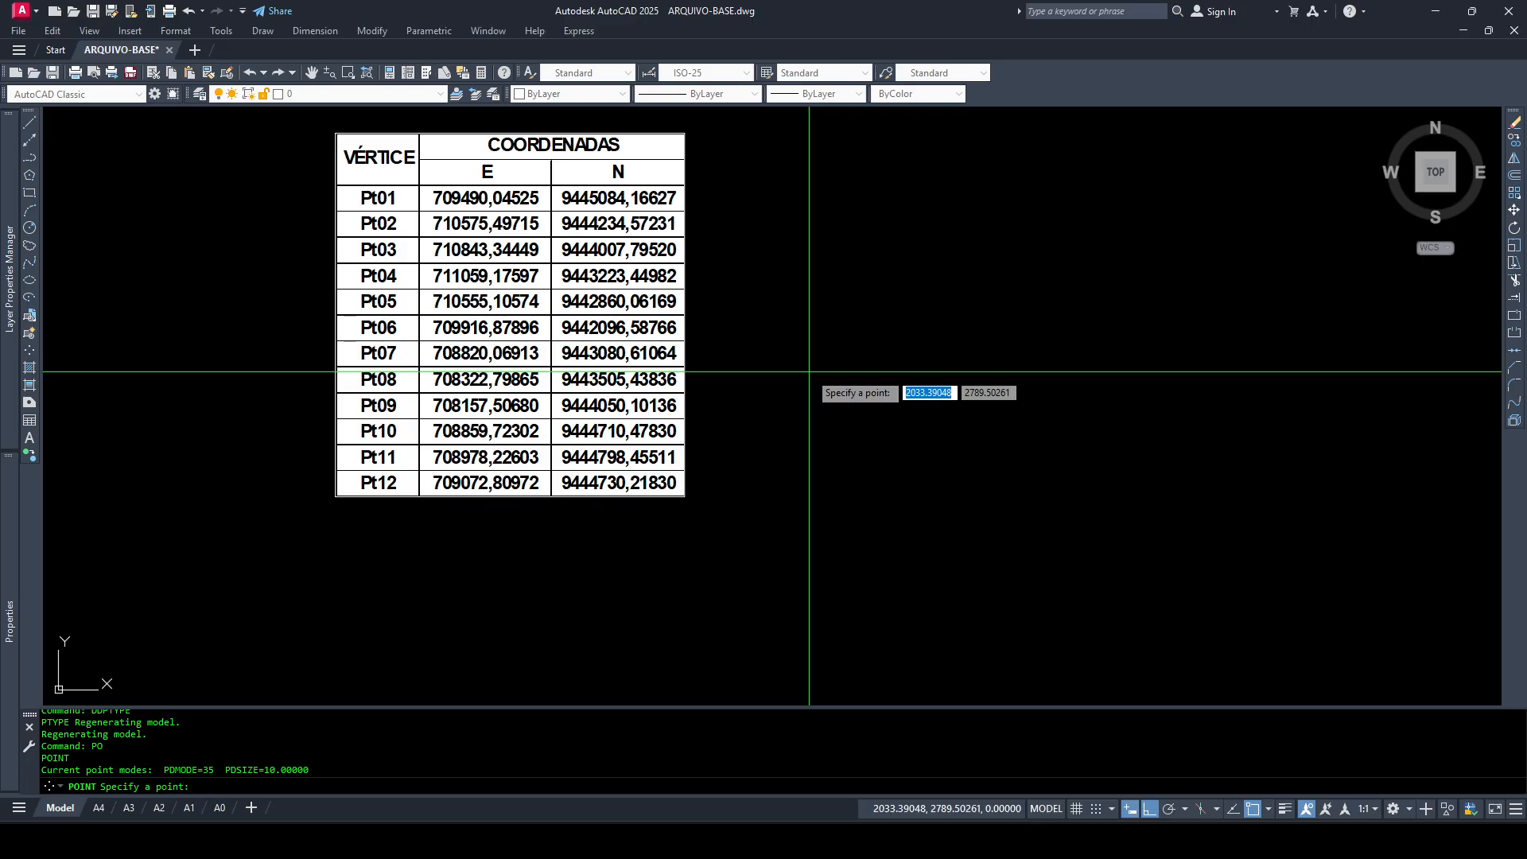
type("709")
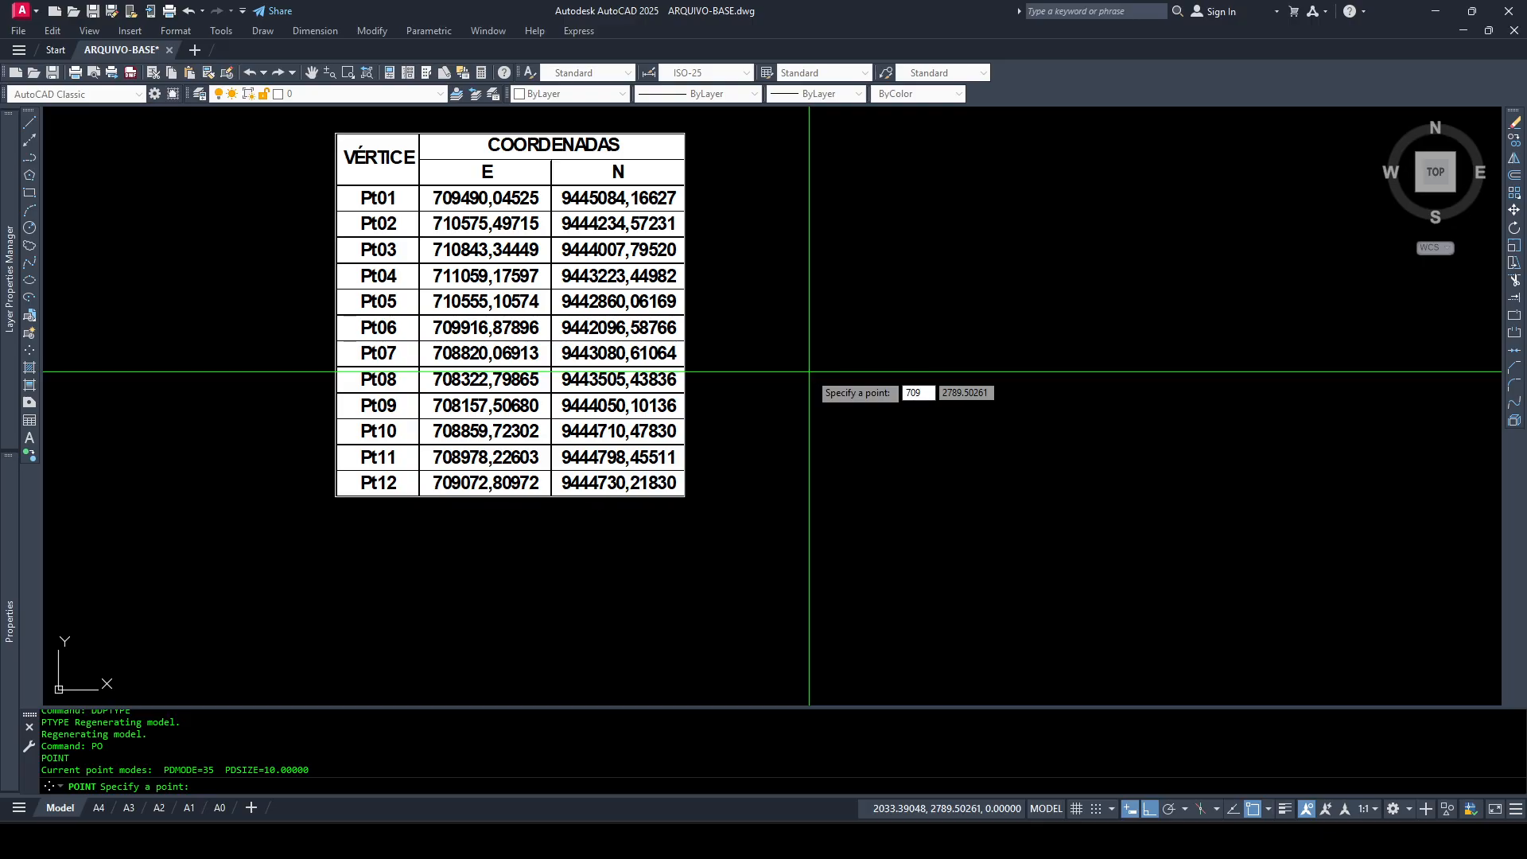
type("490")
type(",")
type("045")
type("25")
key("Tab")
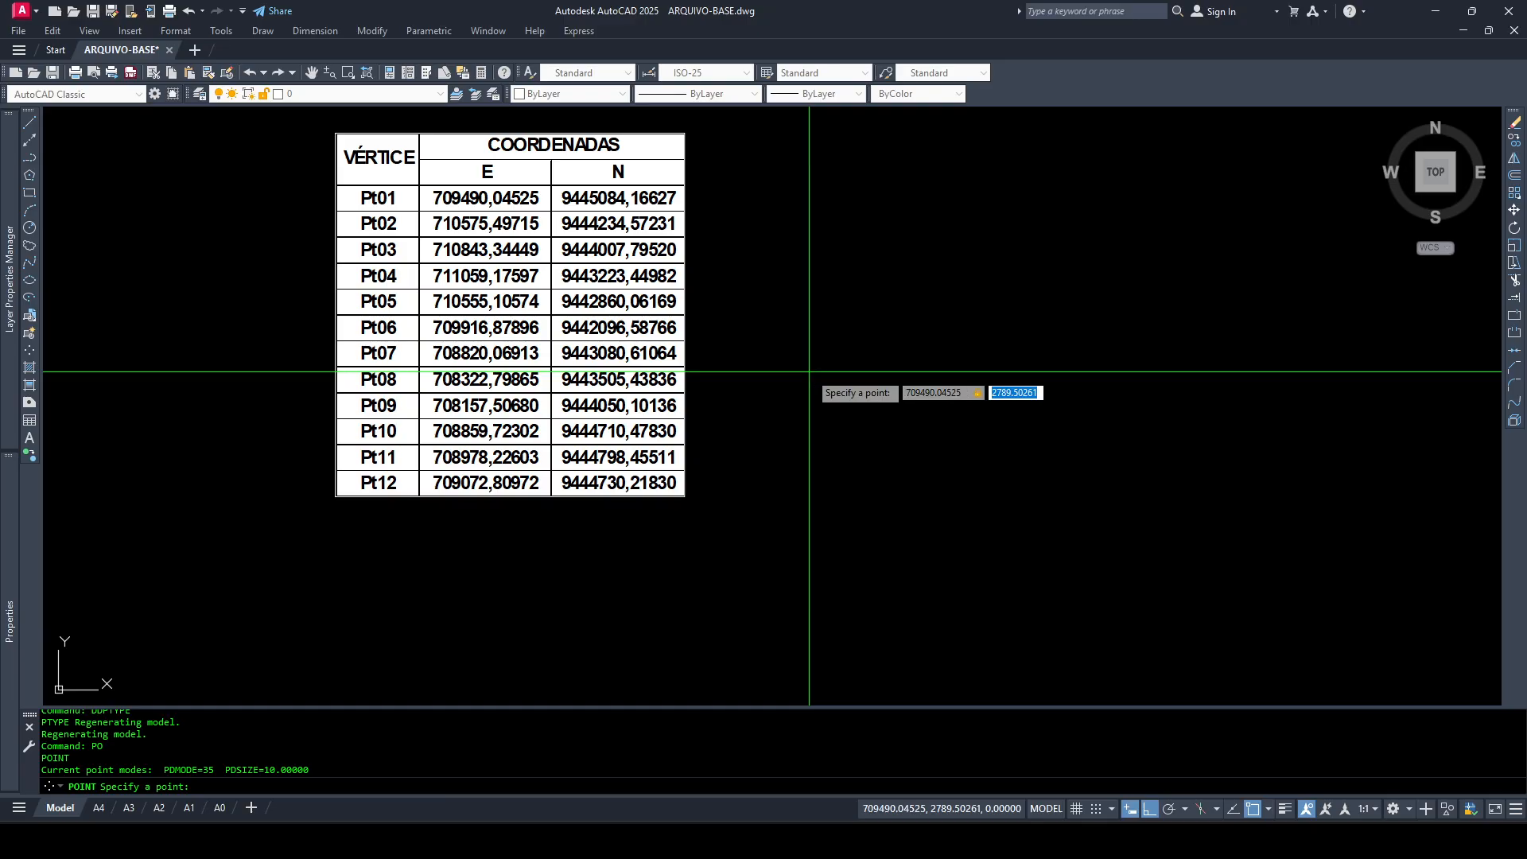
type("9445084")
type(".16627")
key("Return")
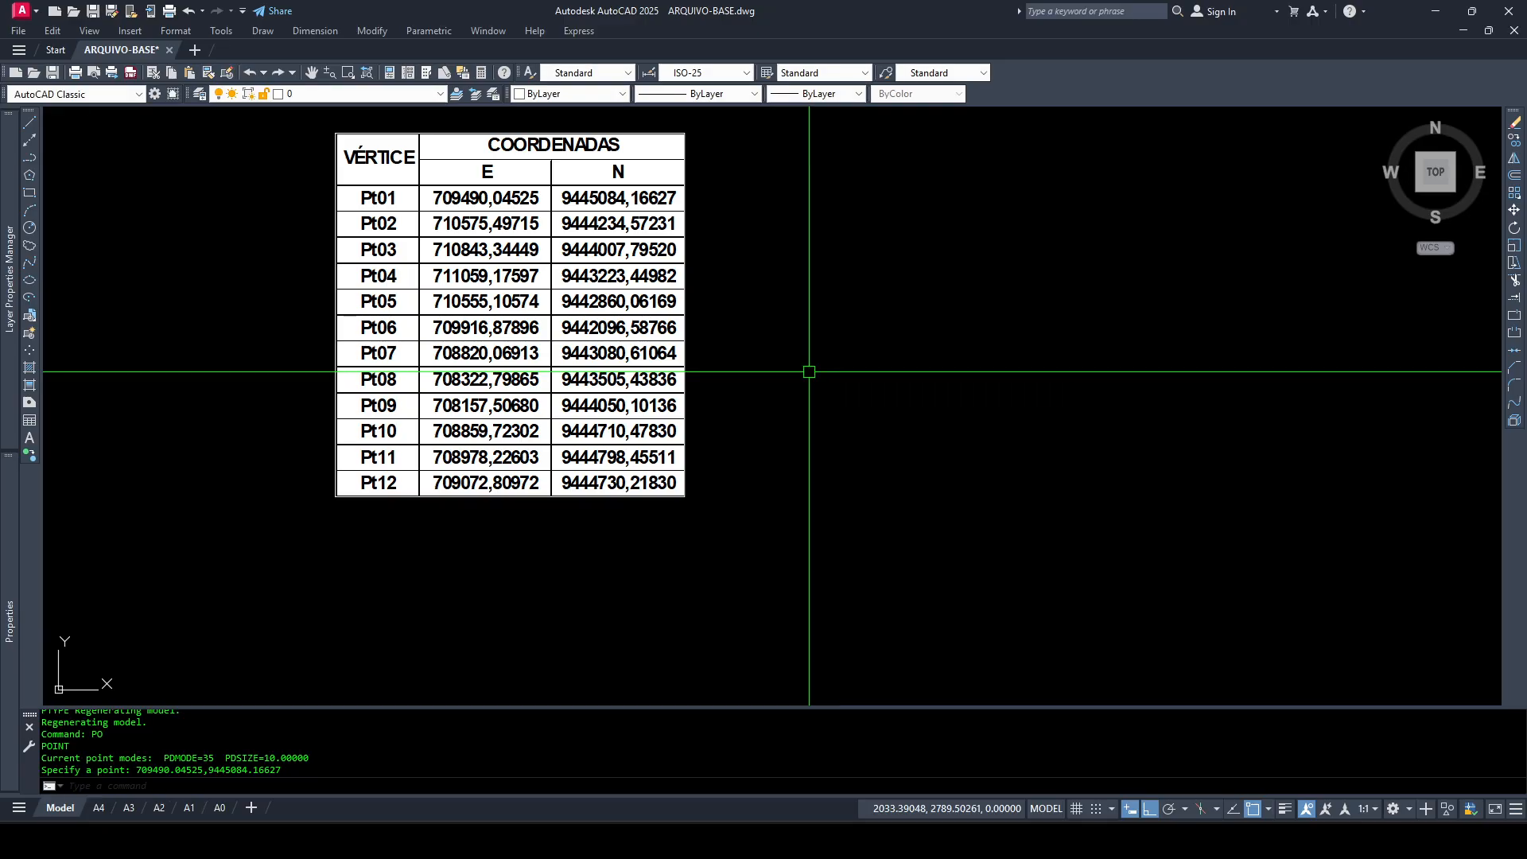
Zoom to the drawing extents, regenerate the model and inspect the reference tables near the origin
type("z")
key("Return")
type("e")
key("Return")
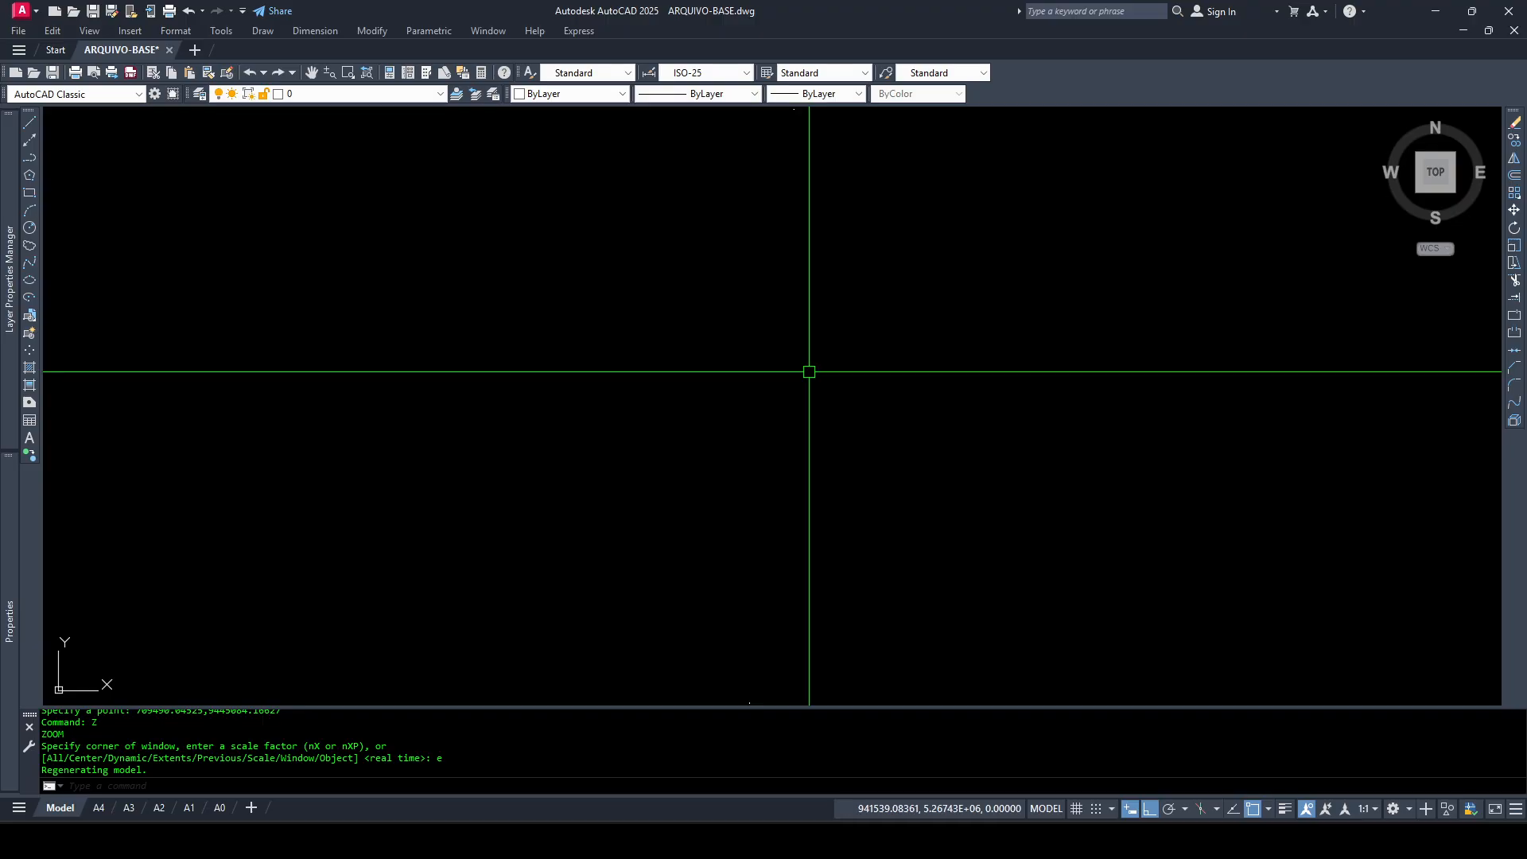
type("re")
key("Return")
mouse_move(776, 562)
middle_mouse_down()
mouse_move(774, 583)
mouse_move(794, 433)
middle_mouse_up()
scroll(769, 575, "up", 9)
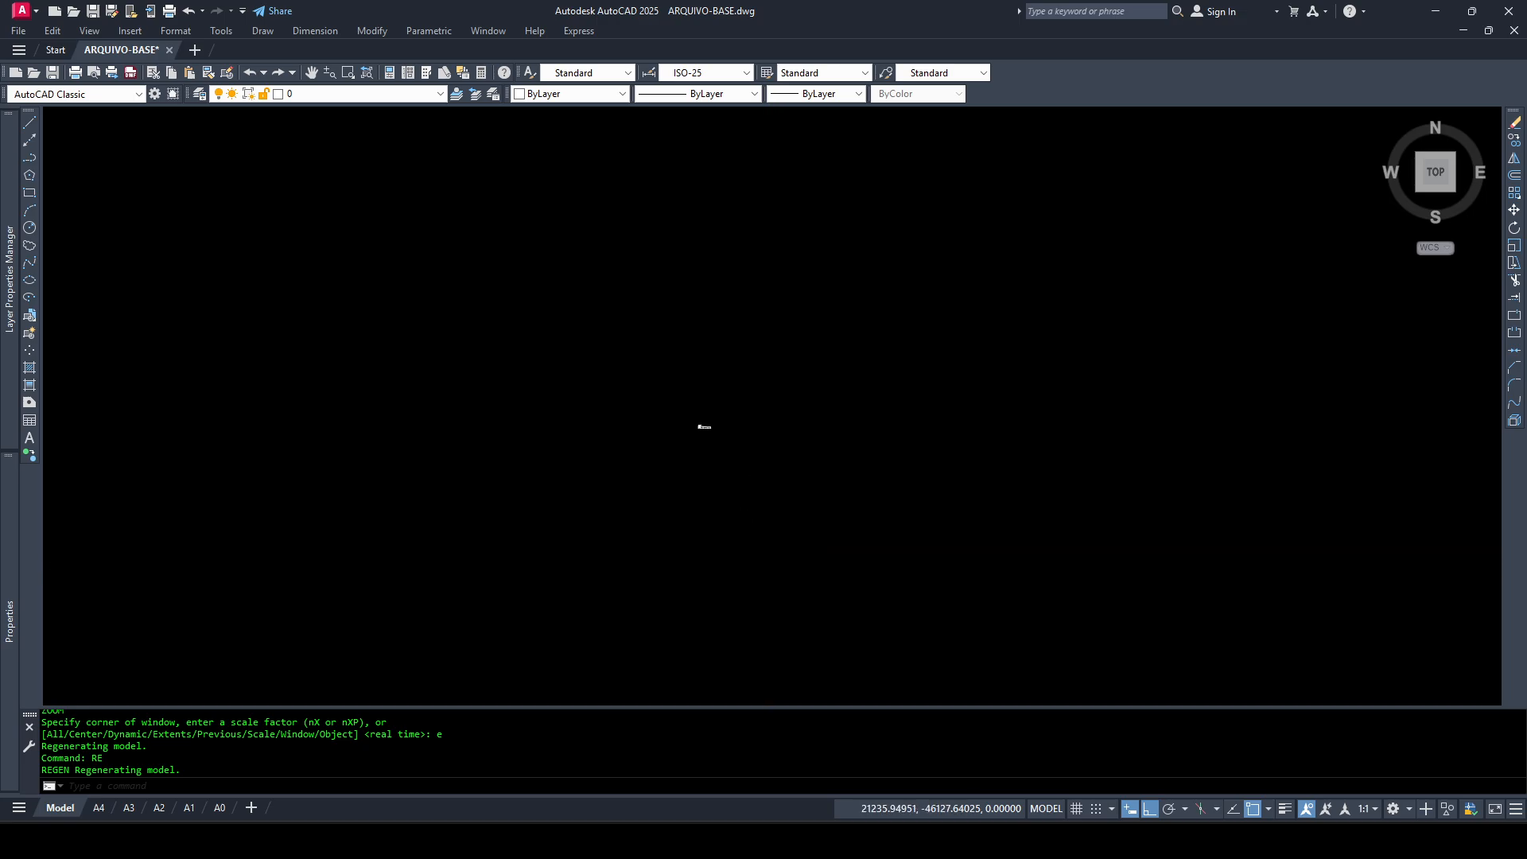
scroll(669, 362, "up", 14)
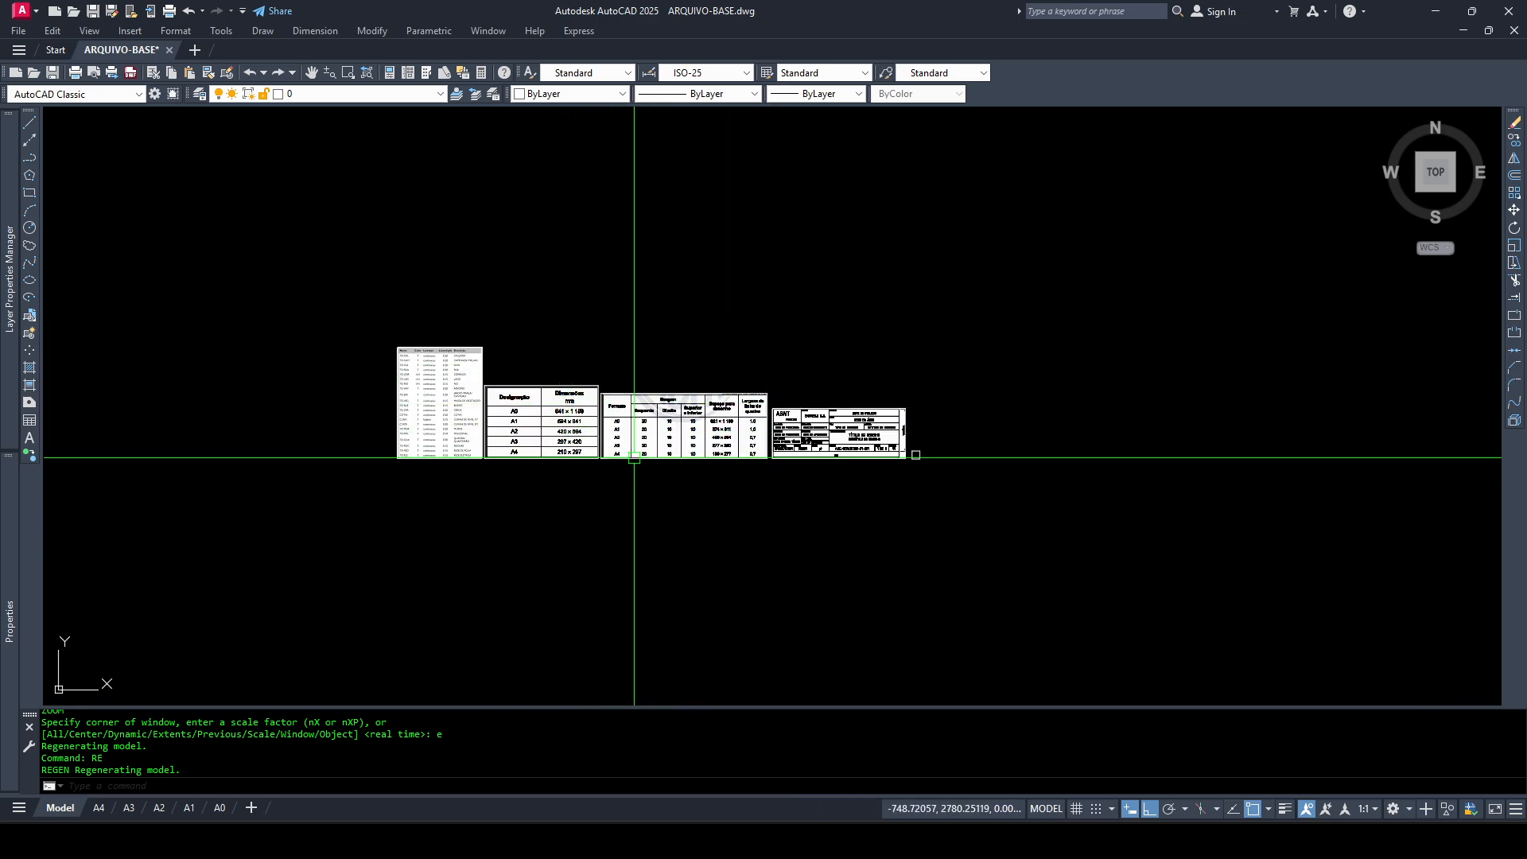
scroll(745, 443, "down", 4)
scroll(880, 409, "up", 10)
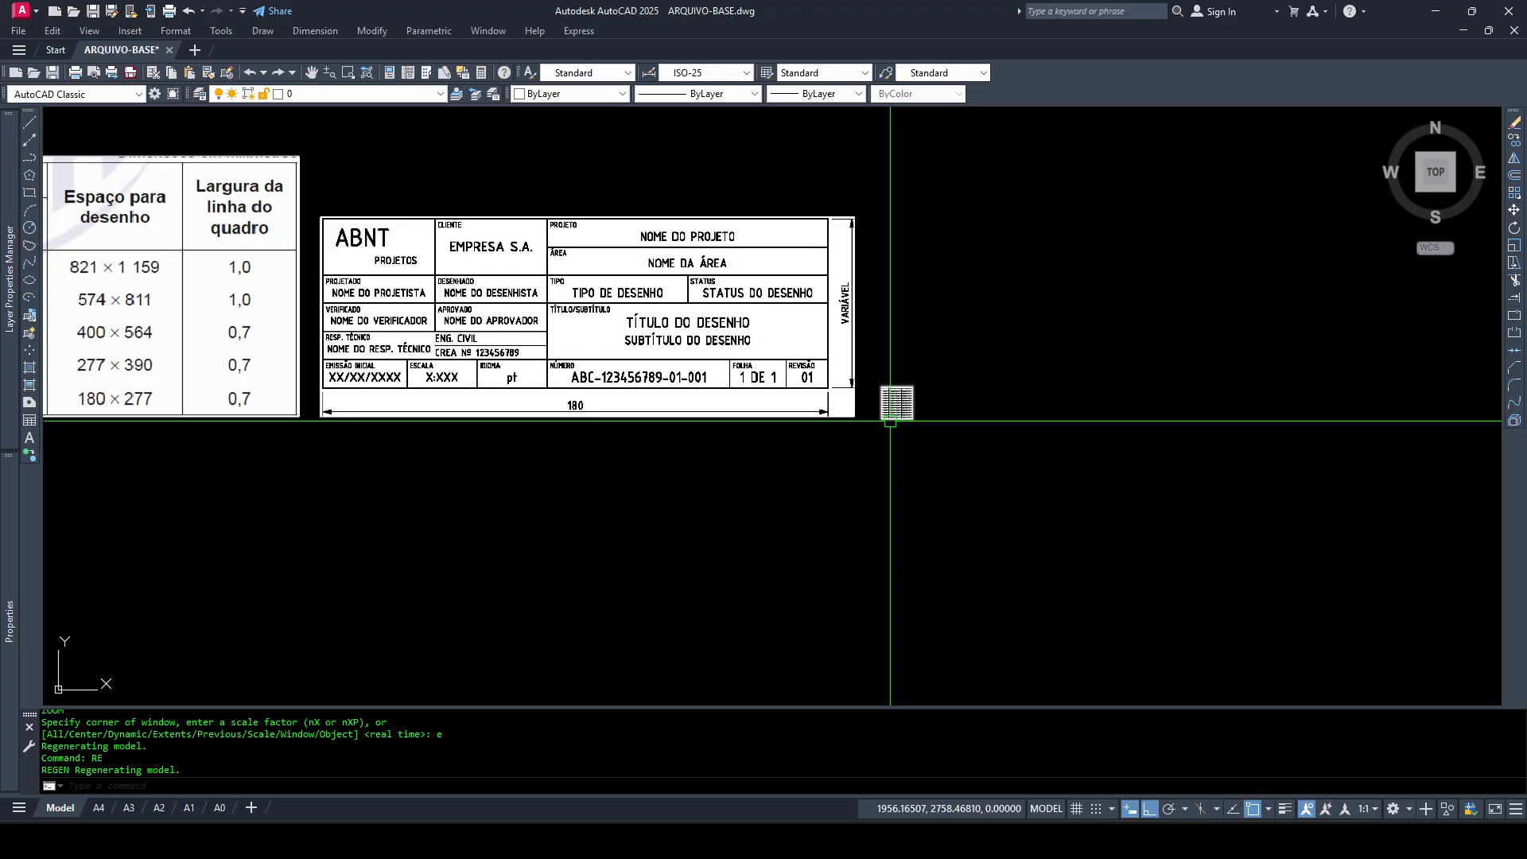
scroll(890, 421, "down", 10)
scroll(831, 434, "up", 4)
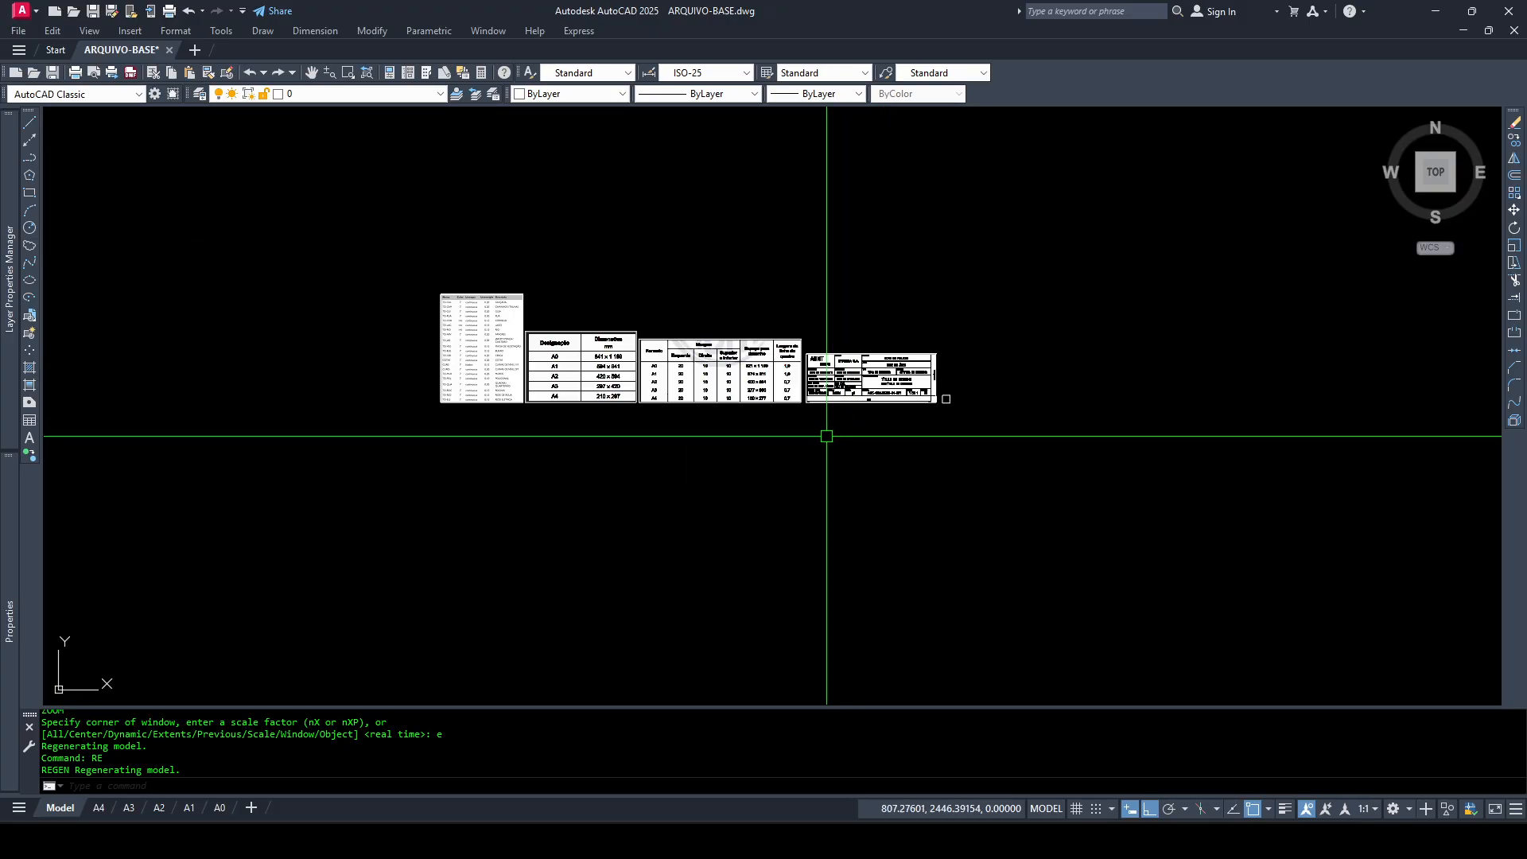
left_click(838, 436)
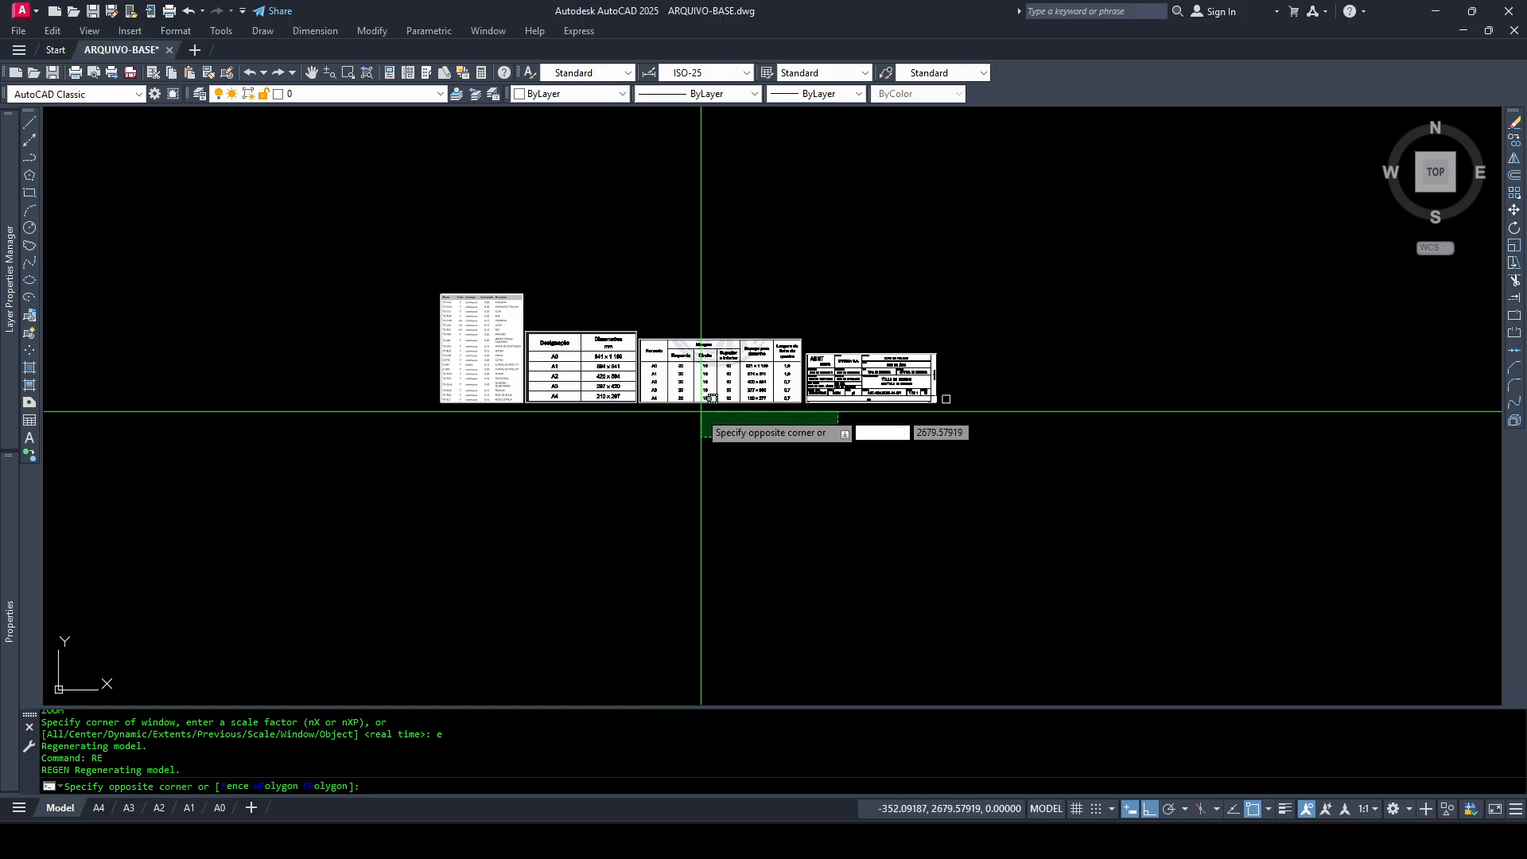
left_click(1004, 443)
left_click(365, 231)
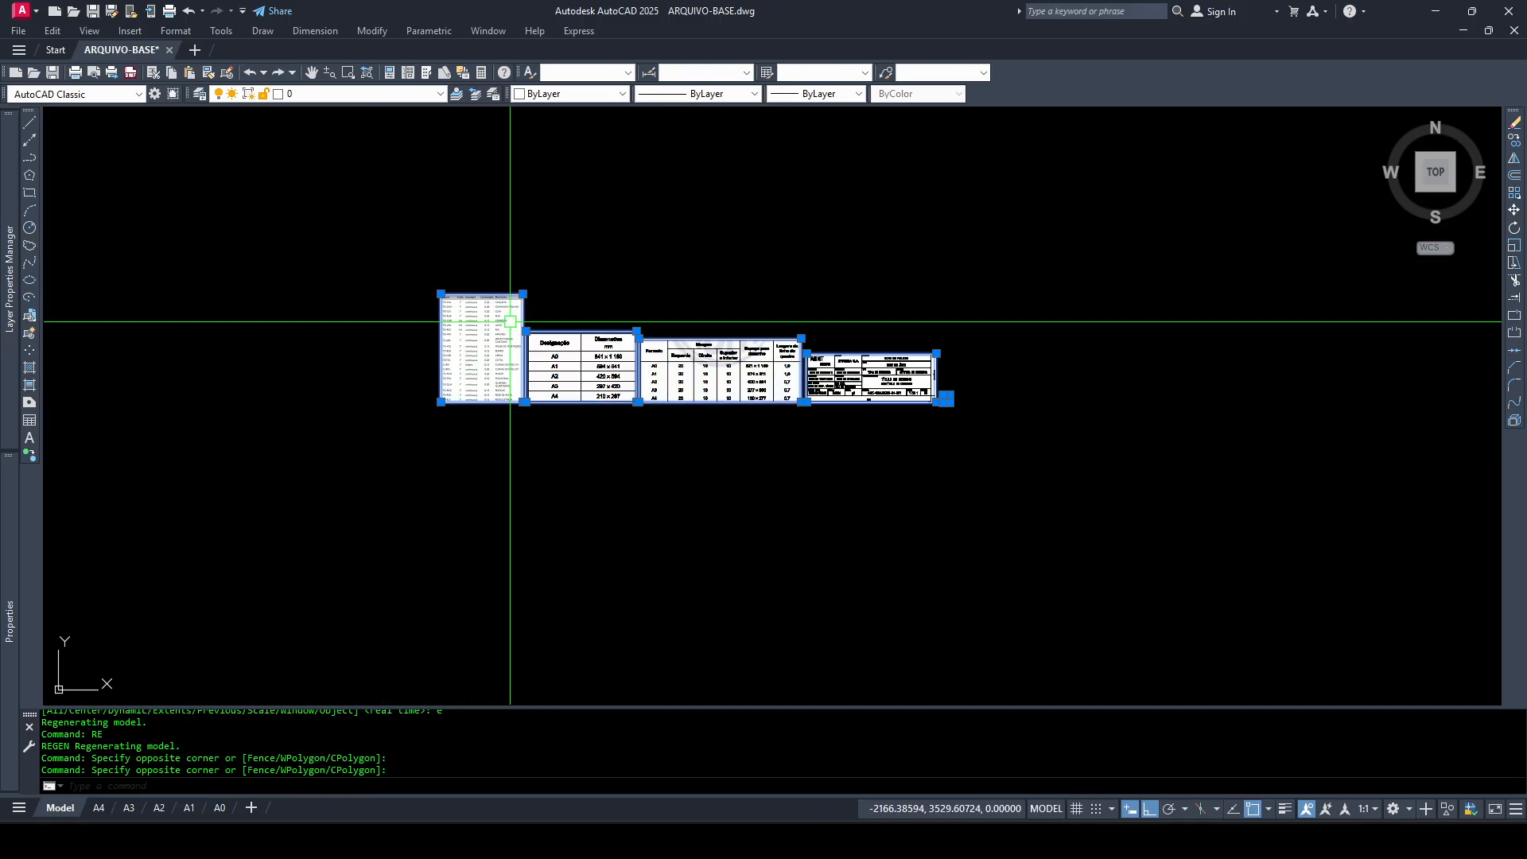
scroll(581, 322, "down", 9)
scroll(626, 324, "down", 6)
middle_click_drag(626, 324, 642, 398)
key("Escape")
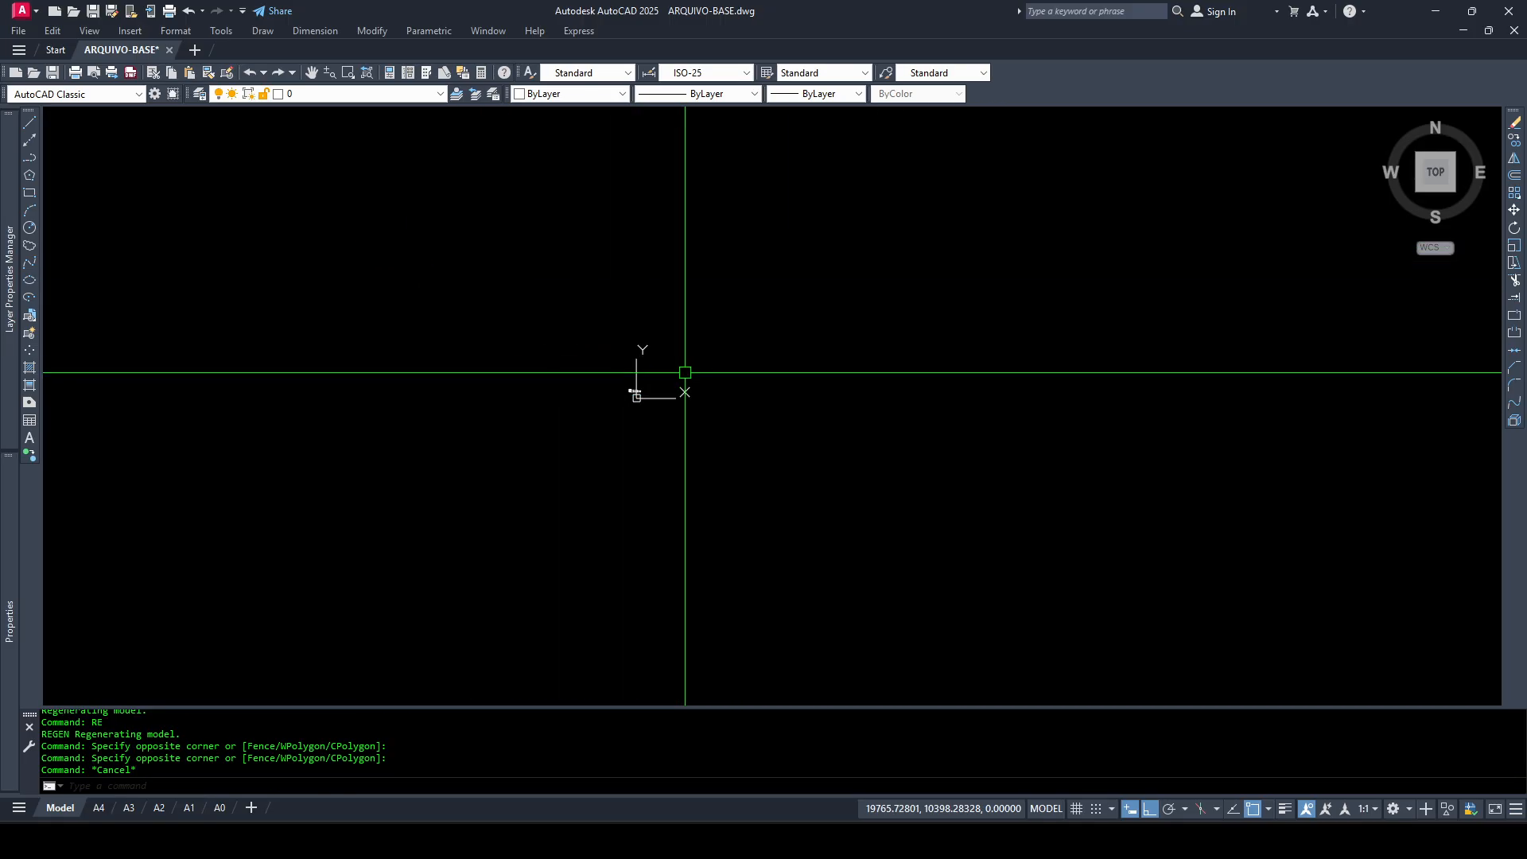
Zoom to the drawing extents and check the plotted Pt01 point's position in its properties
type("z")
key("Return")
type("e")
key("Return")
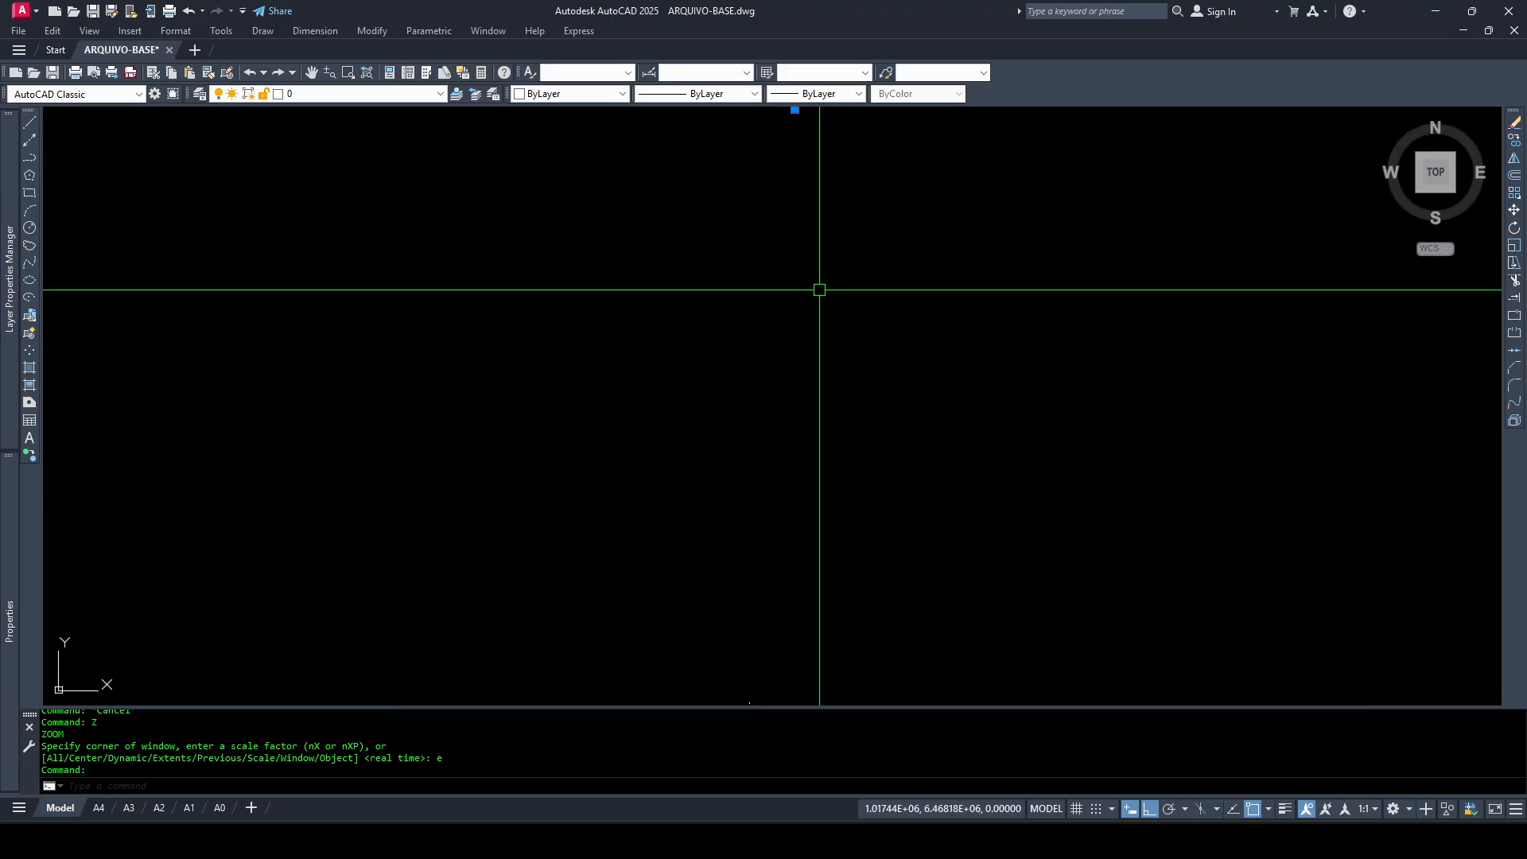
mouse_move(10, 620)
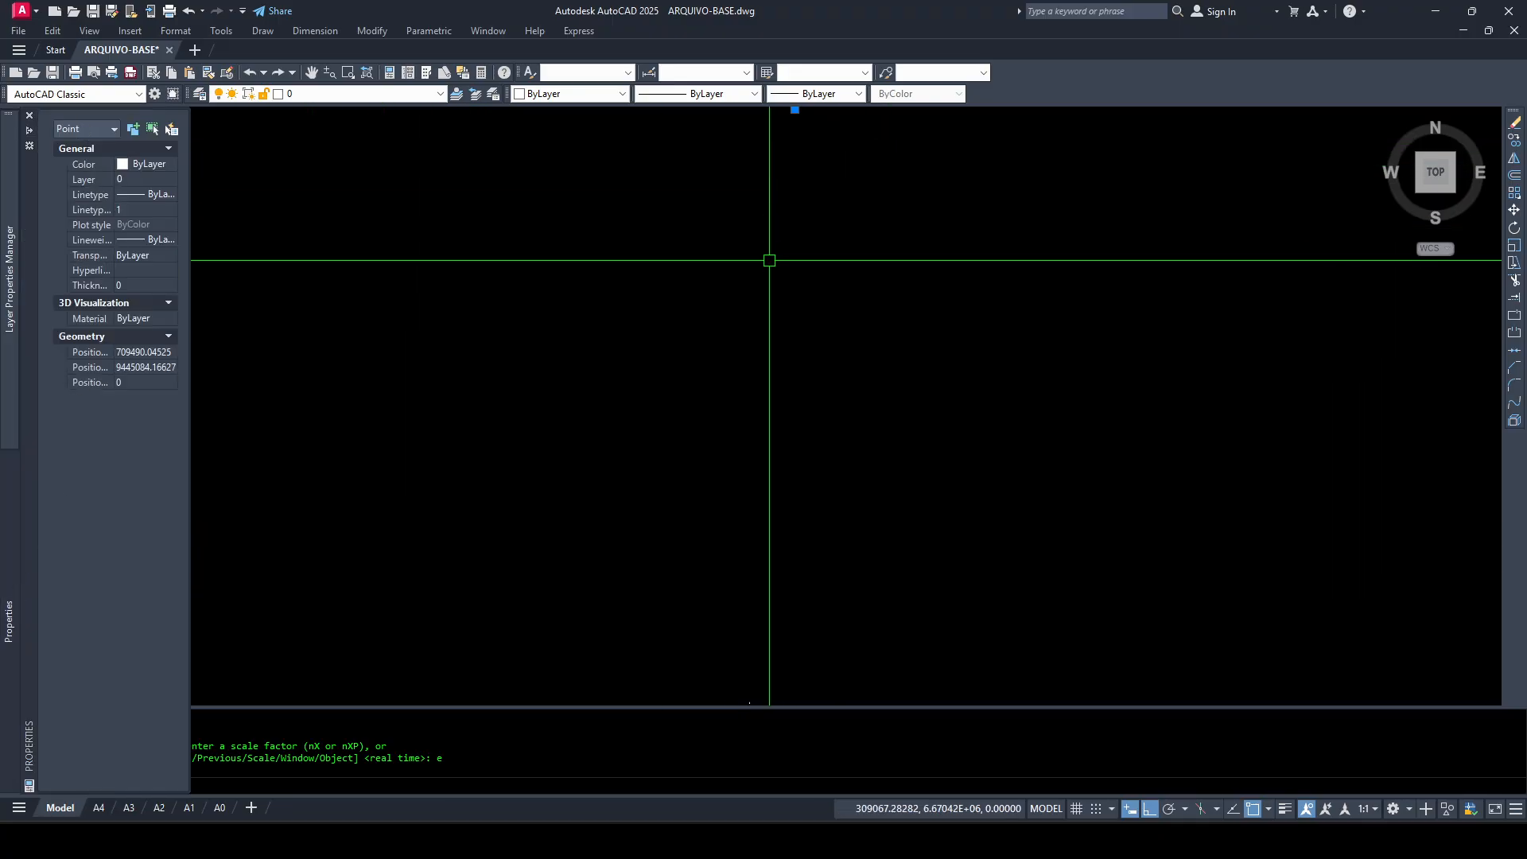
key("Escape")
Move the five reference tables from the origin straight north to about the northing of the Pt01 point
left_click(730, 625)
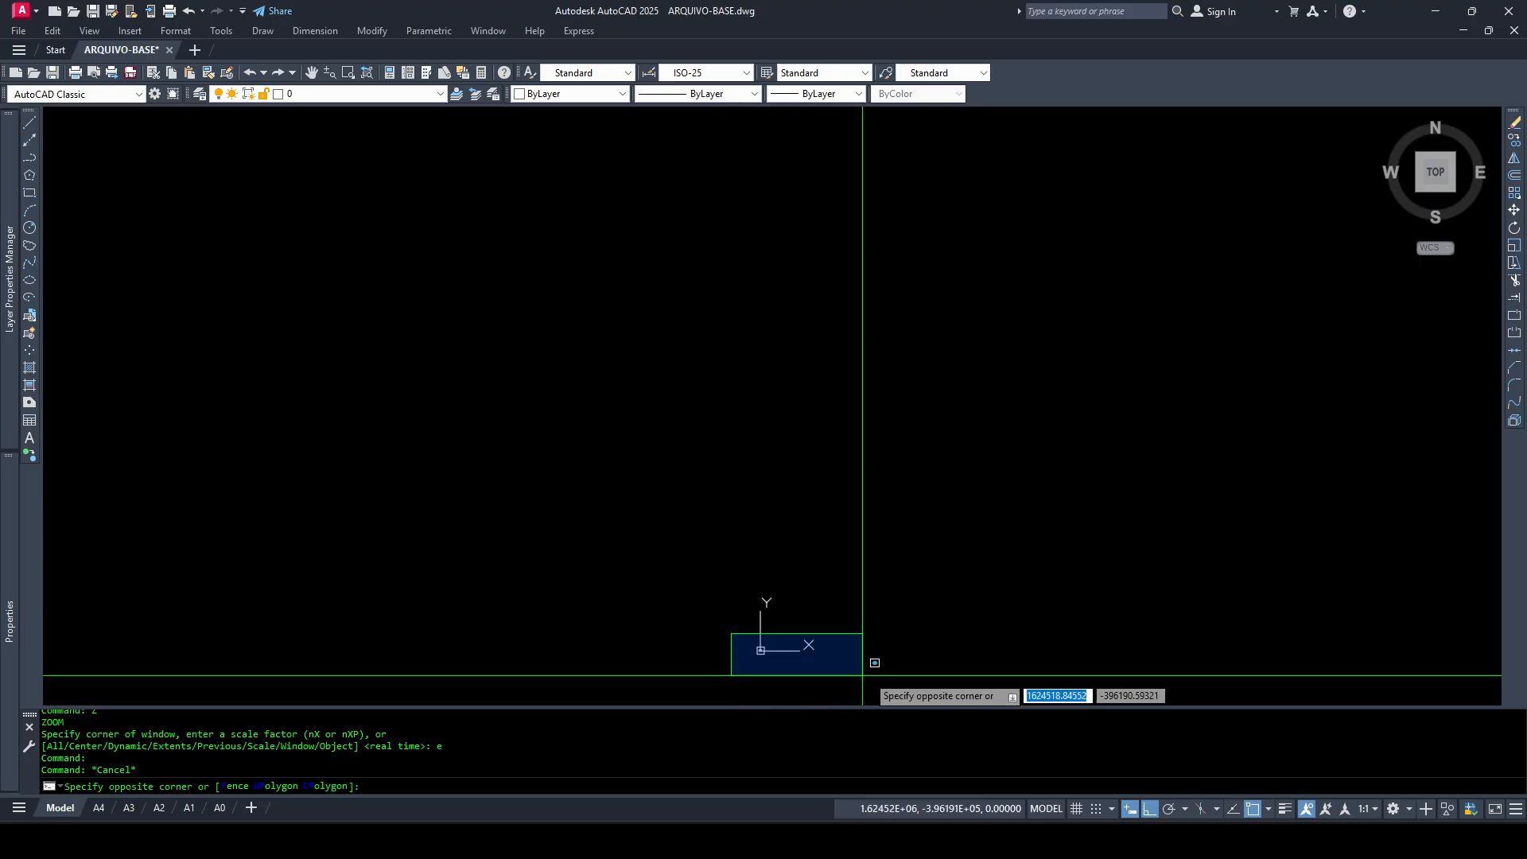
left_click(870, 663)
type("M")
key("Return")
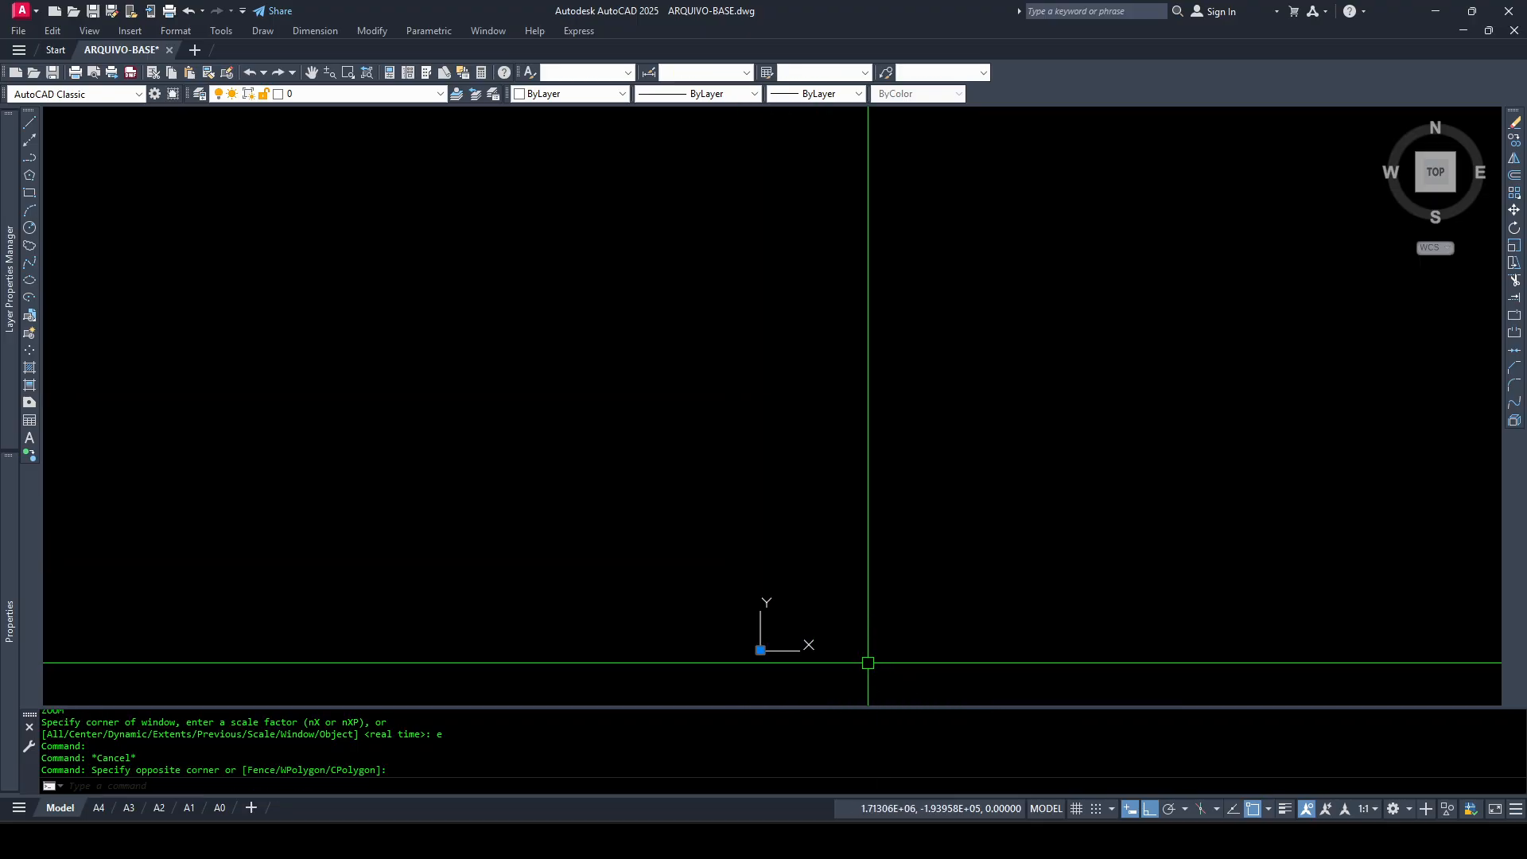
left_click(870, 663)
scroll(899, 513, "down", 1)
middle_click_drag(900, 495, 863, 637)
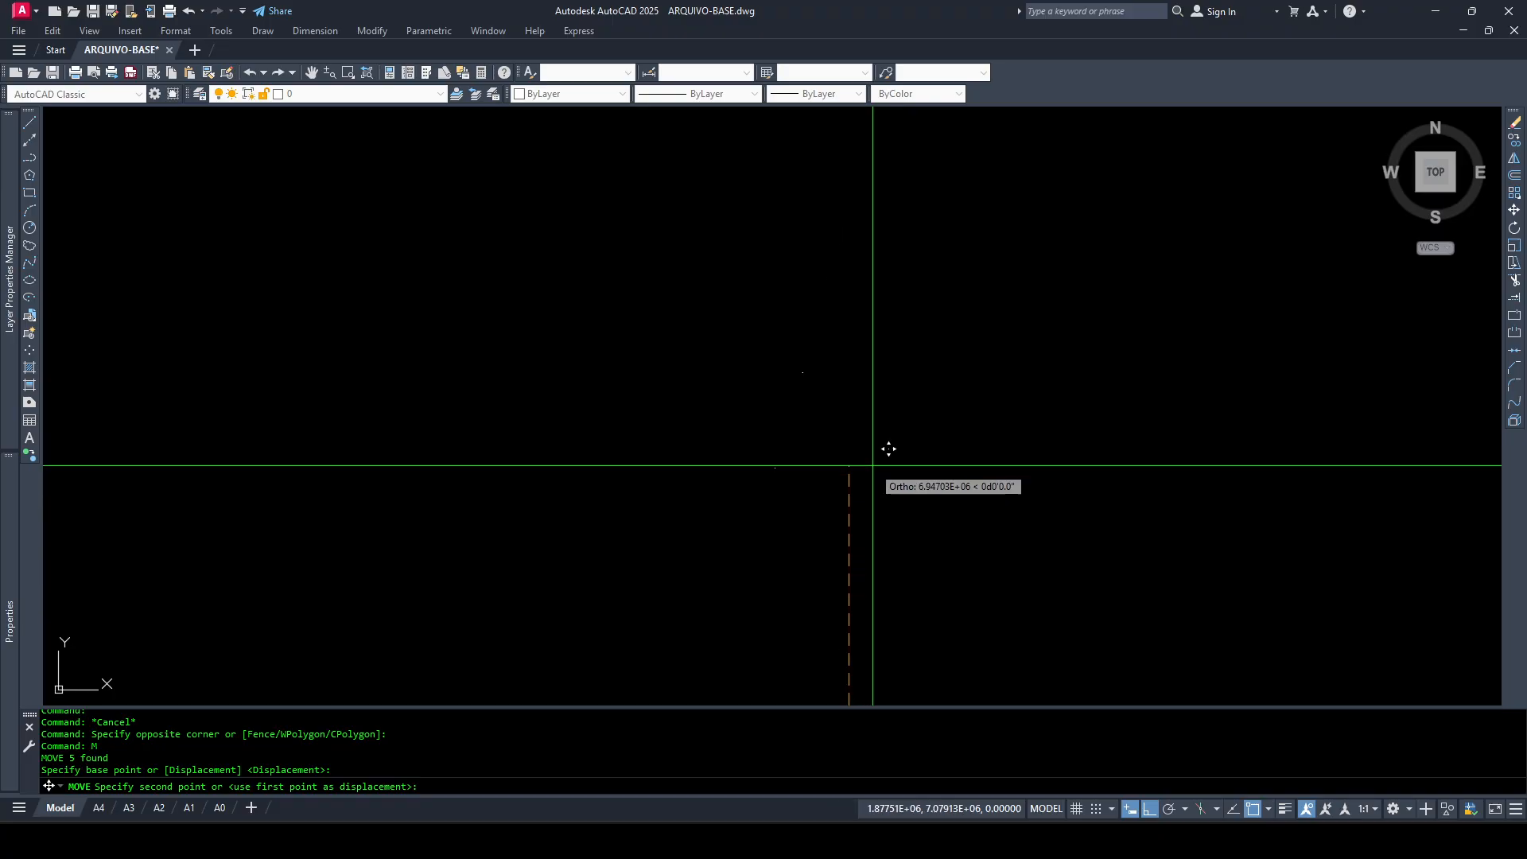
left_click(905, 372)
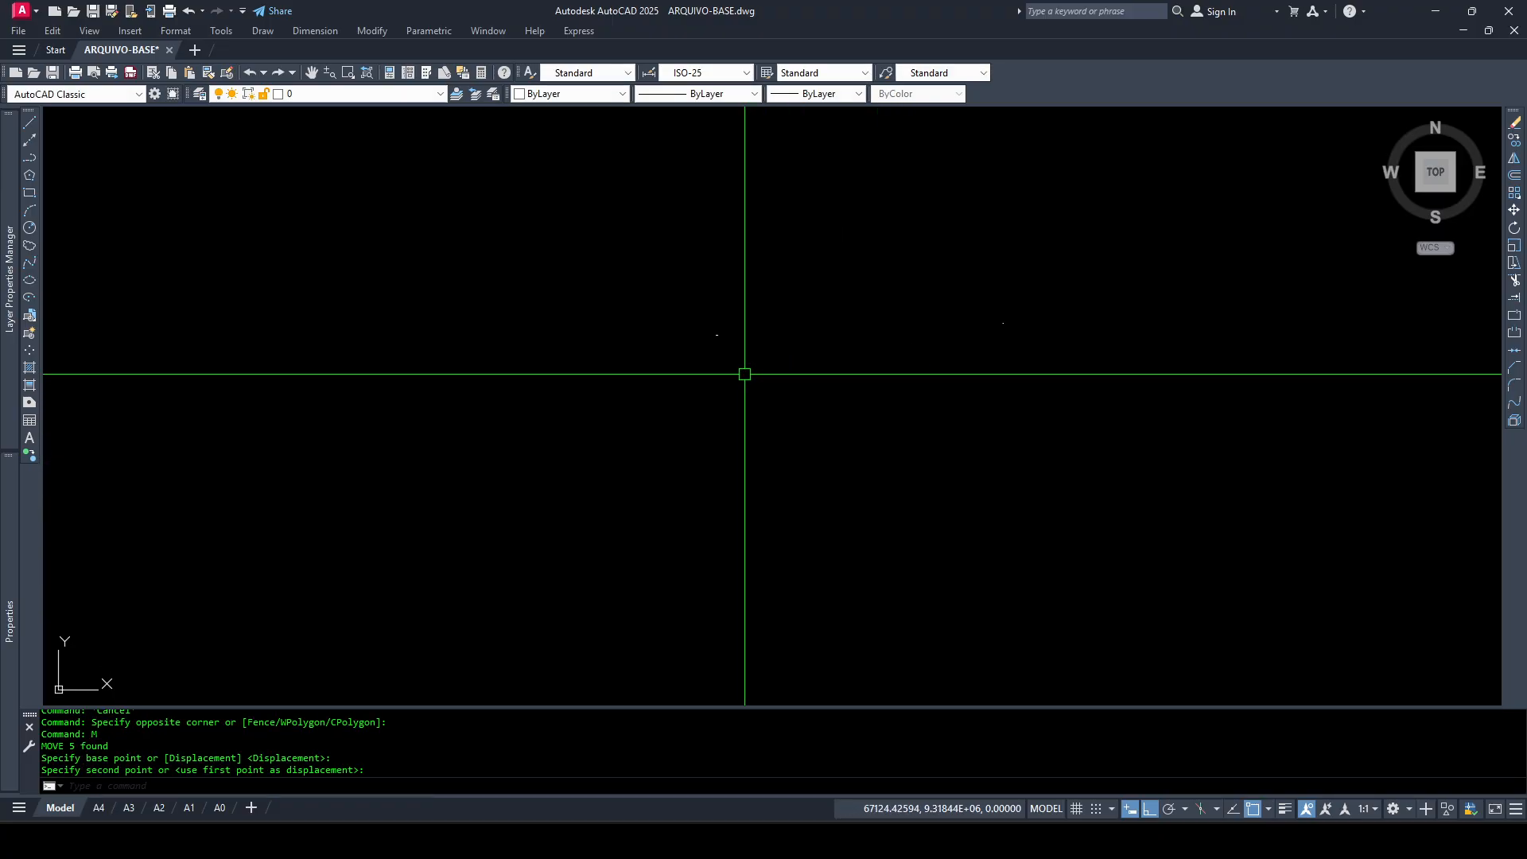
Move the five reference tables horizontally east until they lie just below the Pt01 point
scroll(701, 310, "up", 7)
scroll(697, 249, "down", 5)
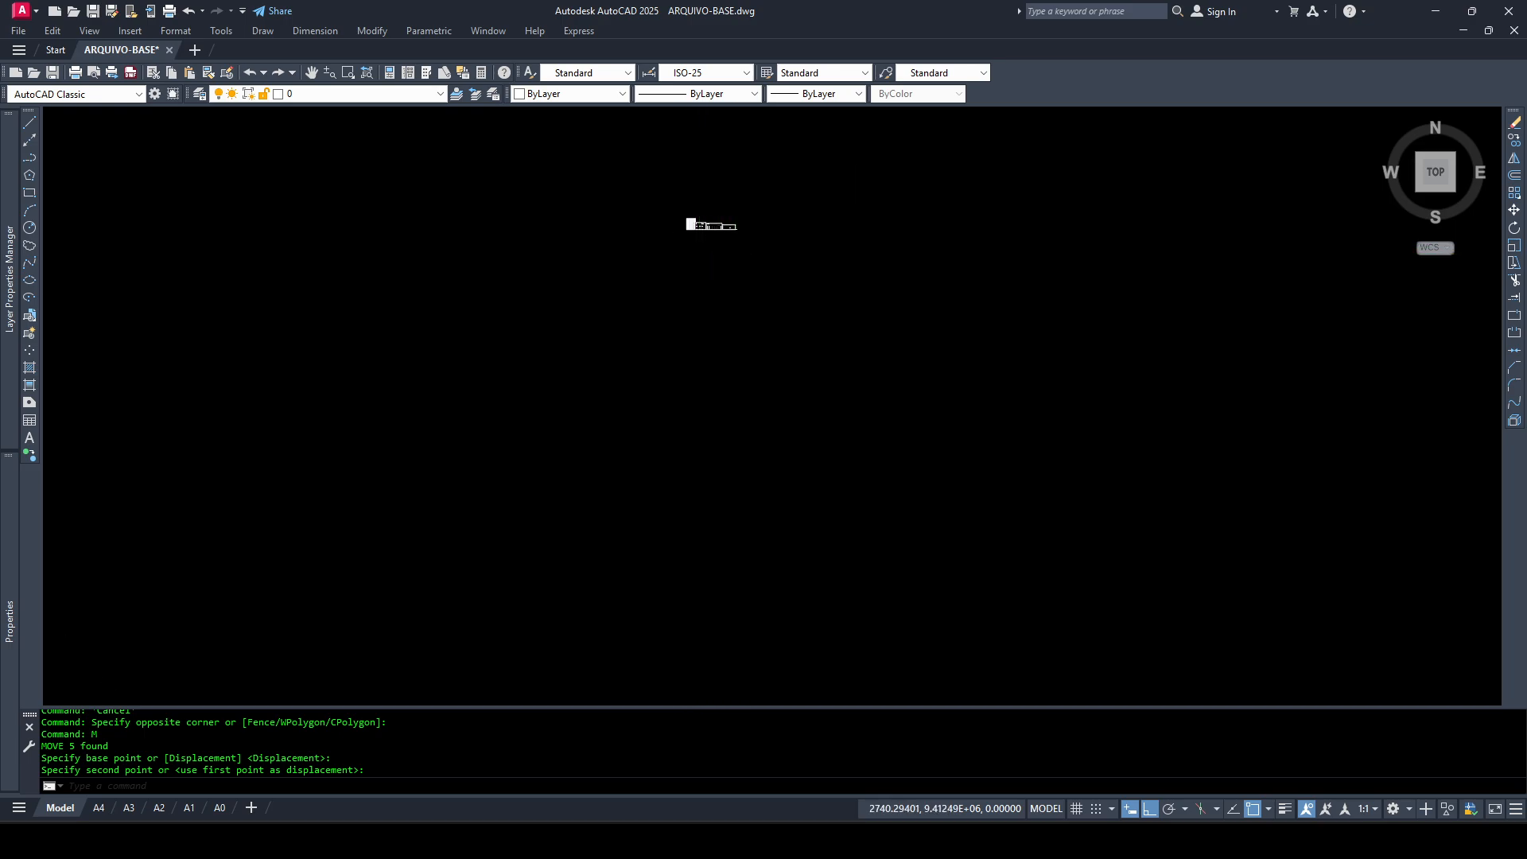
mouse_move(714, 248)
middle_mouse_down()
mouse_move(683, 373)
mouse_move(706, 392)
middle_mouse_up()
left_click(750, 405)
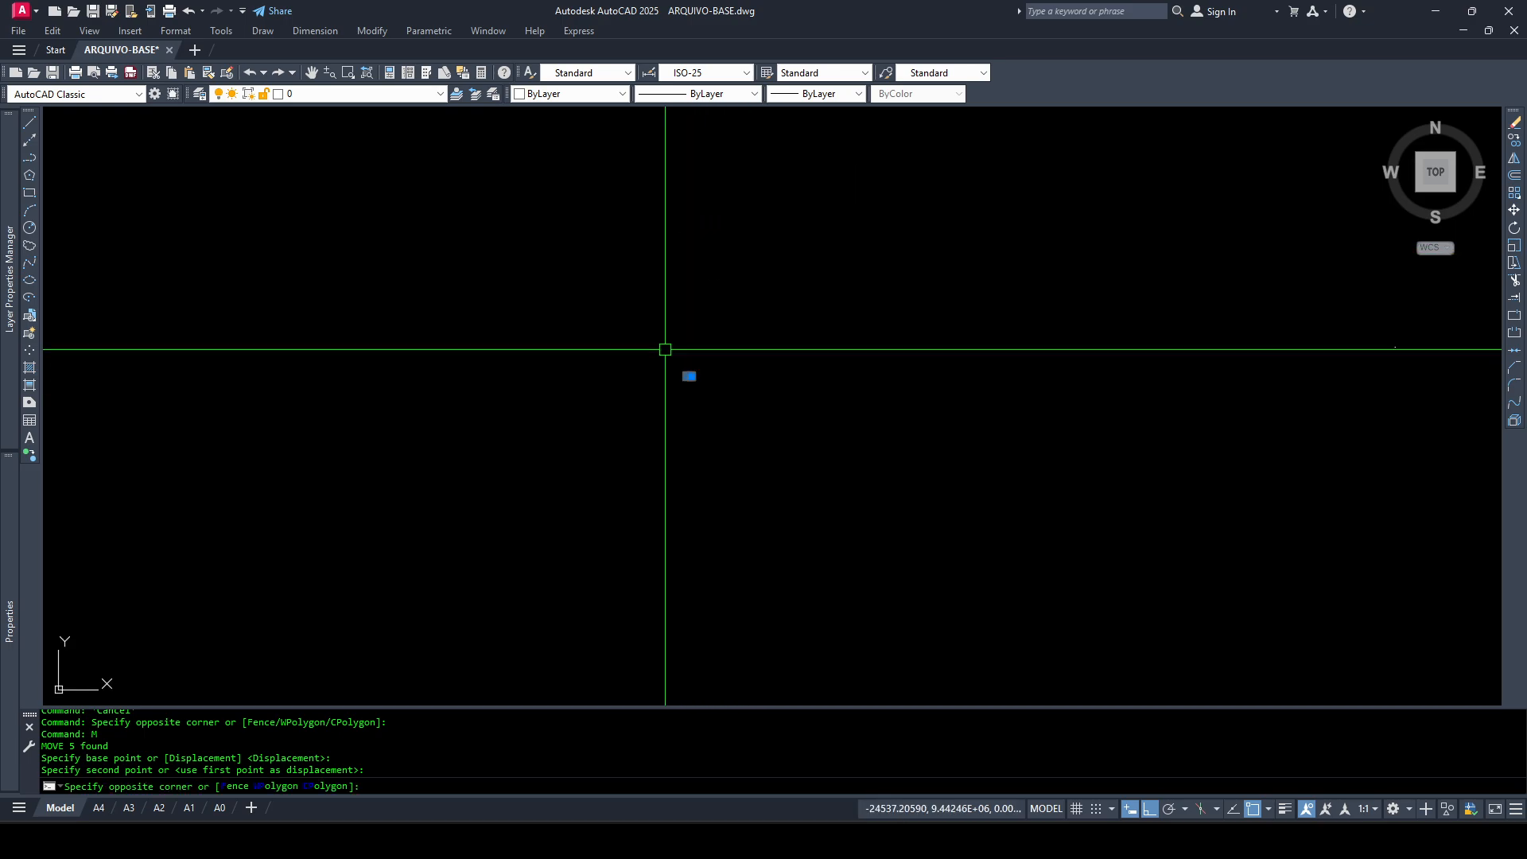
left_click(665, 349)
type("m")
key("Return")
left_click(719, 455)
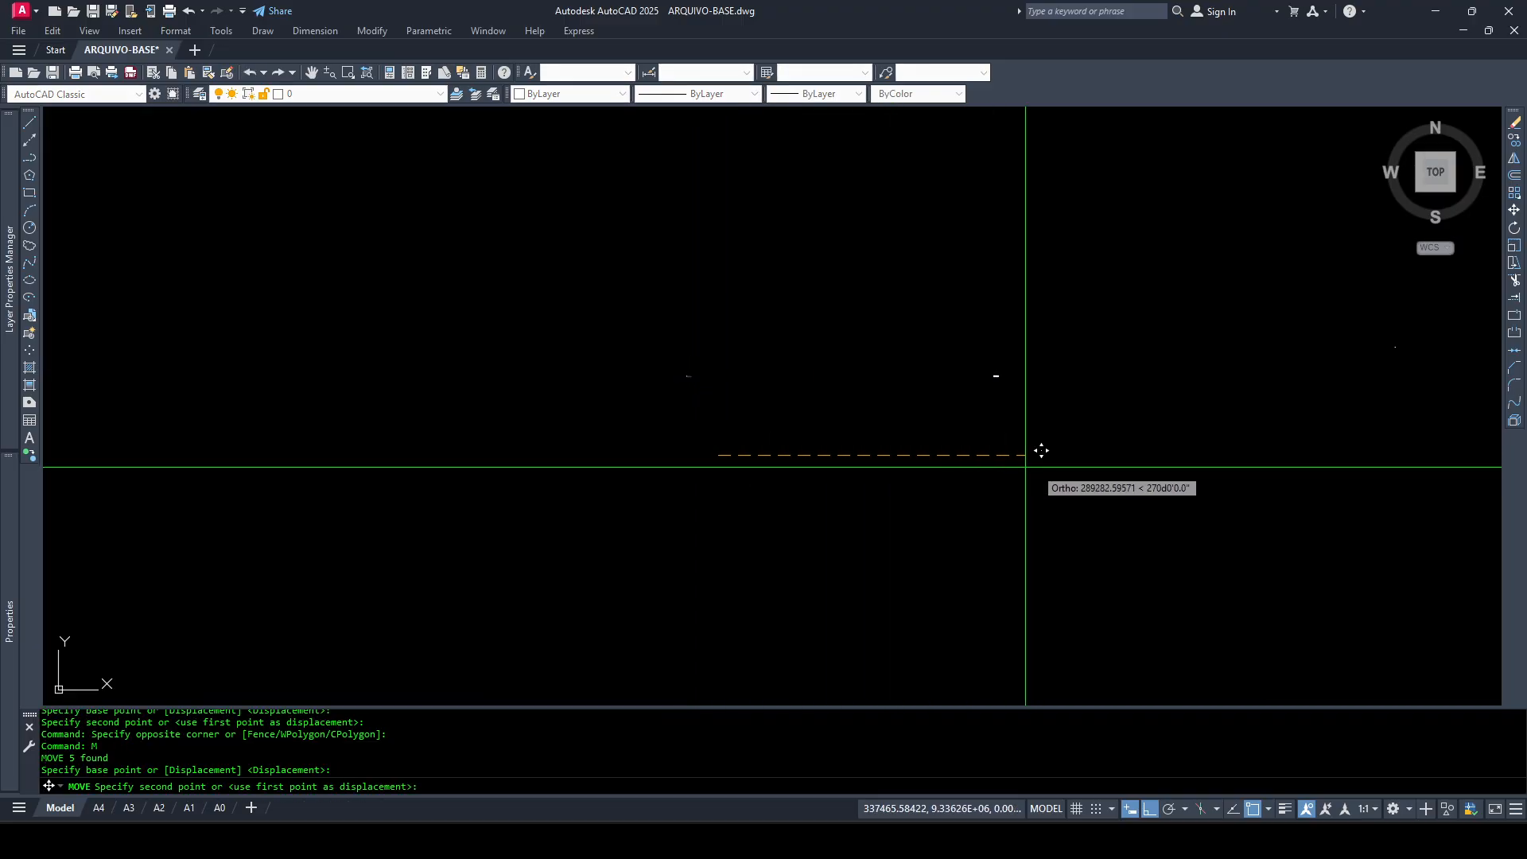
left_click(1418, 456)
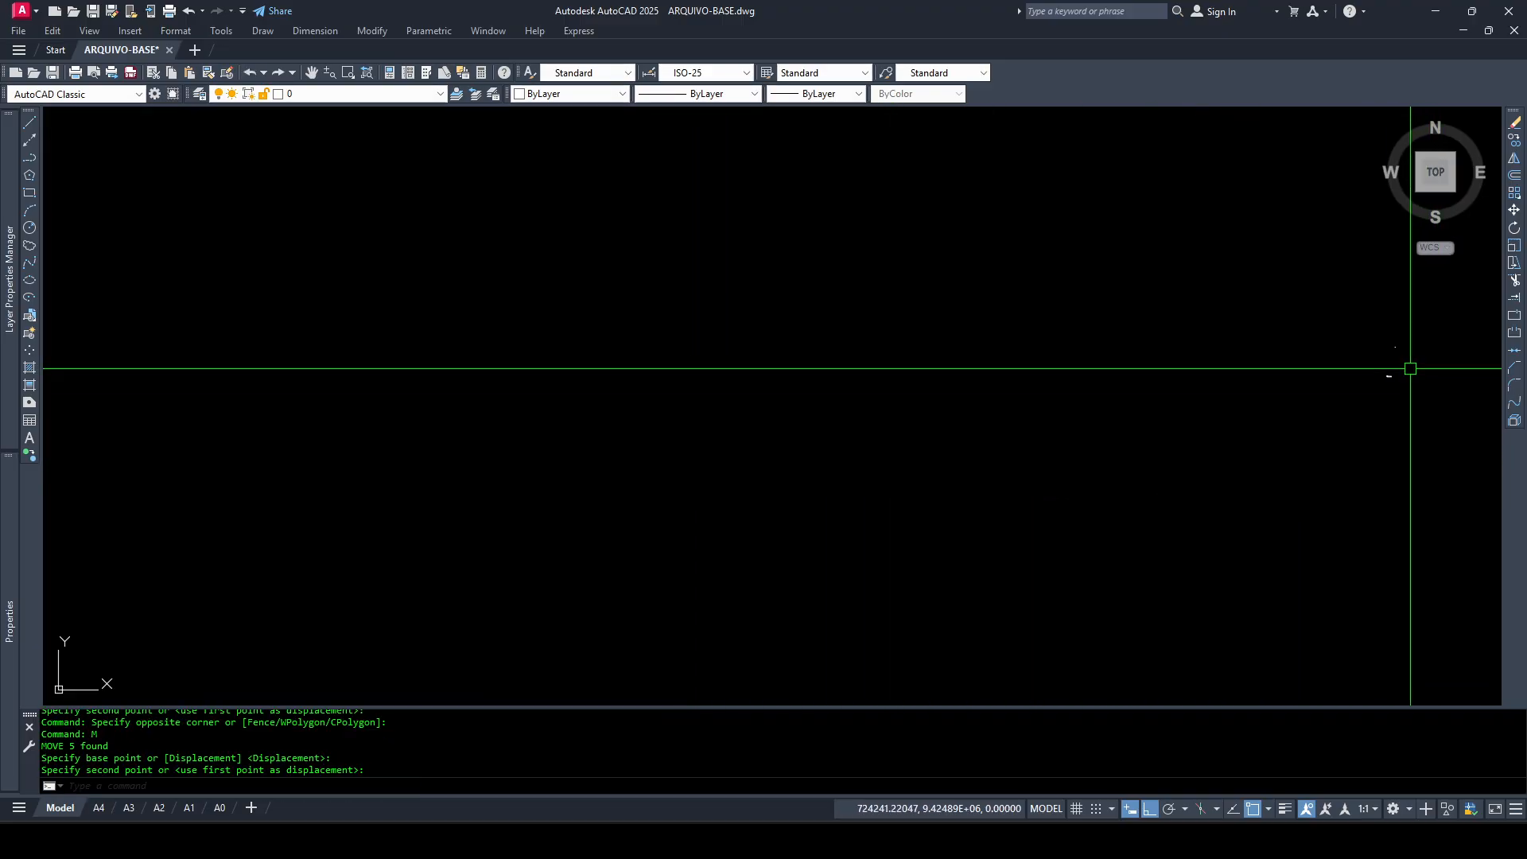
Move the five reference tables straight north so they sit level with the Pt01 point, just west of it
scroll(1412, 365, "up", 6)
middle_click_drag(1412, 365, 1256, 357)
left_click(1231, 451)
left_click(1166, 403)
type("m")
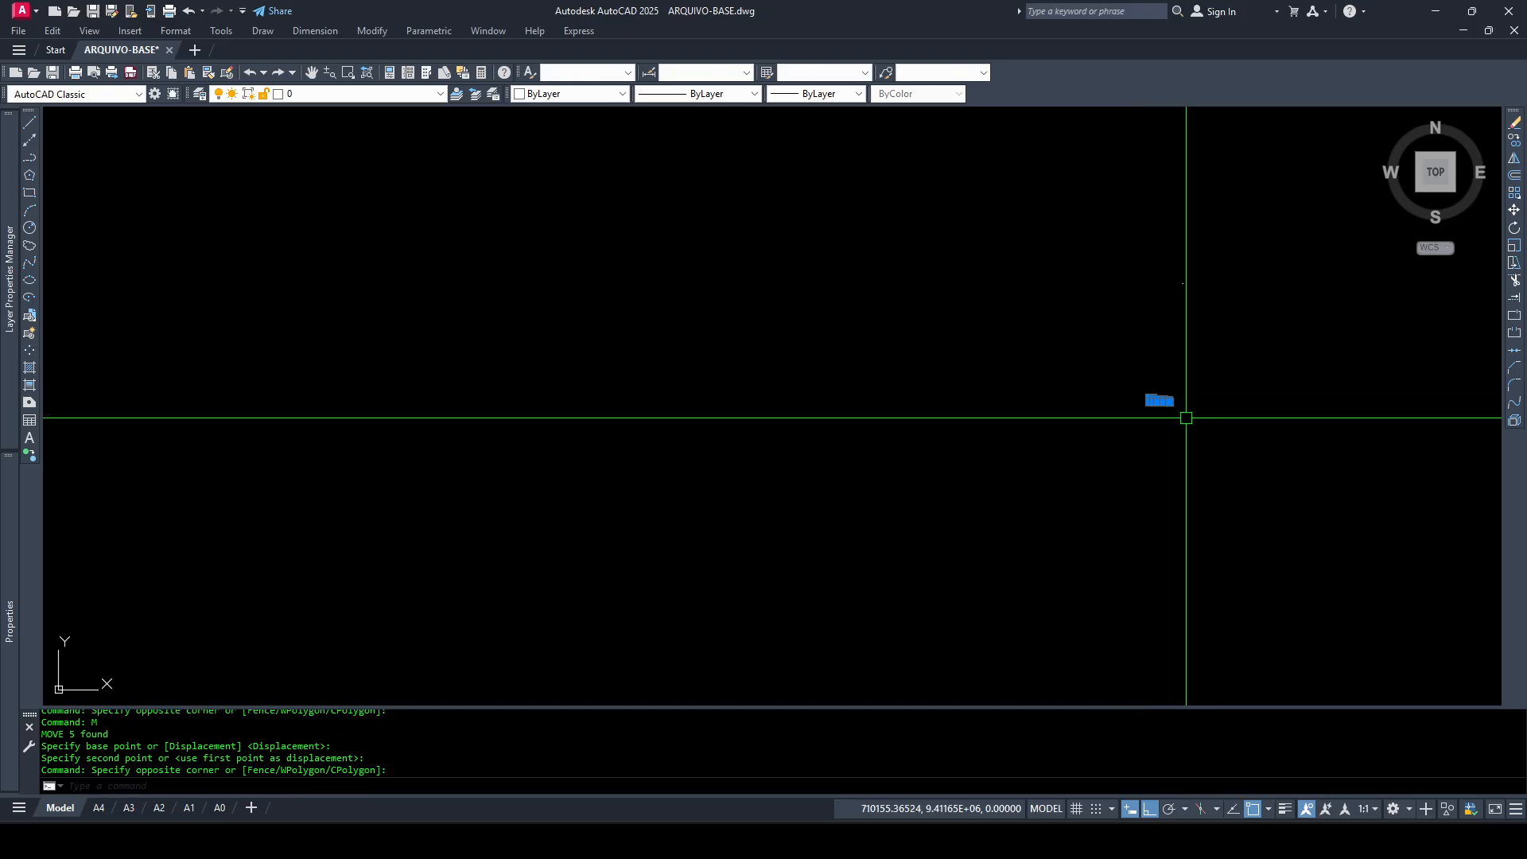
key("Return")
left_click(1265, 497)
left_click(1286, 374)
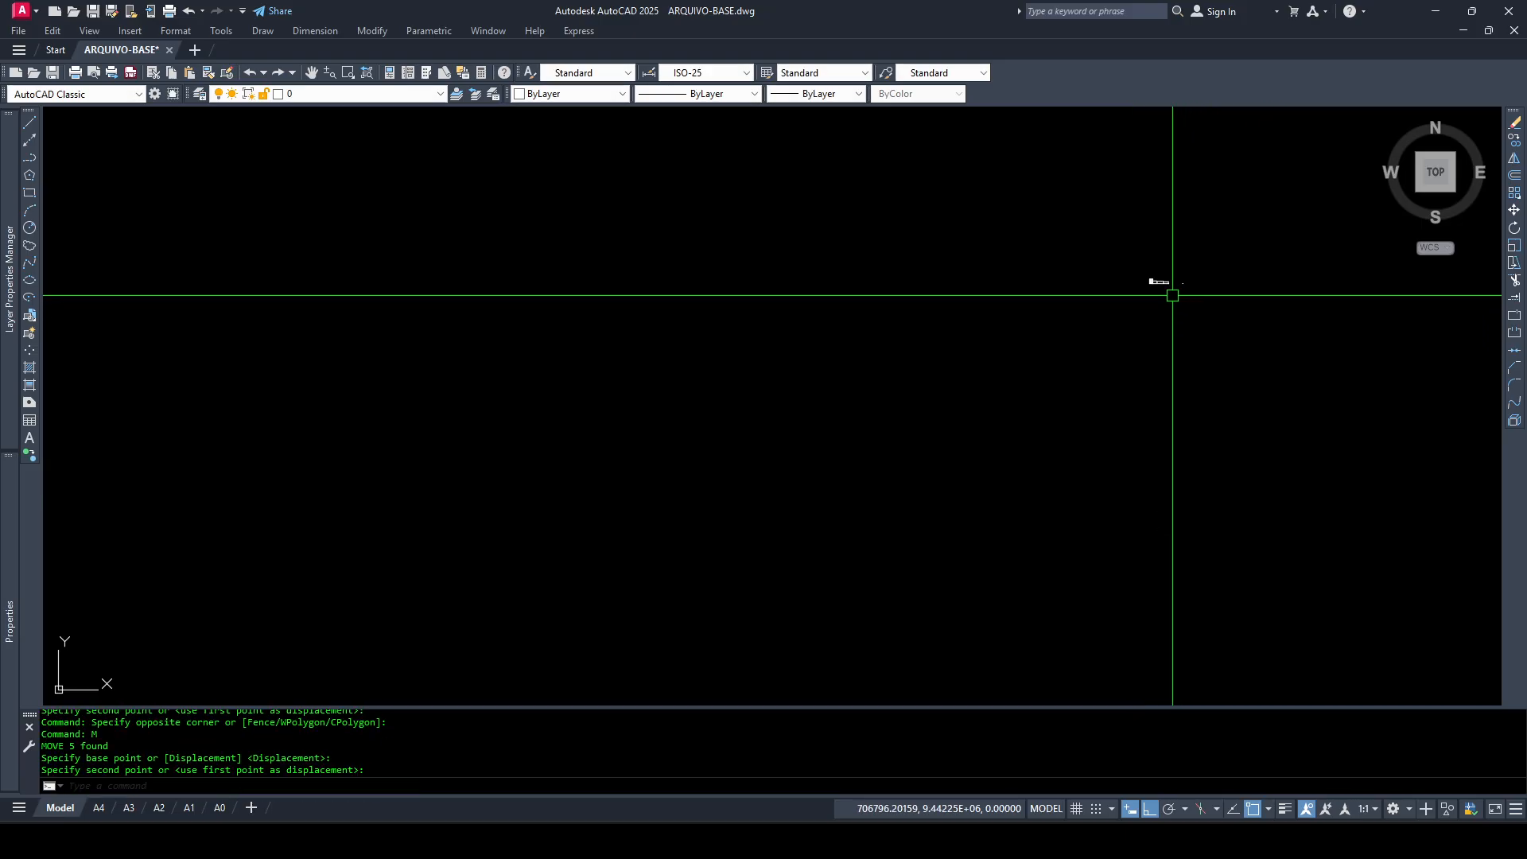
Move the five reference tables horizontally east so they end just west of the plotted Pt01 point
scroll(1179, 292, "up", 5)
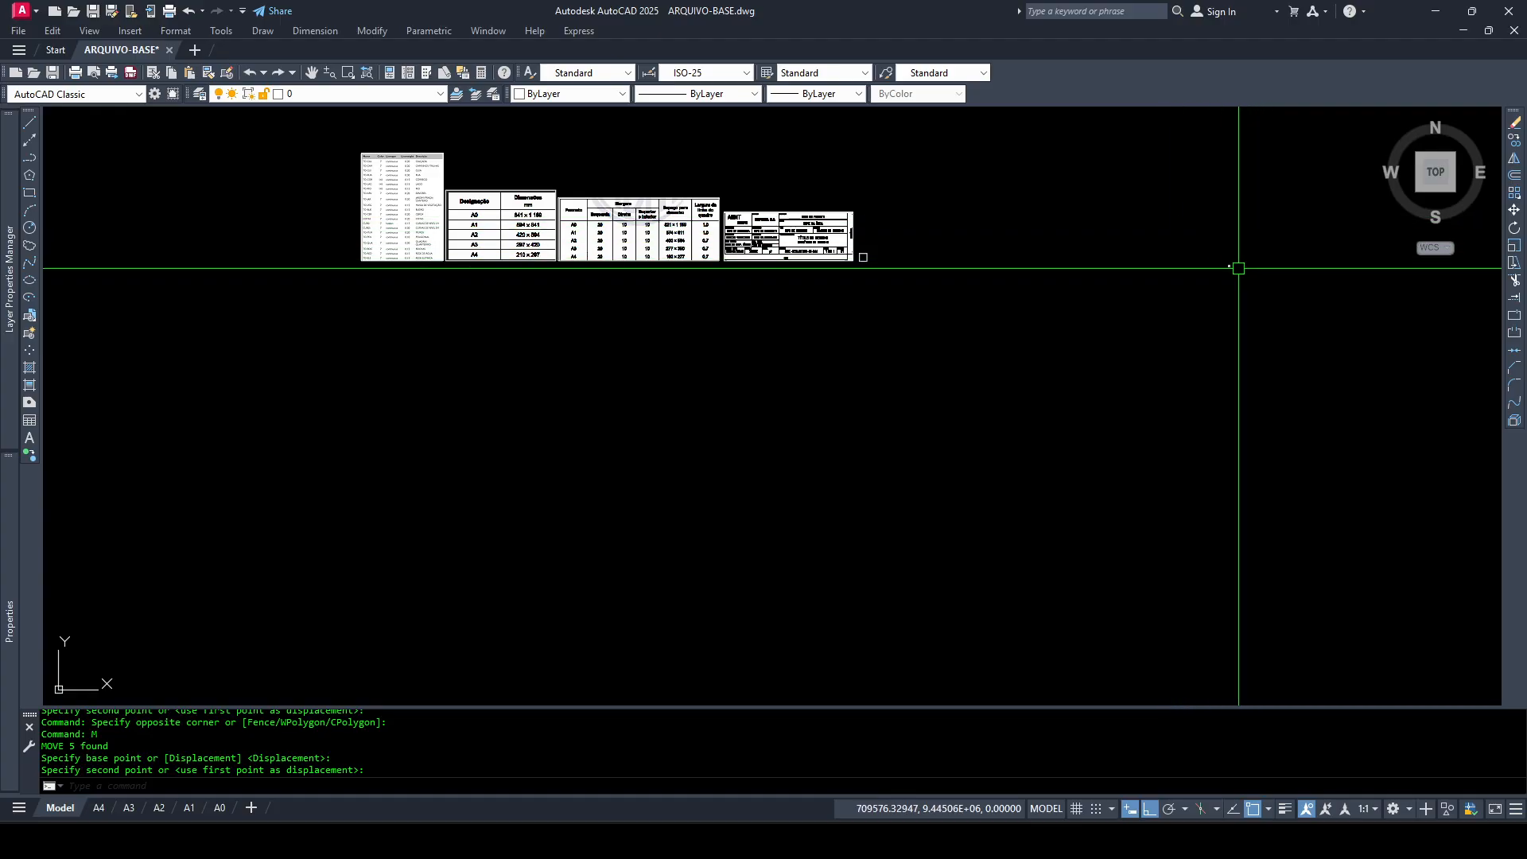
left_click(896, 290)
left_click(299, 133)
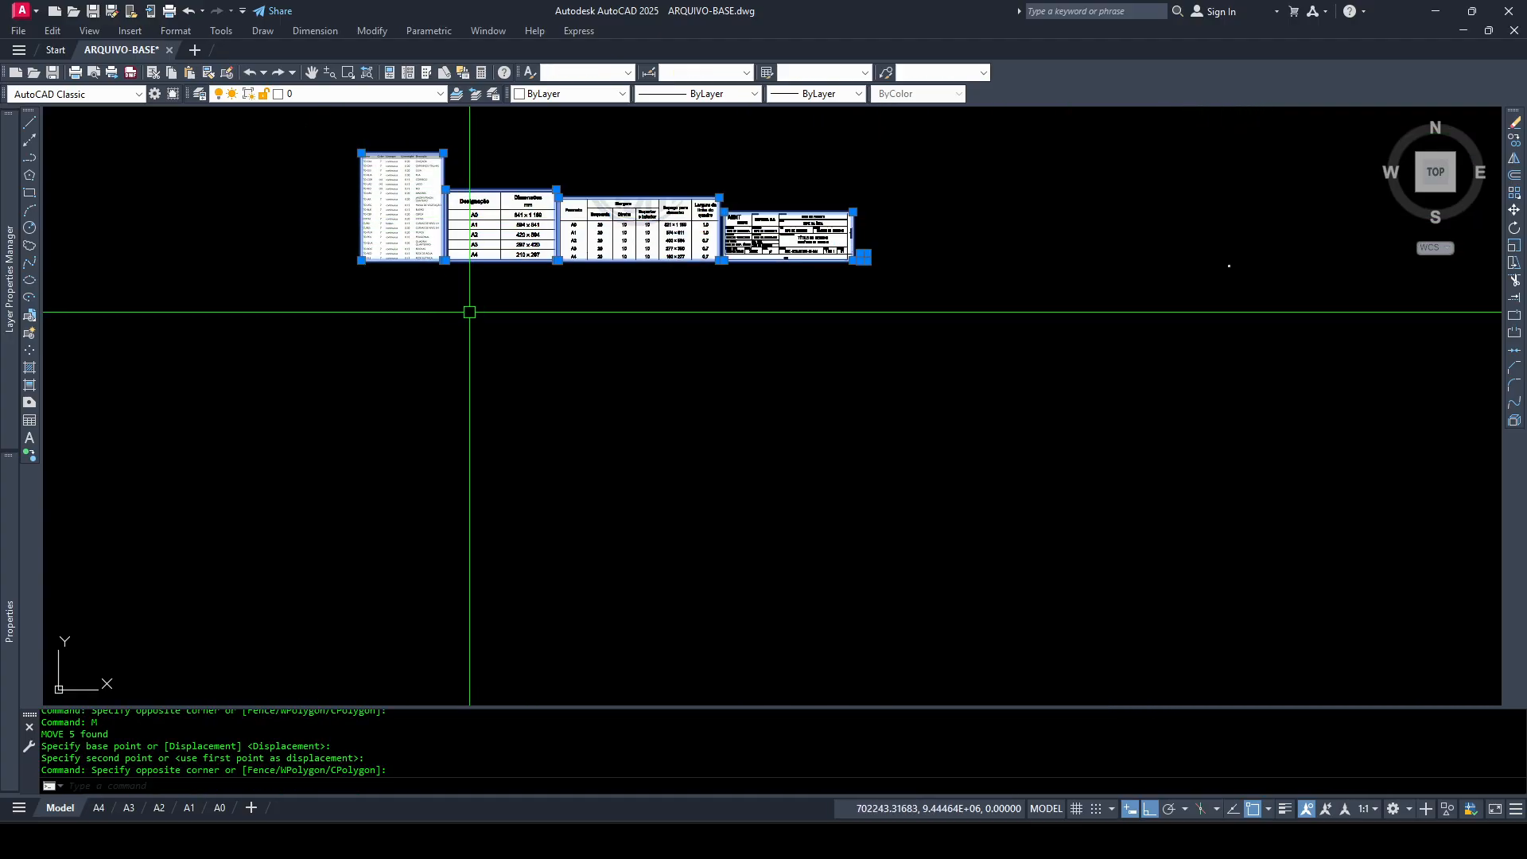
type("M")
key("Return")
left_click(638, 443)
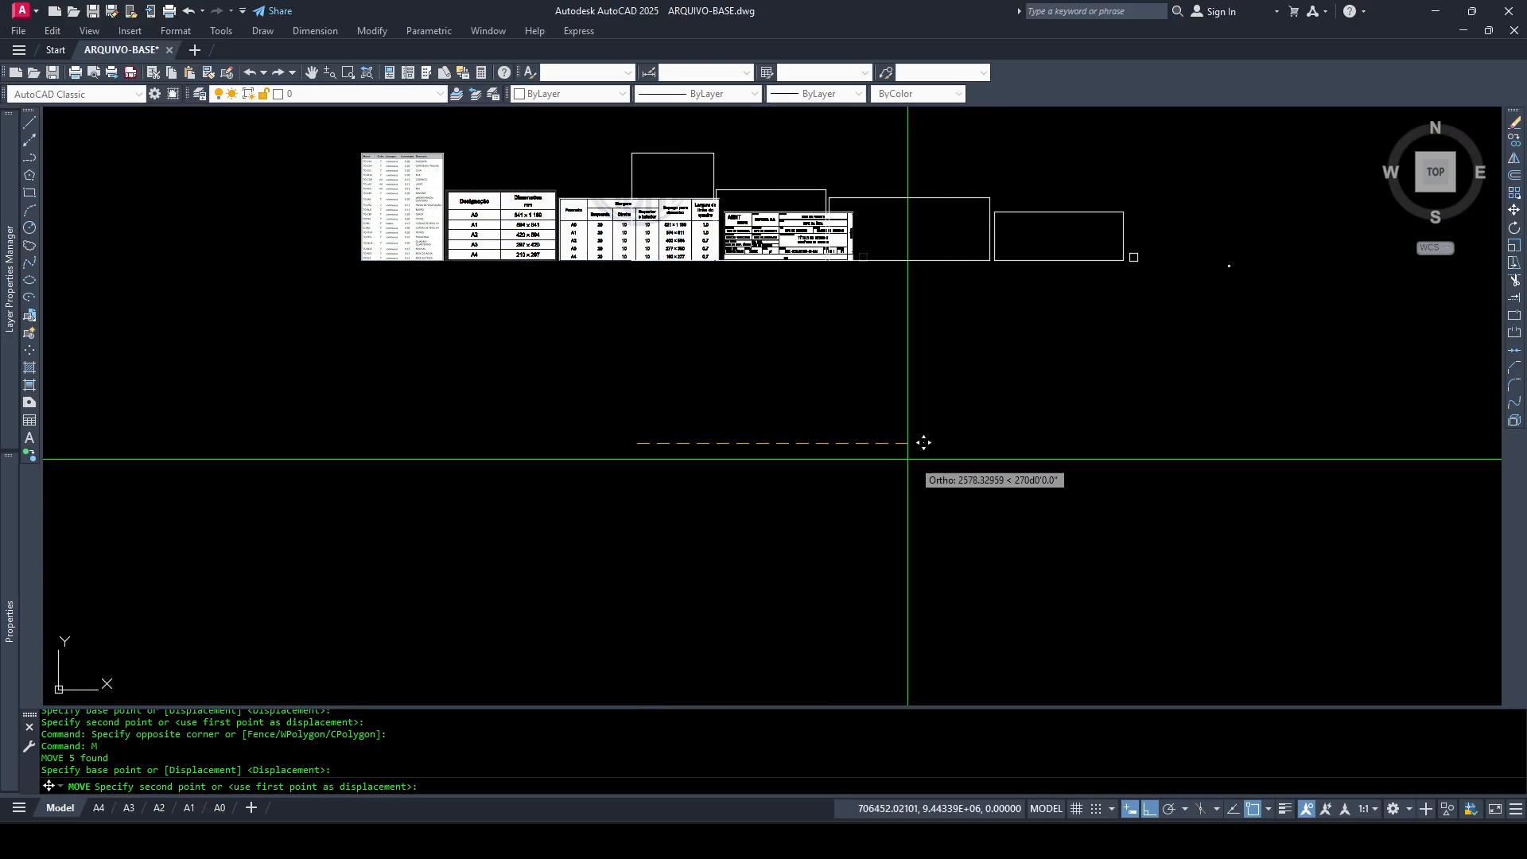
left_click(994, 470)
Select the Pt01 point to inspect it, and review the status bar's customization options
scroll(1220, 257, "up", 10)
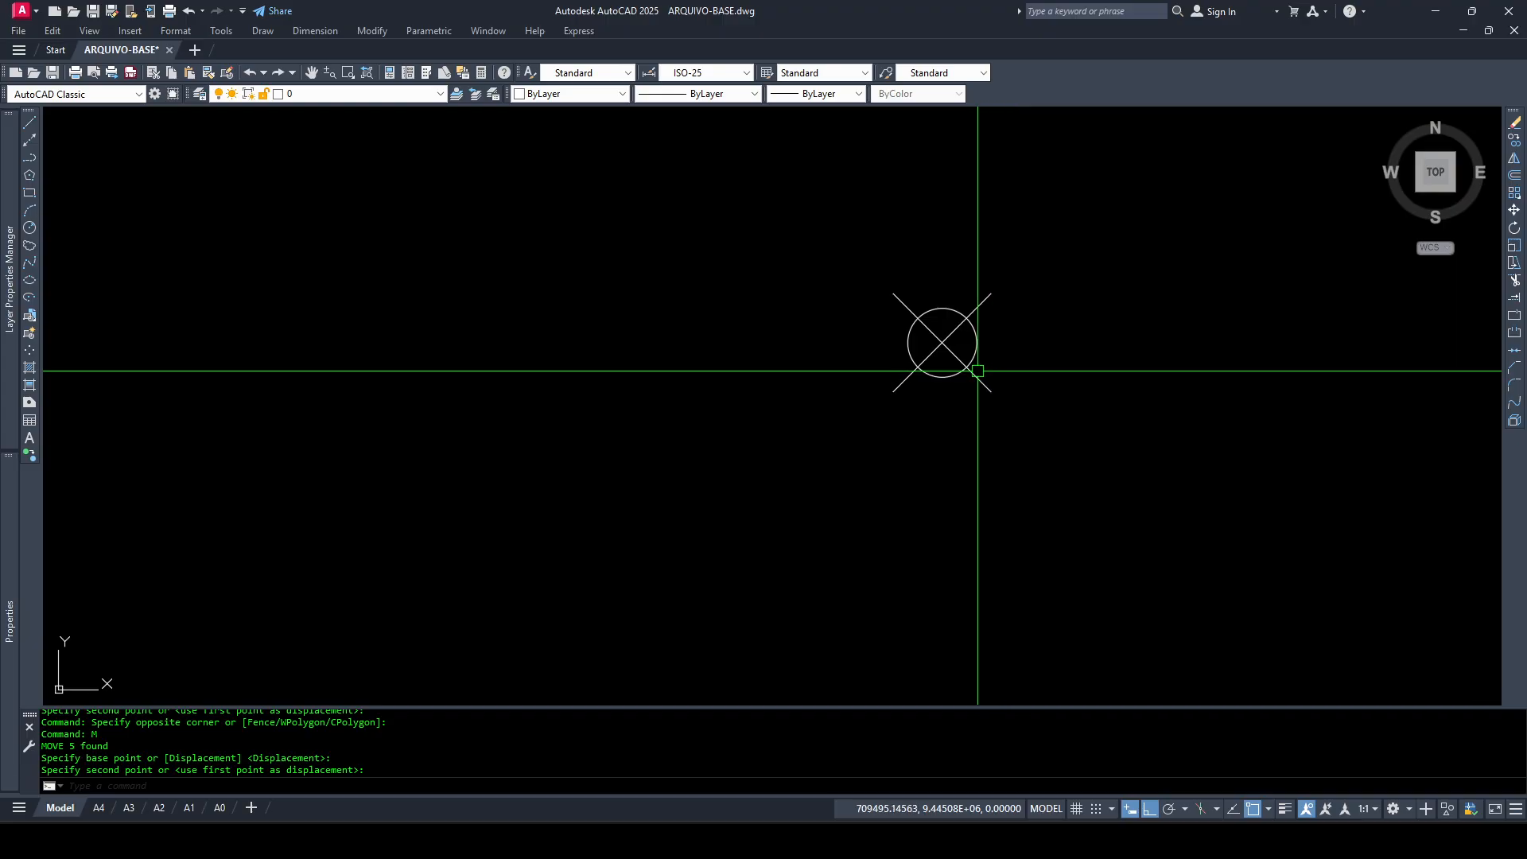
left_click(941, 341)
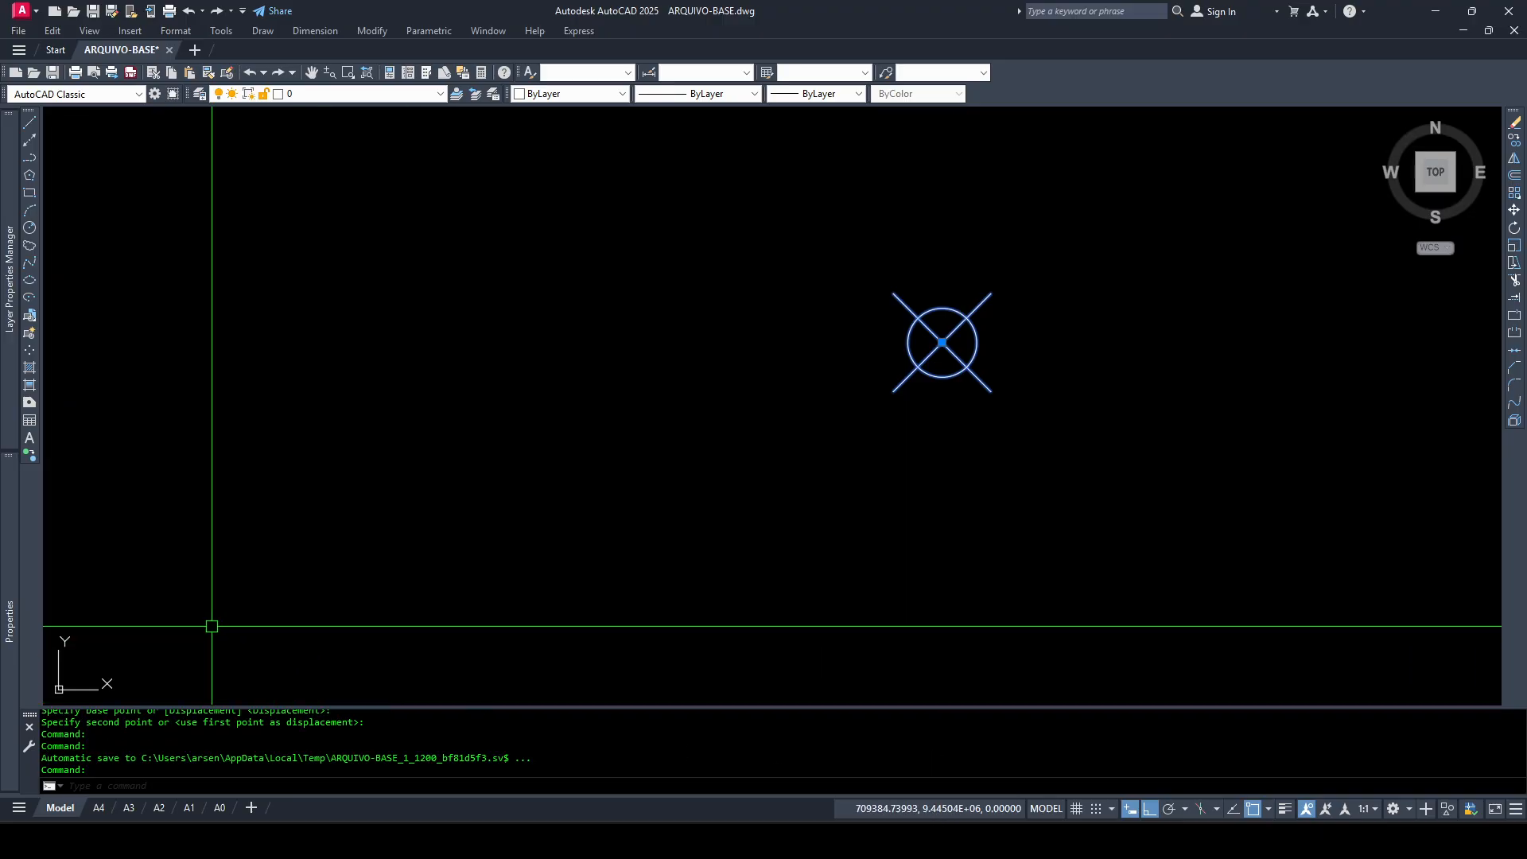
mouse_move(9, 629)
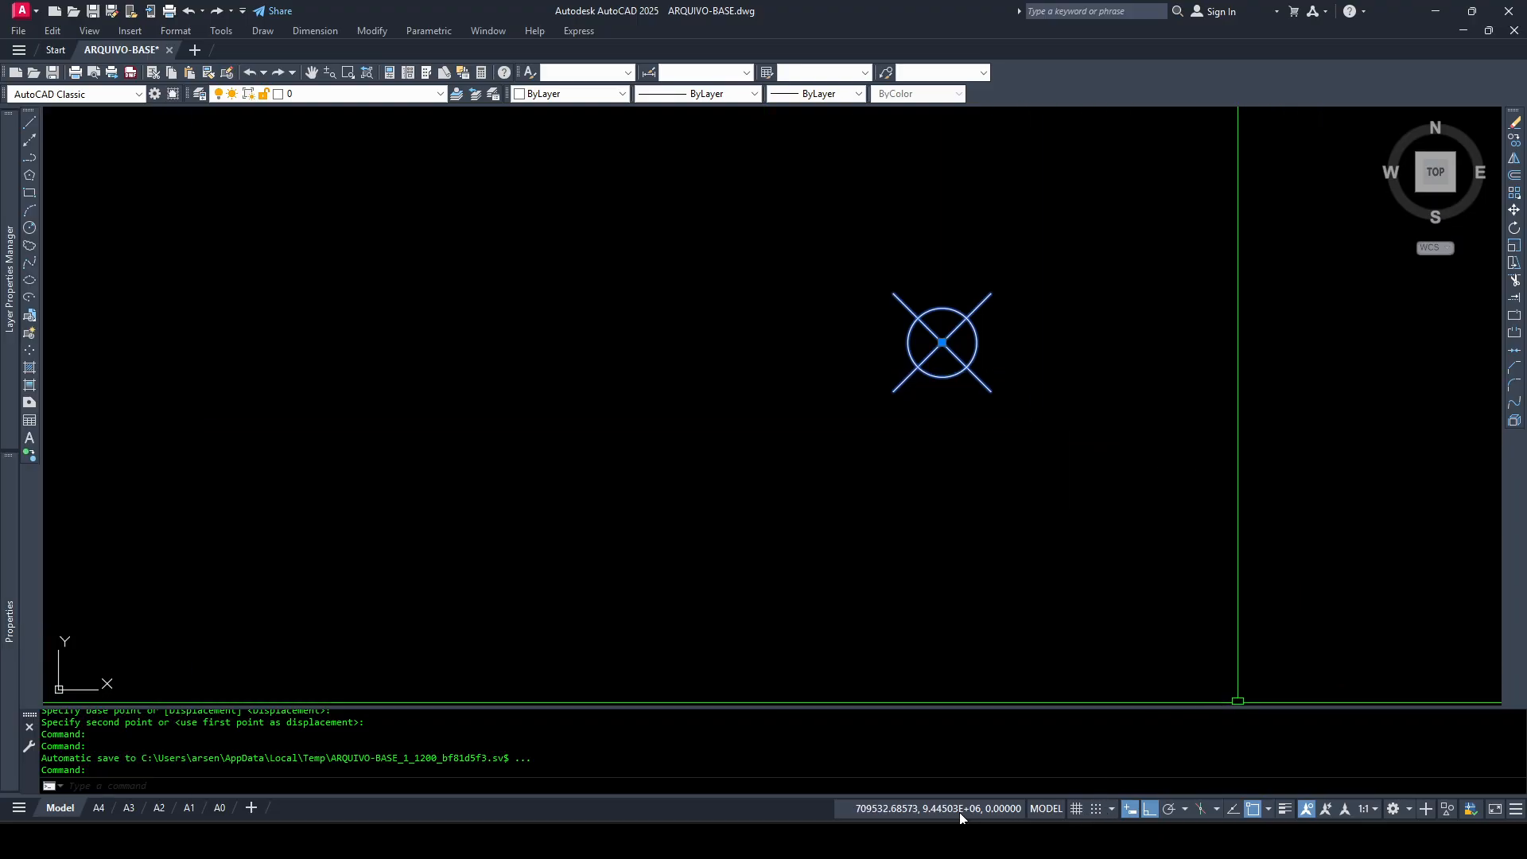
left_click(1516, 809)
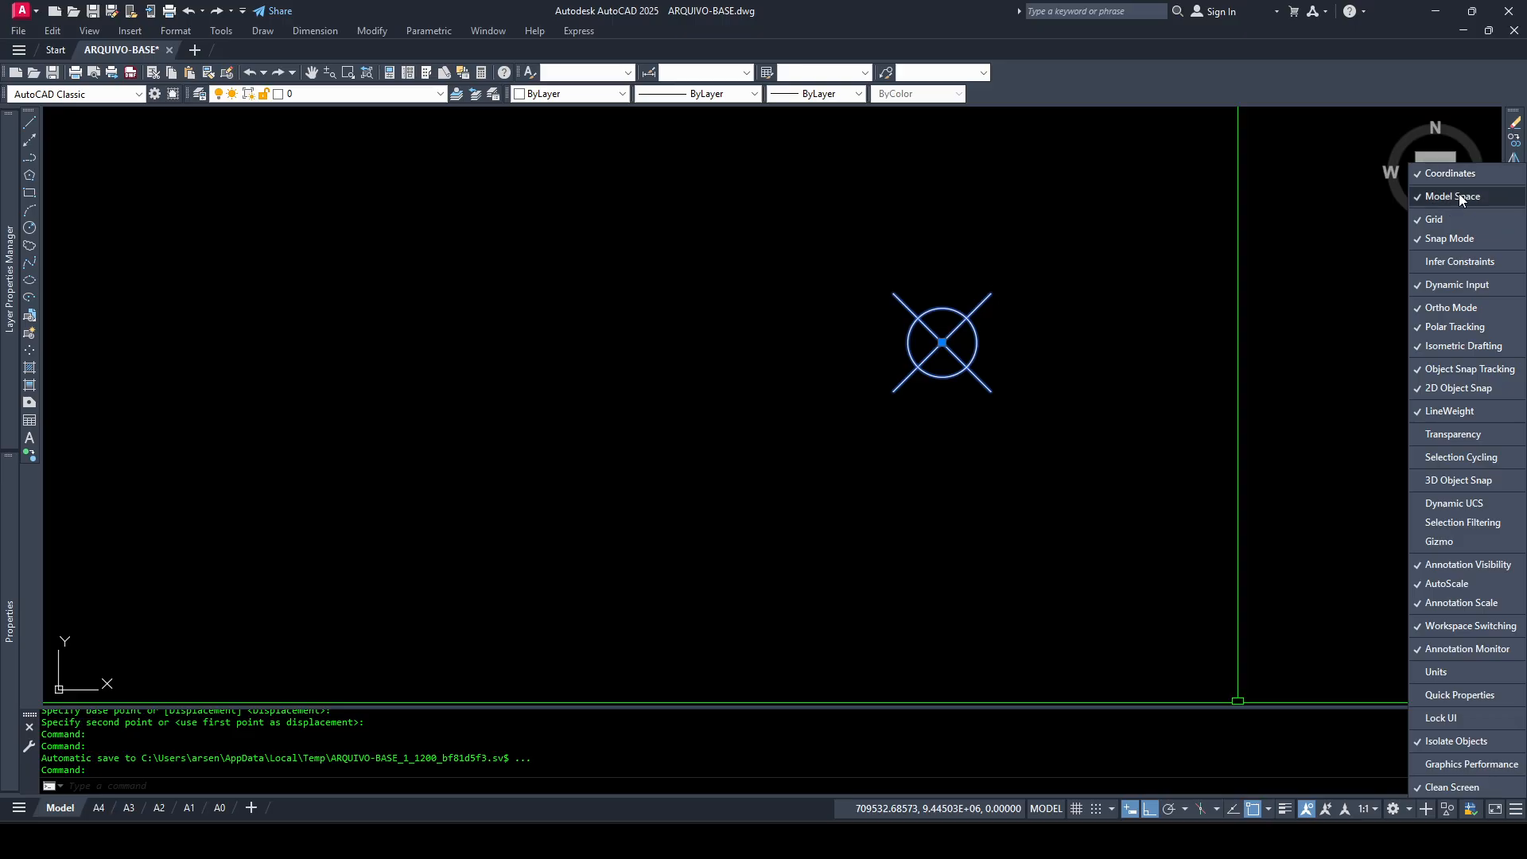
key("Escape")
Turn Ortho off and move the vertex coordinate table freely to the empty area southwest of the Pt01 point
scroll(1054, 353, "down", 5)
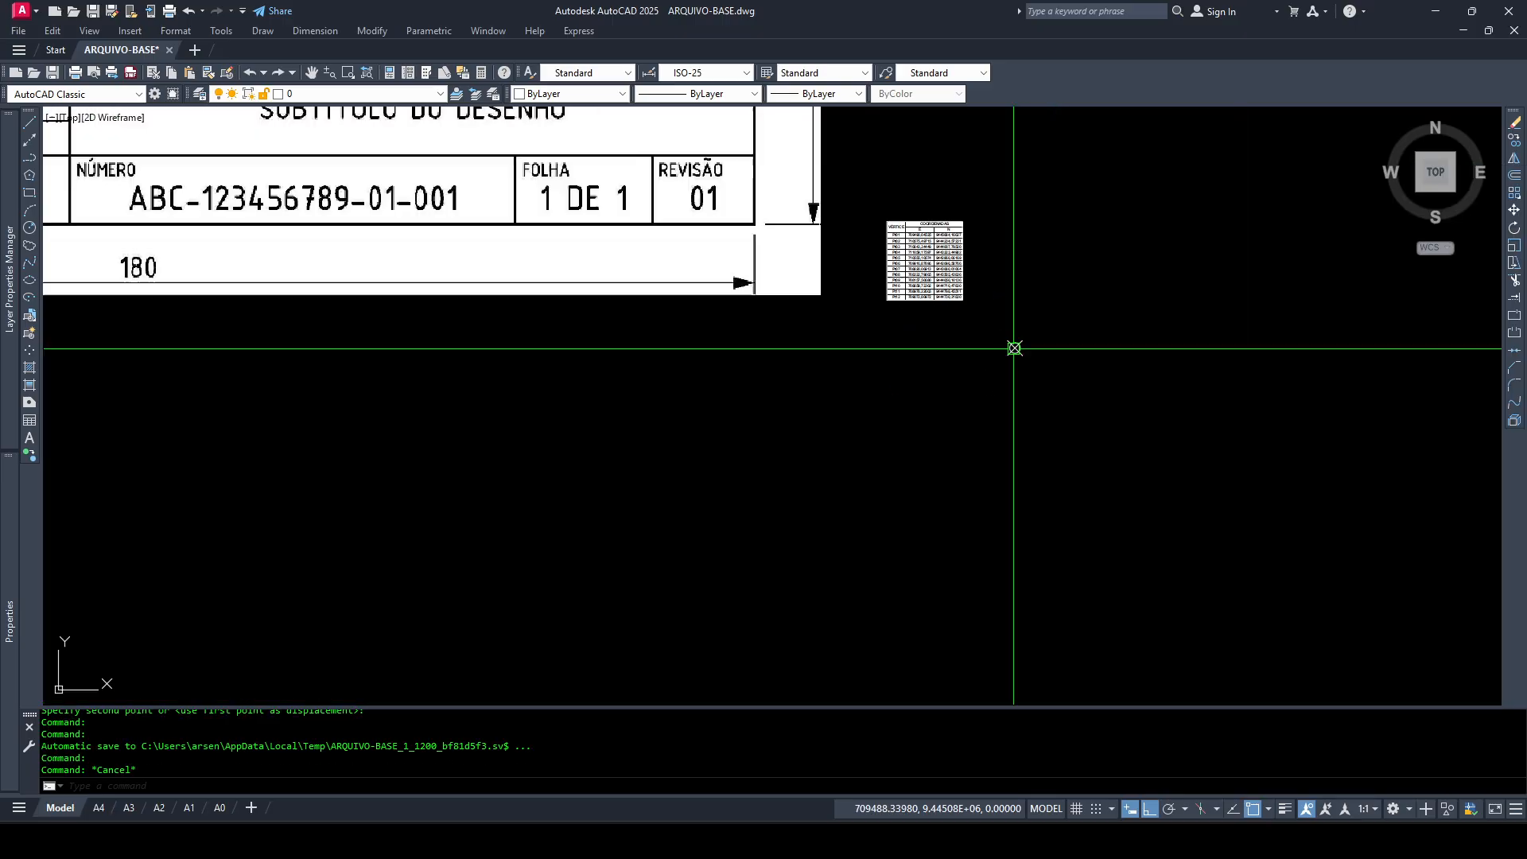
left_click(978, 296)
left_click(958, 246)
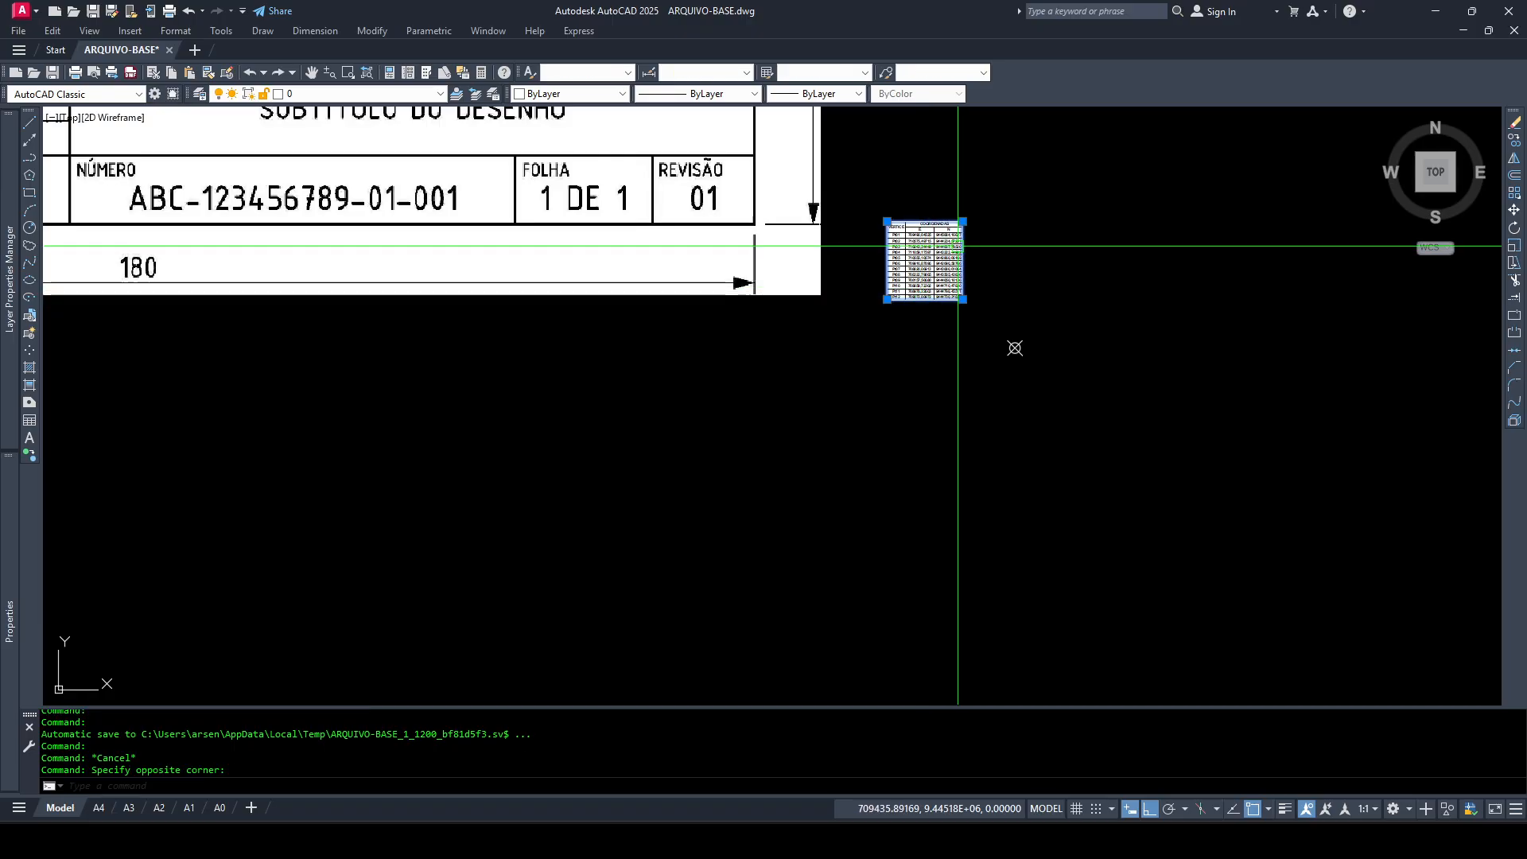
type("m")
key("Return")
left_click(1152, 250)
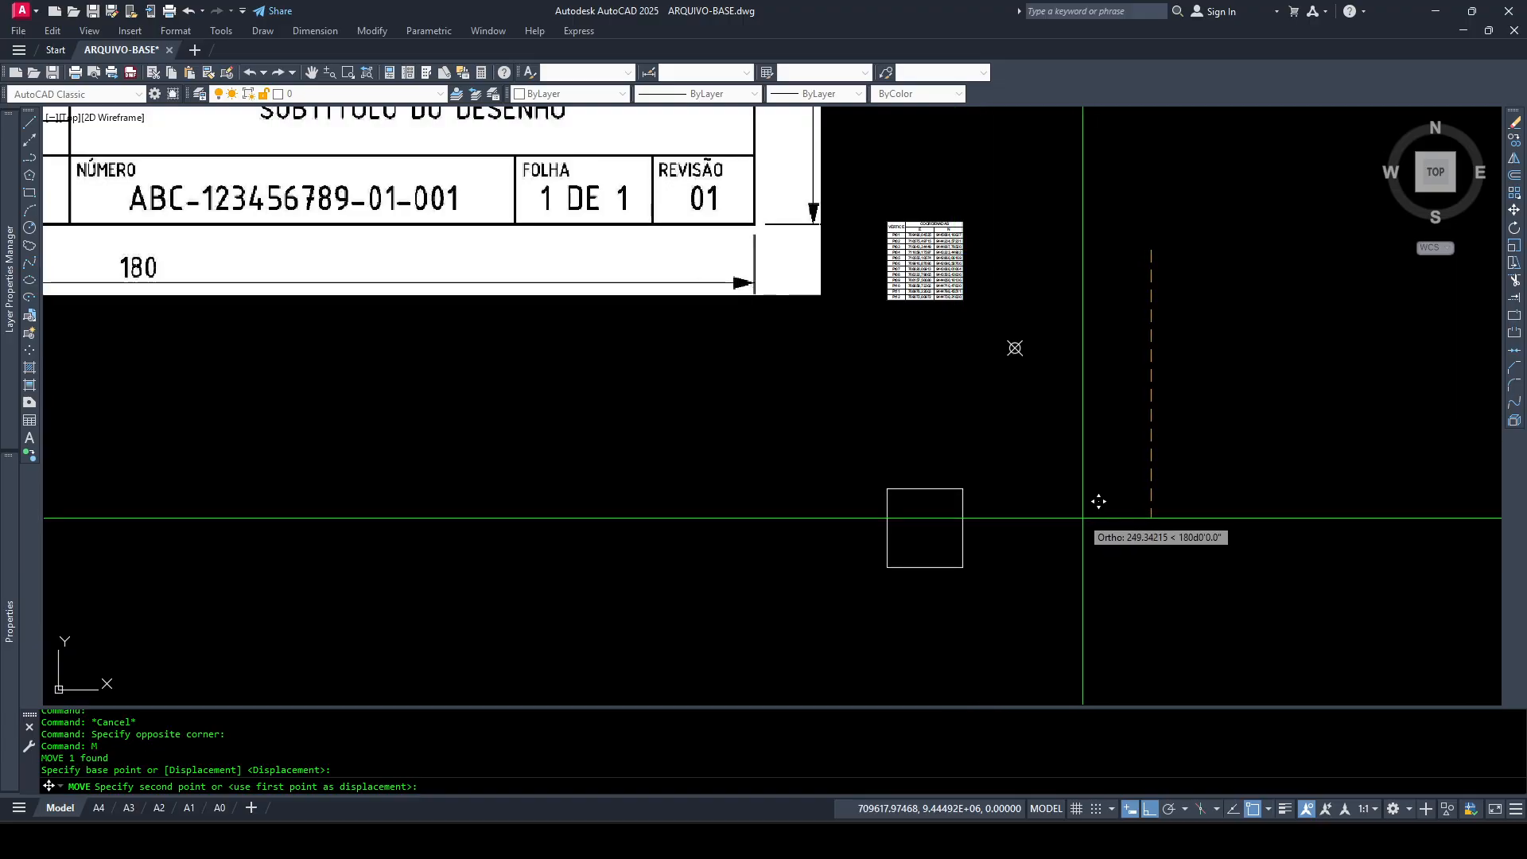
key("F8")
left_click(992, 484)
key("Escape")
Enlarge the vertex coordinate table by stretching its northeast corner to just west of the Pt01 point
left_click(791, 470)
left_click(799, 454)
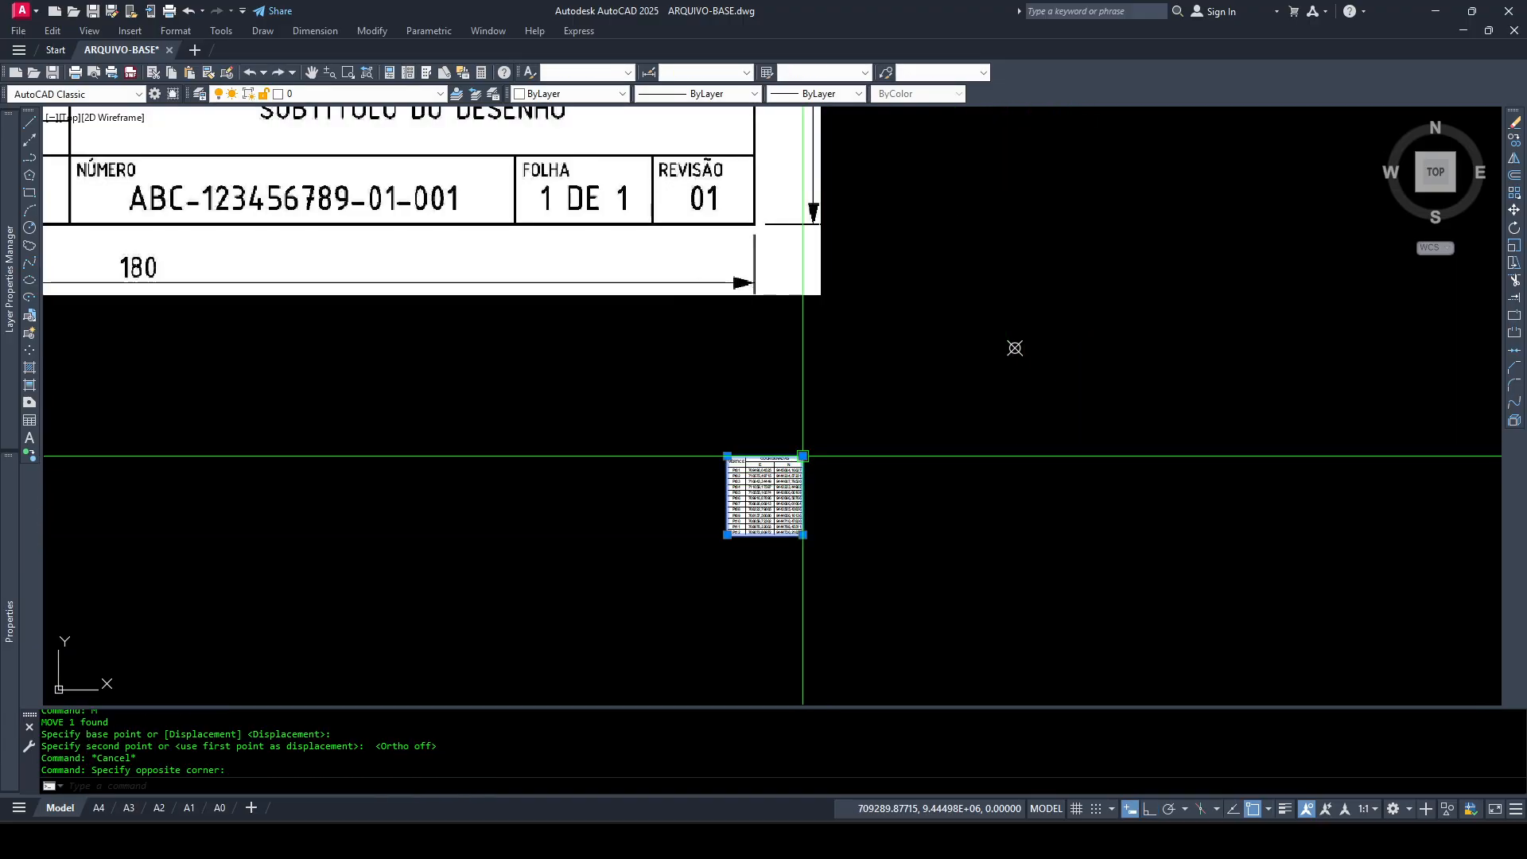
left_click(803, 456)
left_click(955, 297)
key("Escape")
scroll(1056, 399, "up", 1)
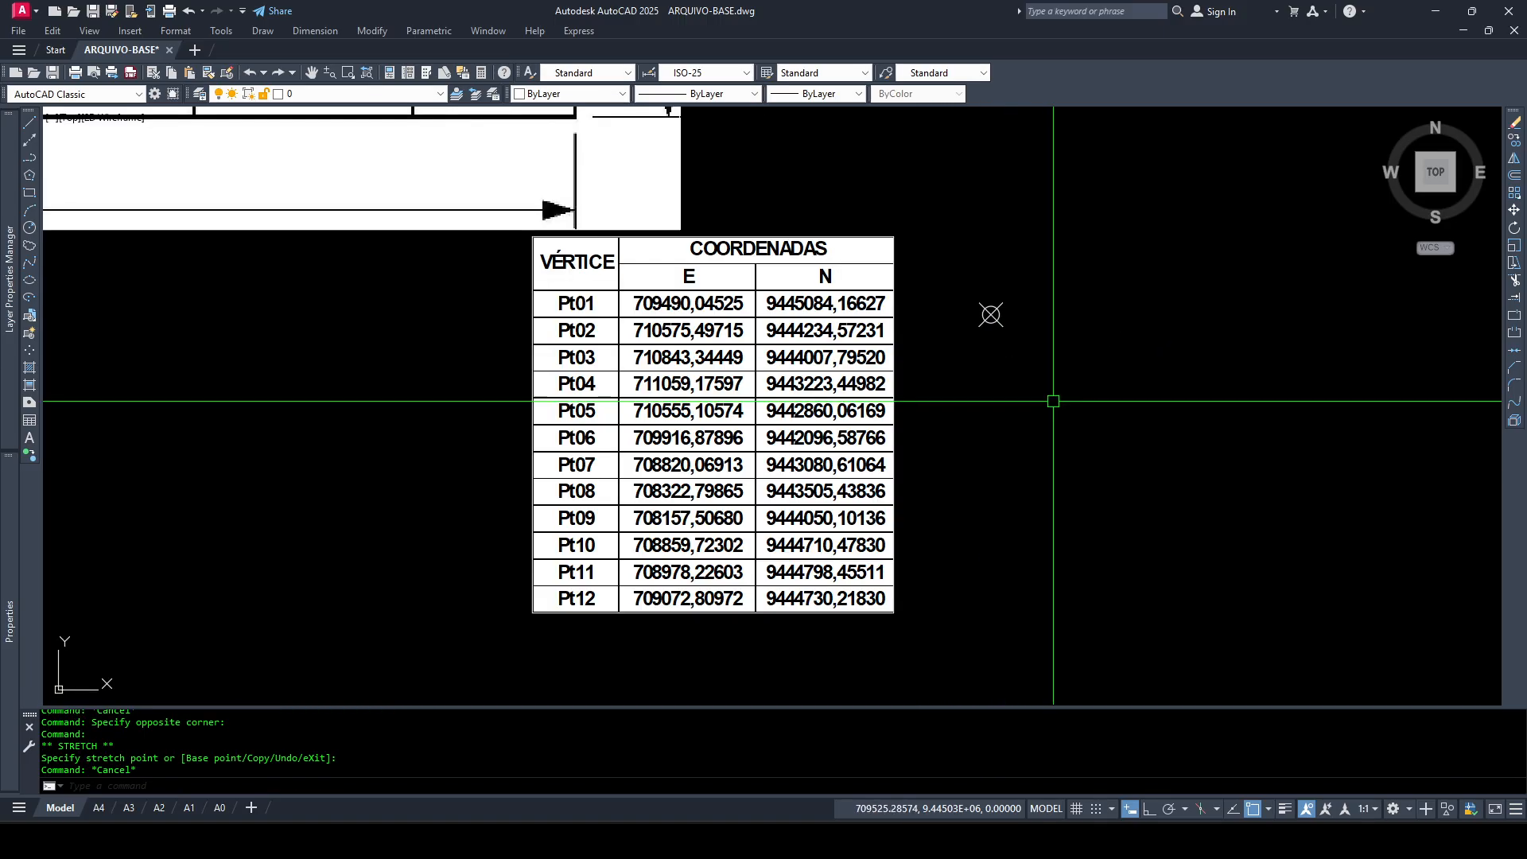
Plot a point for vertex Pt02 at E 710575.49715, N 9444234.57231
middle_click_drag(1056, 359, 958, 339)
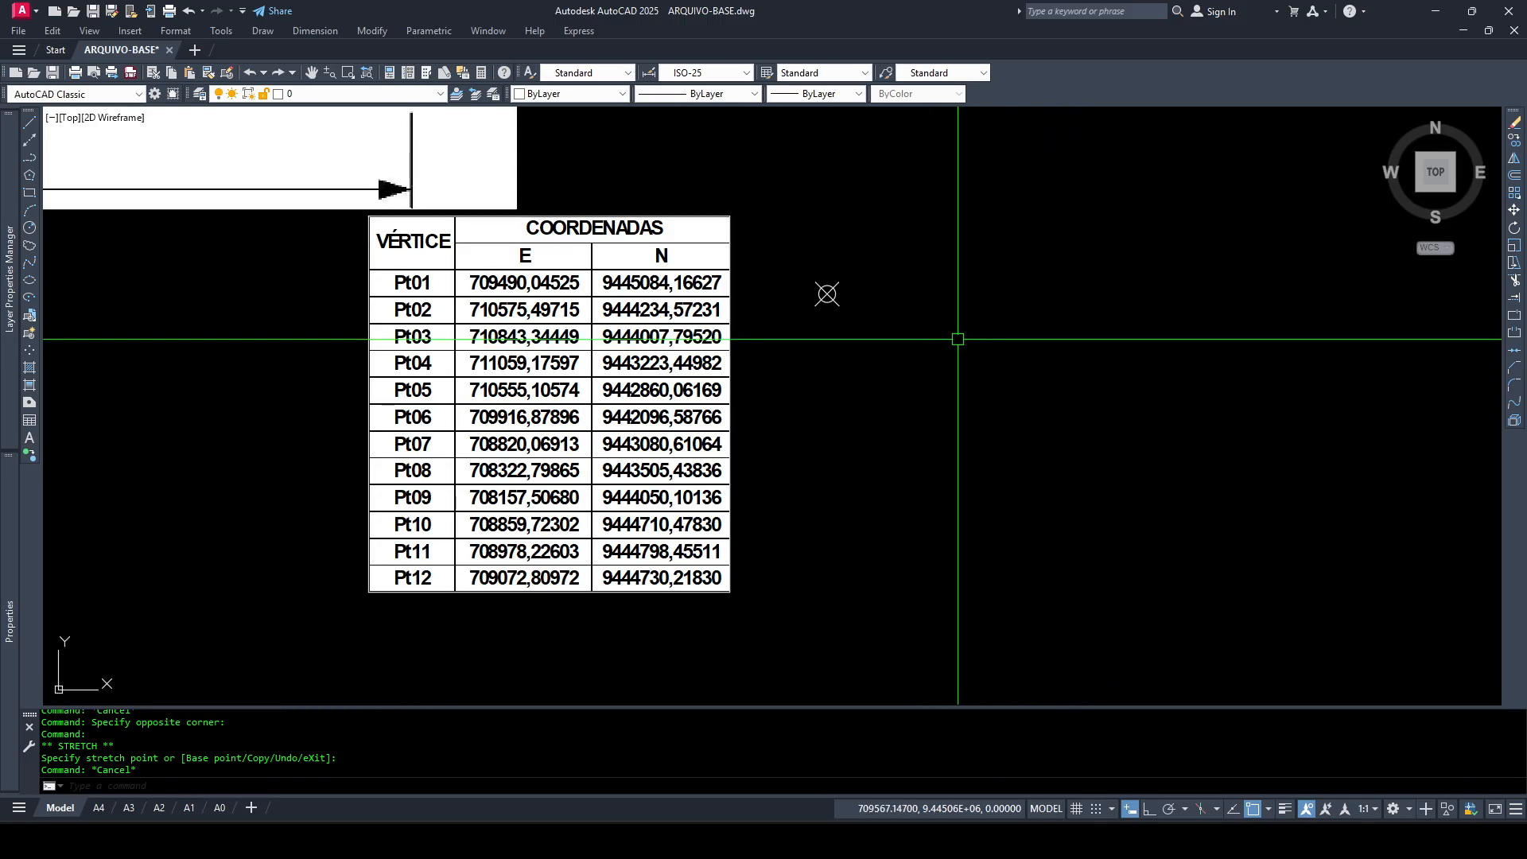
type("PO")
key("Return")
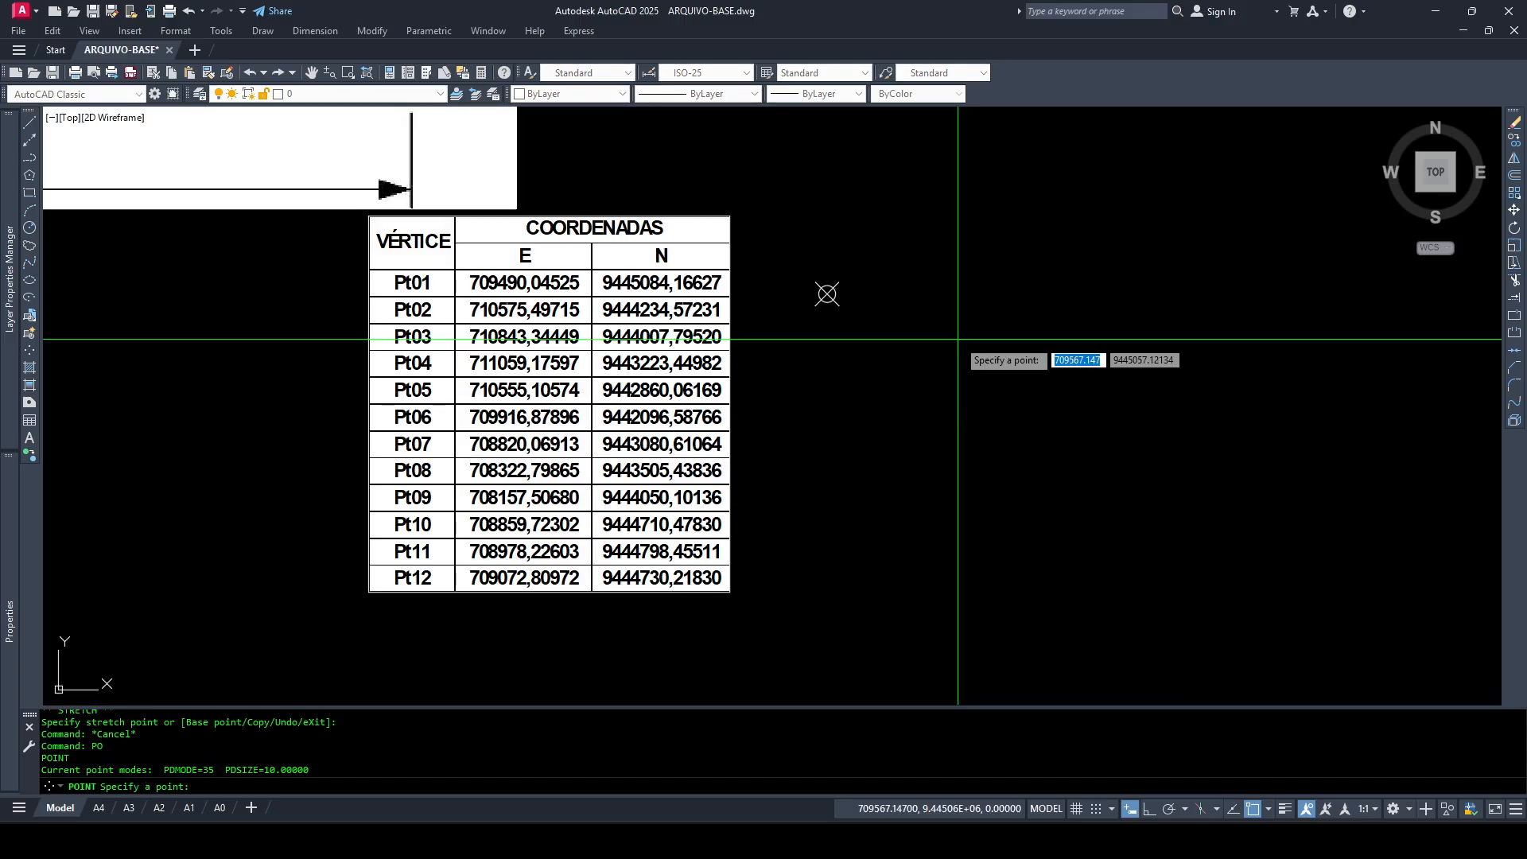
type("710575")
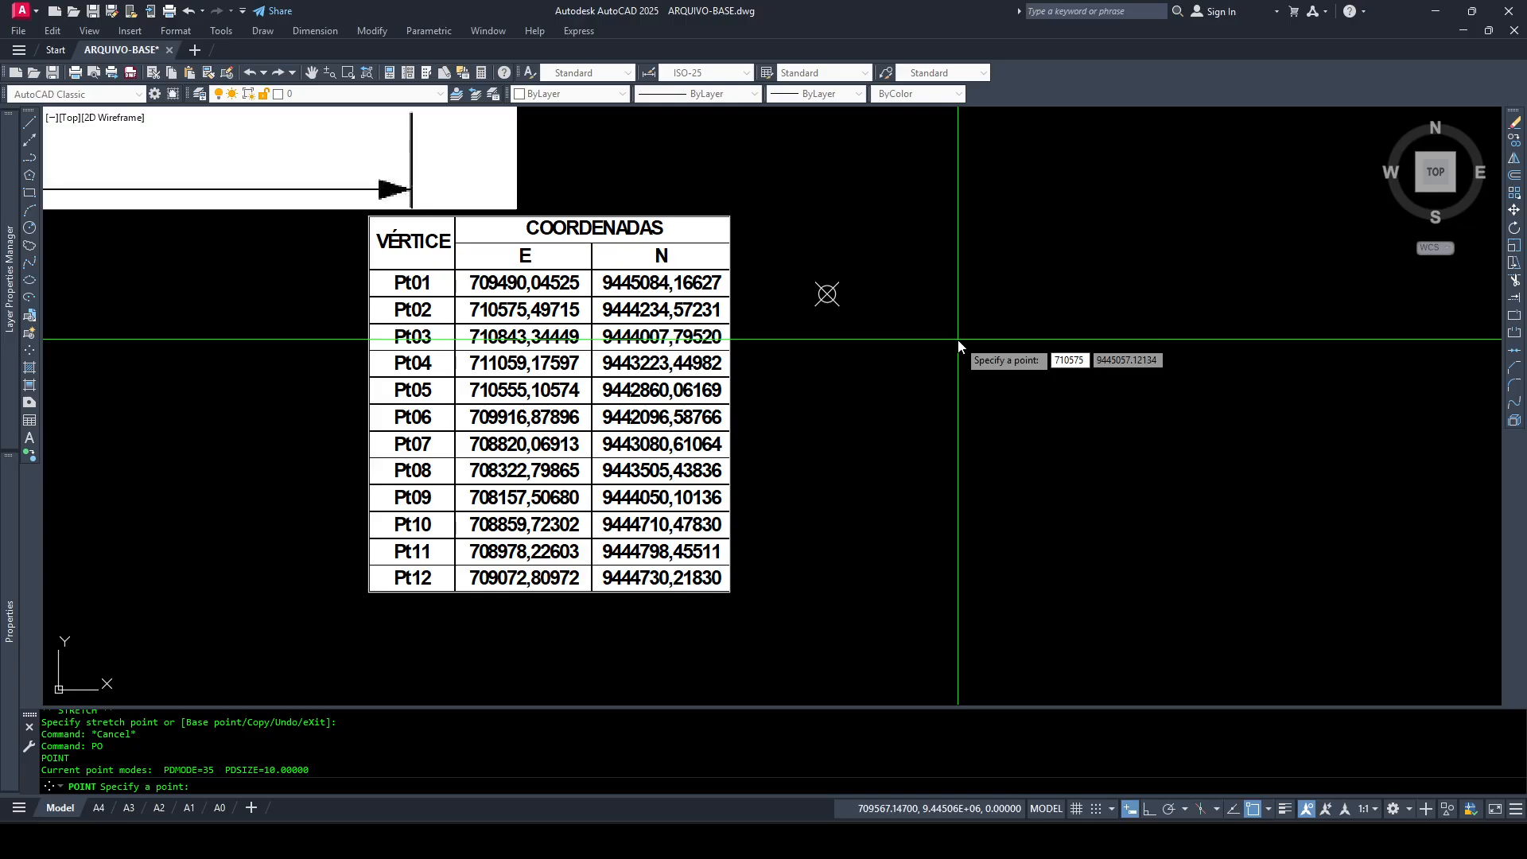
type(",")
type("49715")
key("Tab")
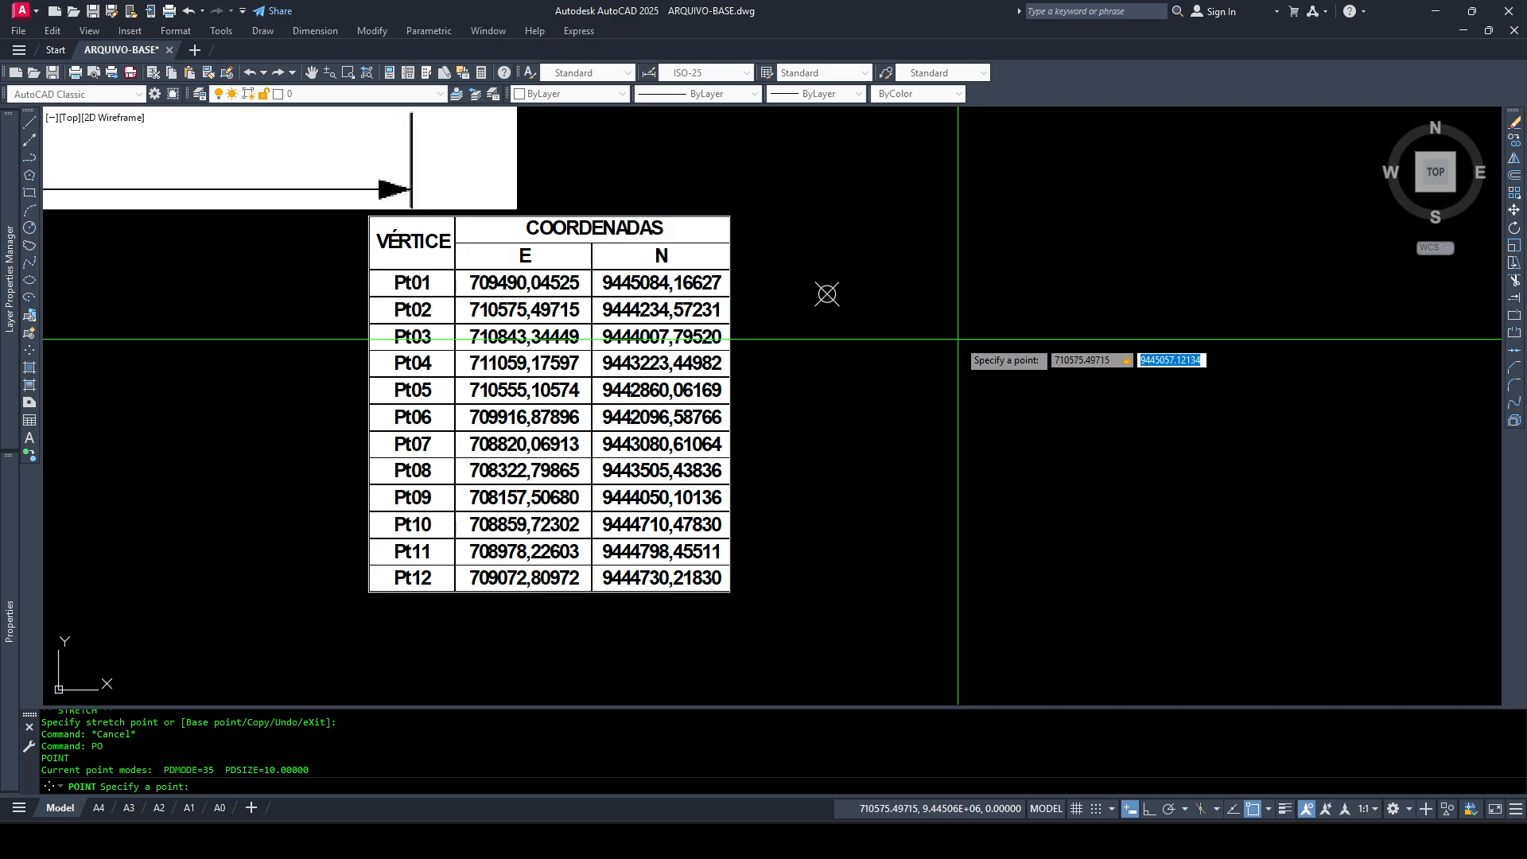
type("9")
type("444")
type("234")
type(",")
type("57231")
key("Return")
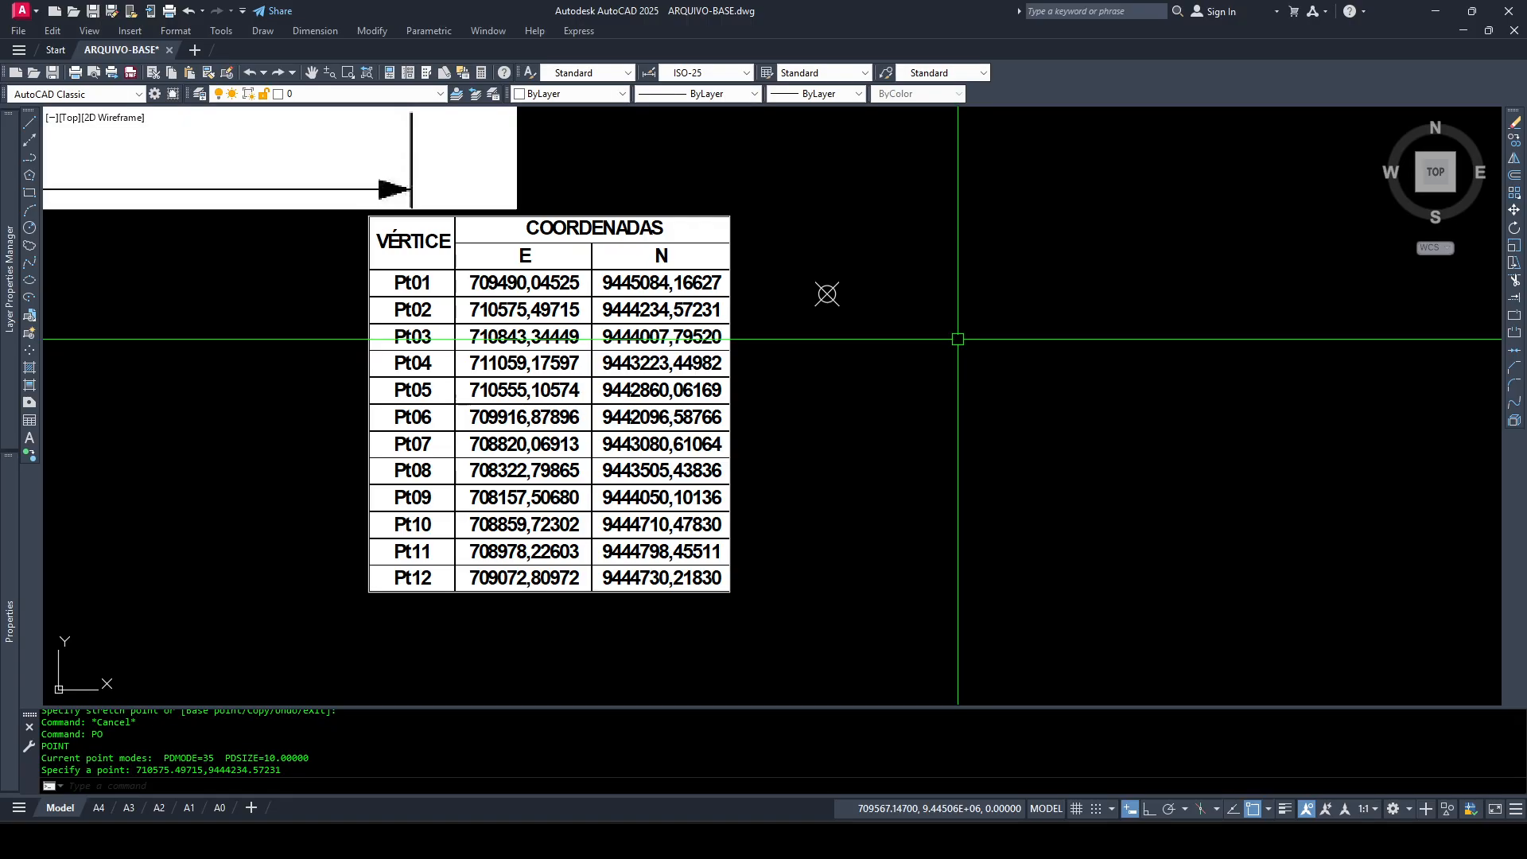
Zoom to the drawing extents and examine where the Pt02 point lies relative to Pt01 and the tables
type("z")
key("Return")
scroll(974, 323, "down", 8)
type("e")
key("Return")
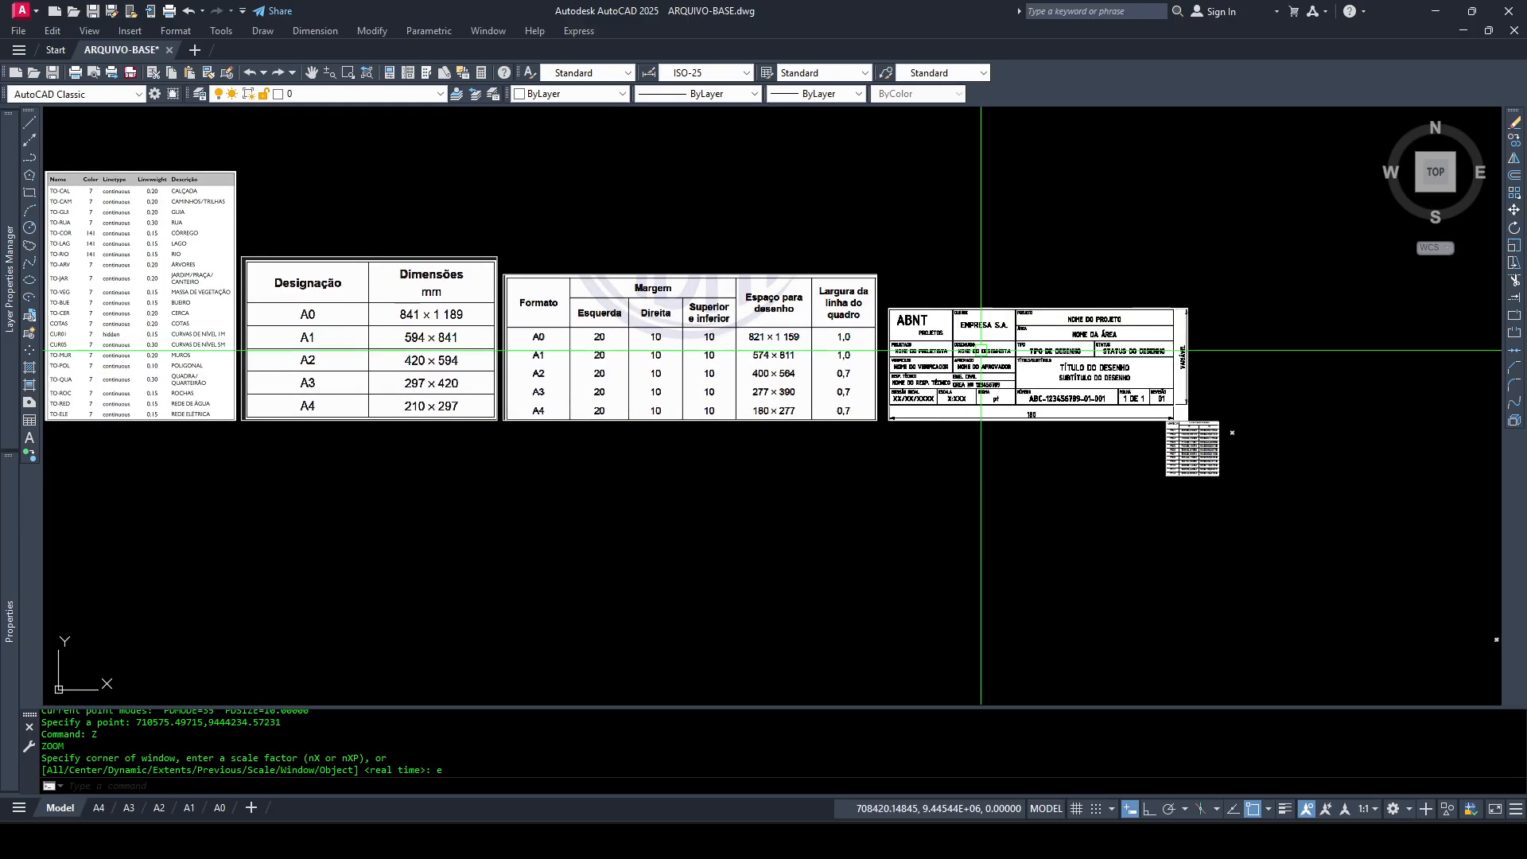
middle_click_drag(1409, 592, 1107, 417)
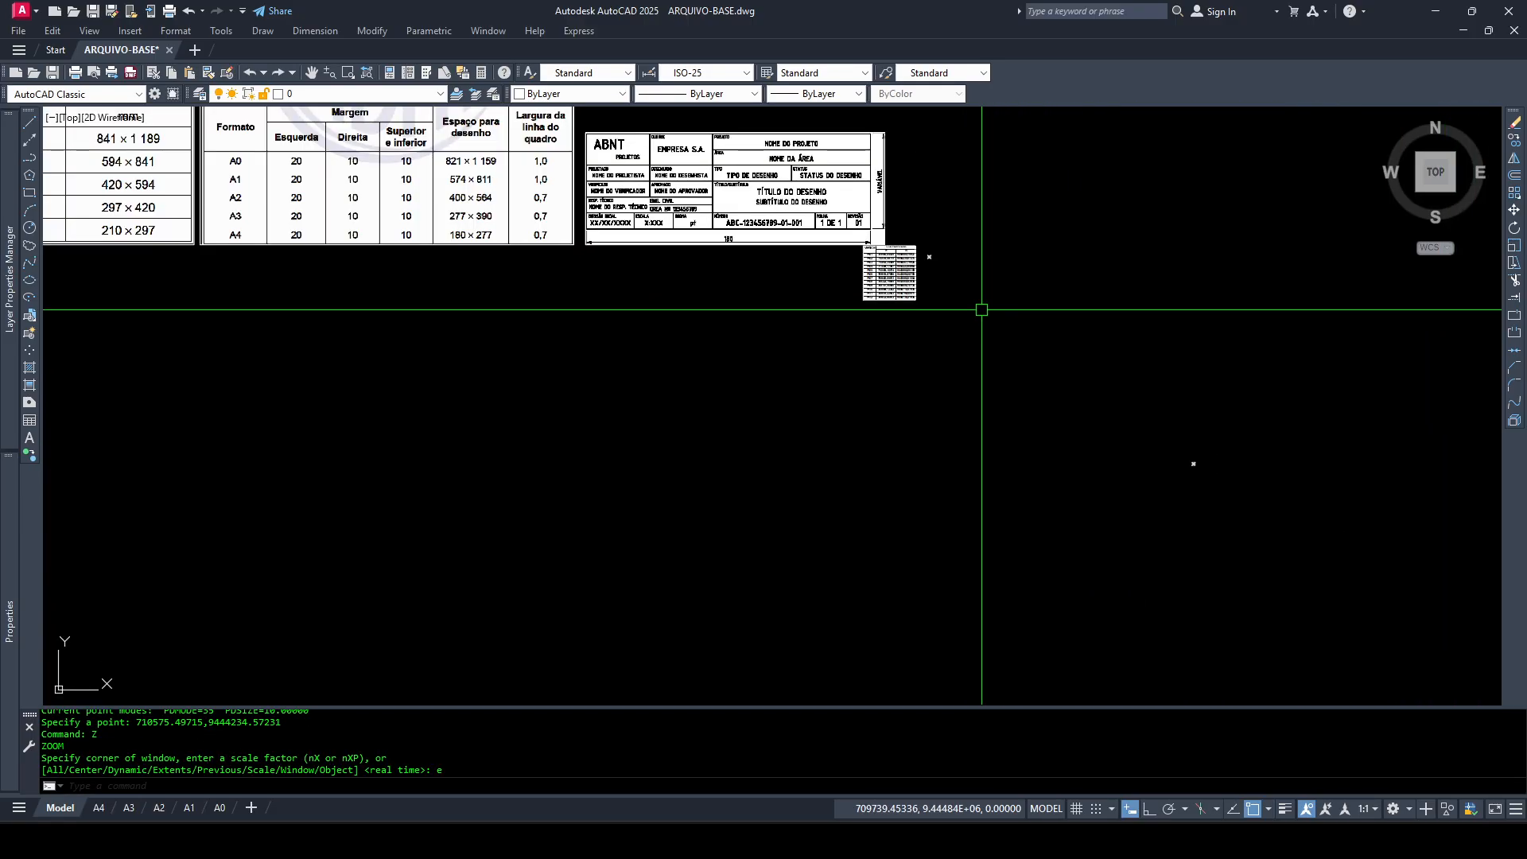
scroll(942, 267, "up", 4)
scroll(1051, 353, "down", 2)
middle_click_drag(1050, 351, 953, 279)
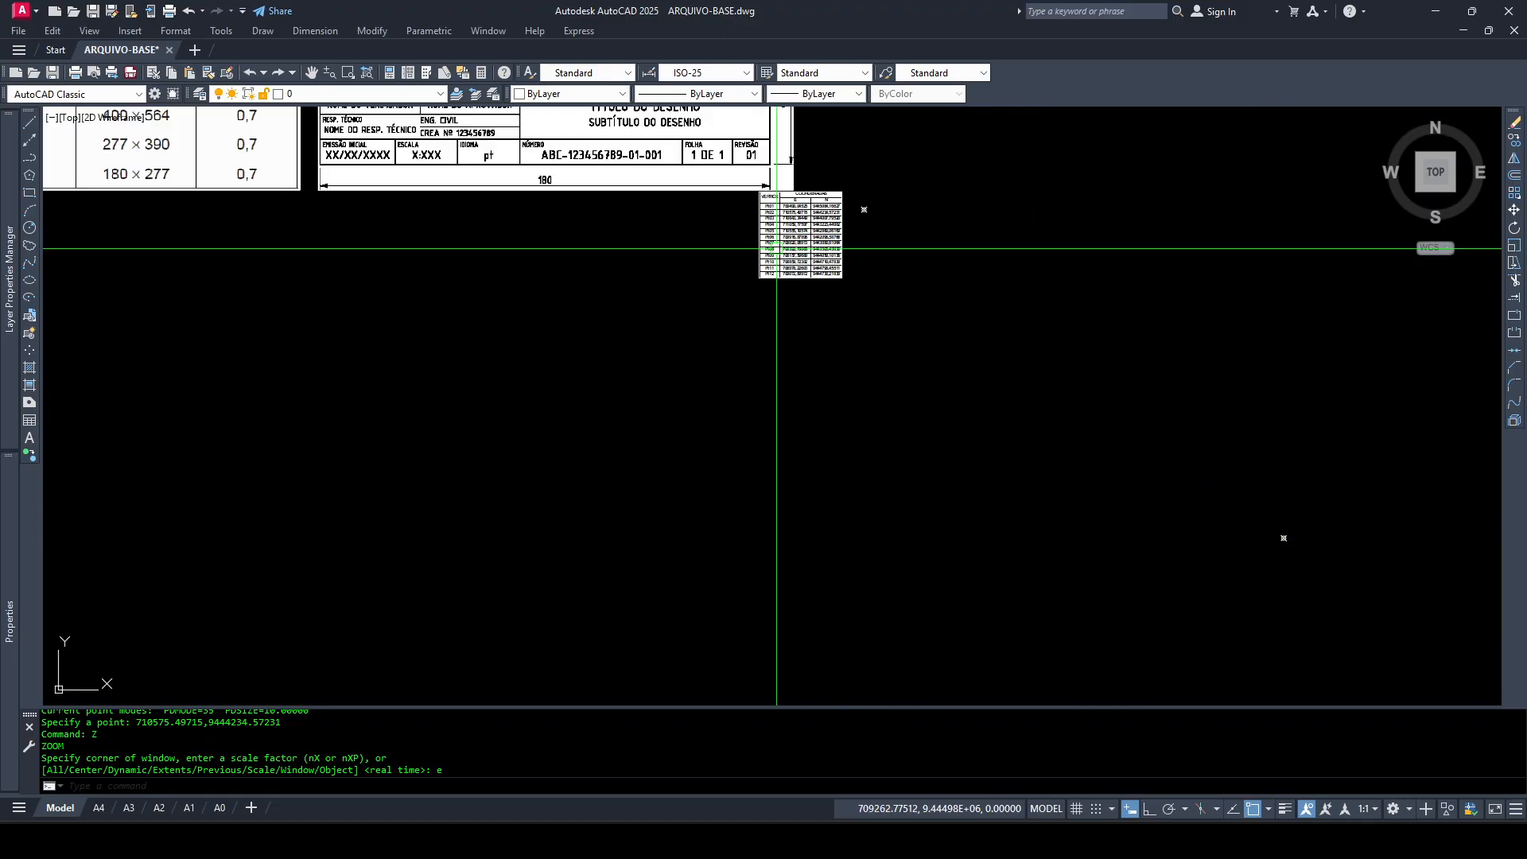
Move the vertex coordinate table southwest, clear of the title block table and the plotted points
left_click(843, 278)
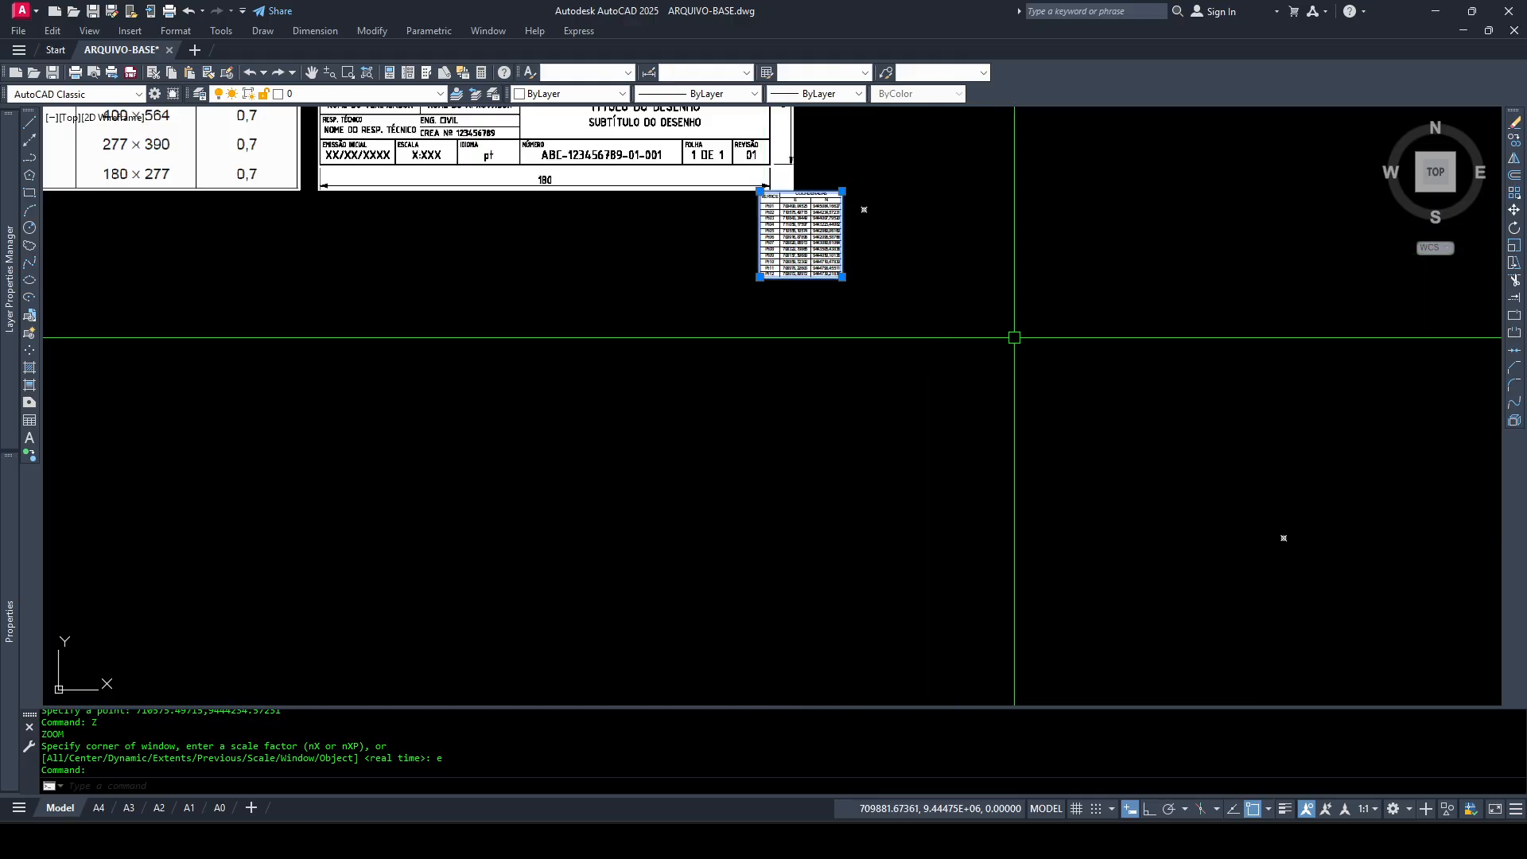
type("m")
key("Return")
left_click(1082, 296)
left_click(871, 508)
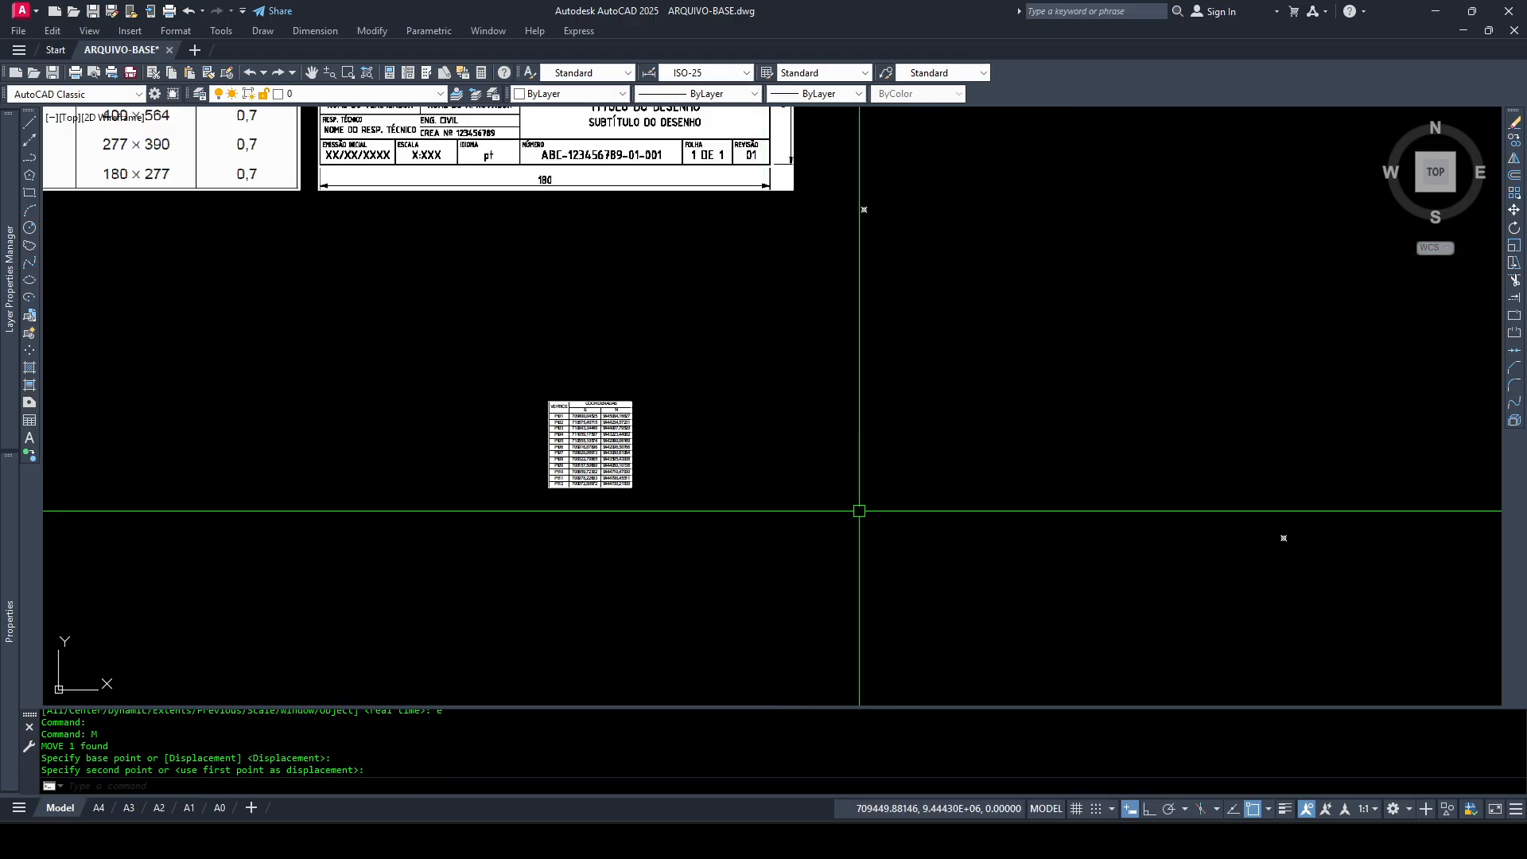
key("Escape")
Enlarge the vertex coordinate table by stretching its northeast corner to just below the title block table, southwest of Pt01
left_click(634, 443)
left_click(634, 403)
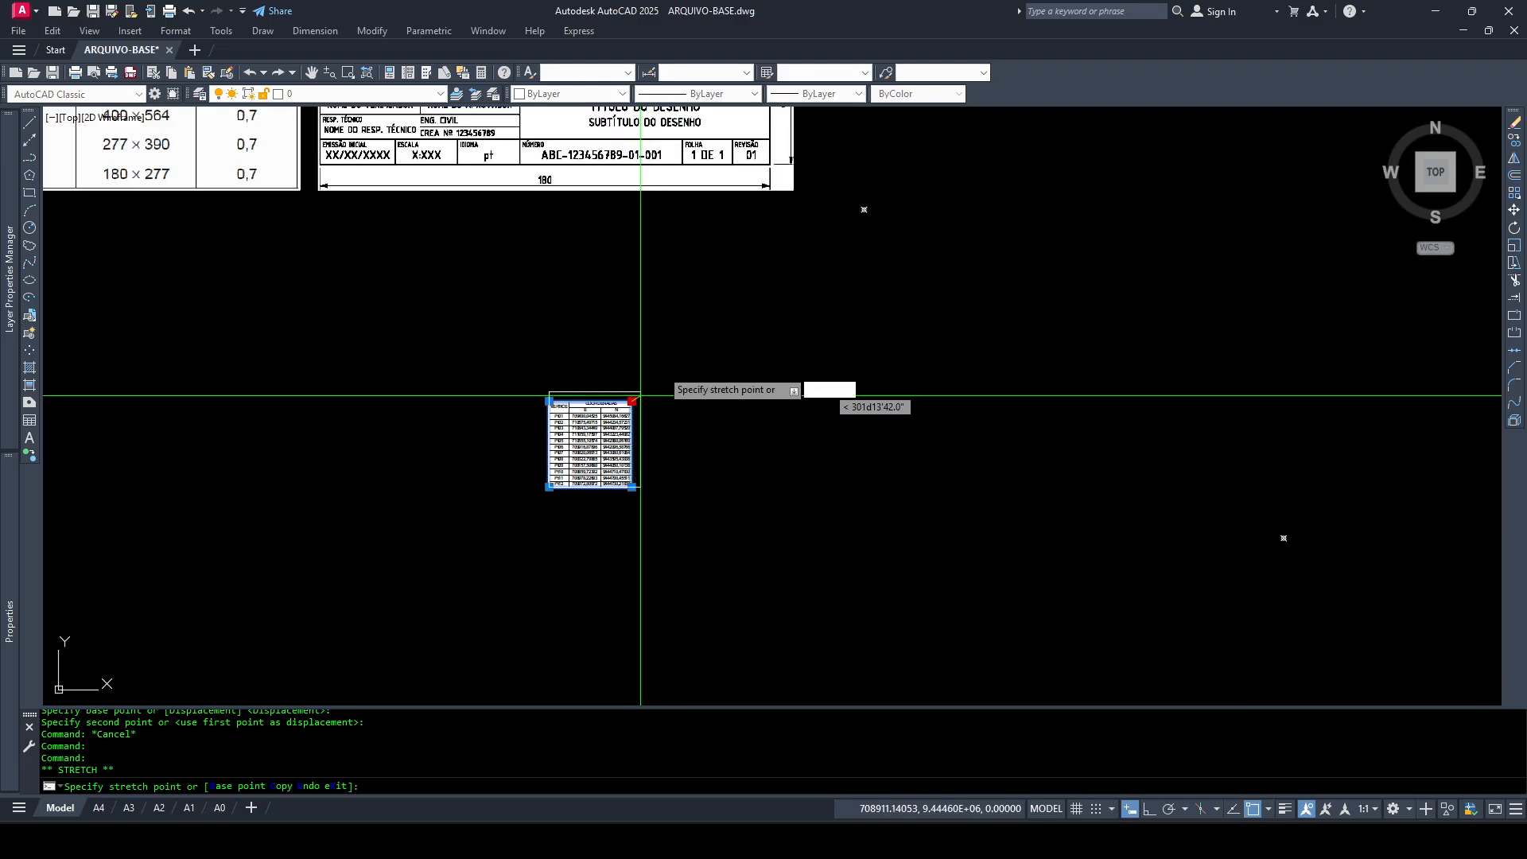
left_click(800, 227)
key("Escape")
Plot a point for vertex Pt03 at E 710843.34449, N 9444007.79520
middle_click_drag(1014, 470, 1003, 439)
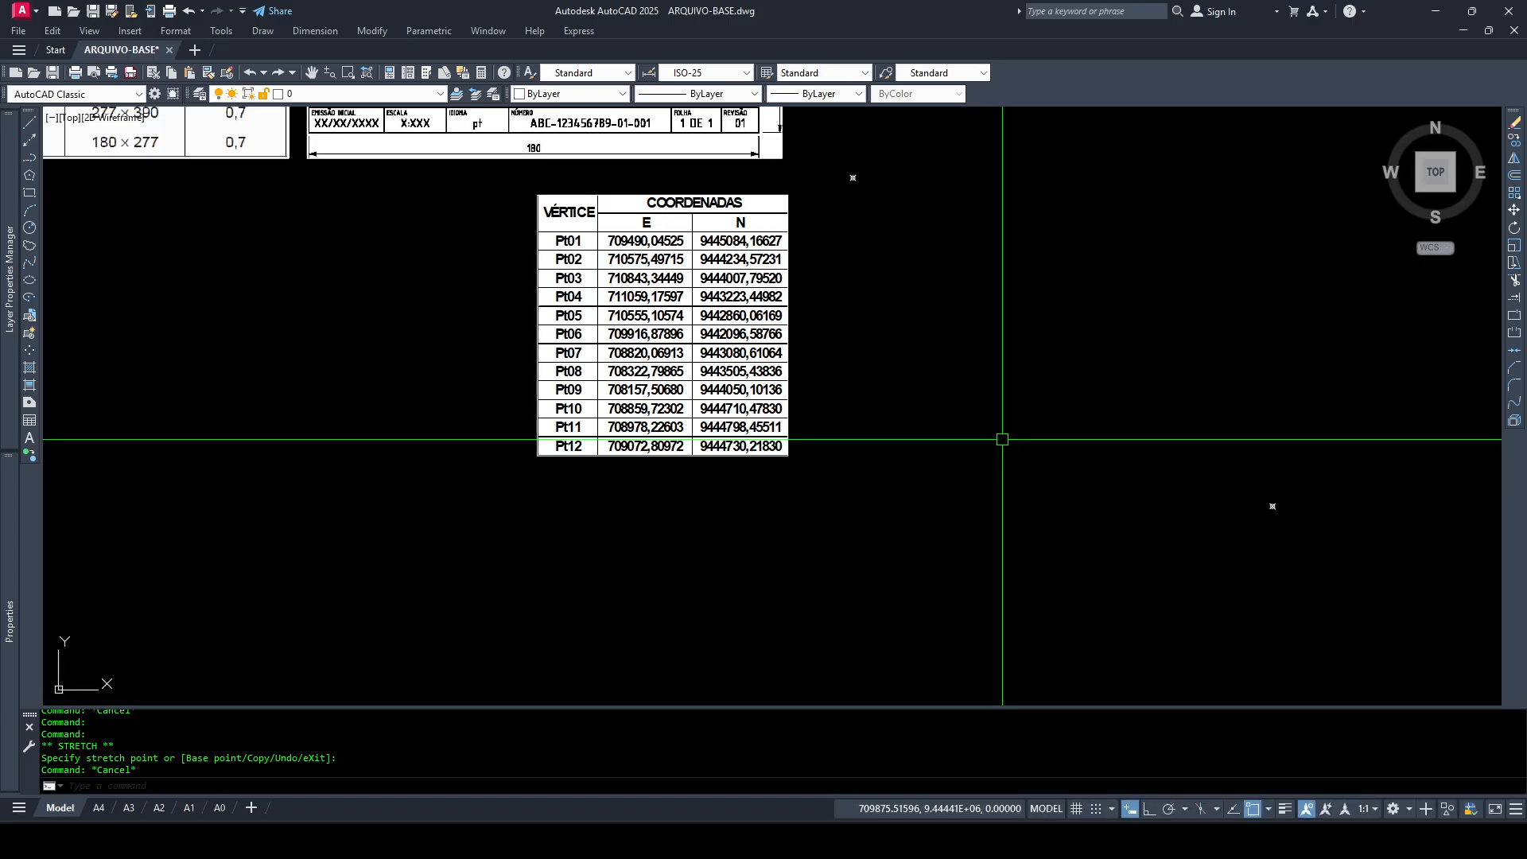
type("PO")
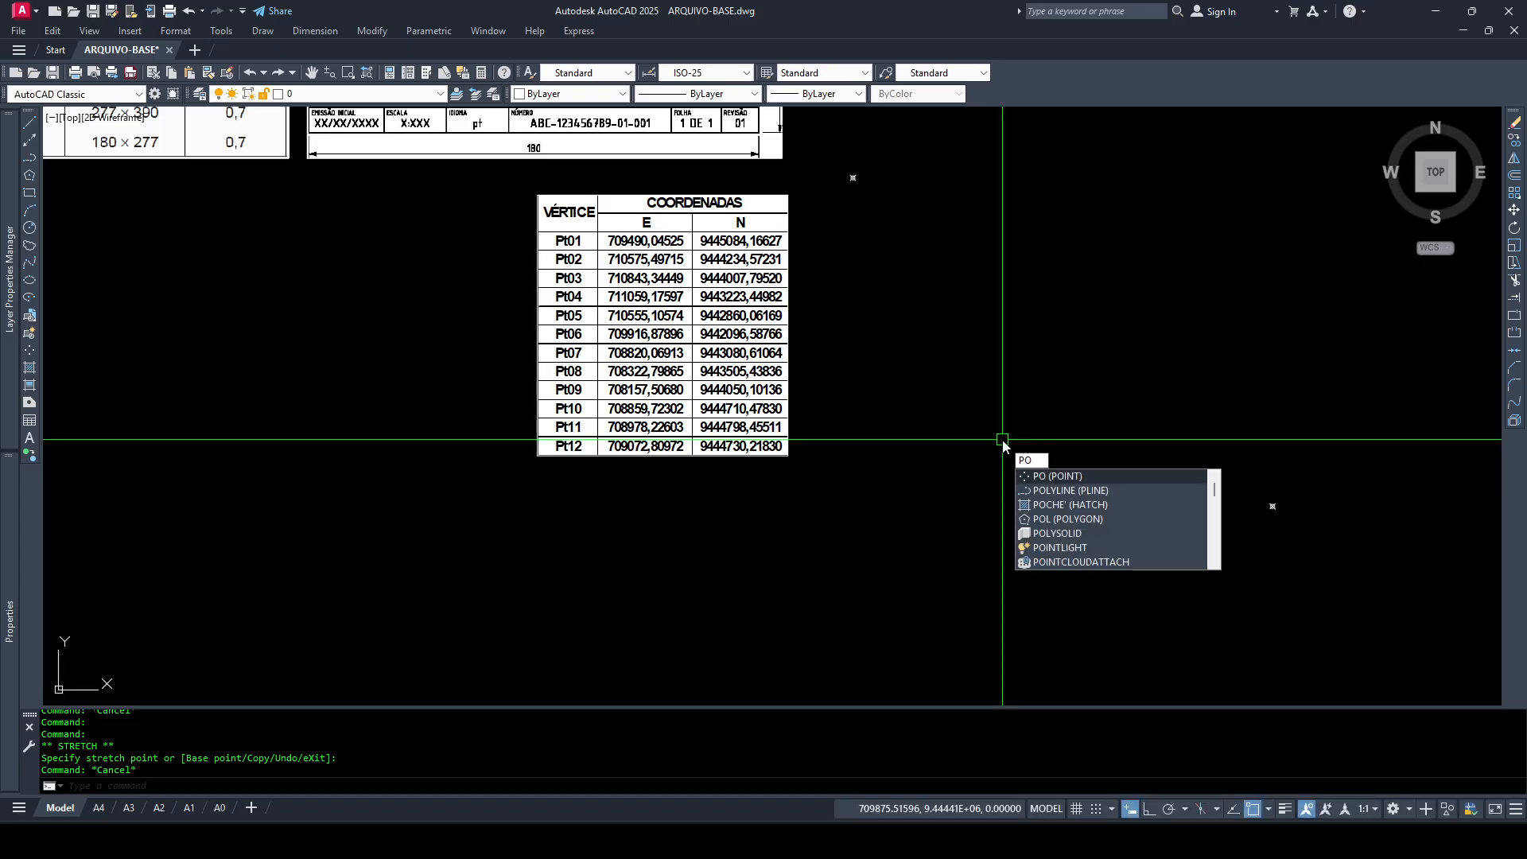
key("Return")
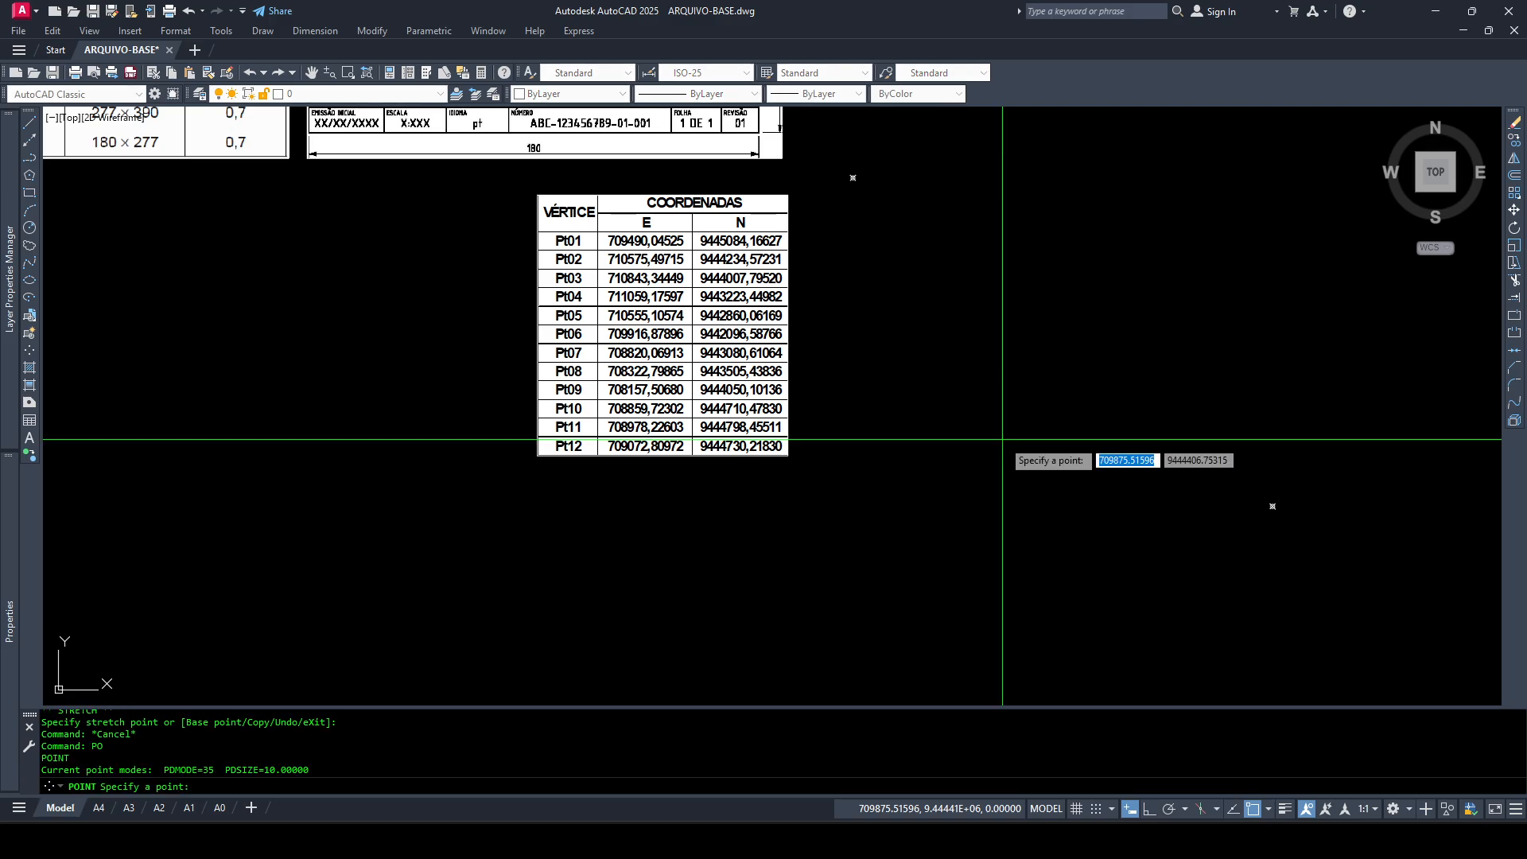
type("71")
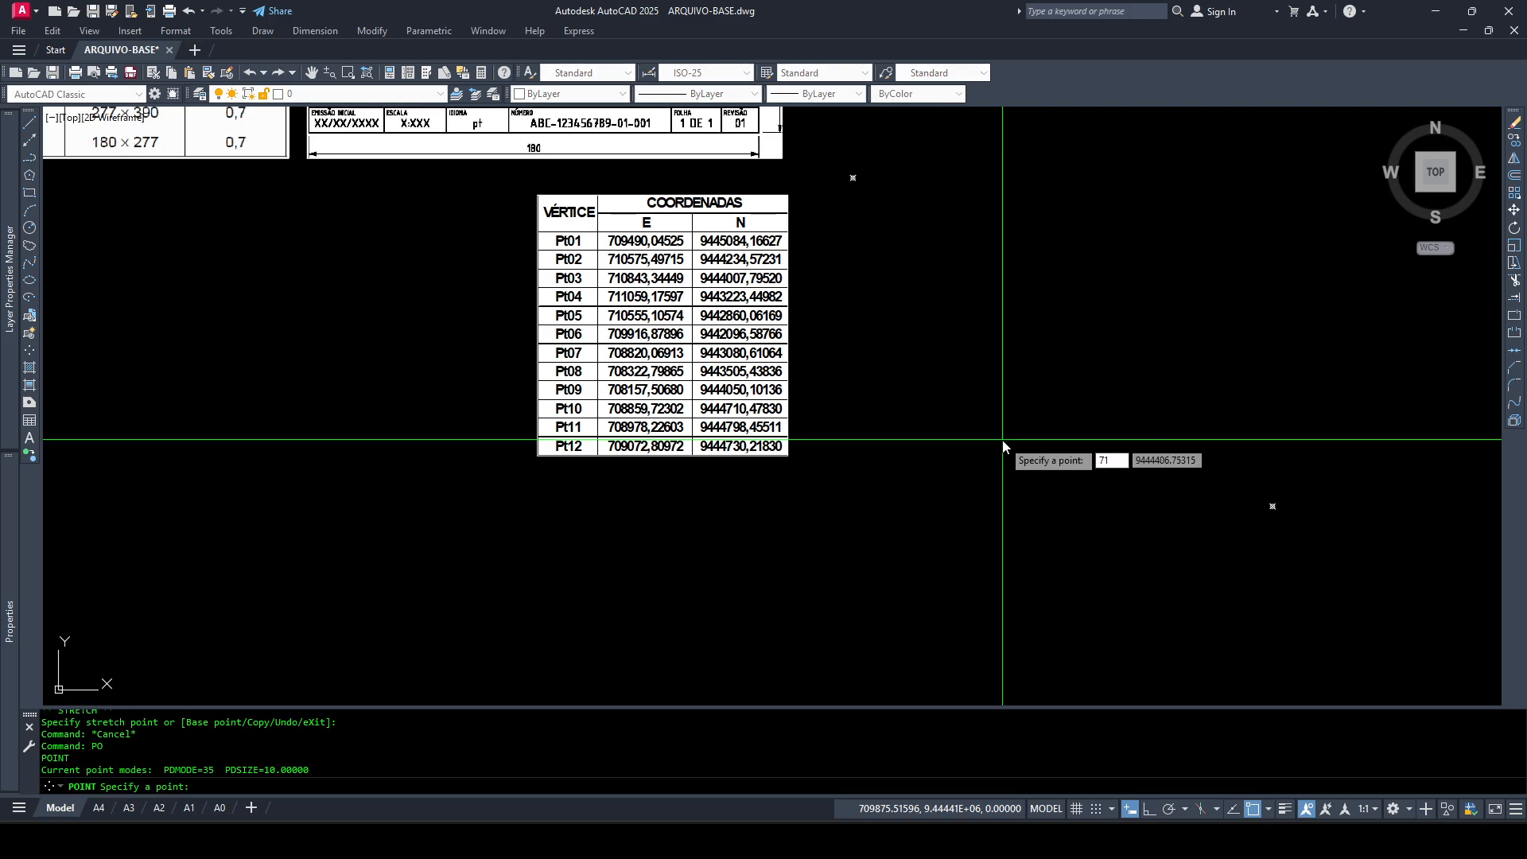
type("0843.34449")
key("Tab")
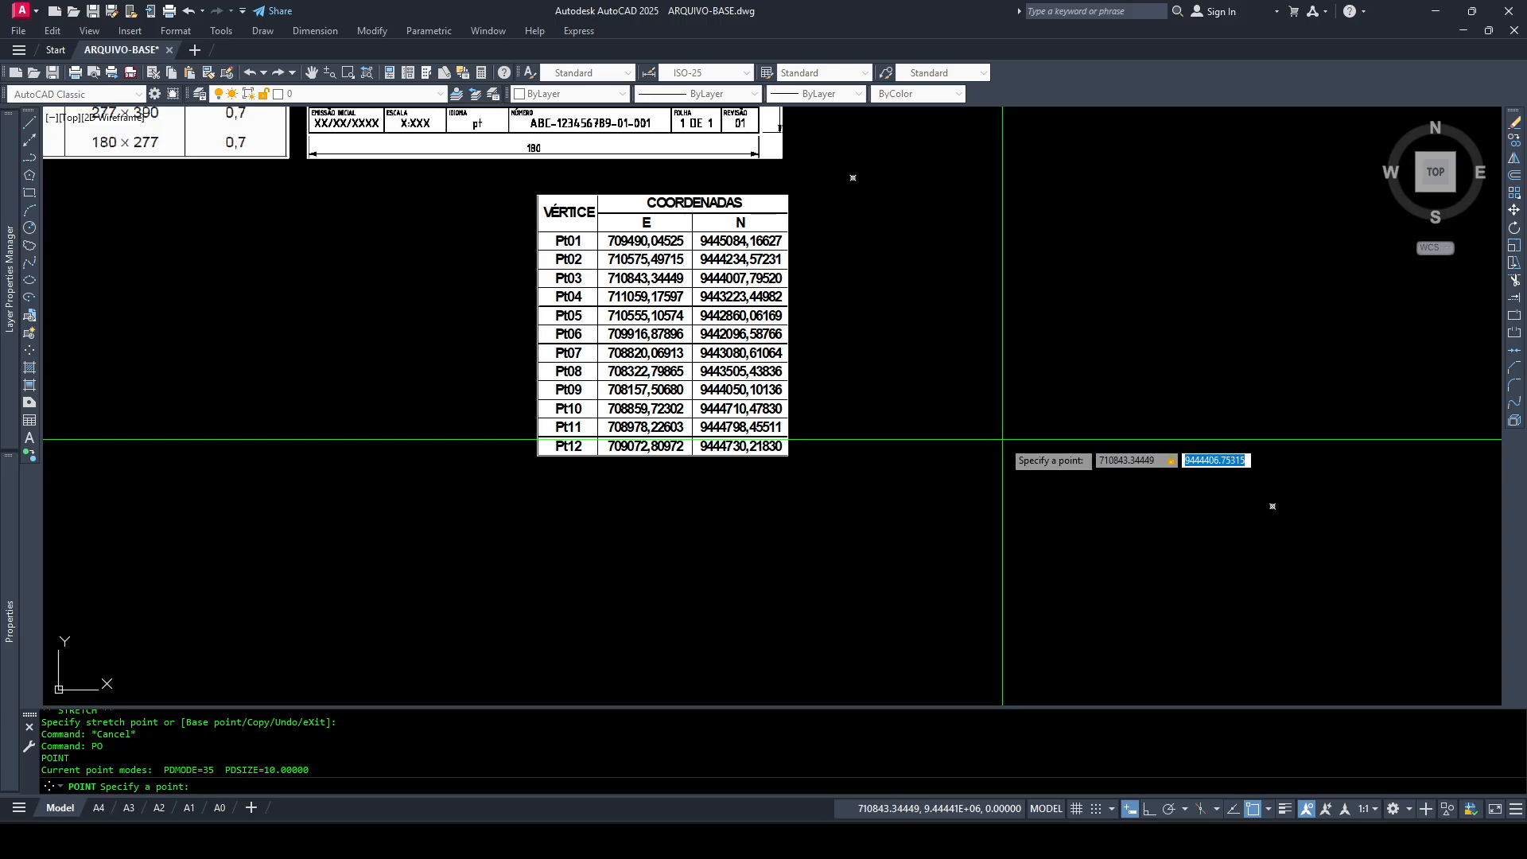
type("9")
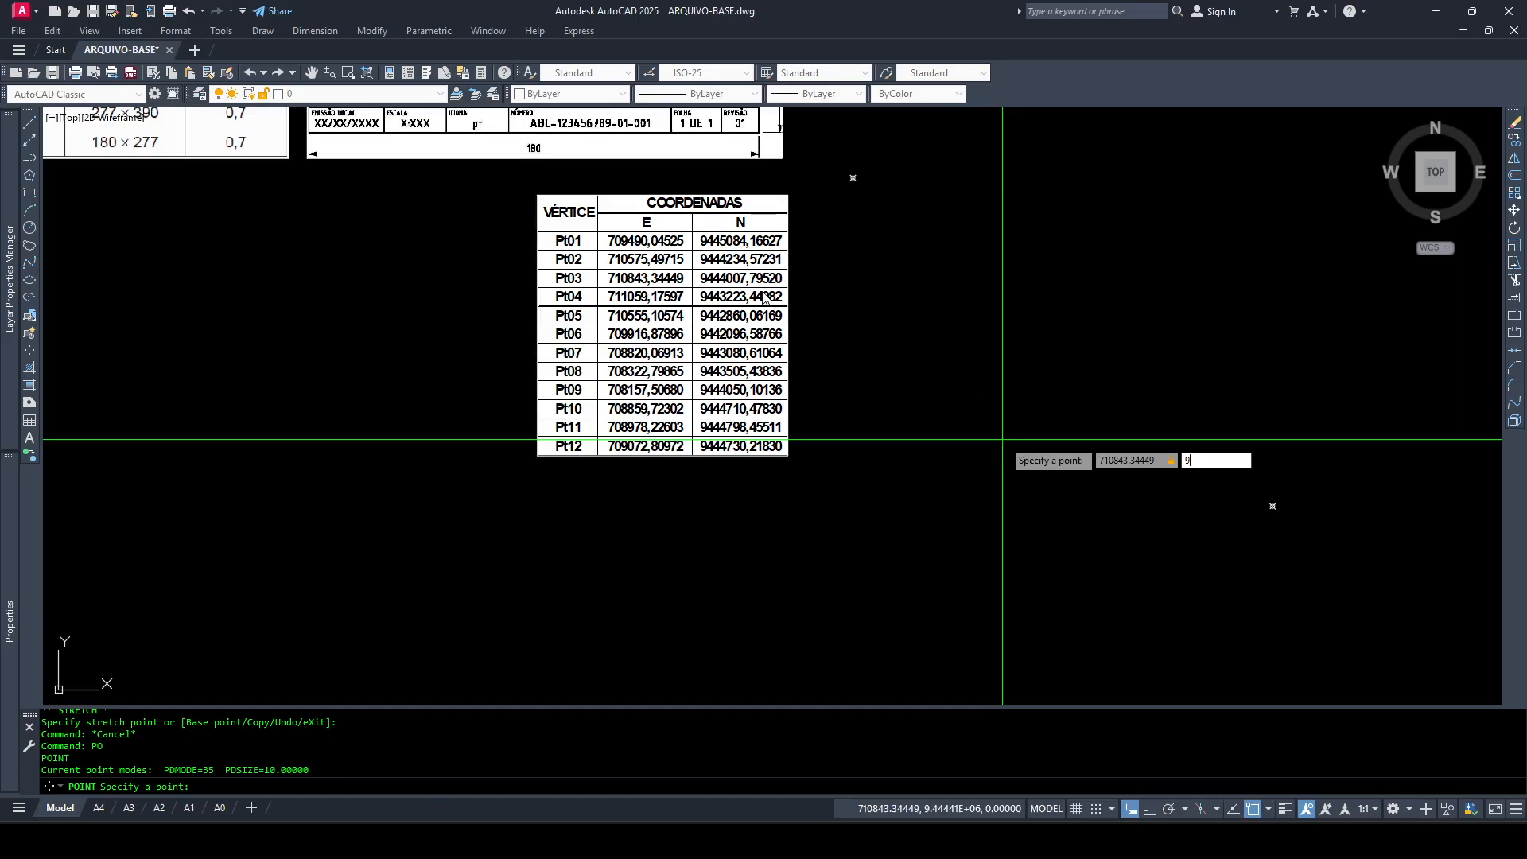
type("444007.79520")
key("Return")
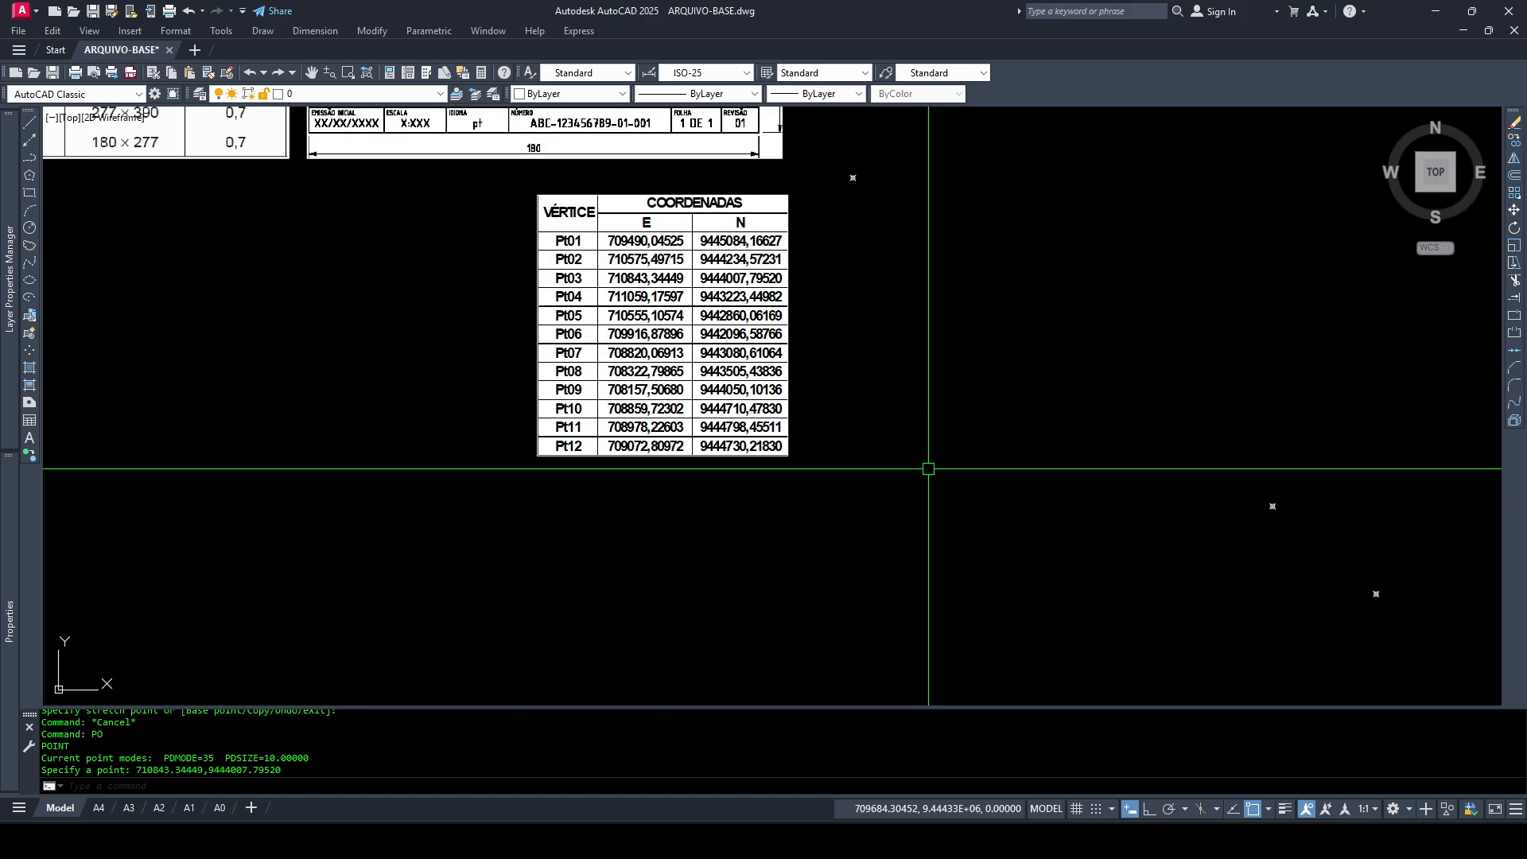
type("PO")
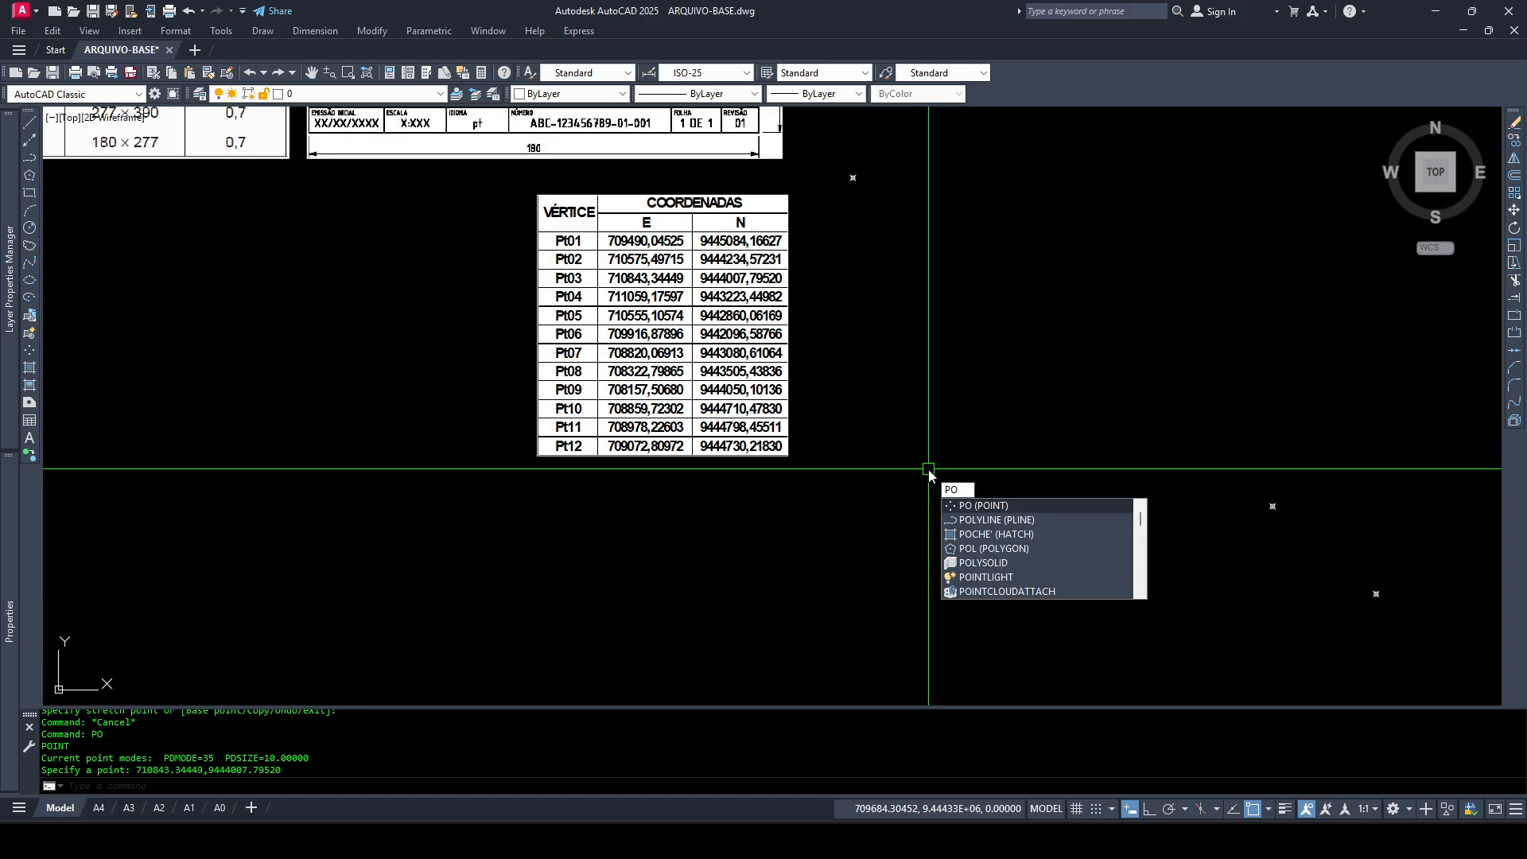
key("Return")
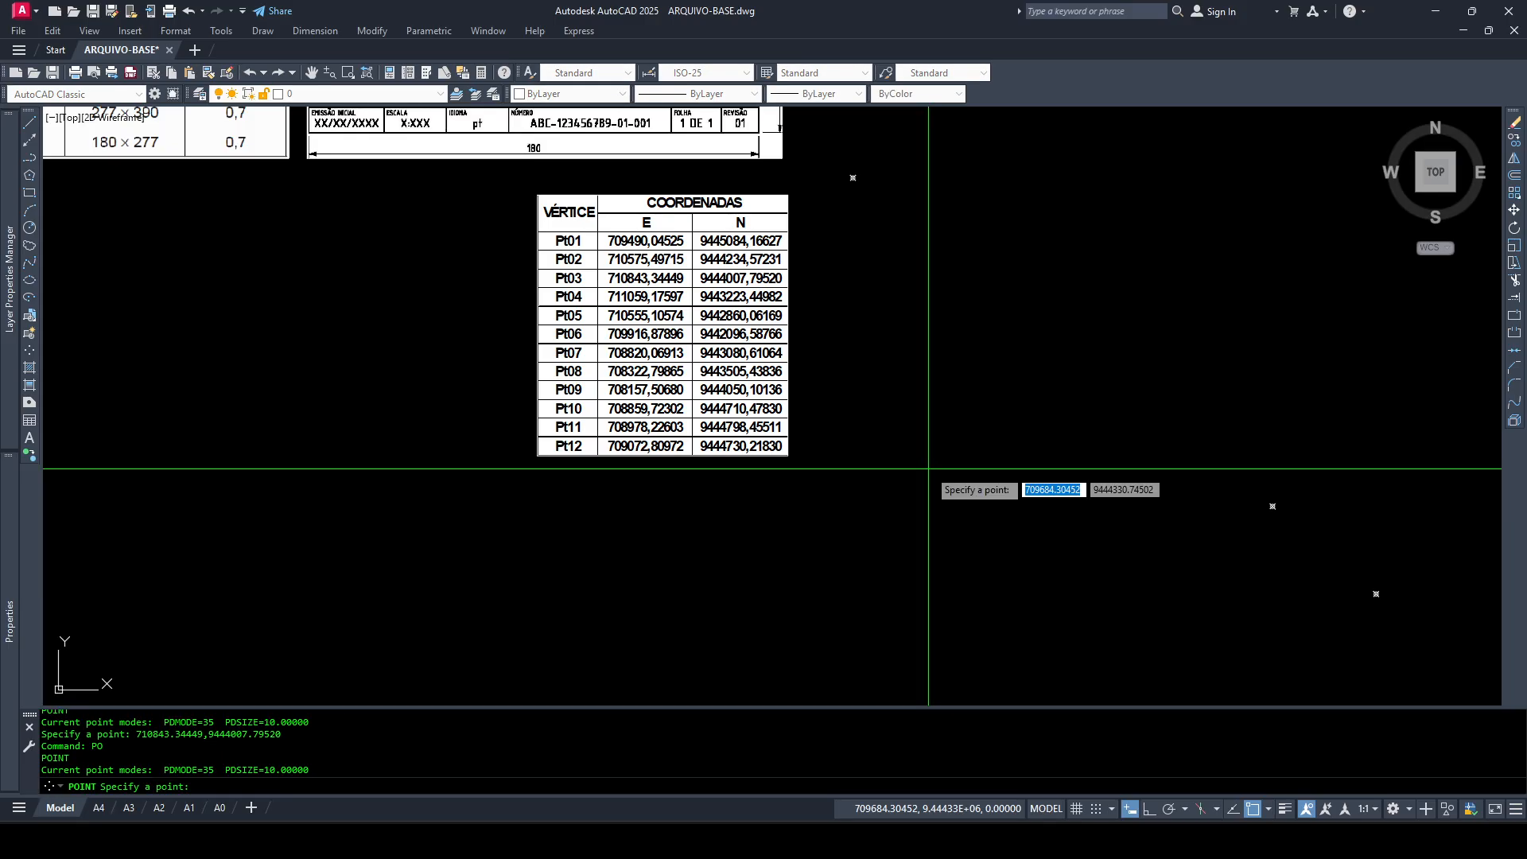
key("Escape")
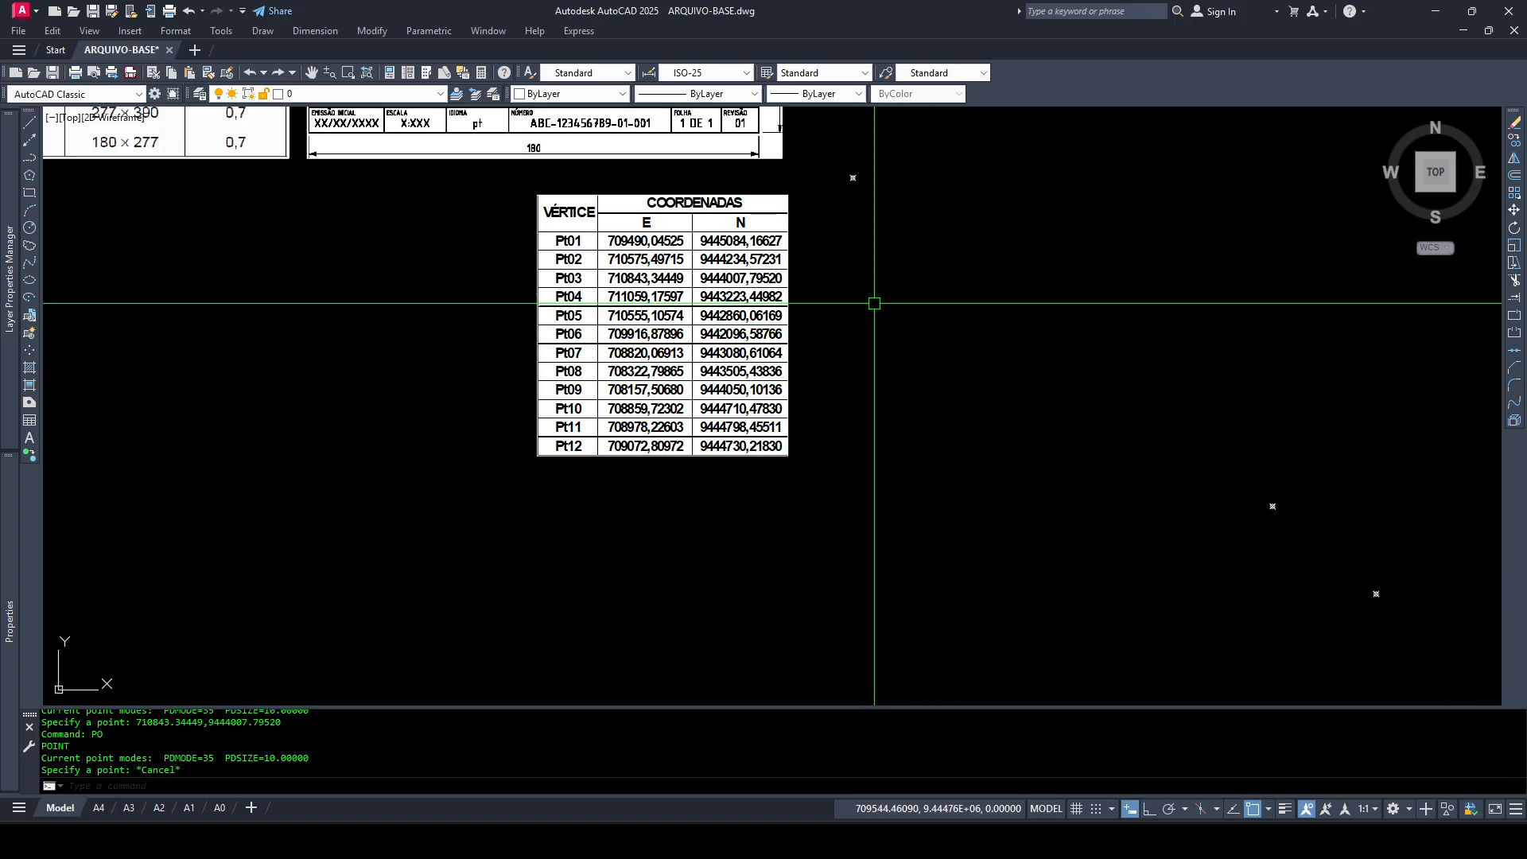
type("PO")
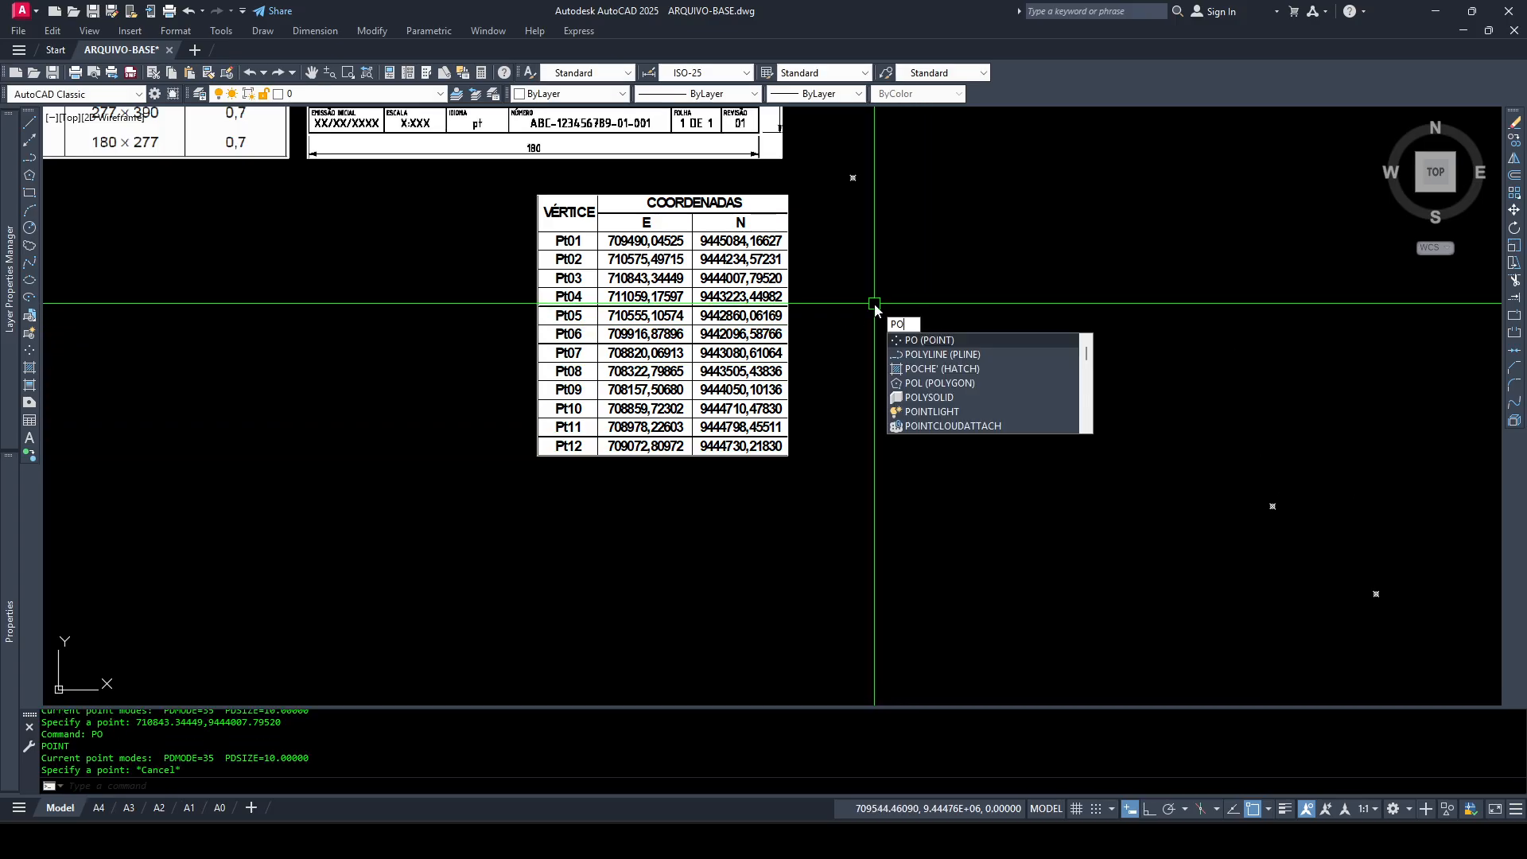
key("Escape")
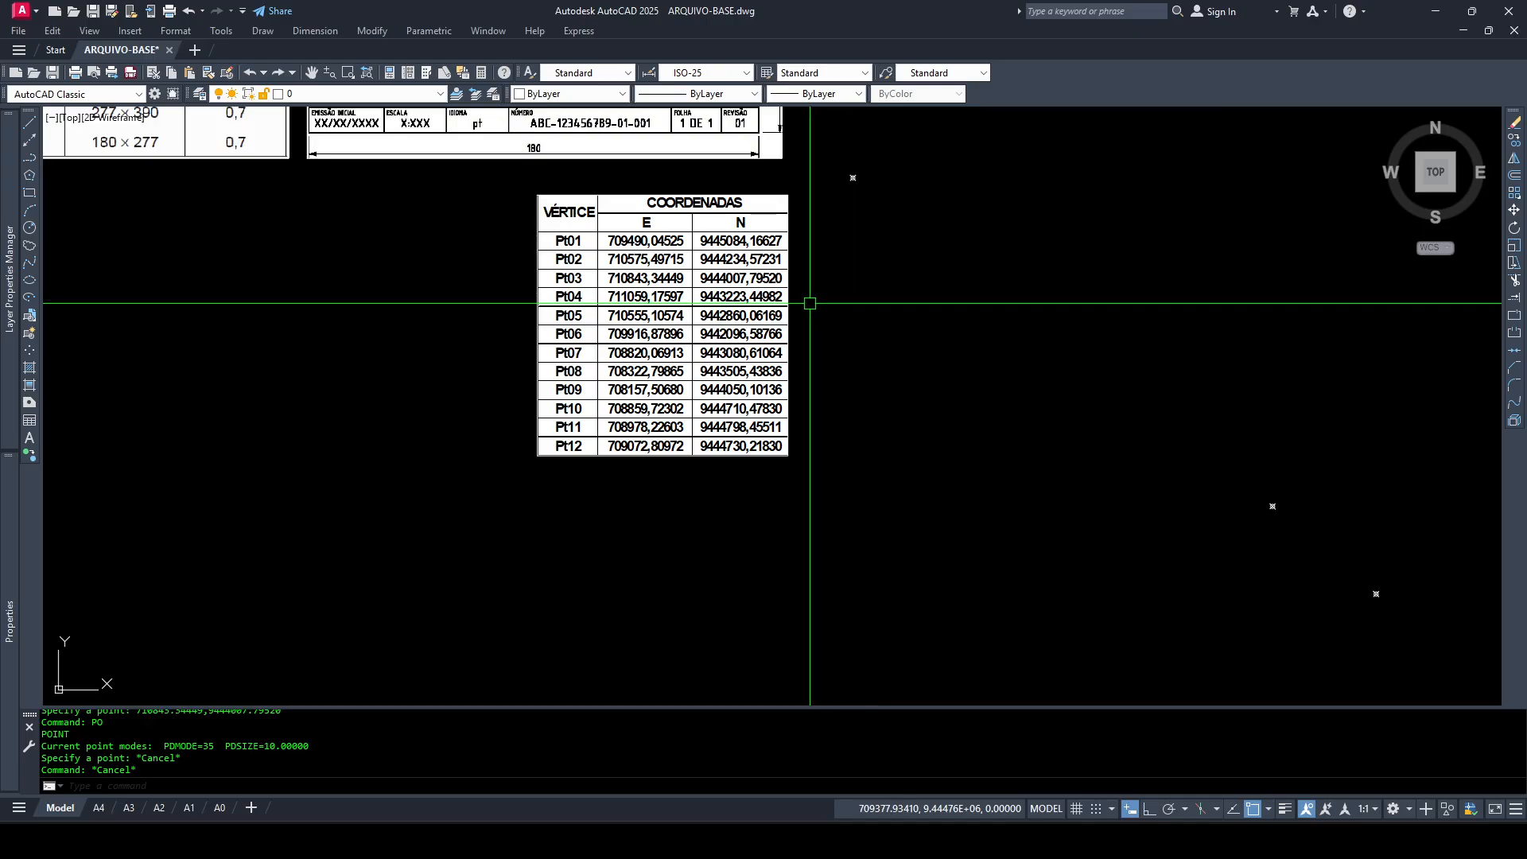
Plot a point for vertex Pt04 at E 711059.17597, N 9443223.44982
type("PO")
key("Return")
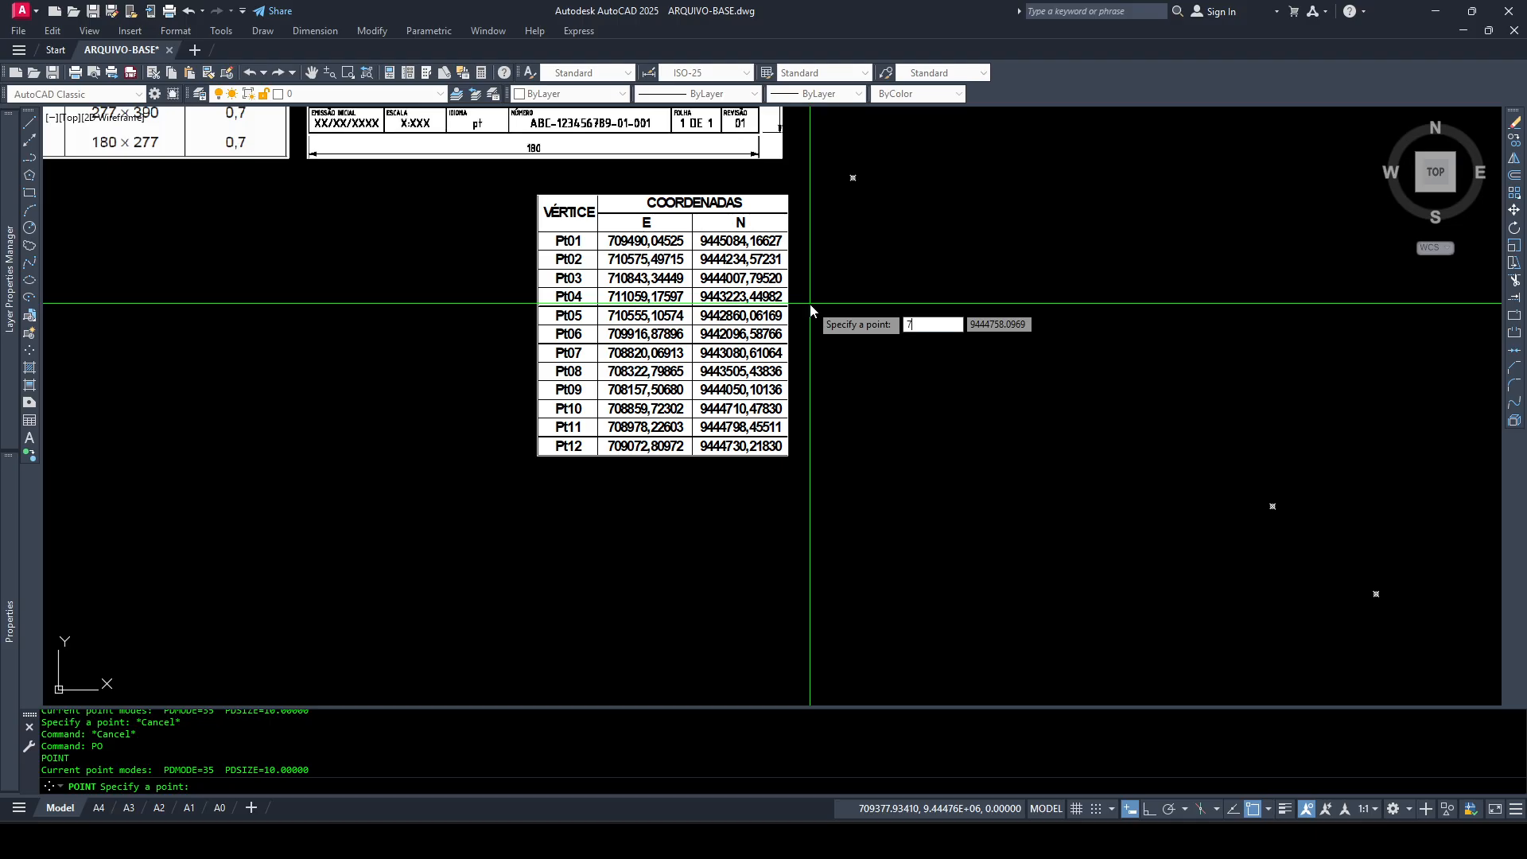
type("711059")
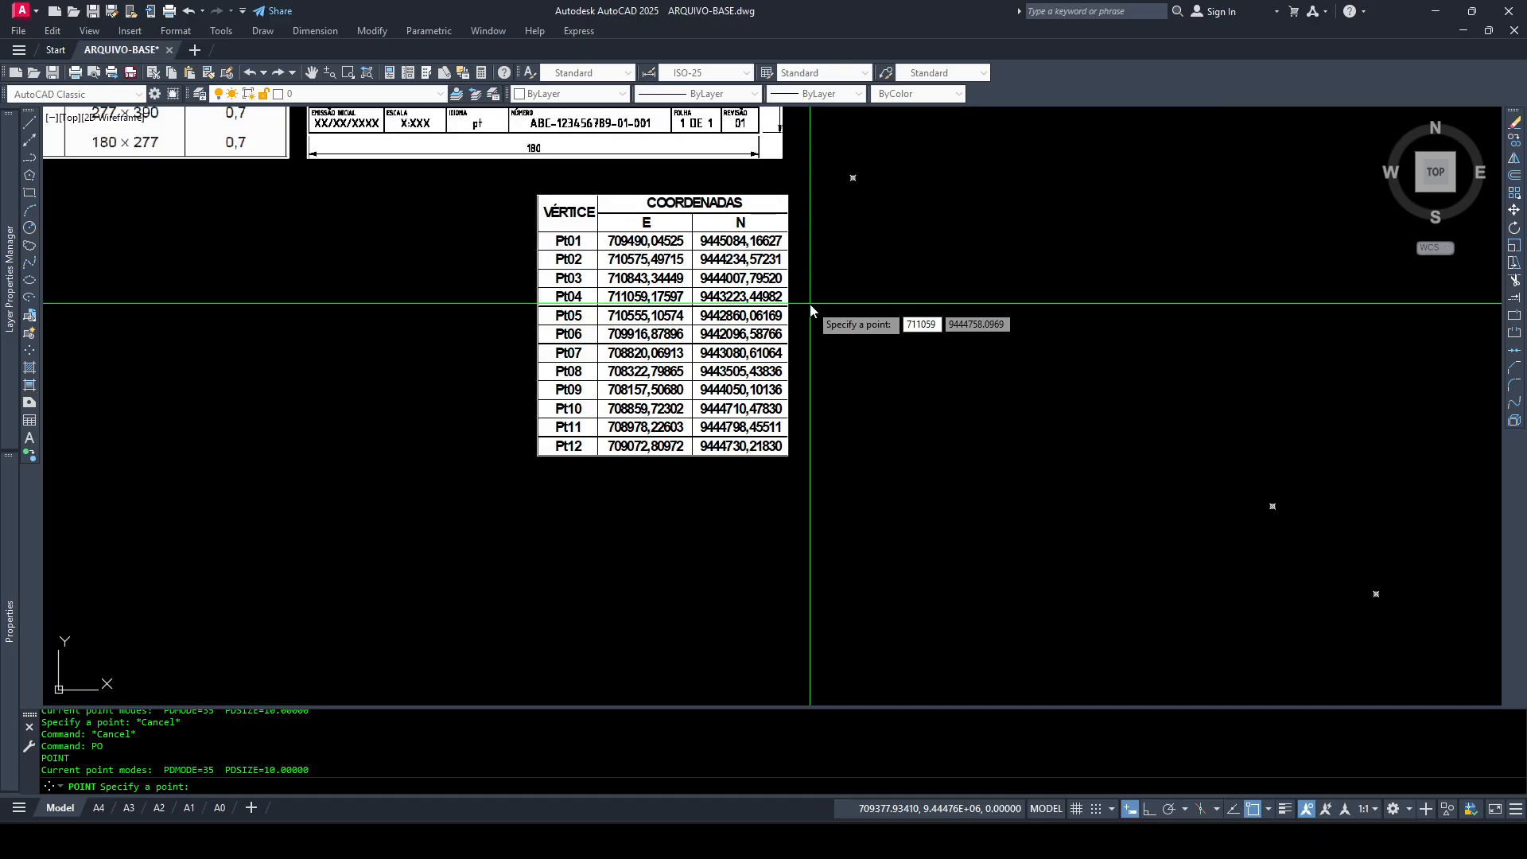
type(".17597")
key("Tab")
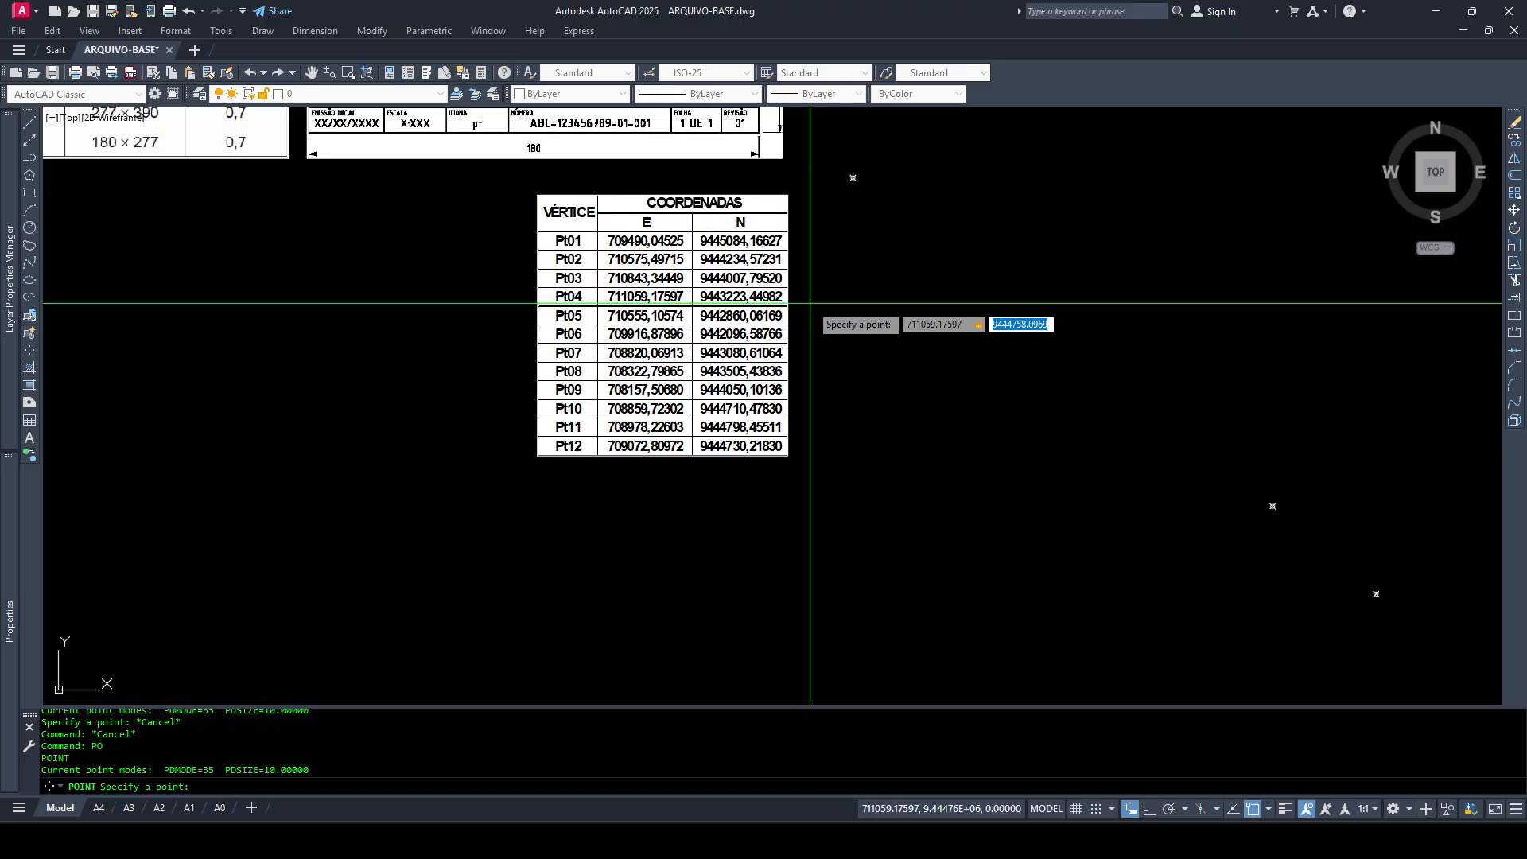
type("944")
type("3223")
type(",")
type("44982")
key("Return")
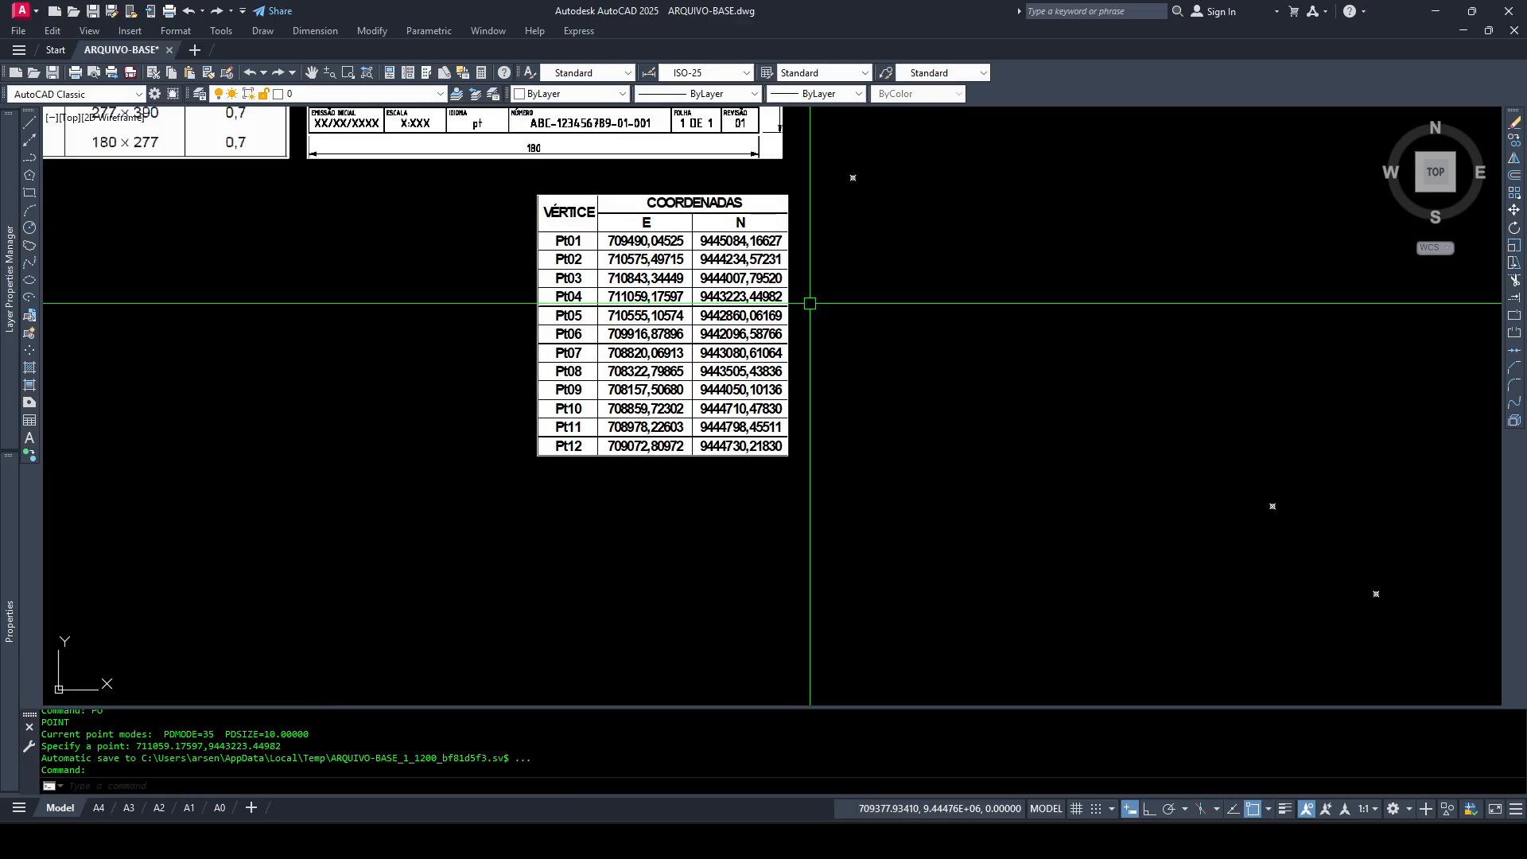
Plot a point for vertex Pt05 at E 710555.10574, N 9442860.06169
scroll(996, 437, "down", 3)
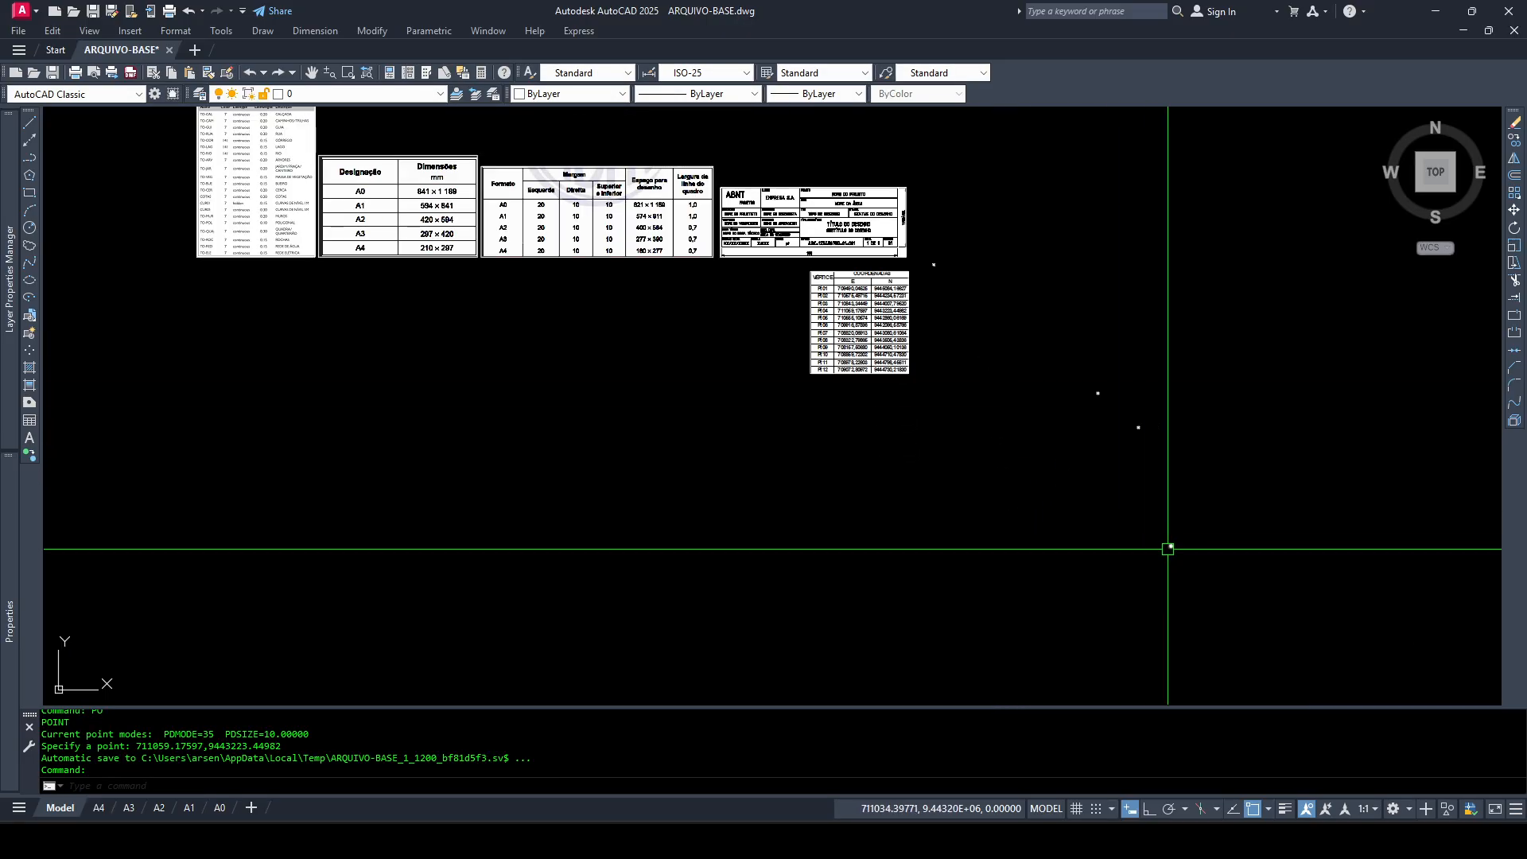
scroll(927, 315, "up", 2)
scroll(927, 318, "up", 1)
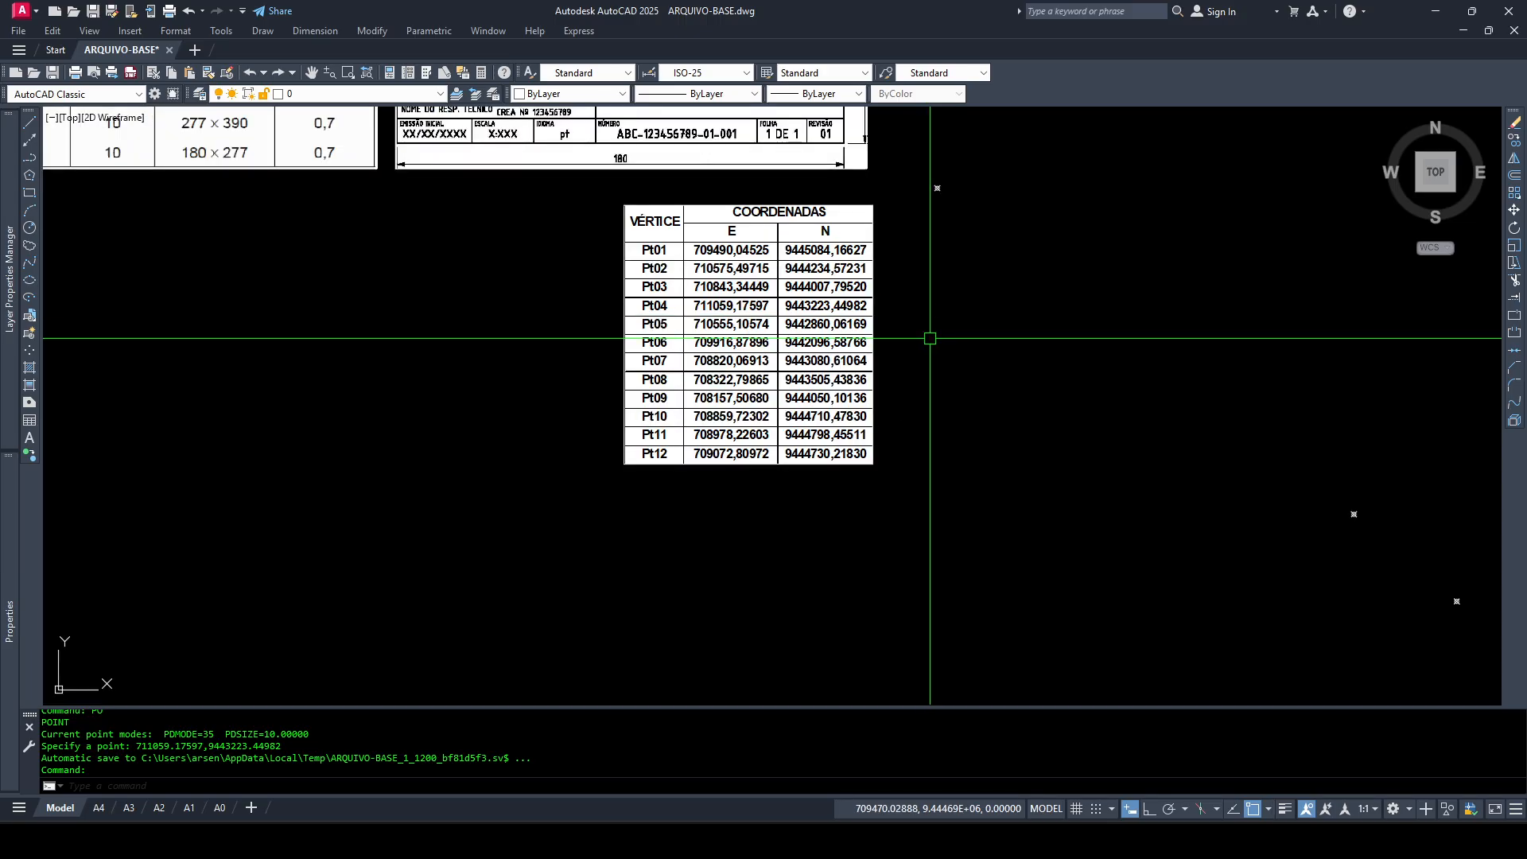
scroll(923, 334, "up", 2)
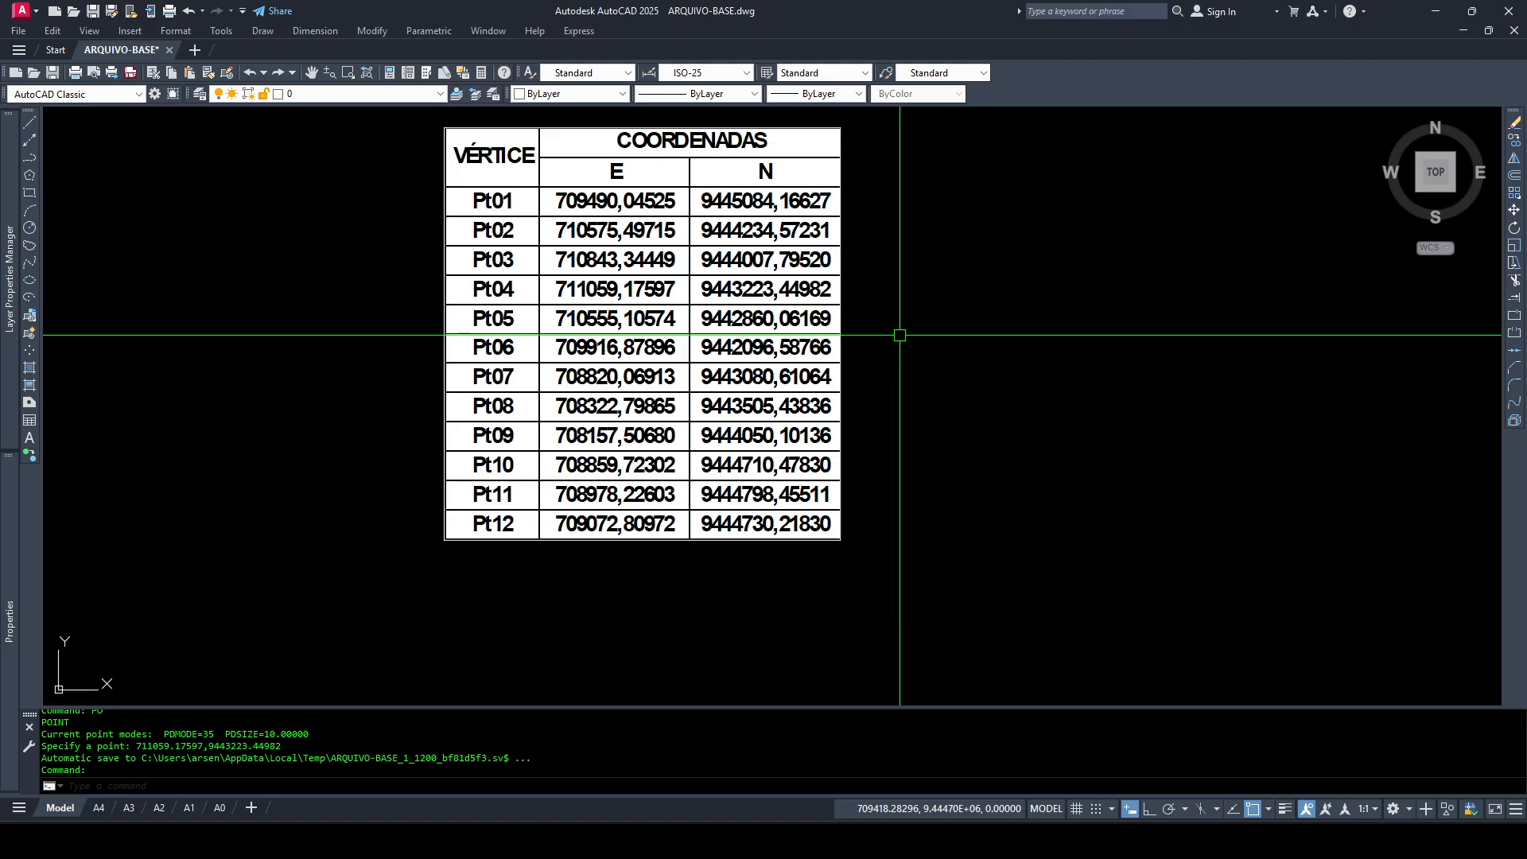
type("PO")
key("Return")
type("7")
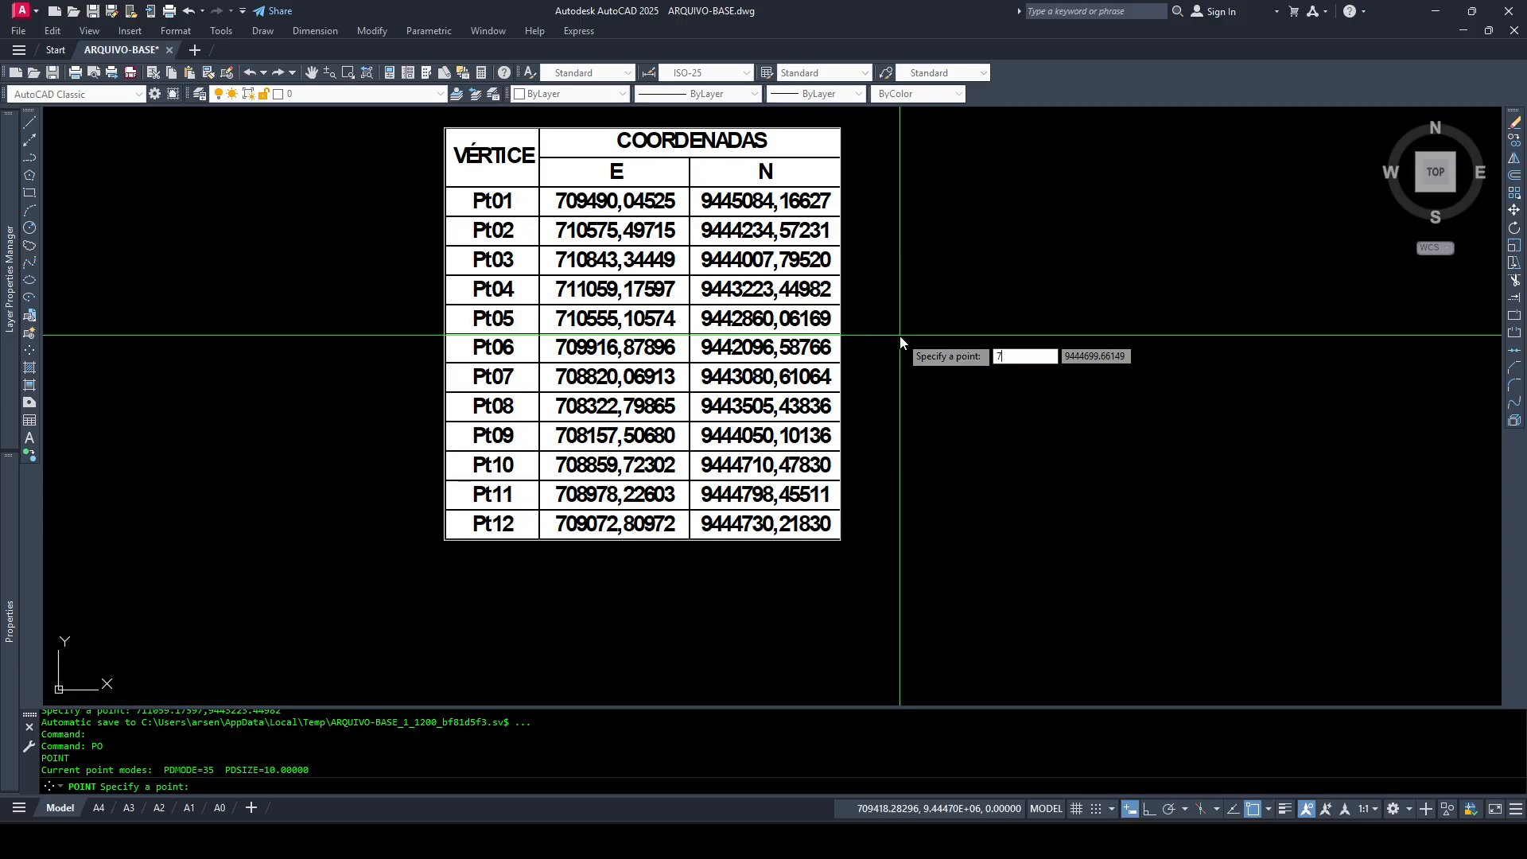
type("10555")
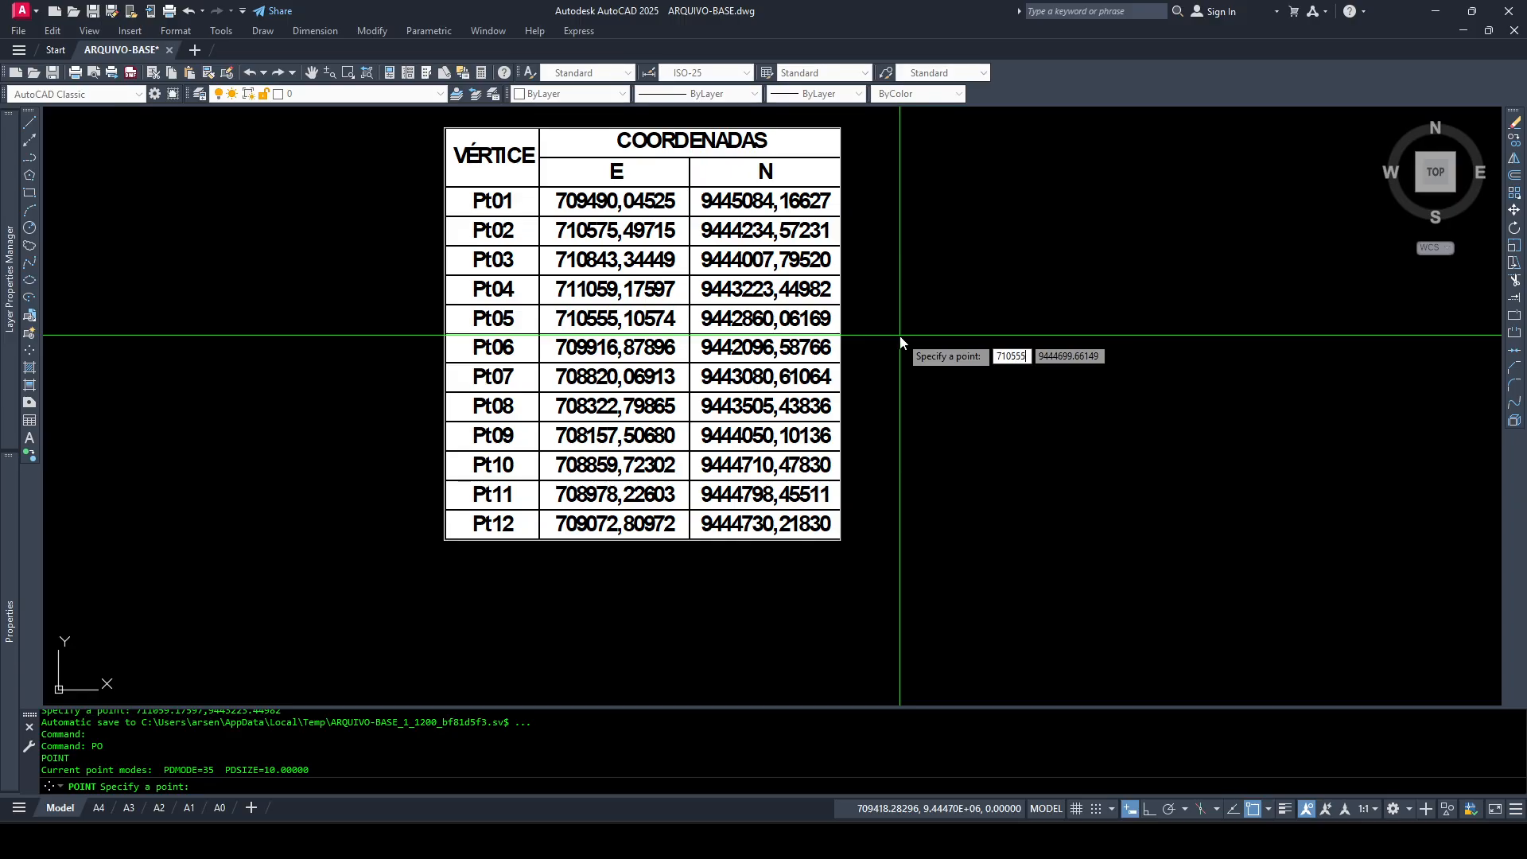
type(",")
type("10")
type("574")
key("Tab")
type("944")
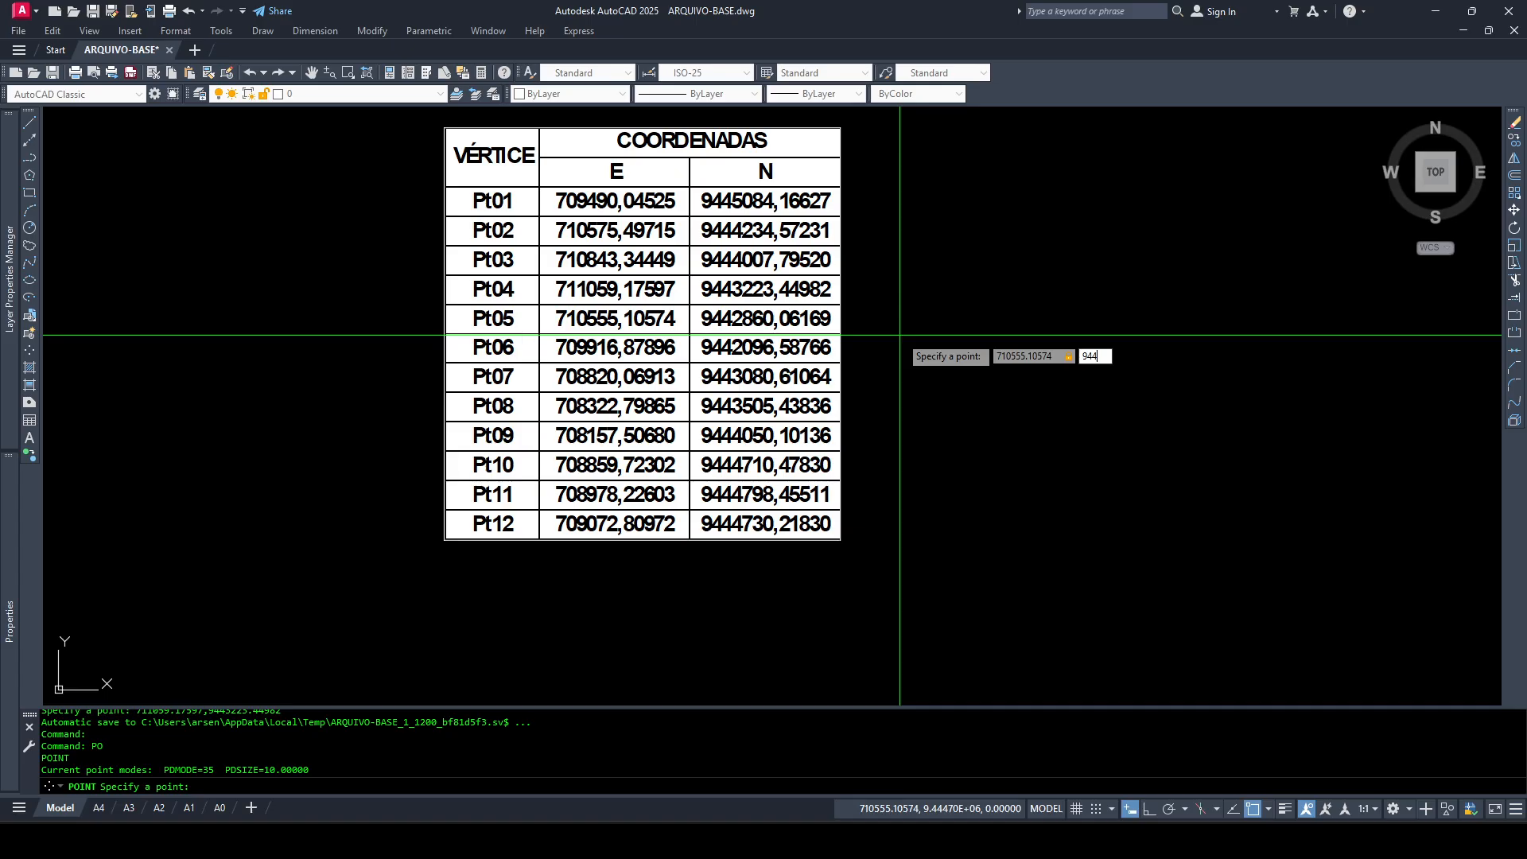
type("2860")
type(",")
type("06169")
key("Return")
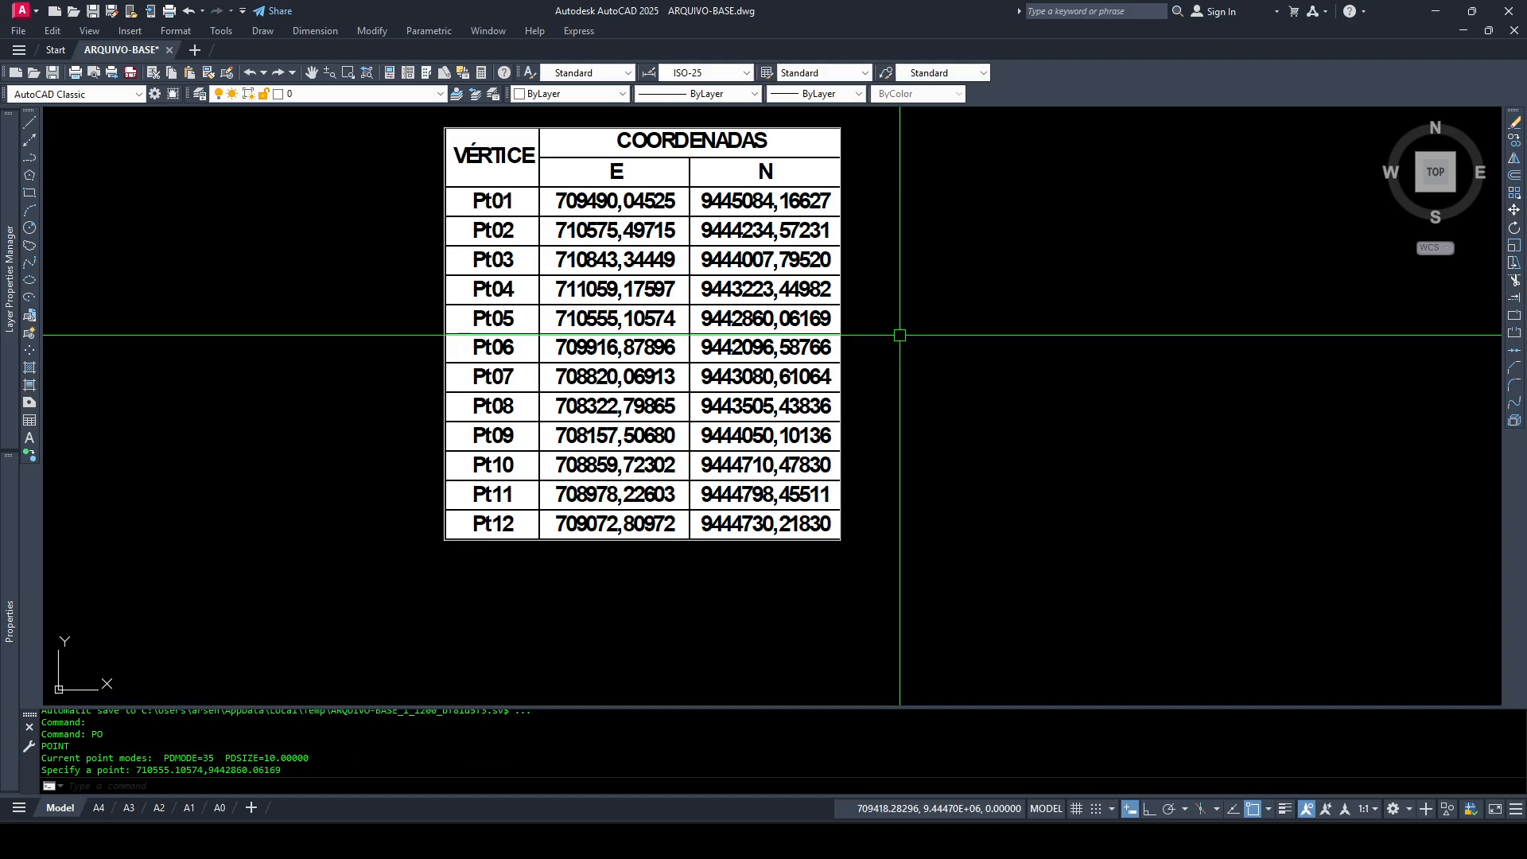
Plot a point for vertex Pt06 at E 709916.87896, N 9442096.58766
type("PO")
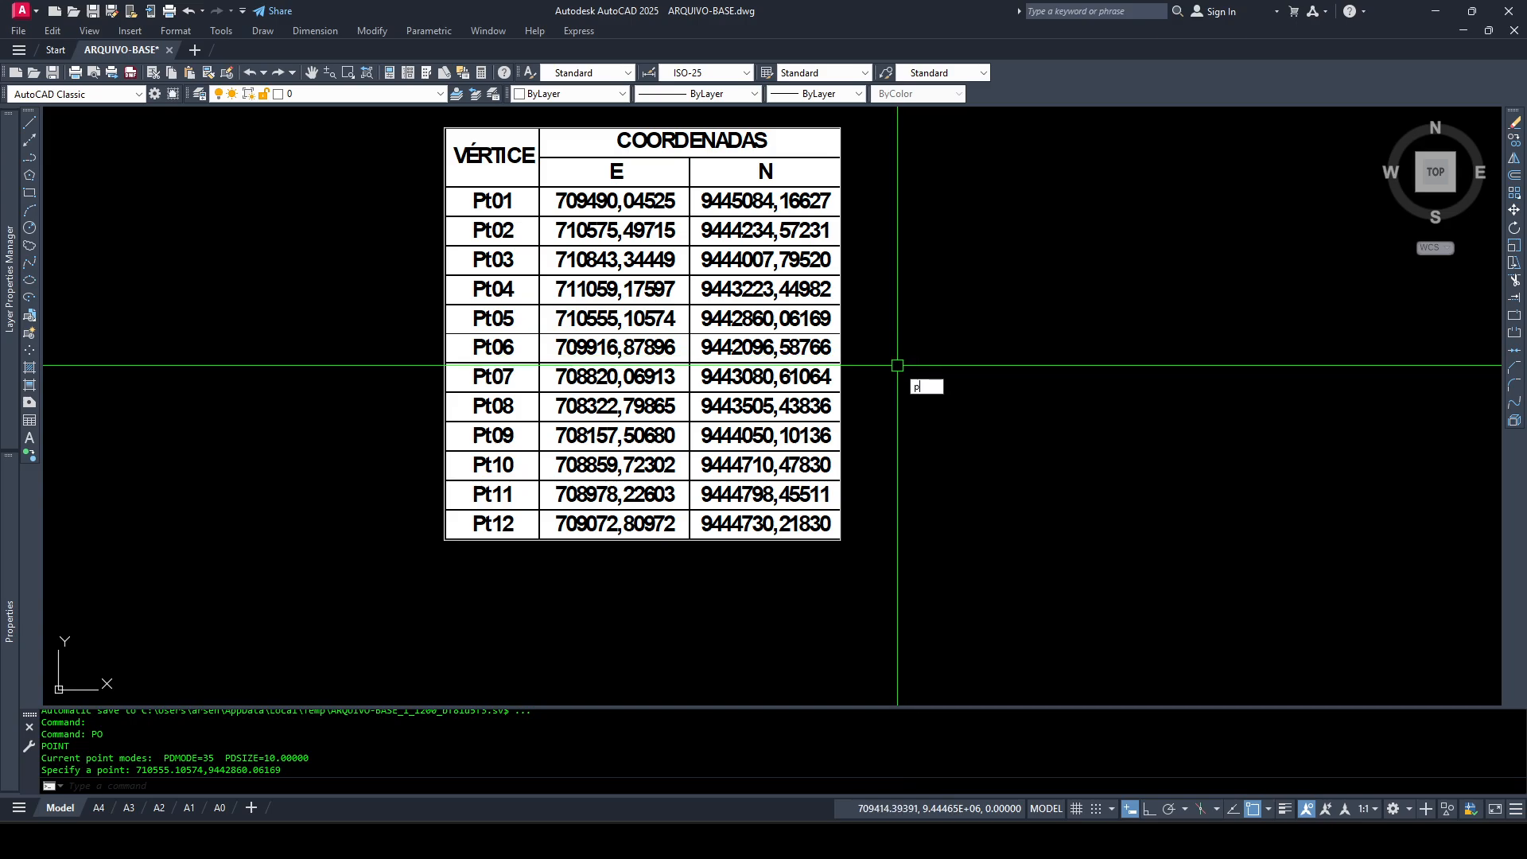
key("Return")
type("709916")
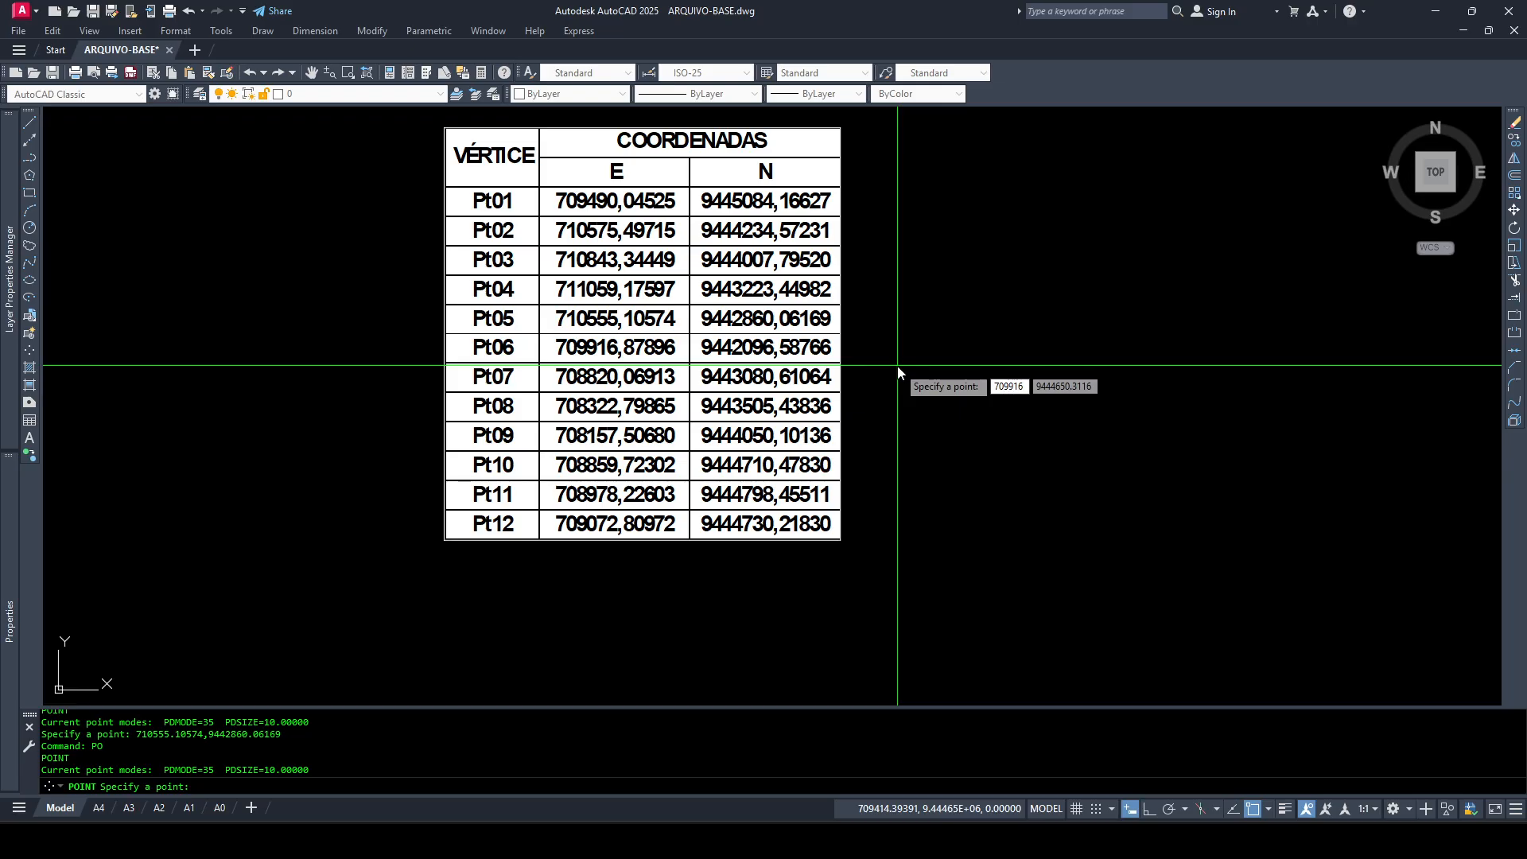
type(",")
type("878")
type("96")
key("Tab")
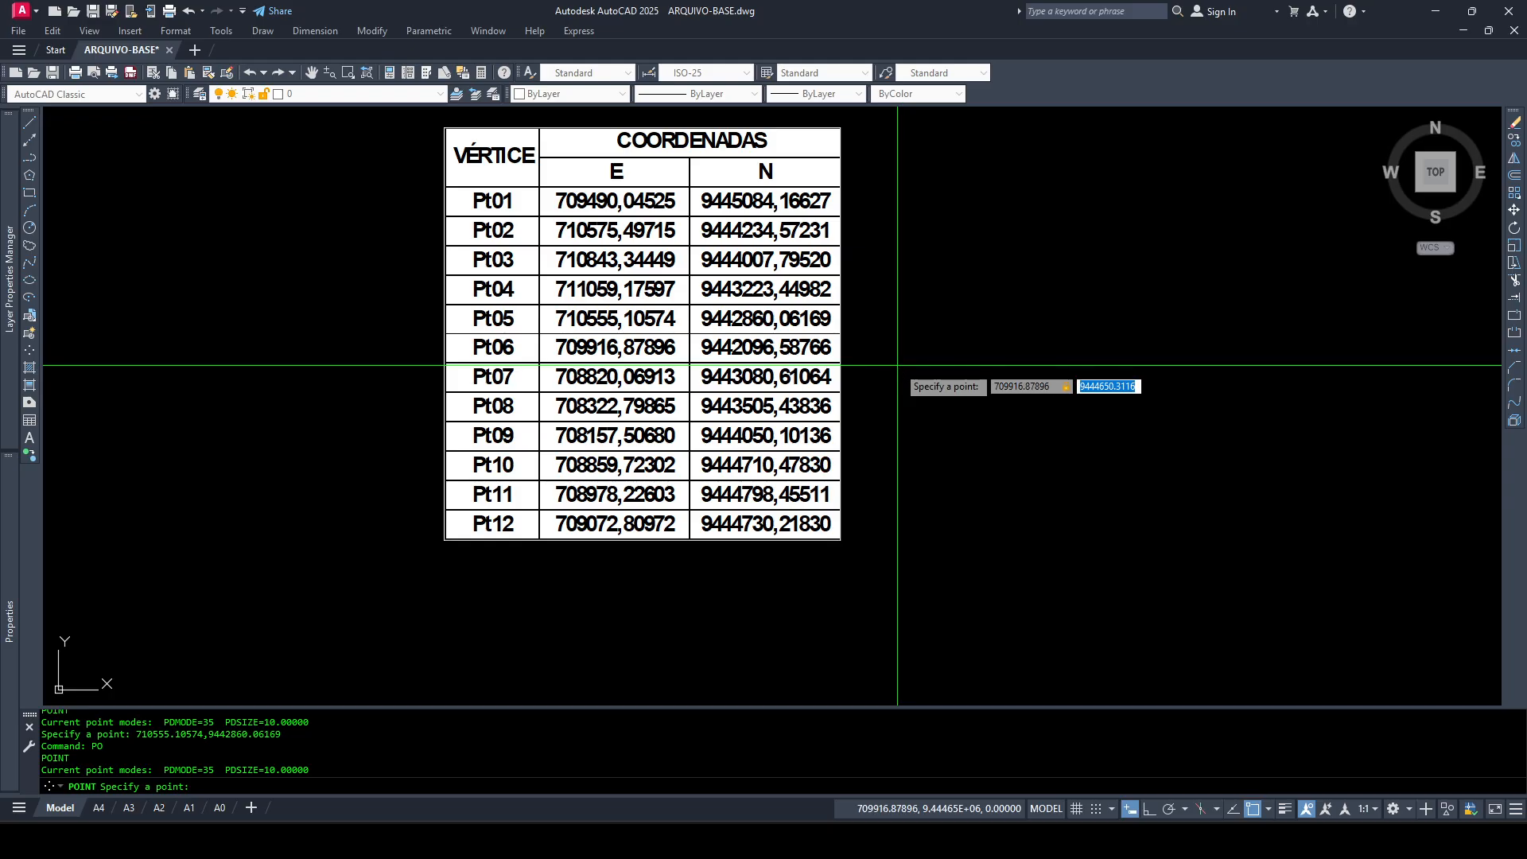
type("9442096.")
type("58766")
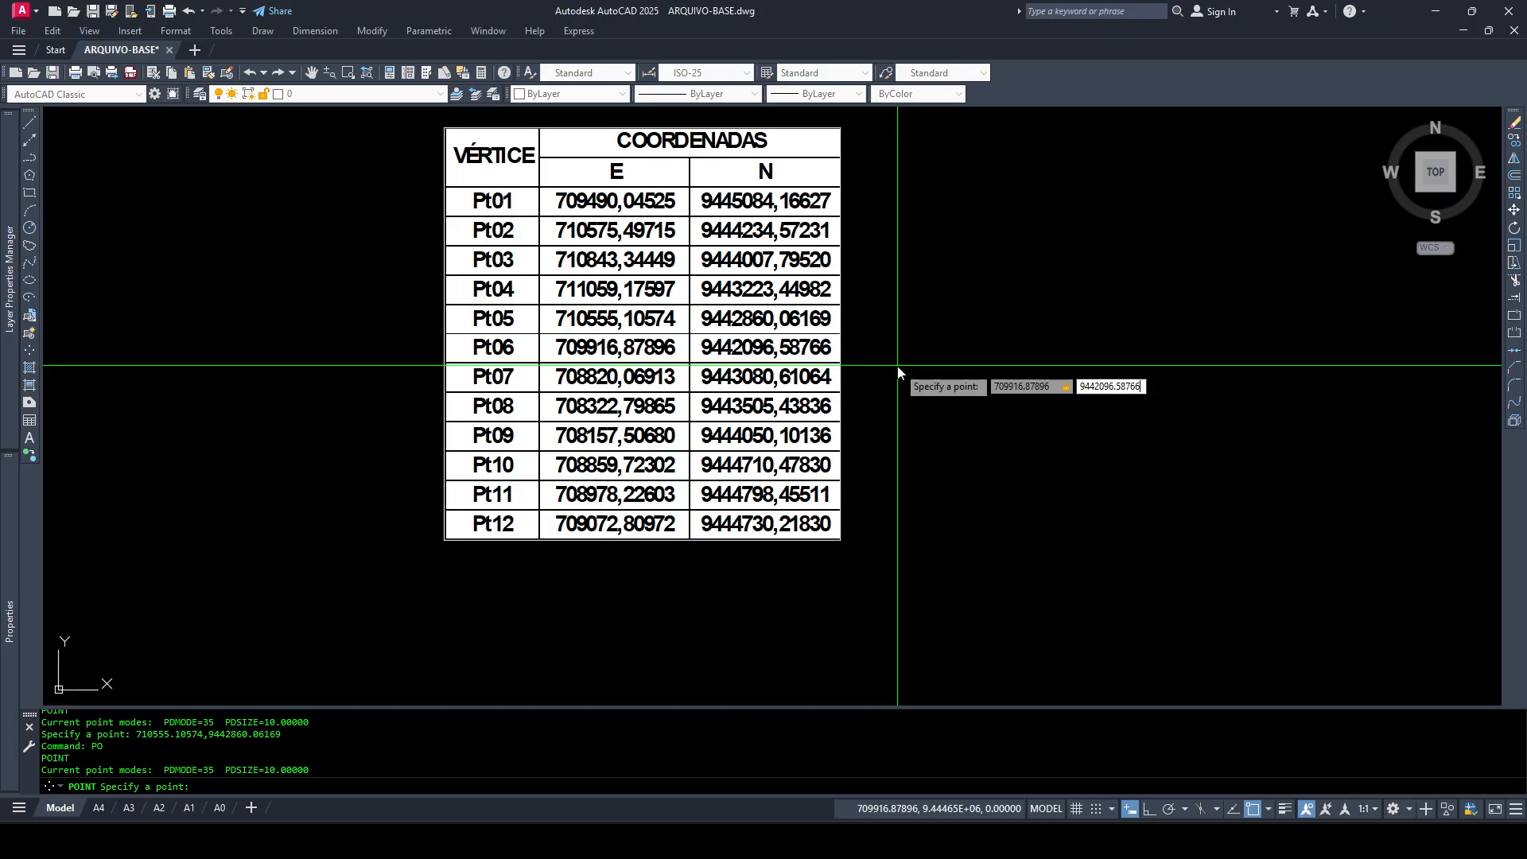
key("Return")
Examine where the Pt06 point lies relative to the other plotted points and the coordinate table, selecting it briefly
type("PO")
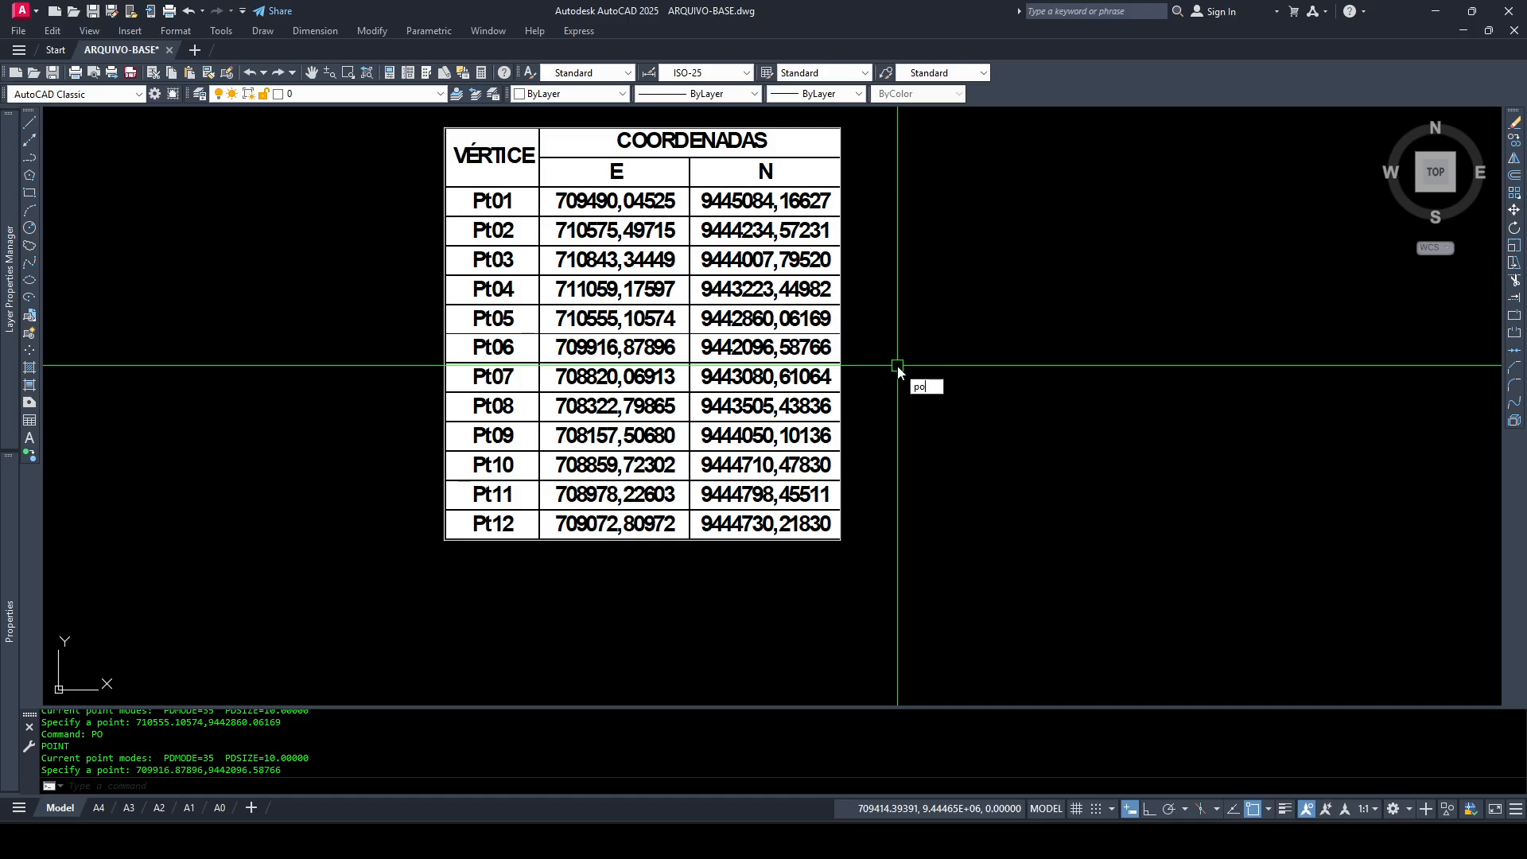
key("Escape")
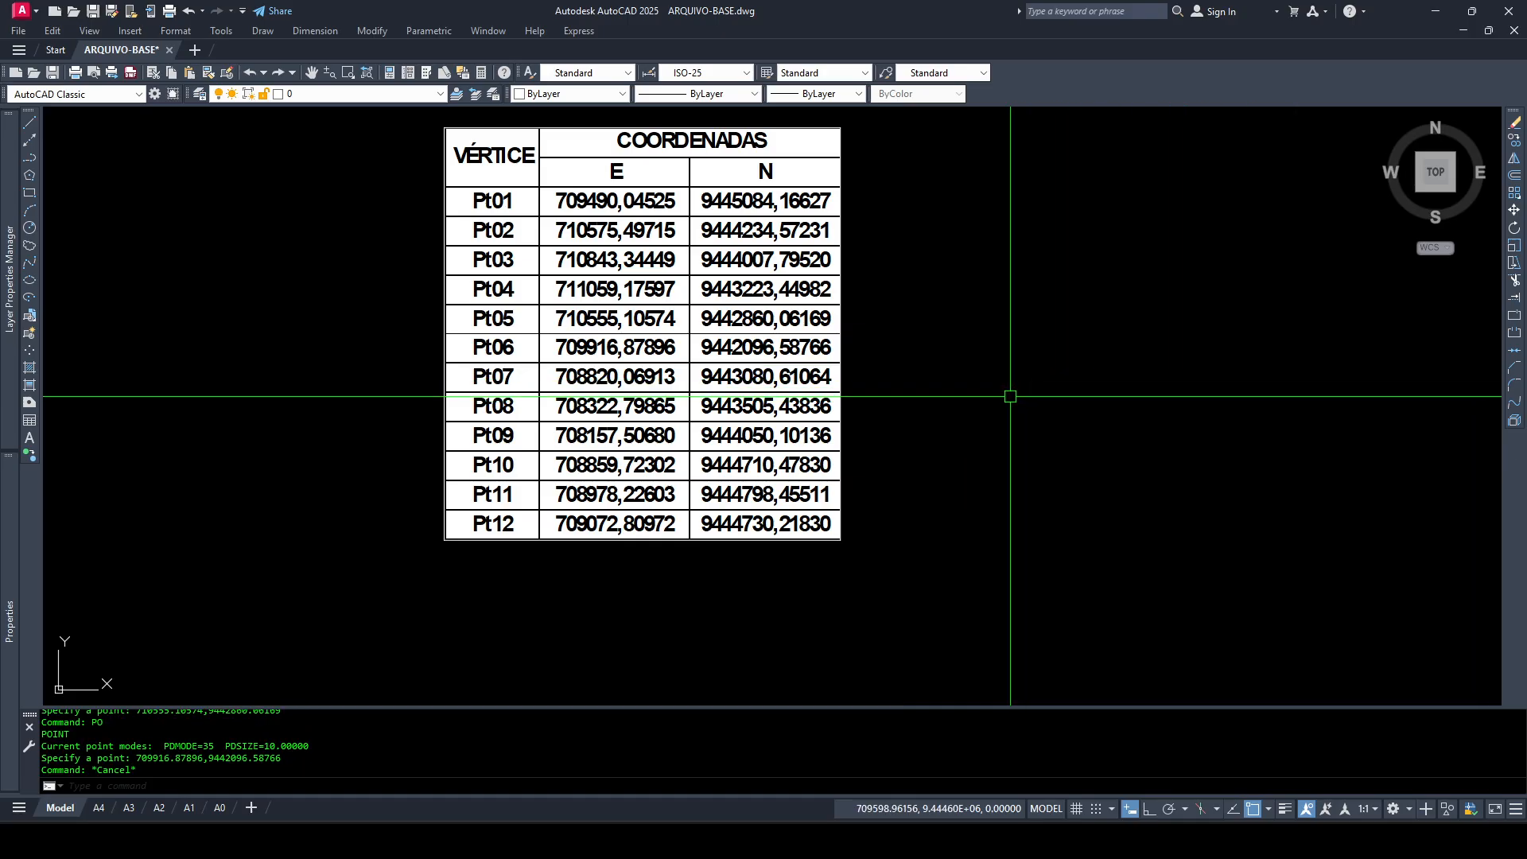
scroll(955, 400, "down", 6)
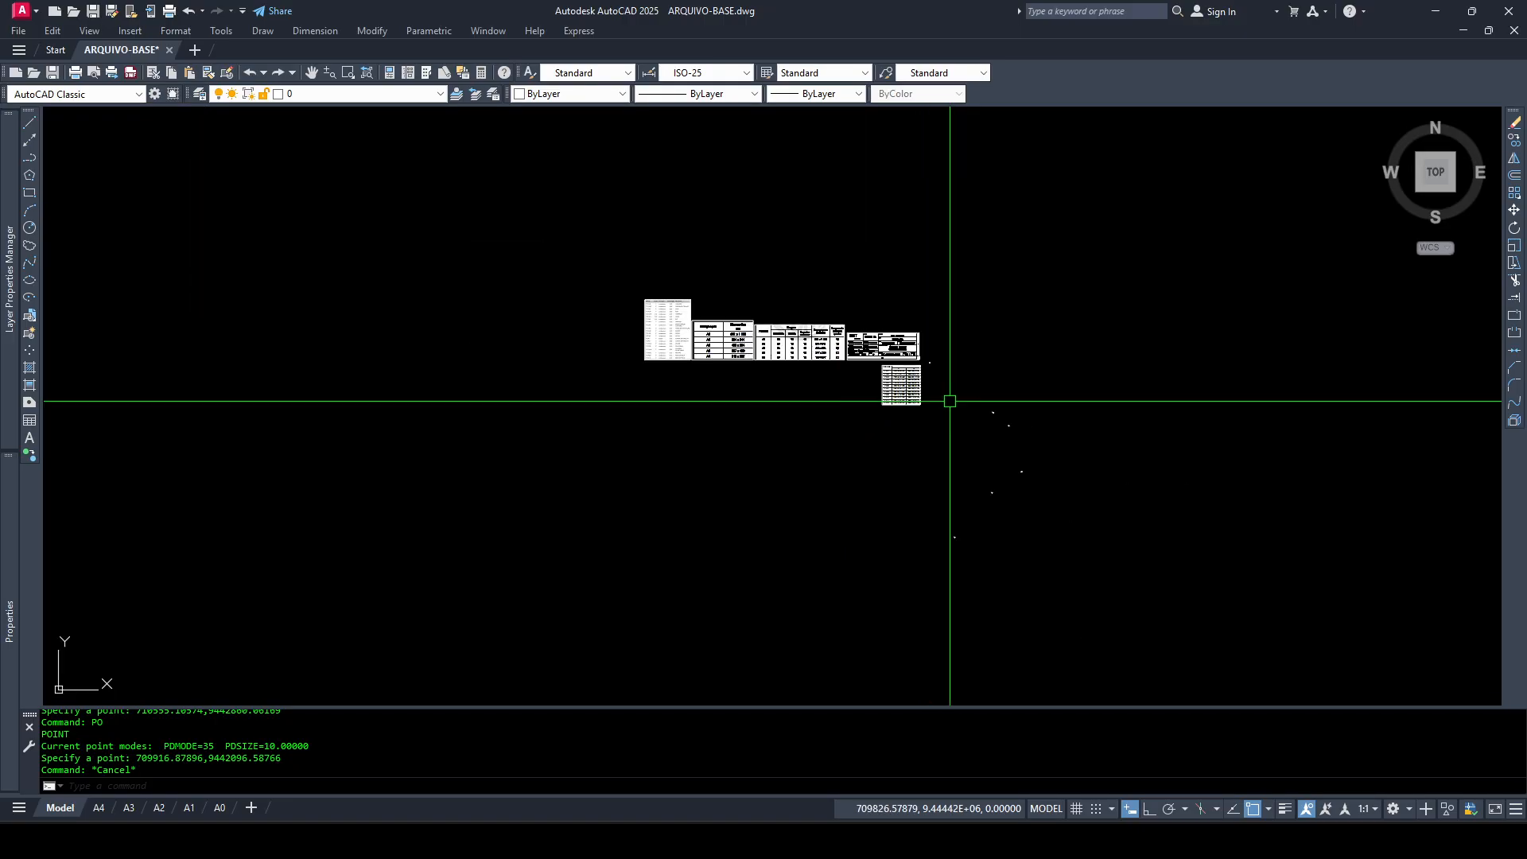
left_click(954, 542)
left_click(988, 580)
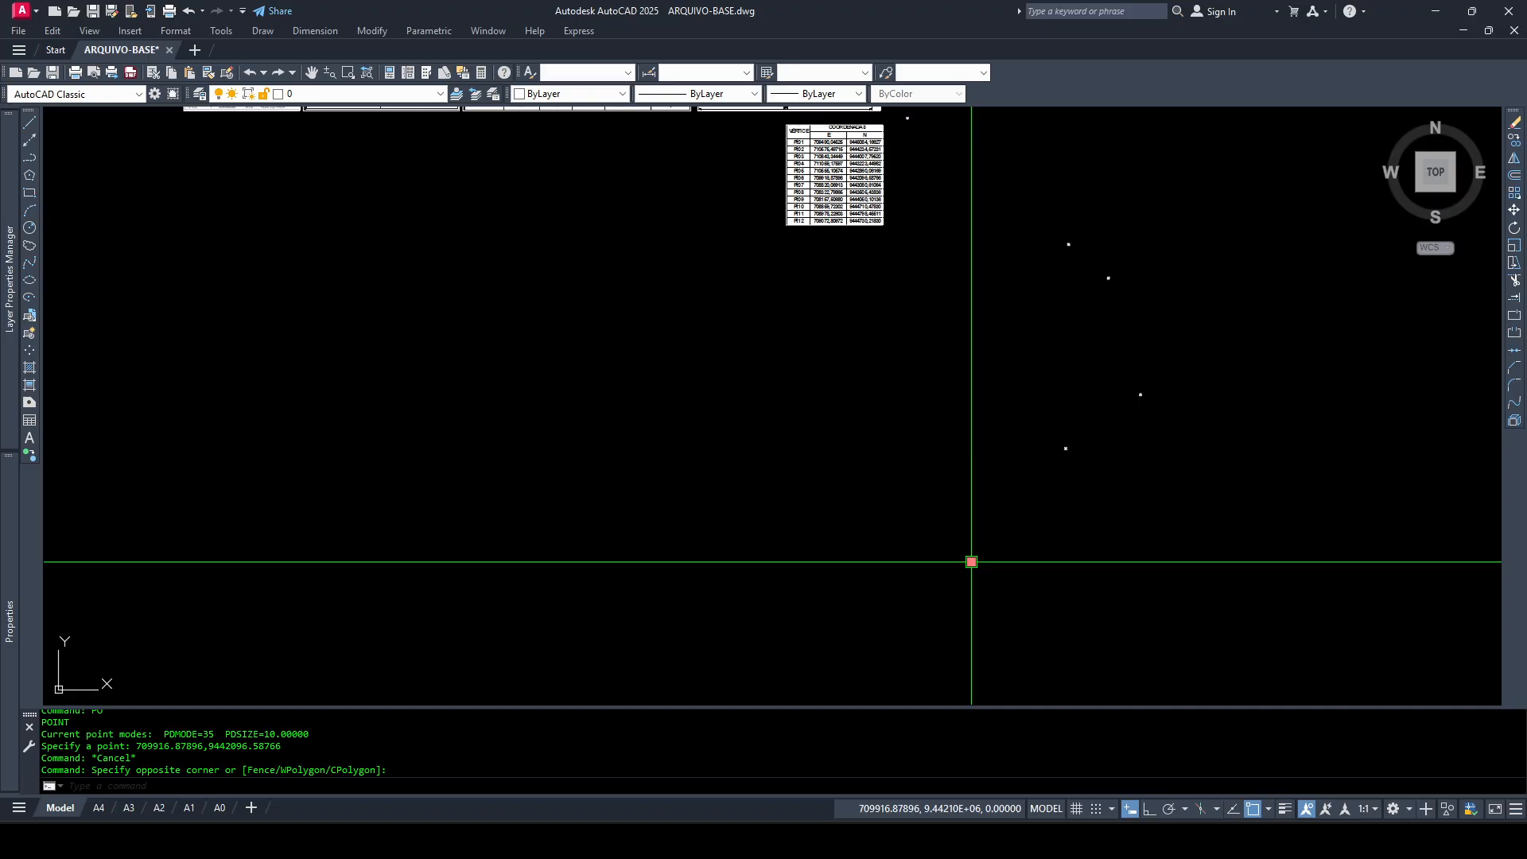
scroll(935, 182, "up", 4)
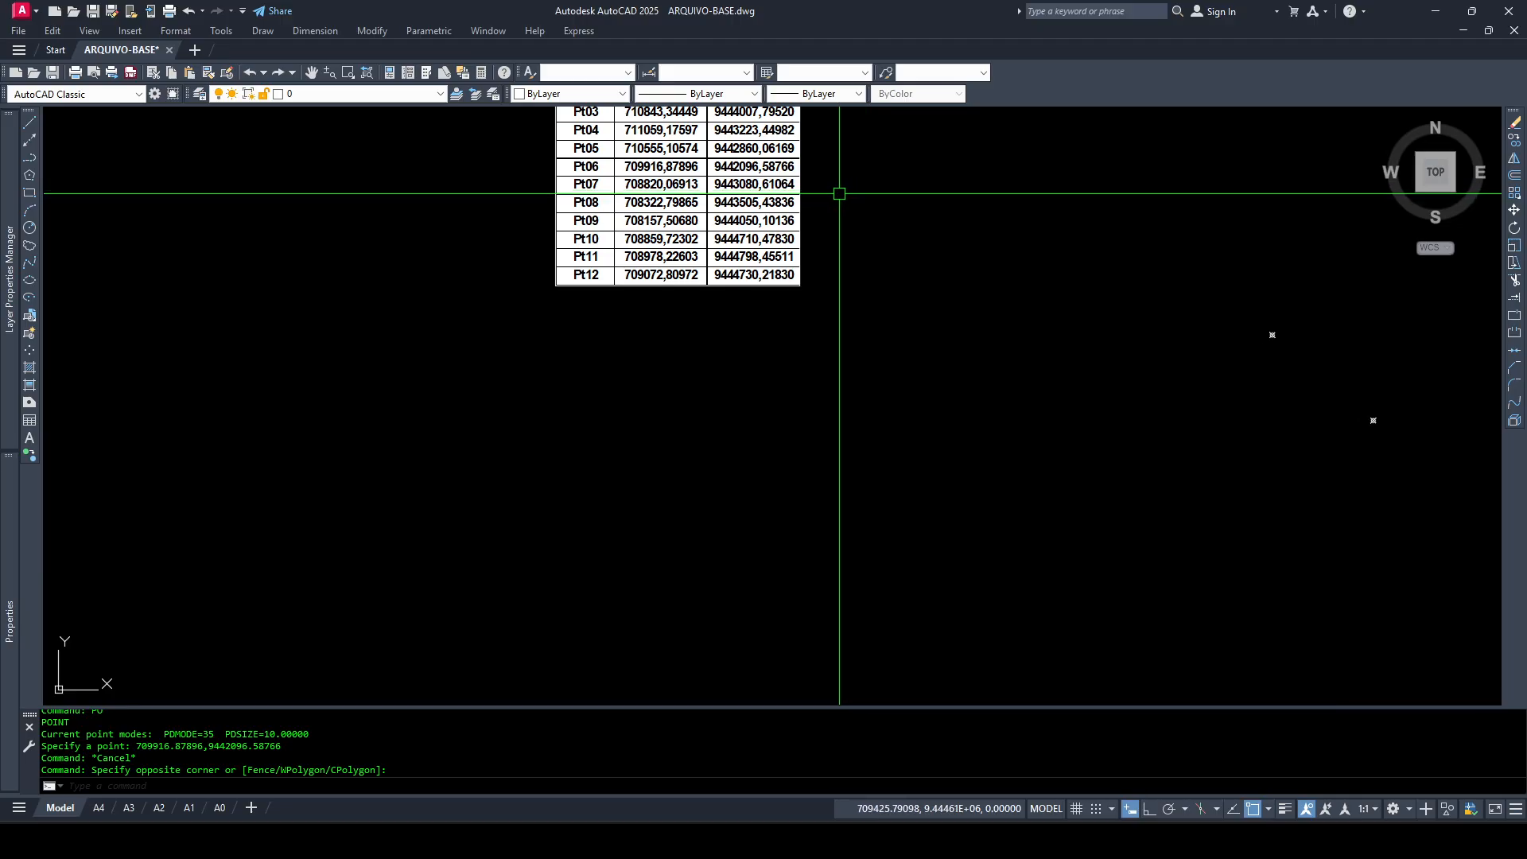
scroll(789, 174, "up", 2)
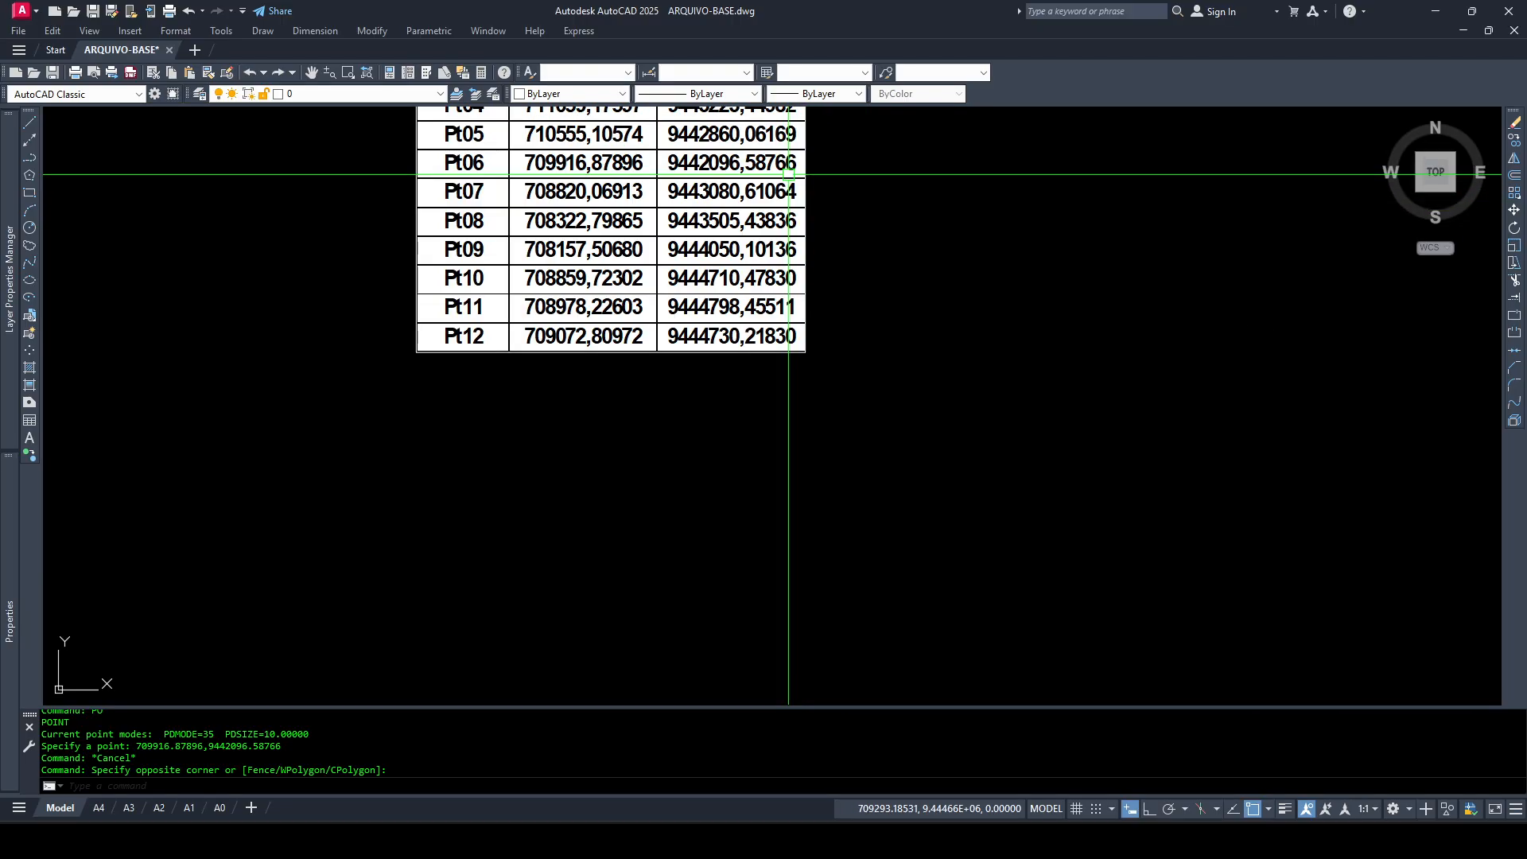
middle_click_drag(831, 211, 935, 224)
key("Escape")
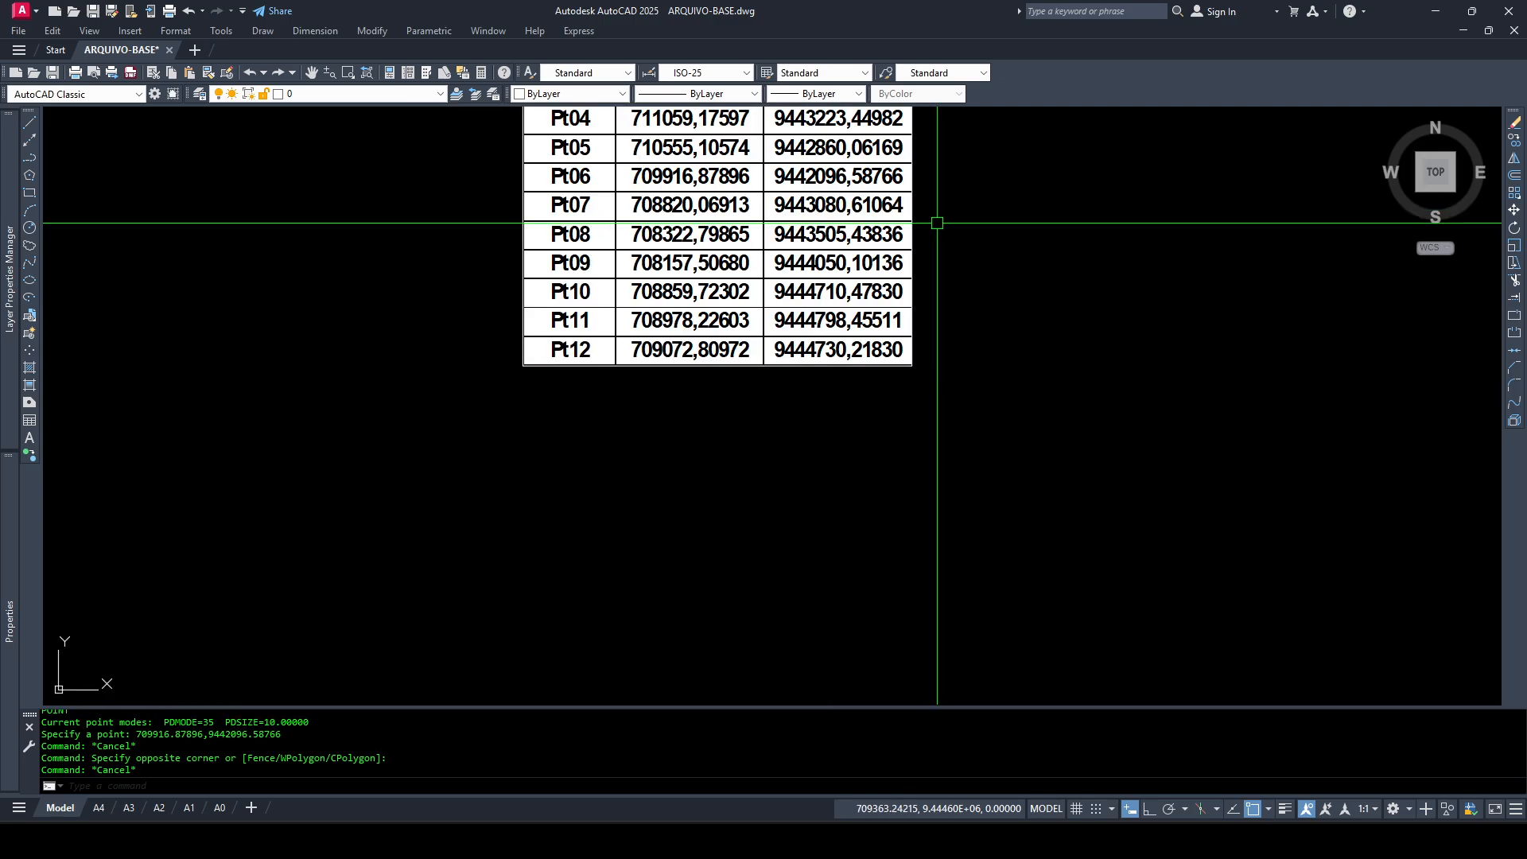
Plot a point for vertex Pt07 at E 708820.06913, N 9443080.61064
type("PO")
key("Return")
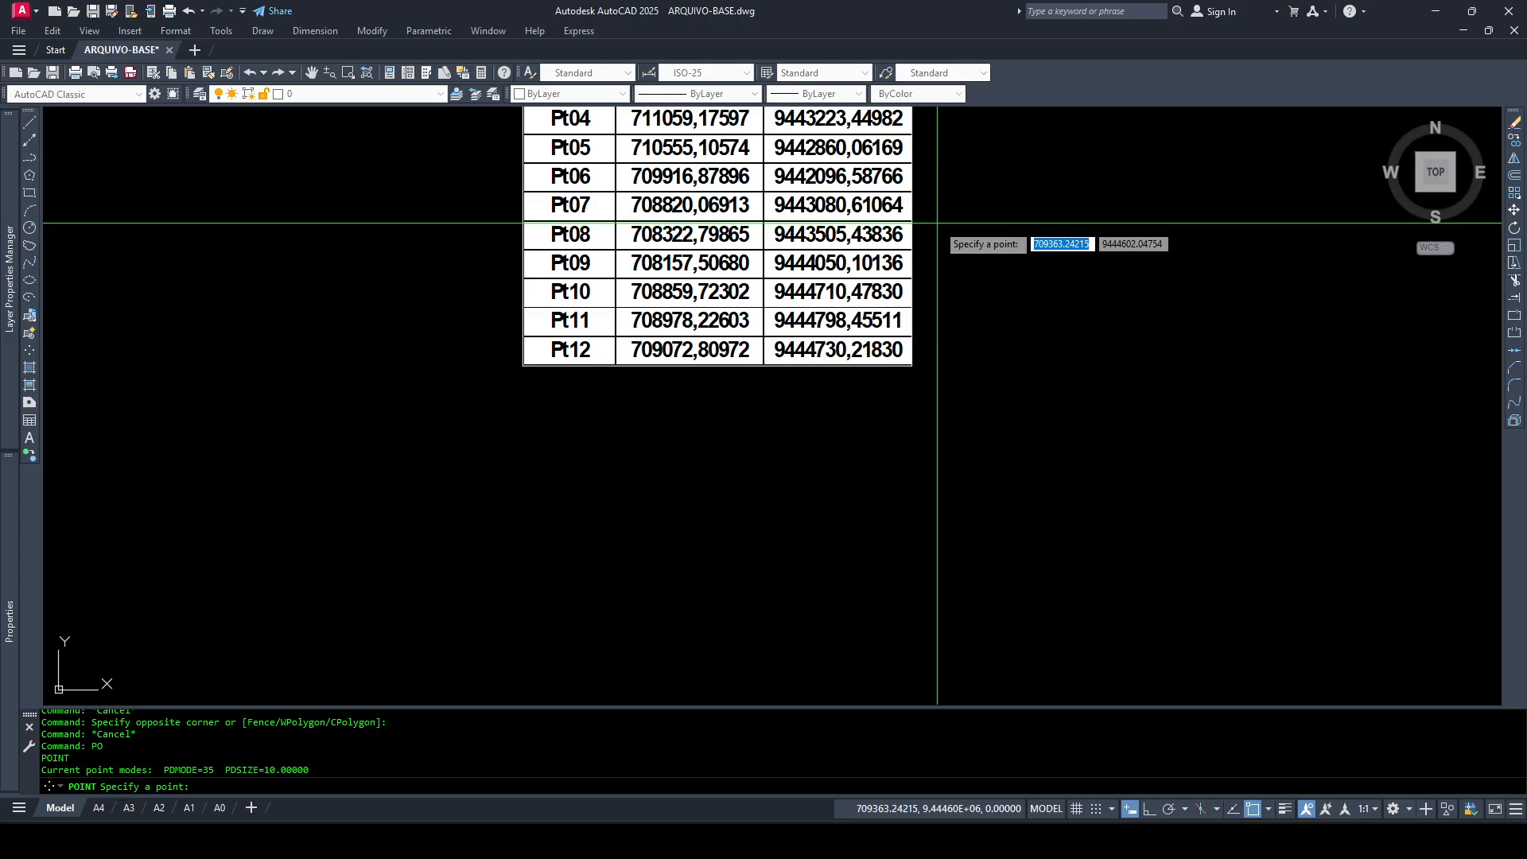
type("7088")
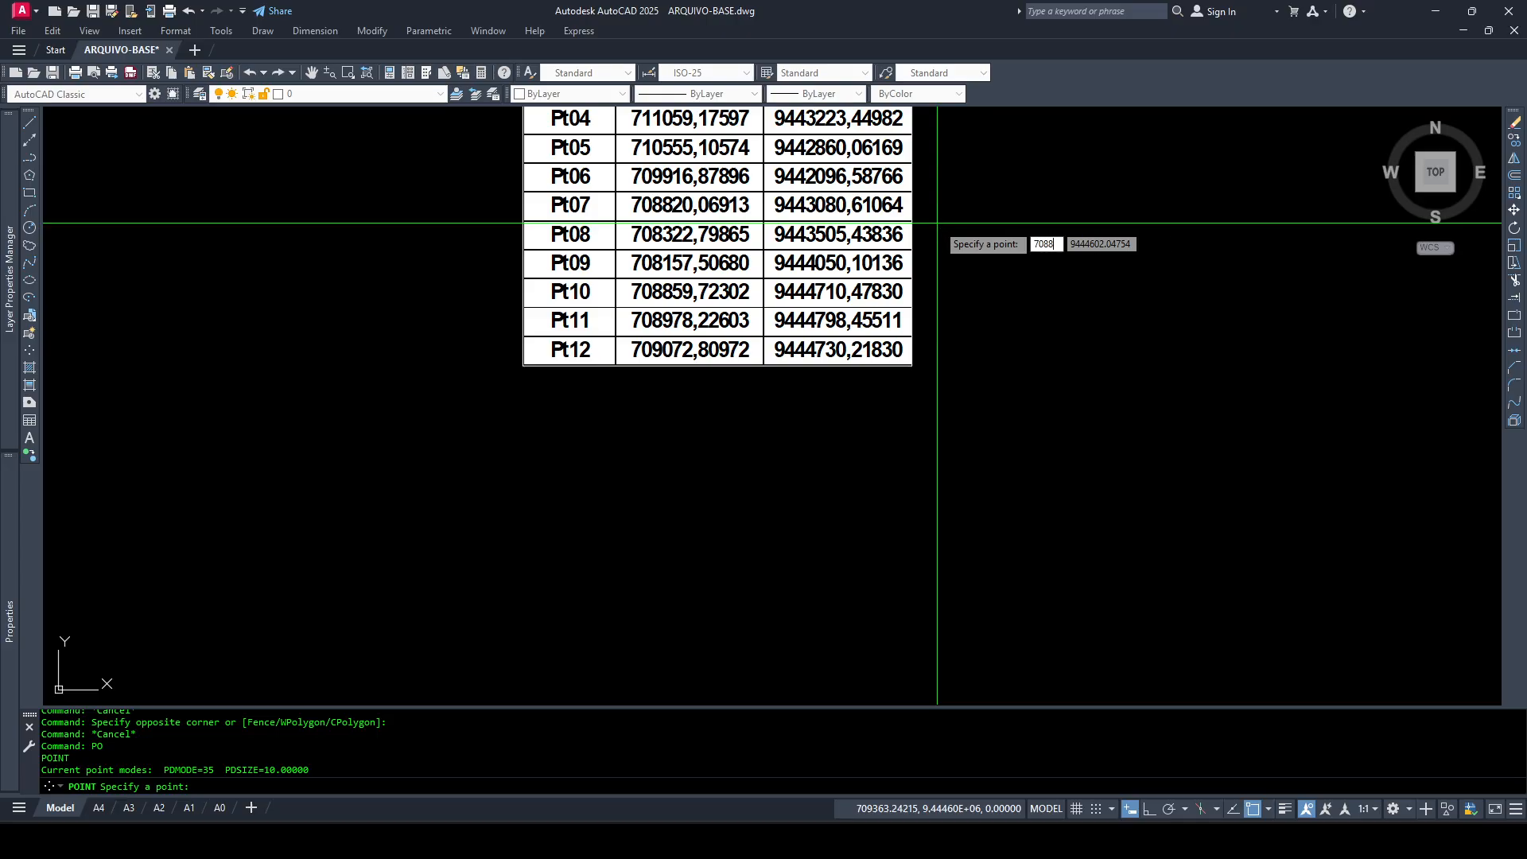
type("820.06913")
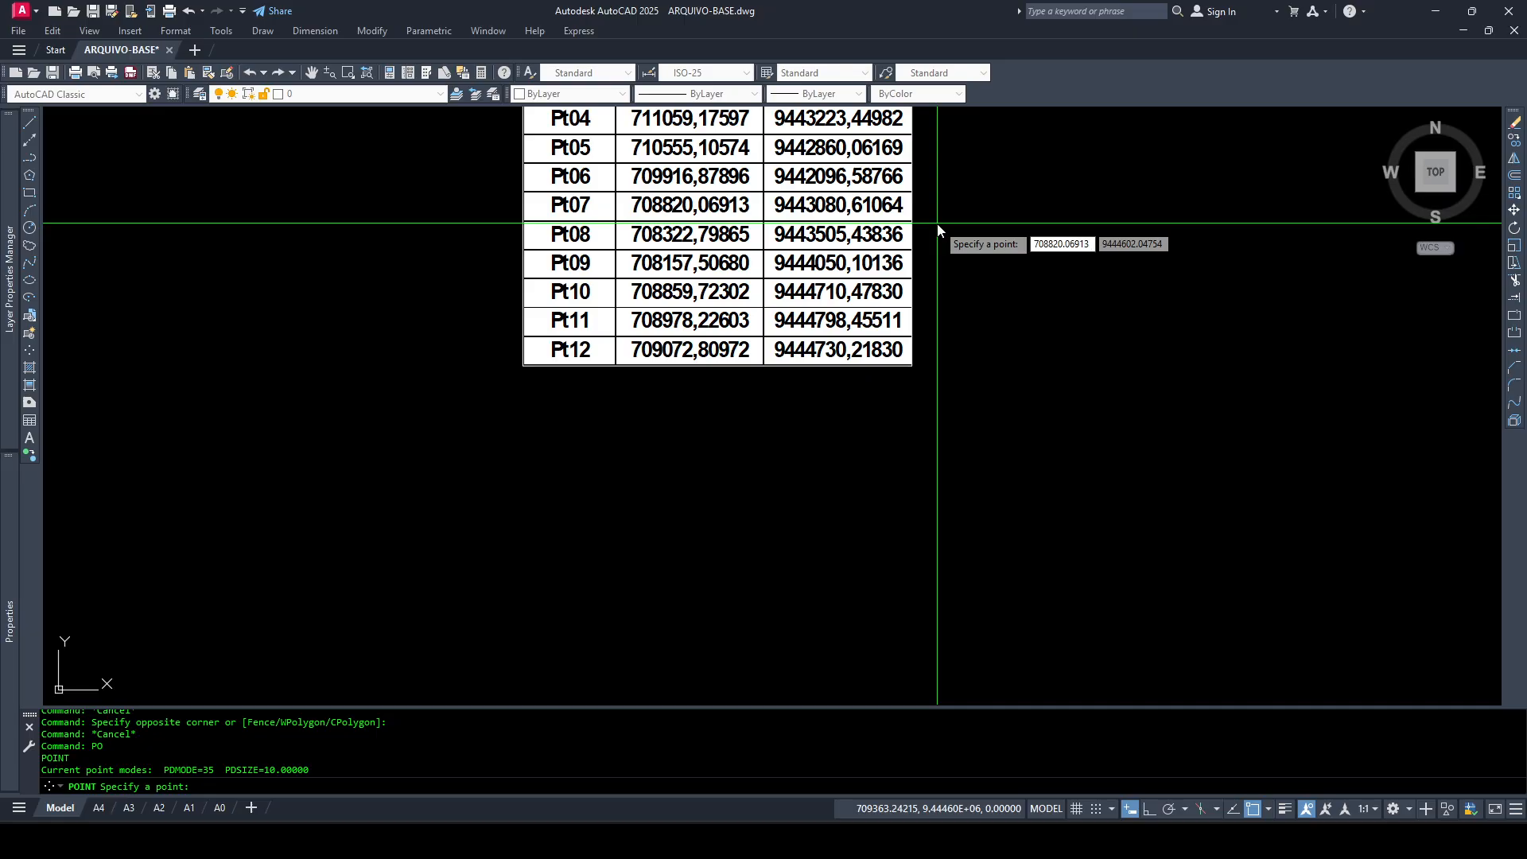
key("Tab")
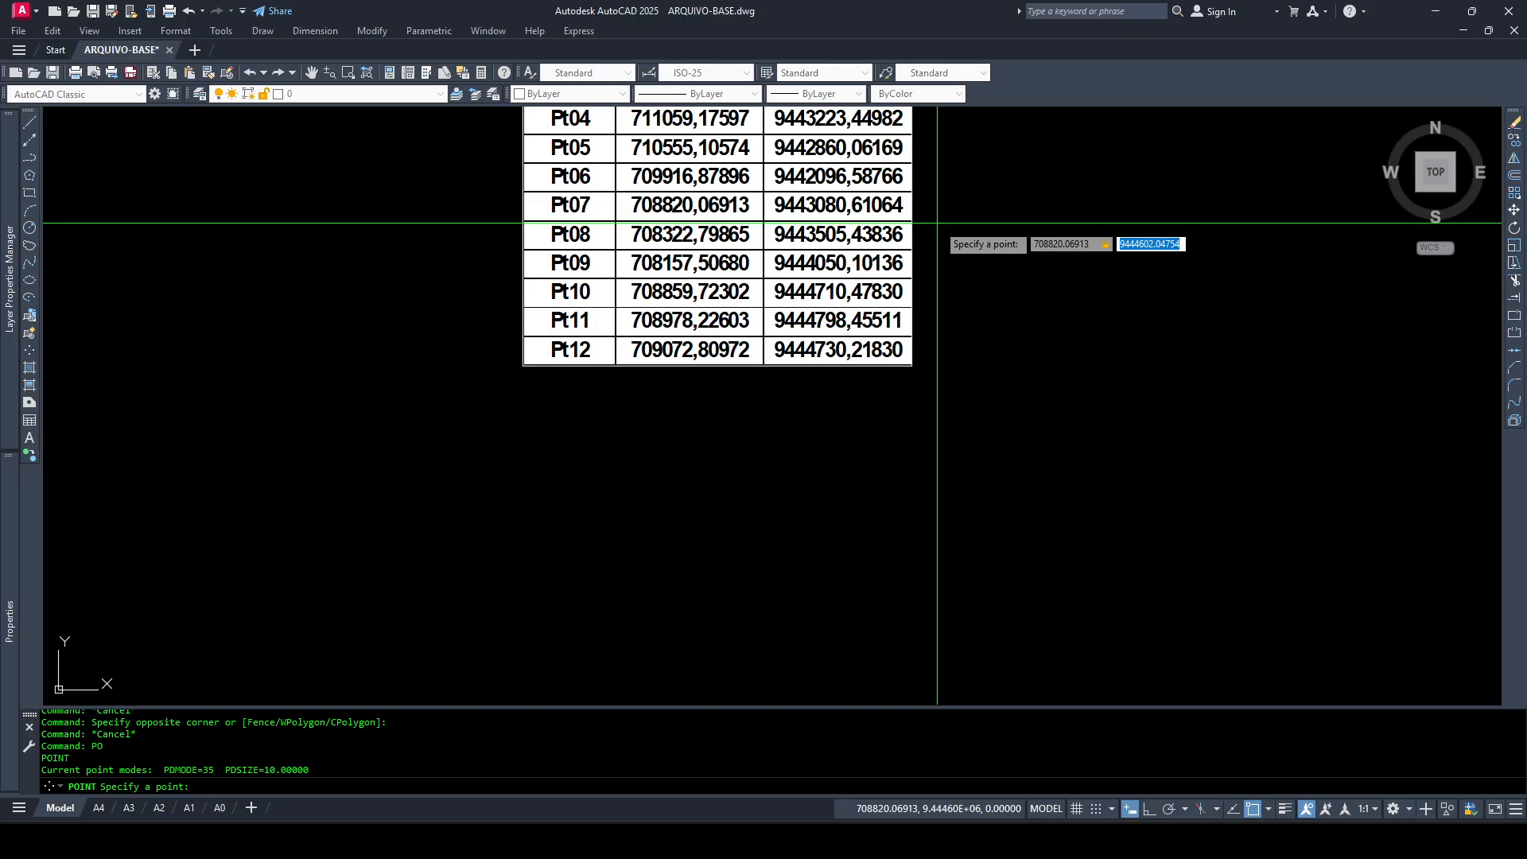
type("9443080.61064")
key("Return")
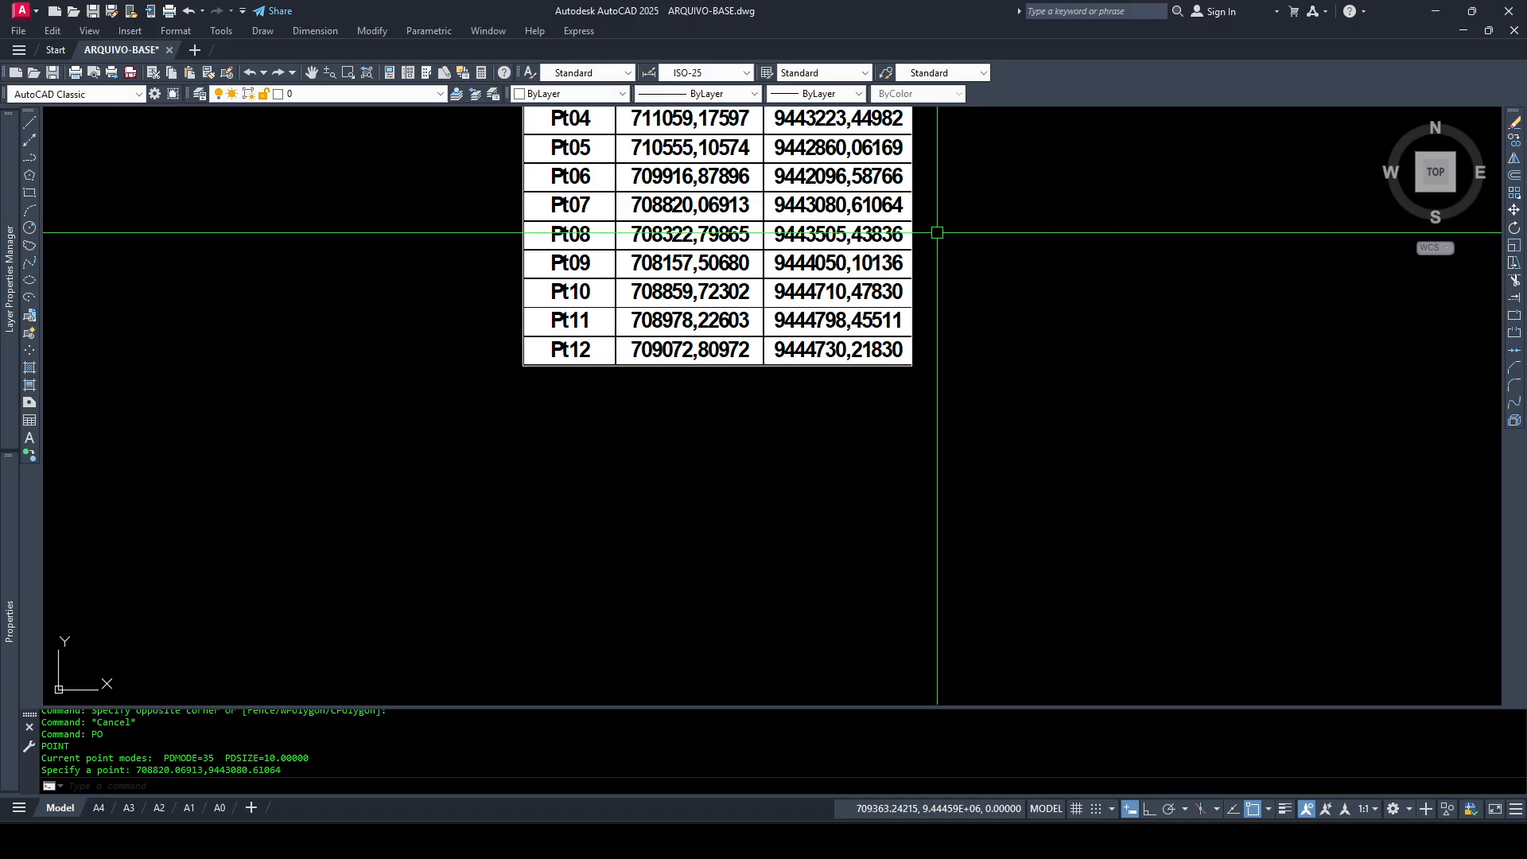
Plot a point for vertex Pt08 at E 708322.79865, N 9443505.43836
type("PO")
key("Return")
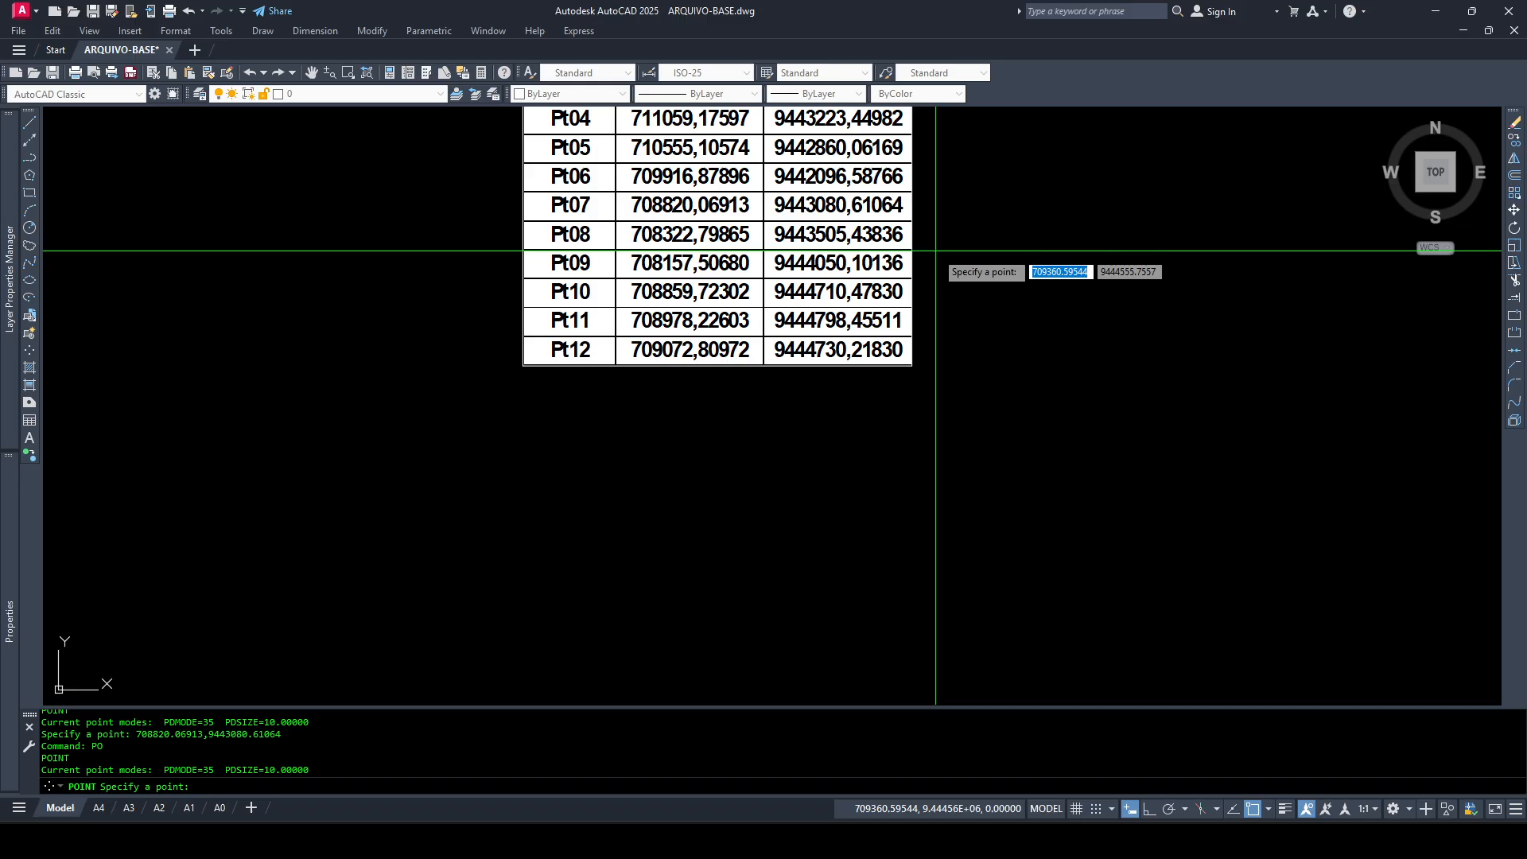
type("708322")
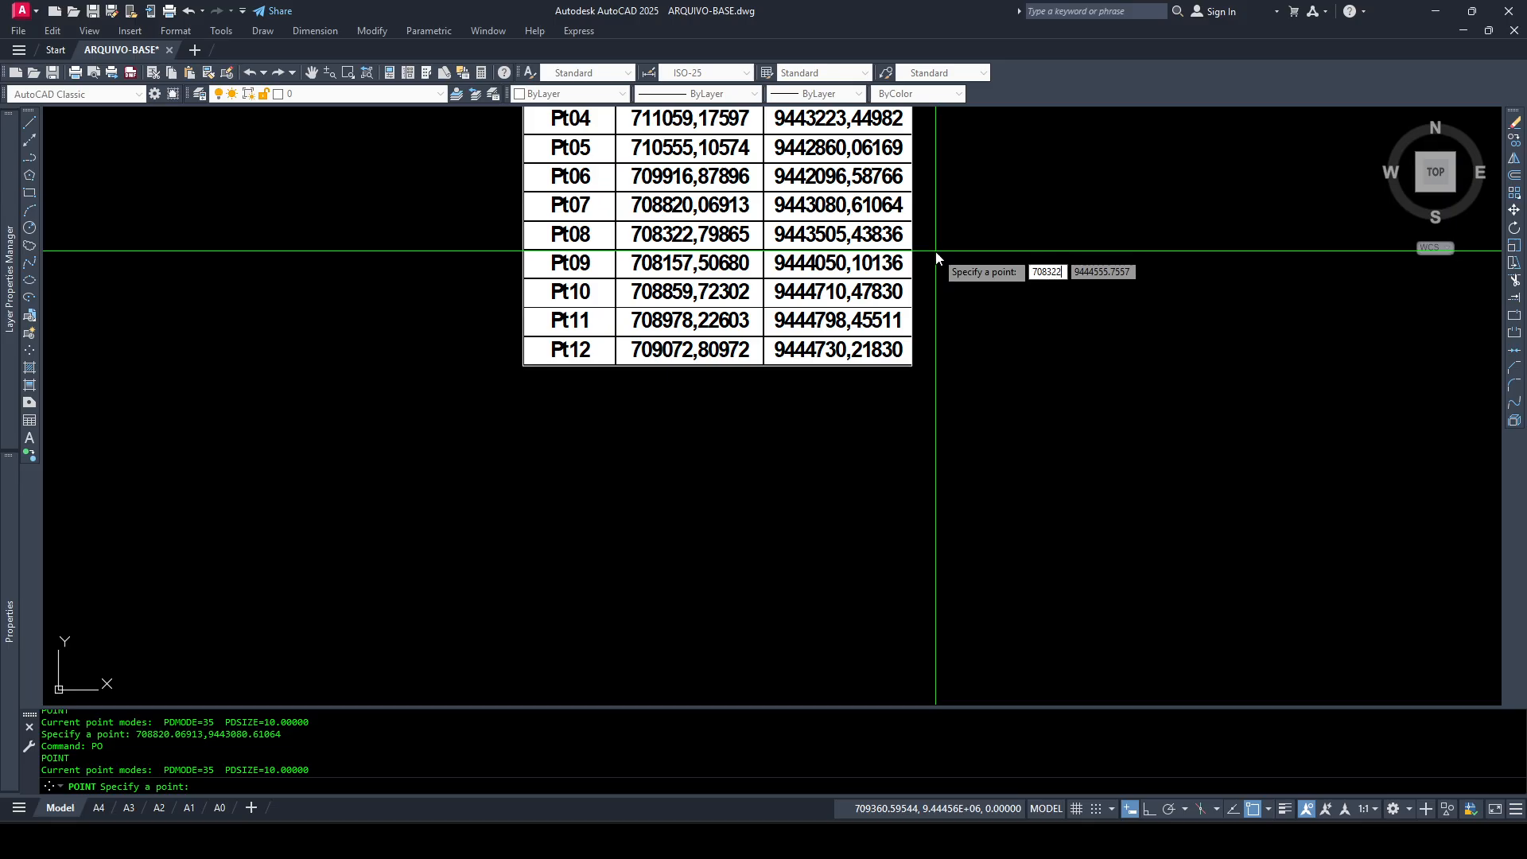
type(".79865")
key("Tab")
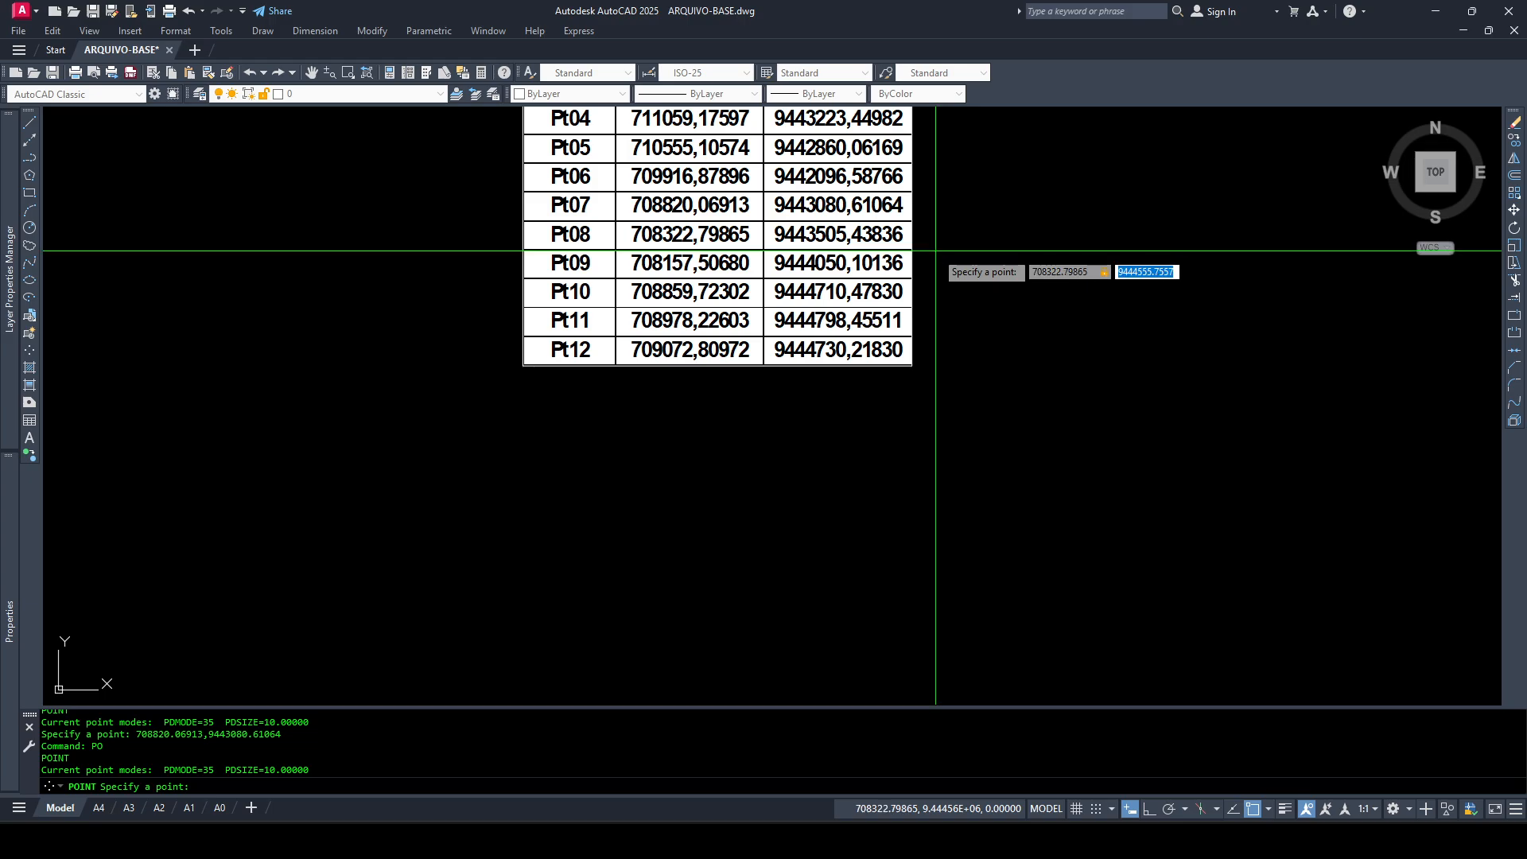
type("9443505.43836")
key("Return")
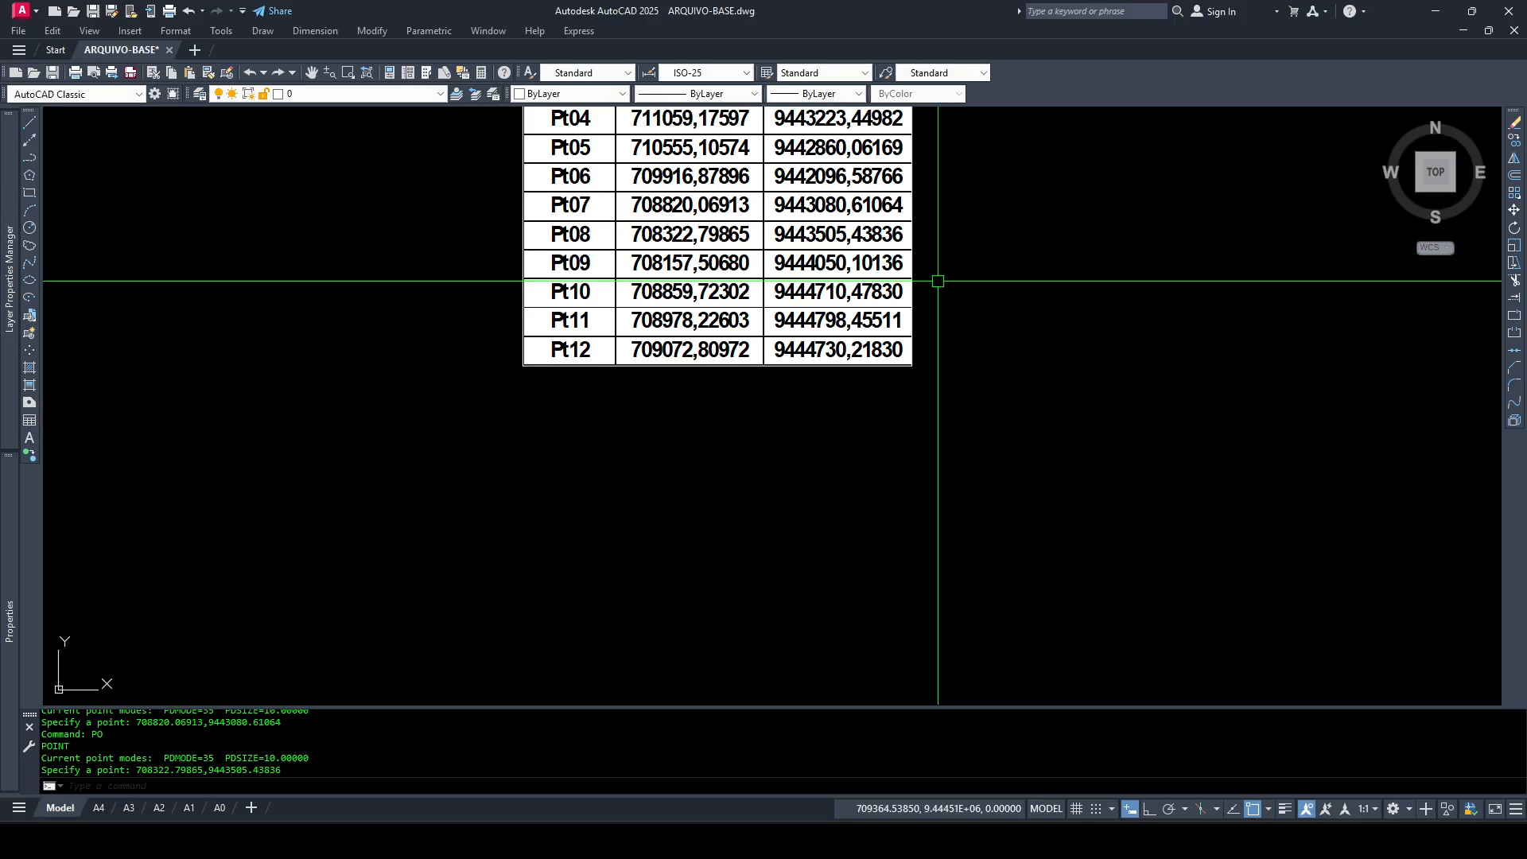
Plot a point for vertex Pt09 at E 708157.50680, N 9444050.10136
type("PO")
key("Return")
type("70")
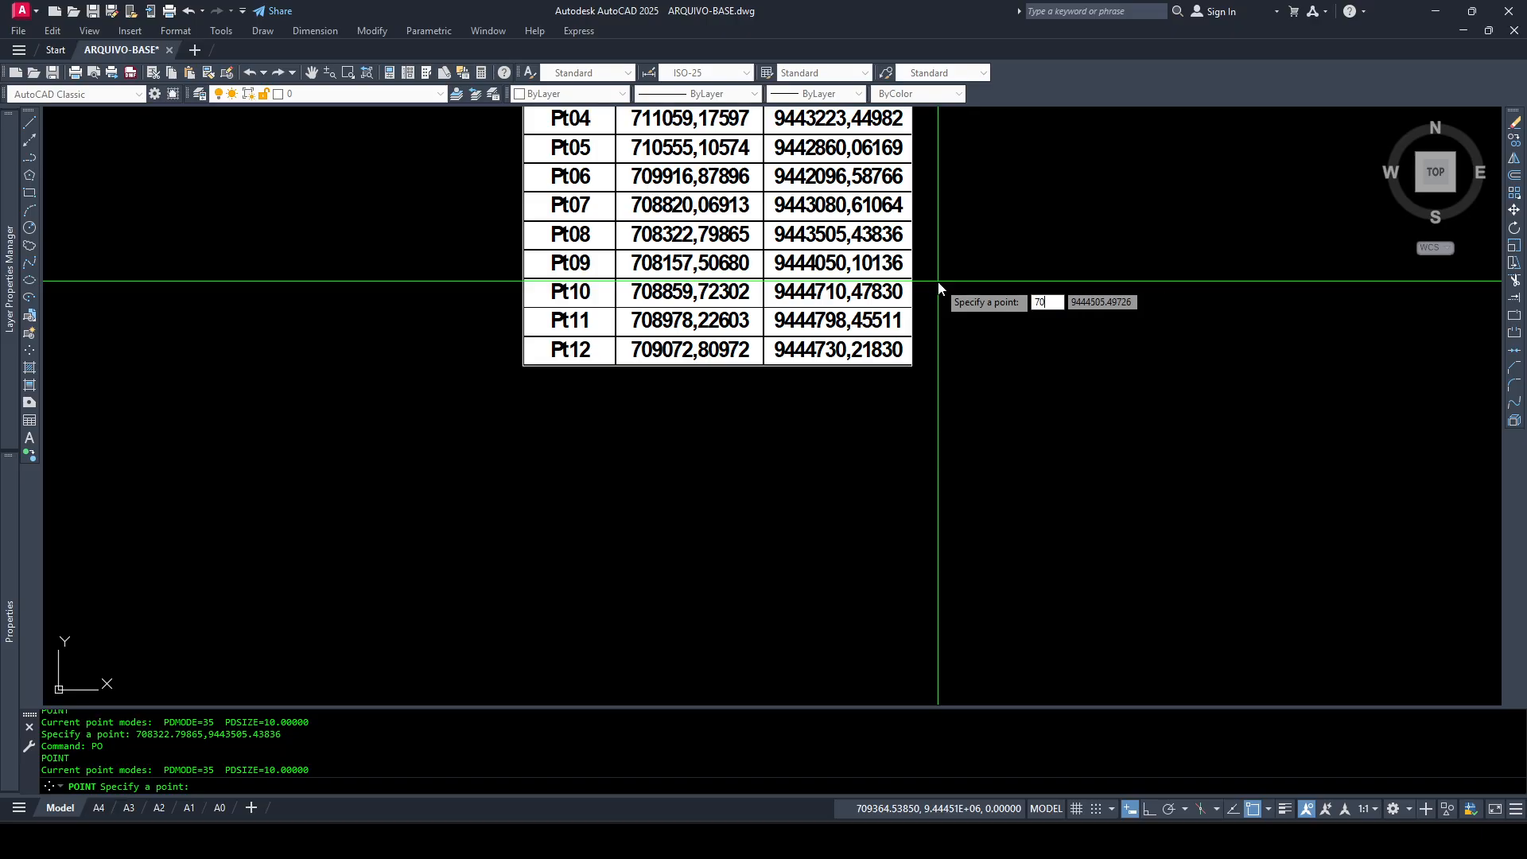
type("8")
type("157")
type(",")
type("5060")
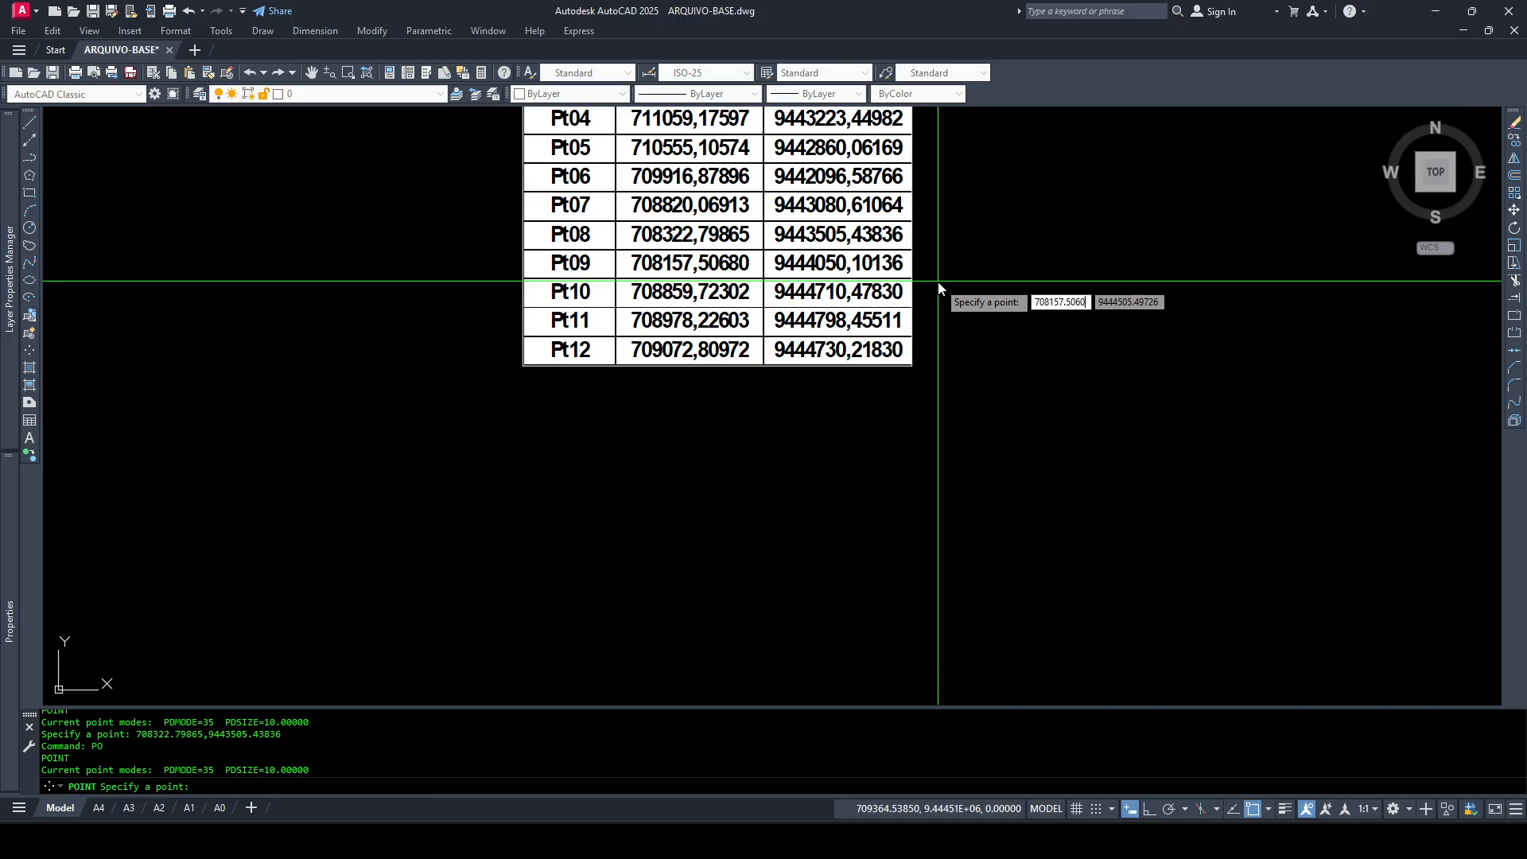
key("BackSpace")
type("80")
key("Tab")
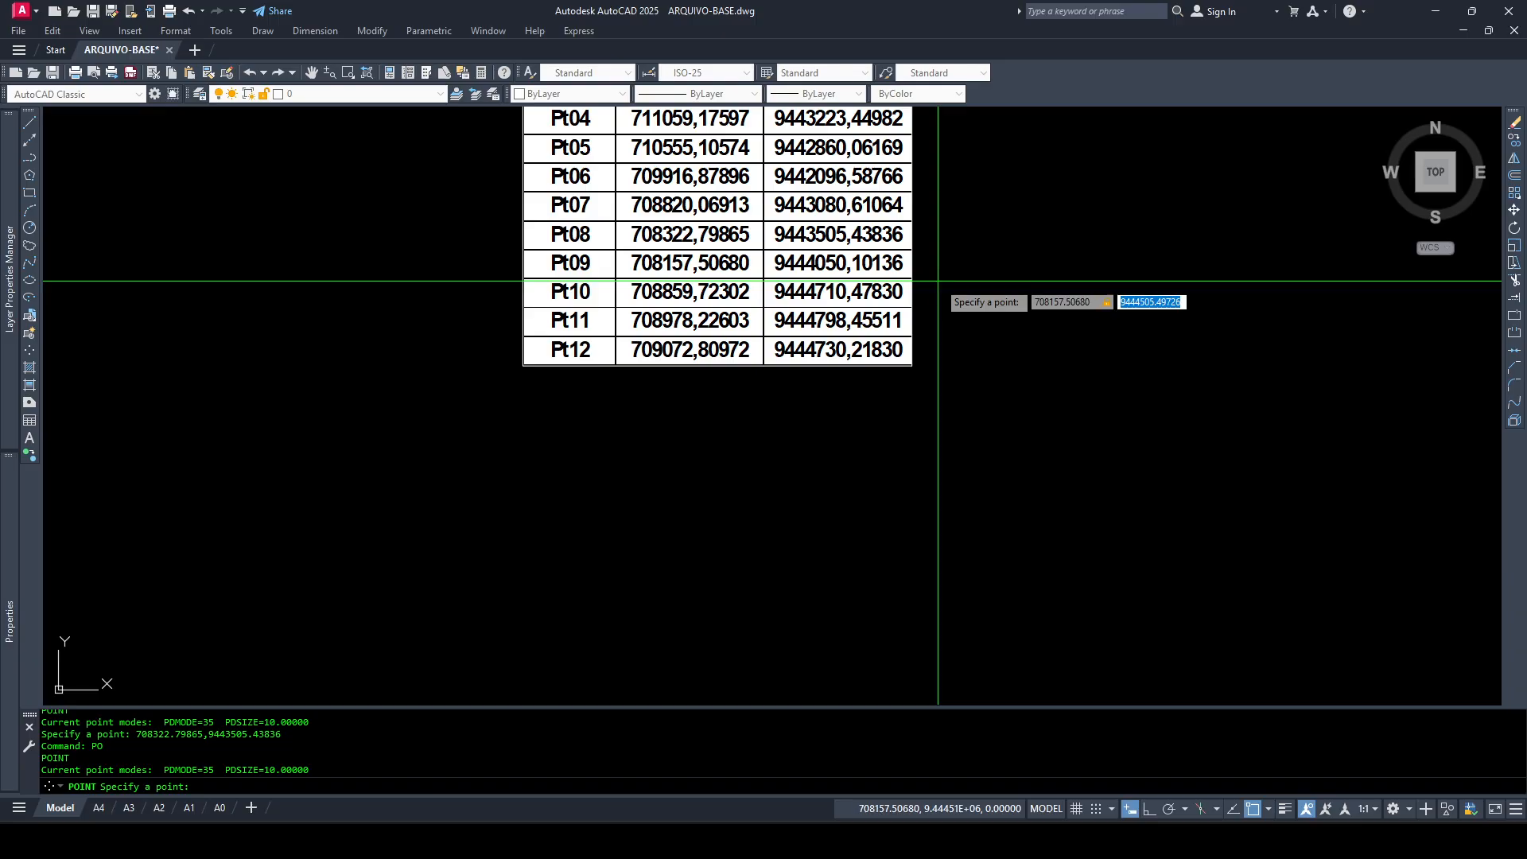
type("9444050.10136")
key("Return")
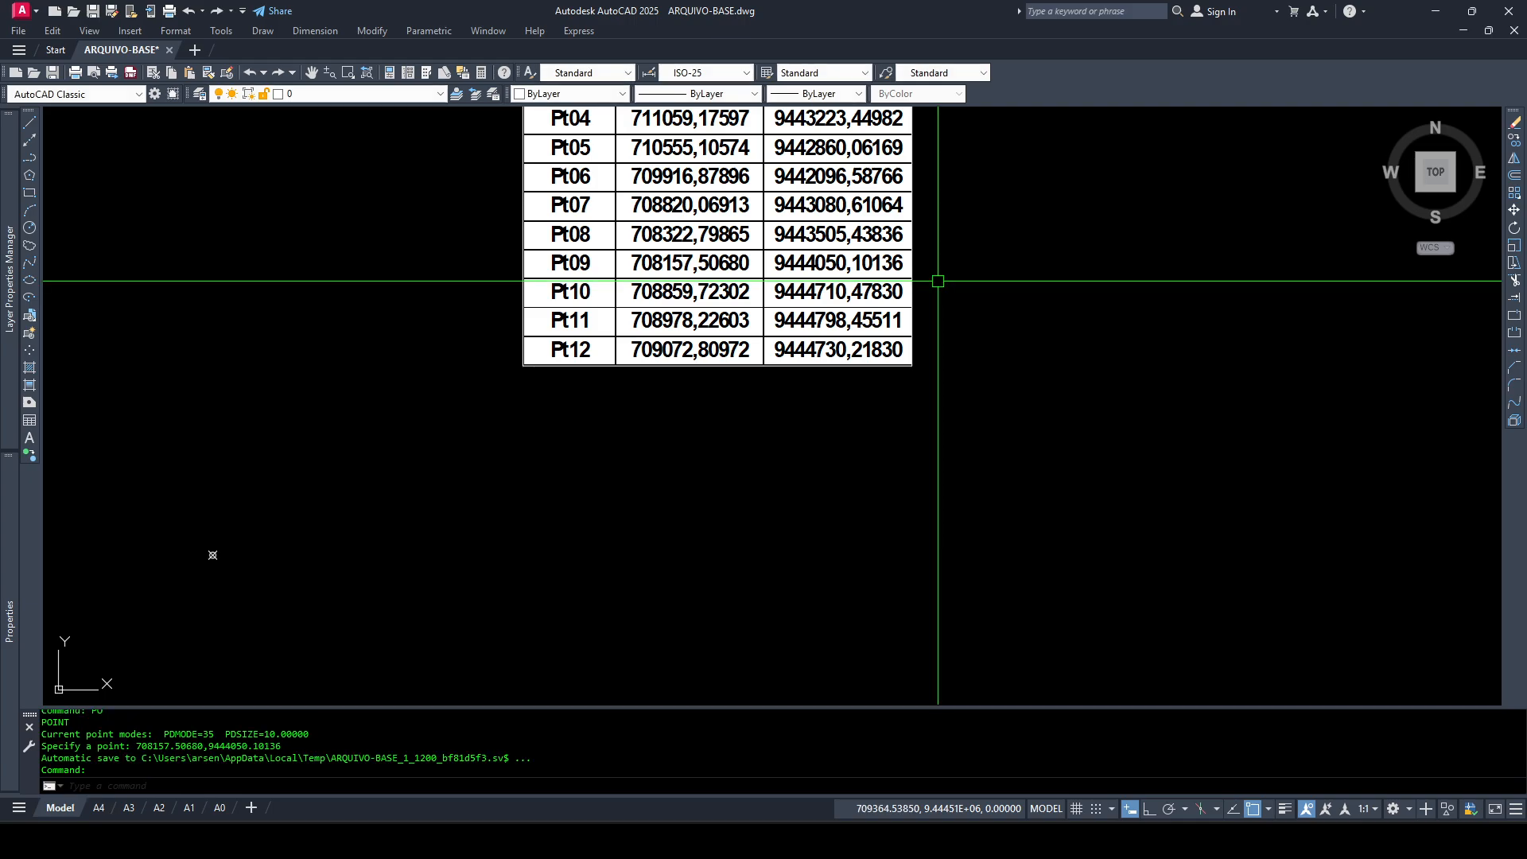
Plot a point for vertex Pt10 at E 708859.72302, N 9444710.47830
type("PO")
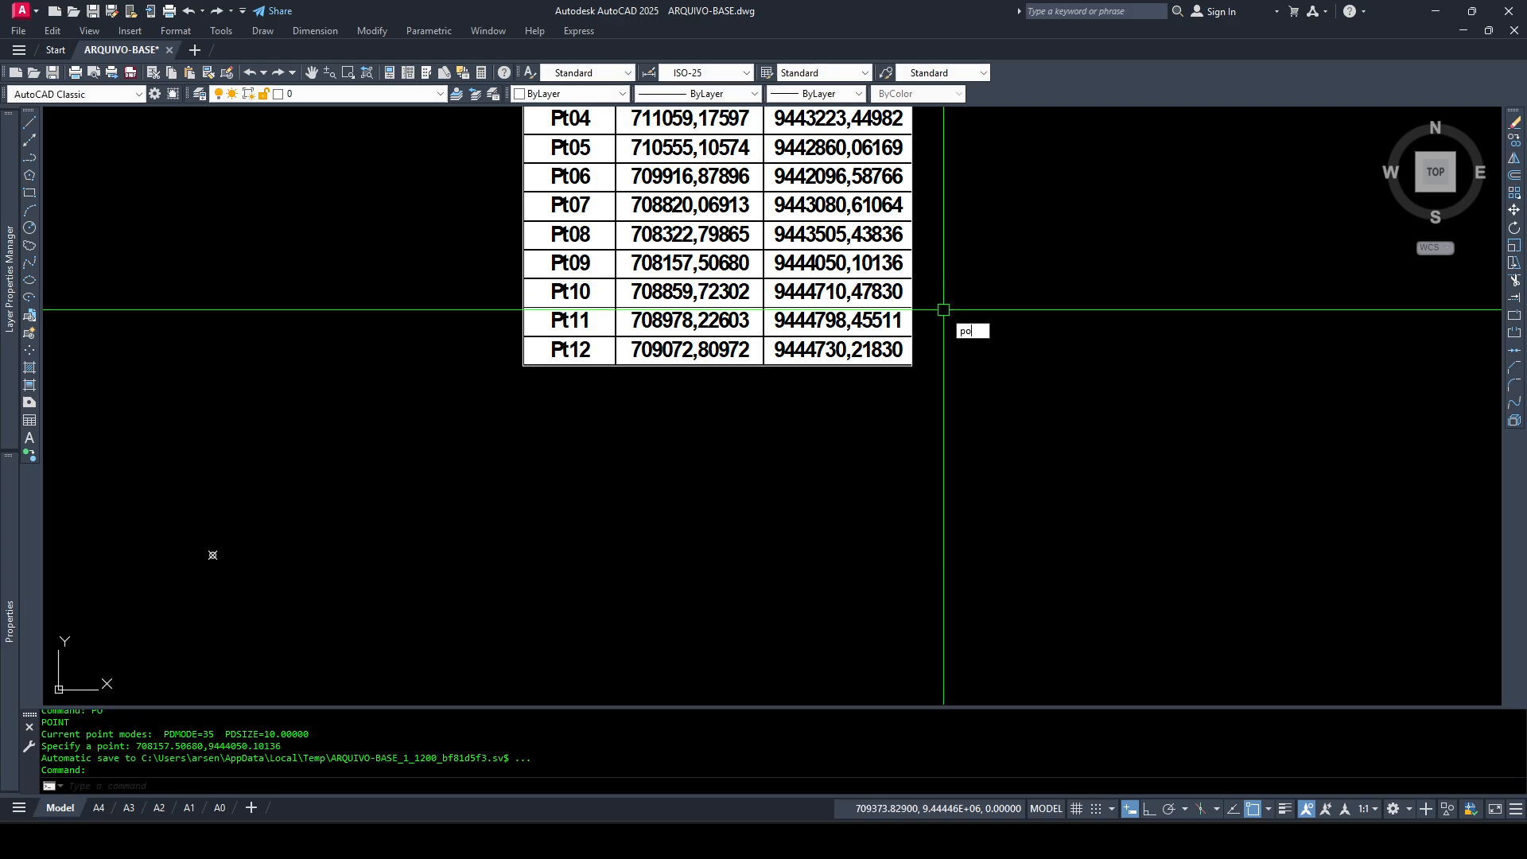
key("Return")
type("70")
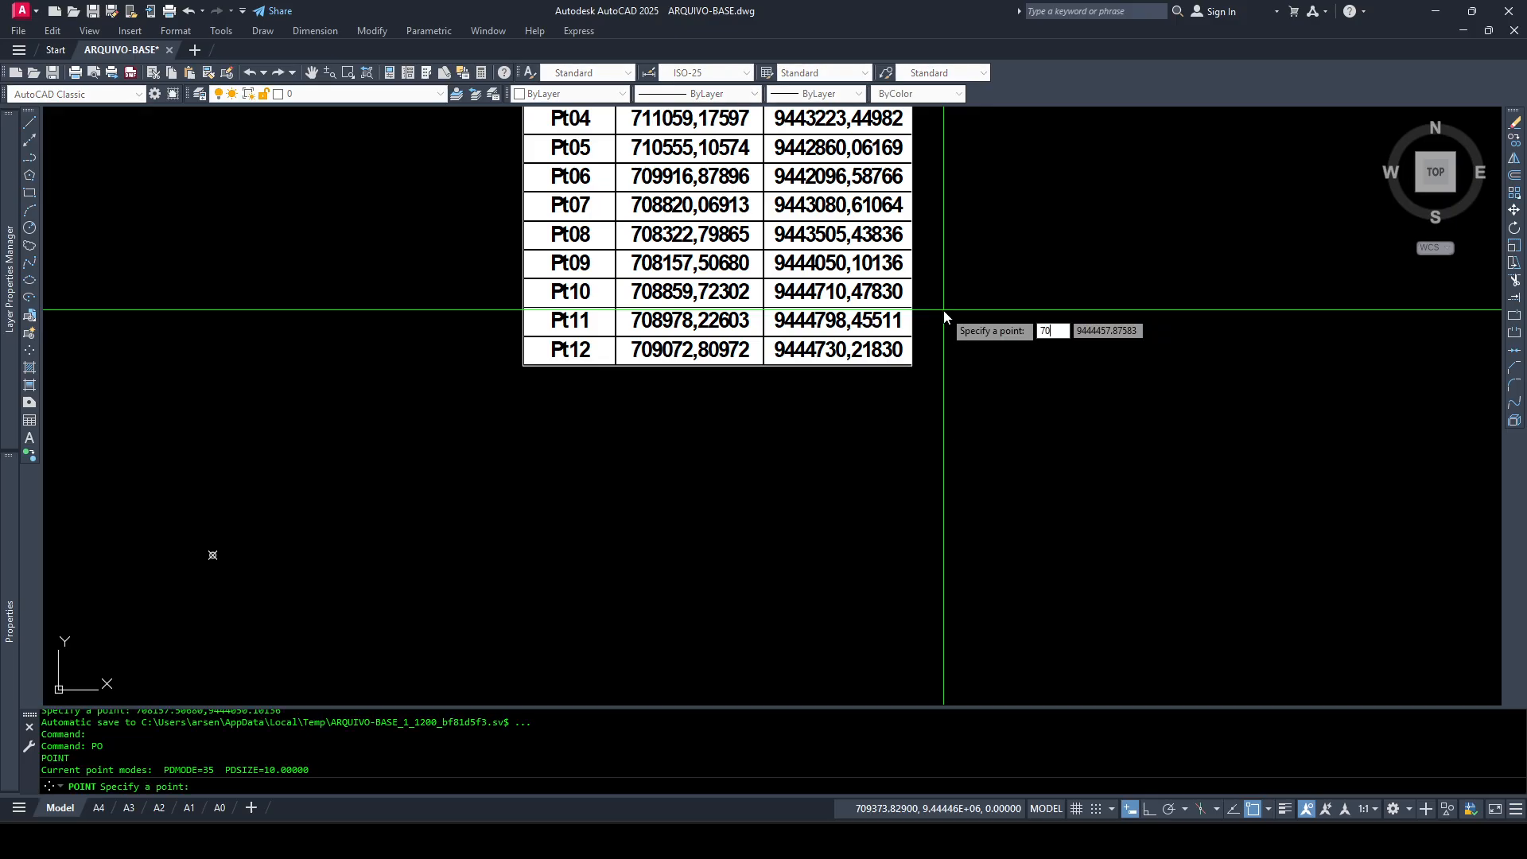
type("8859.72302")
key("Tab")
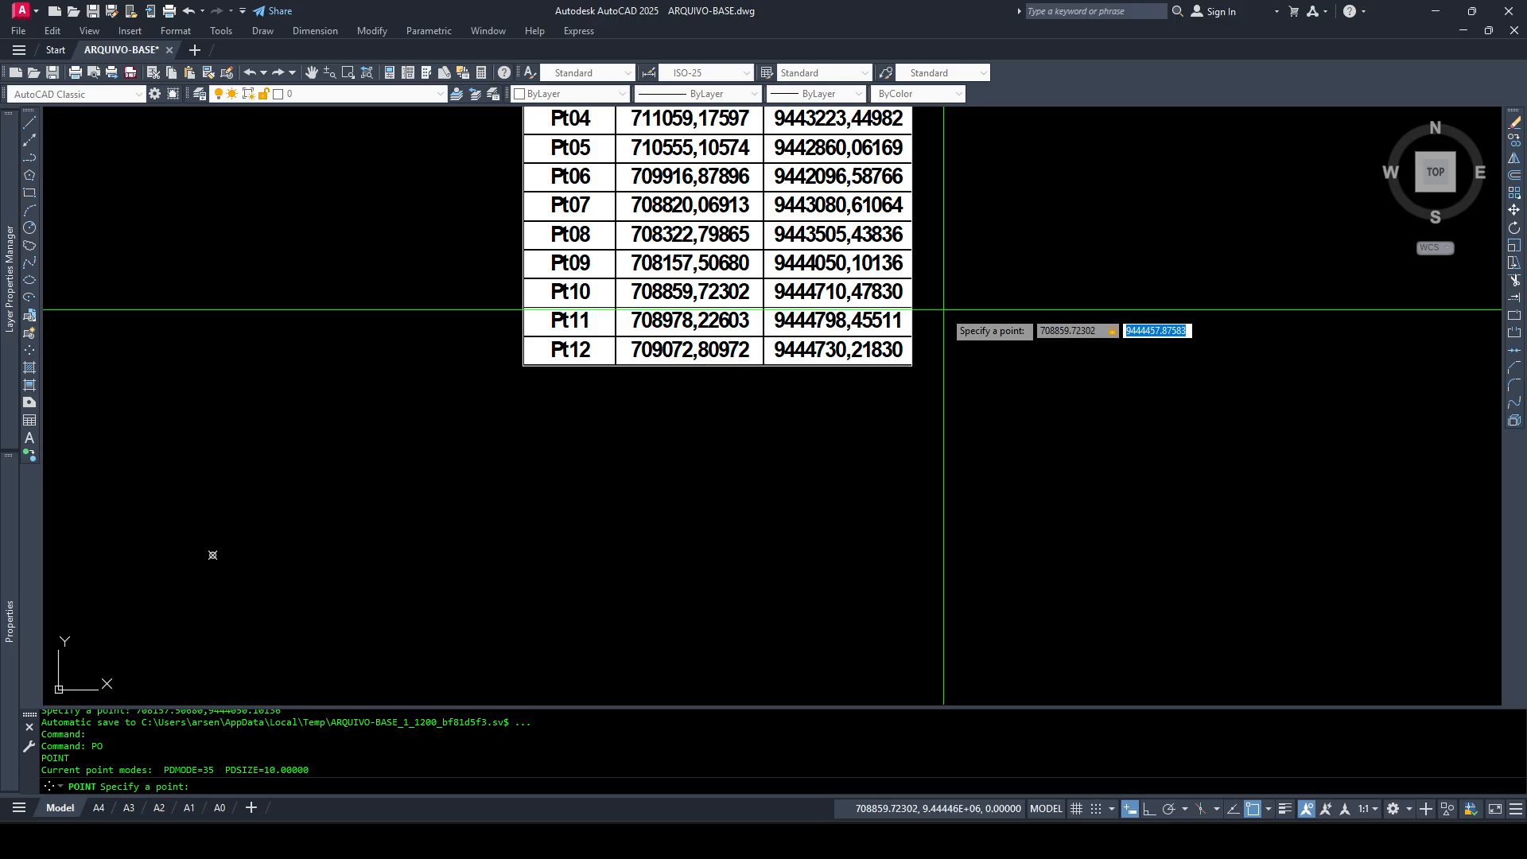
type("9444710.47830")
key("Return")
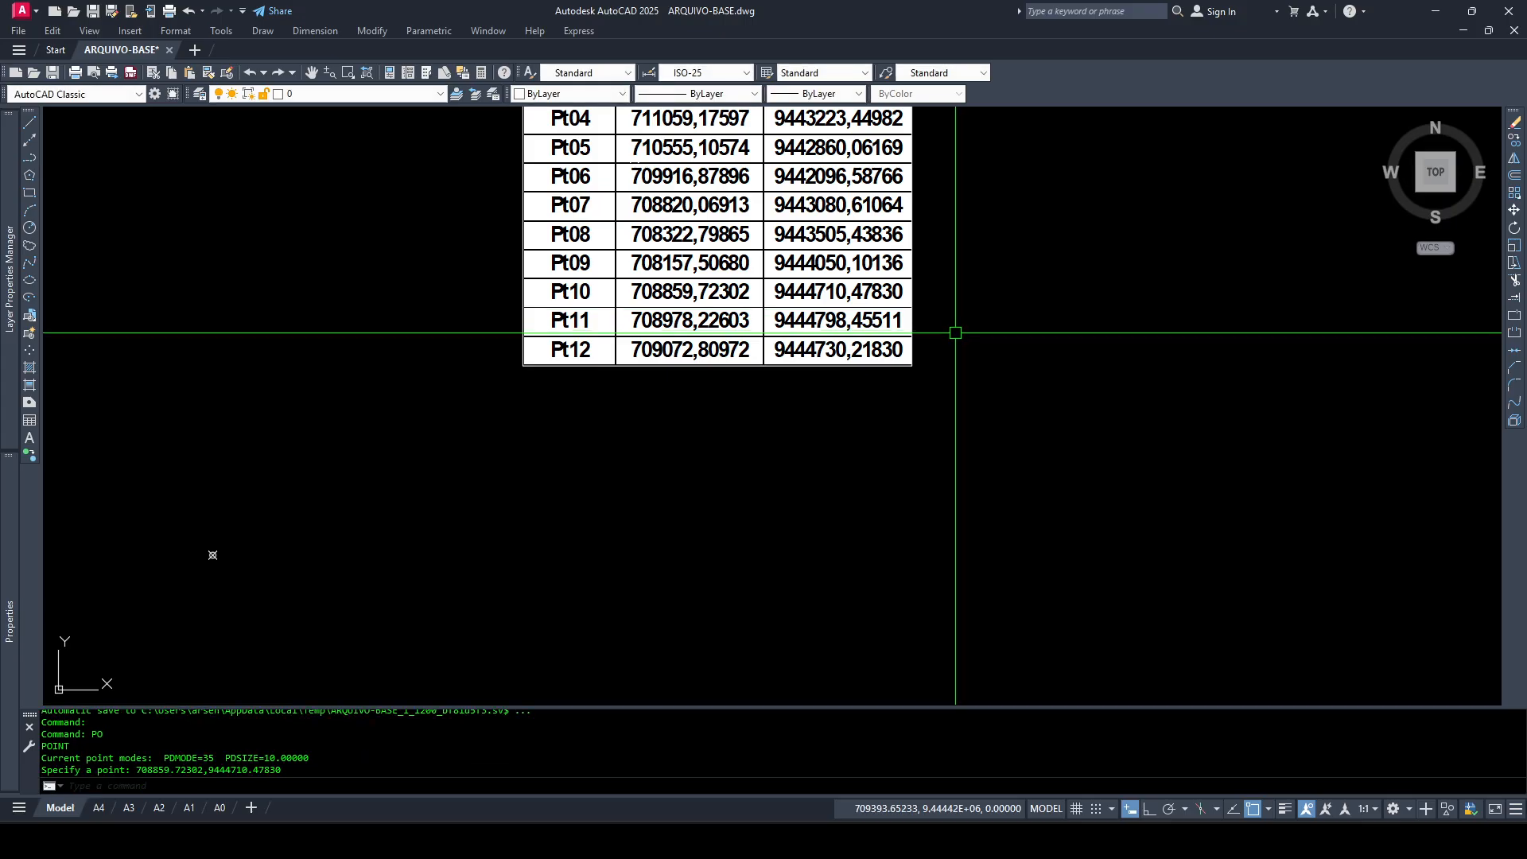
Plot a point for vertex Pt11 at E 708978.22603, N 9444798.45511
type("PO")
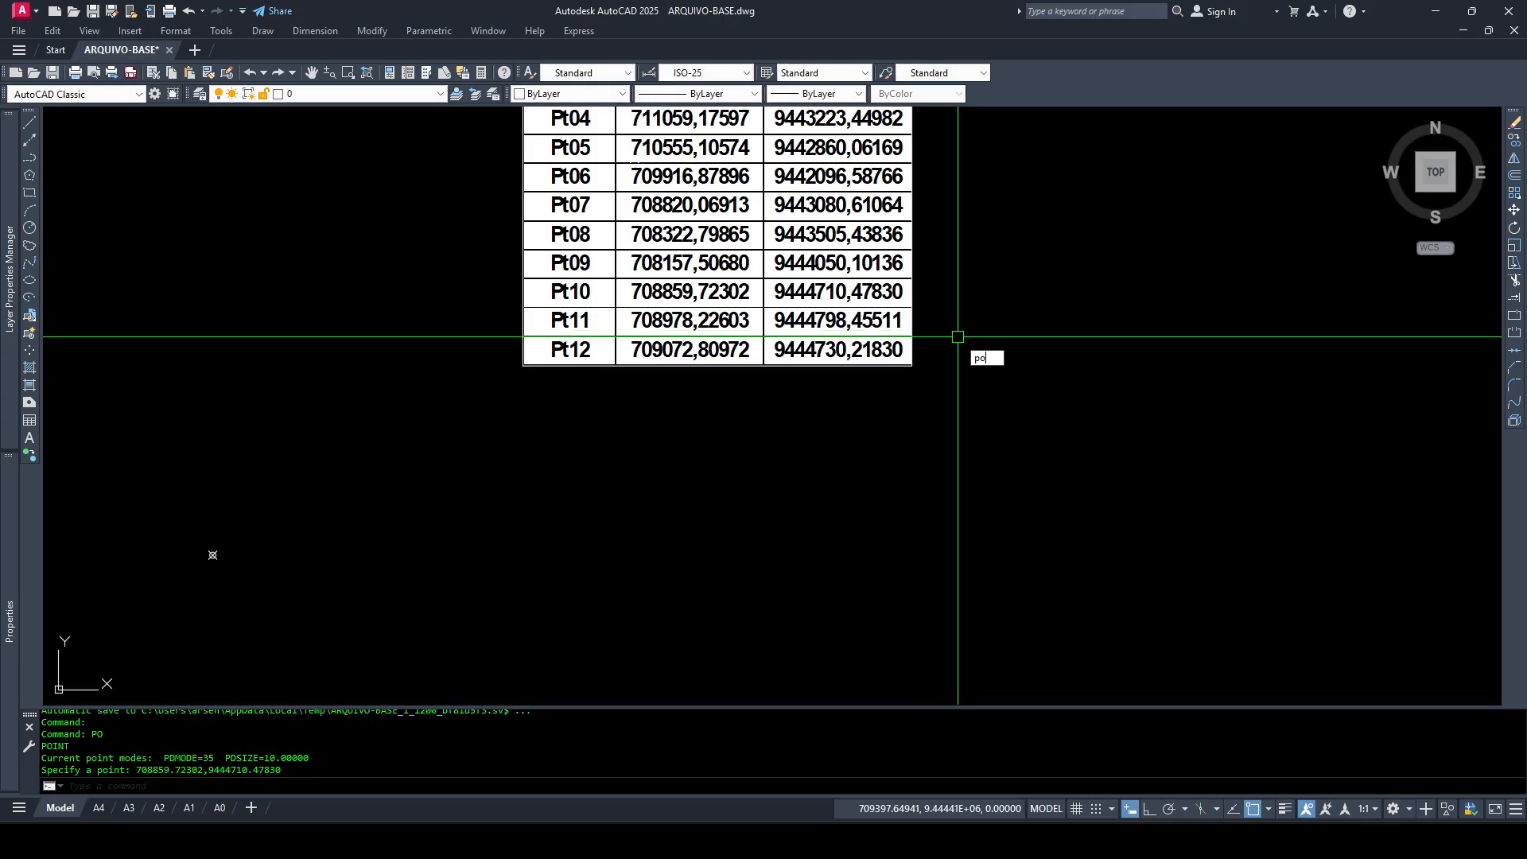
key("Return")
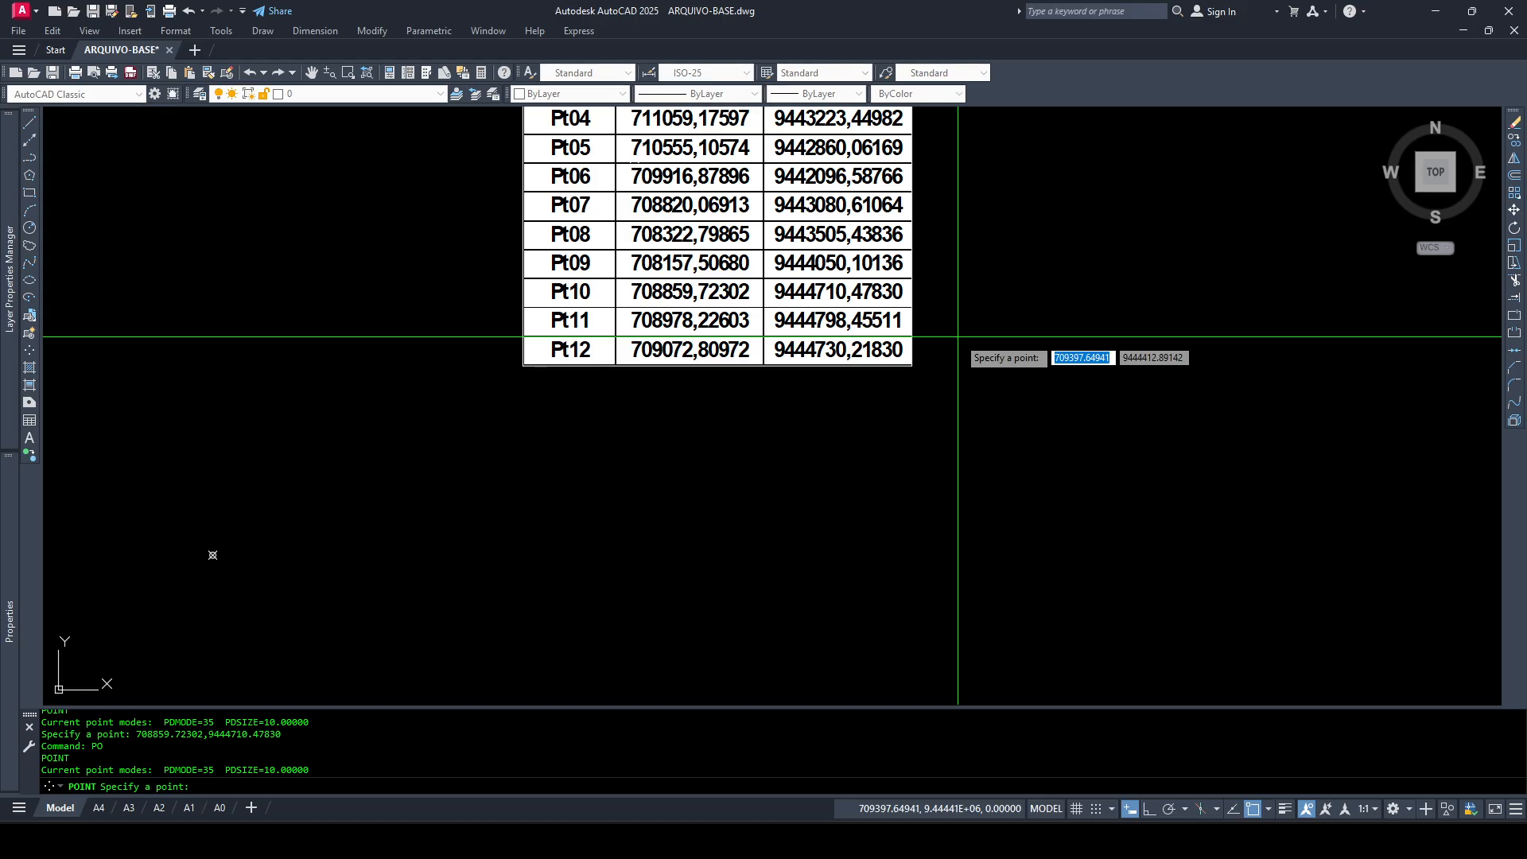
type("708")
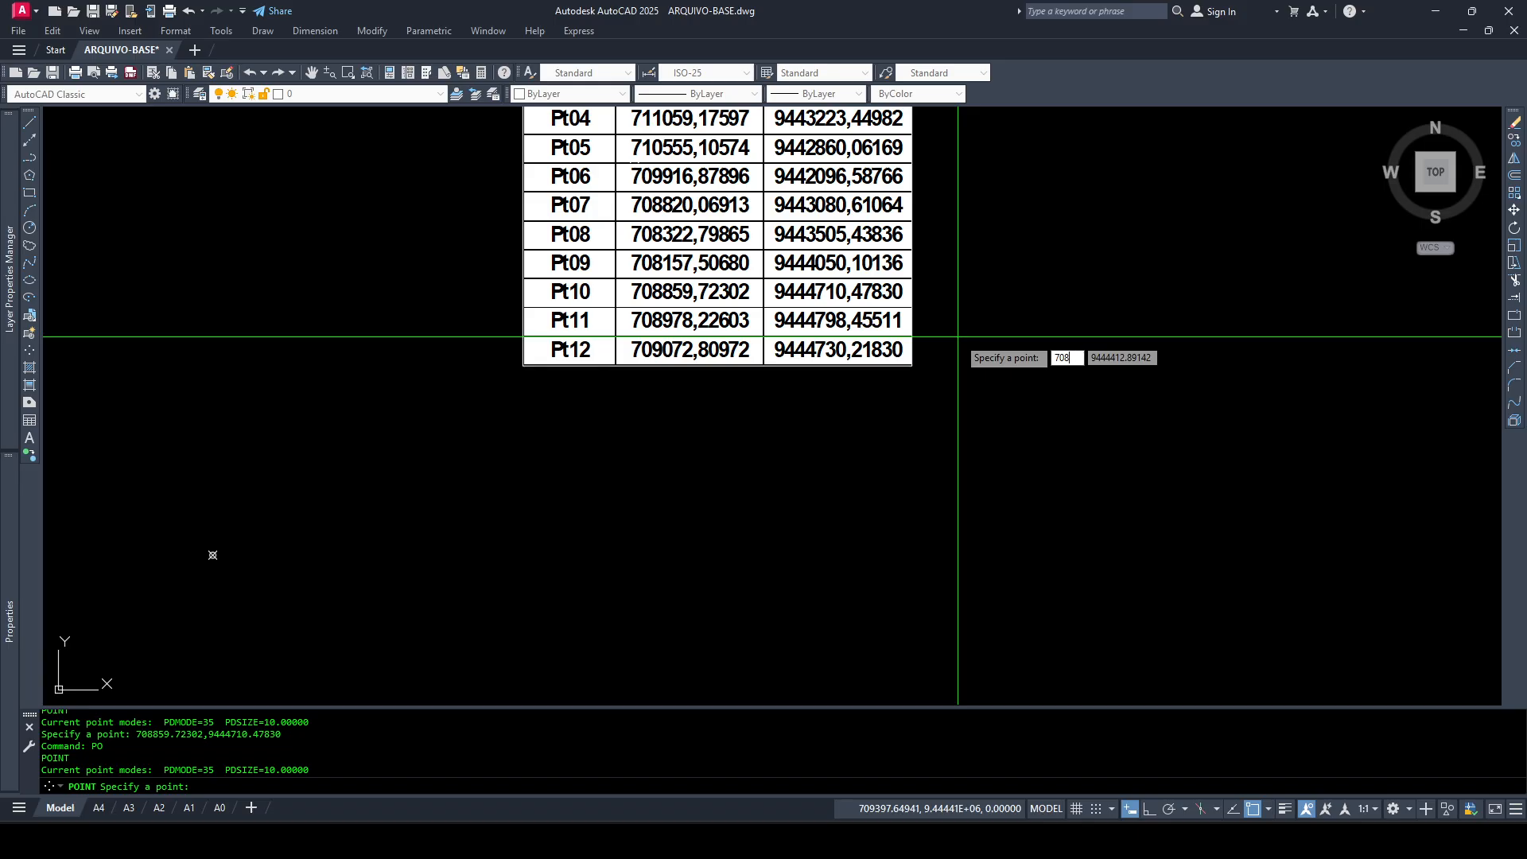
type("978.22603")
key("Tab")
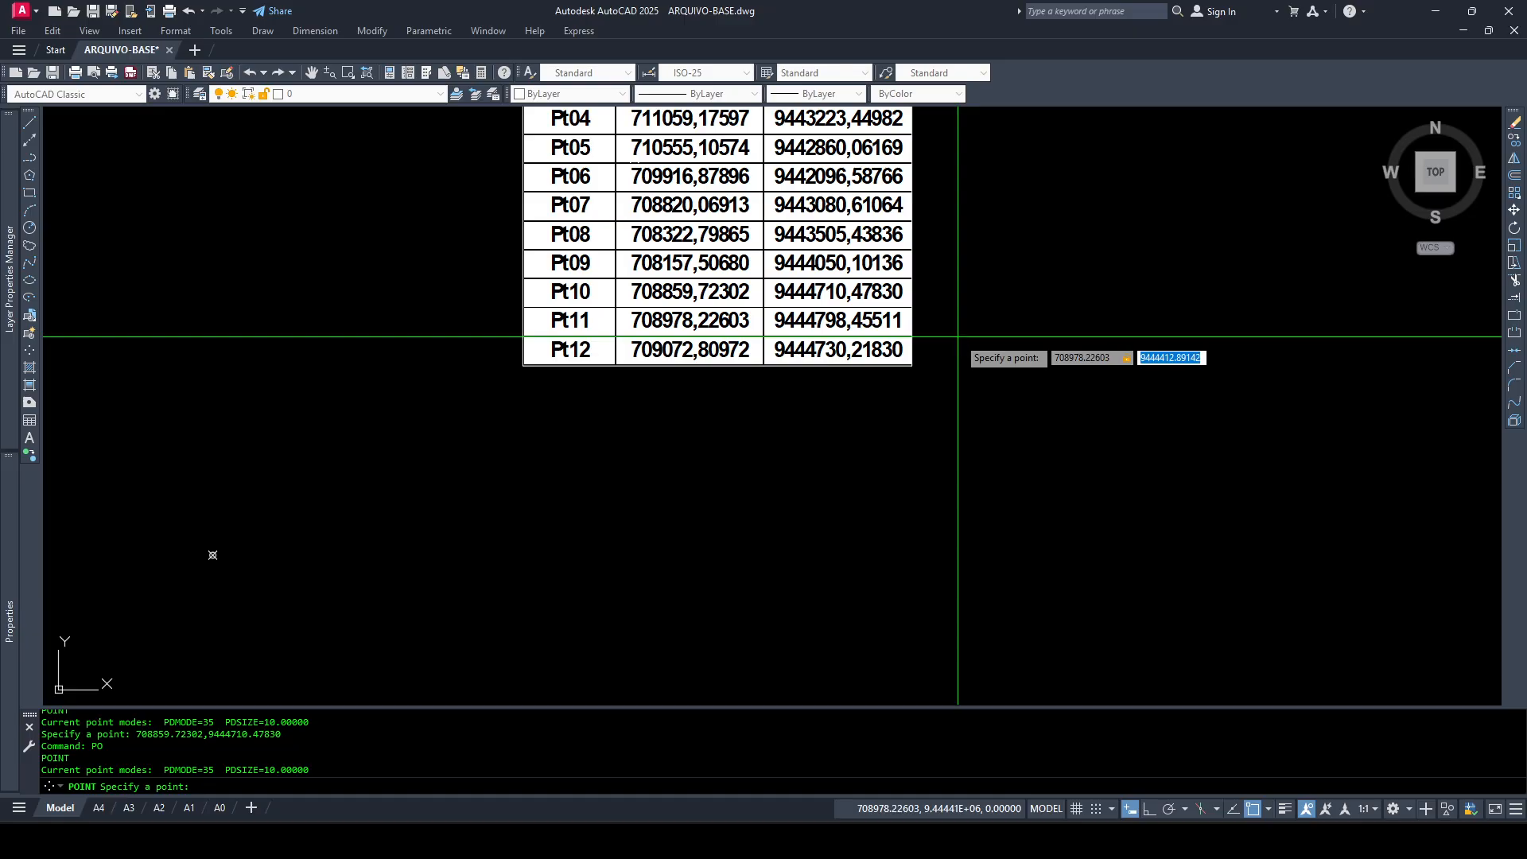
type("9444798.45511")
key("Return")
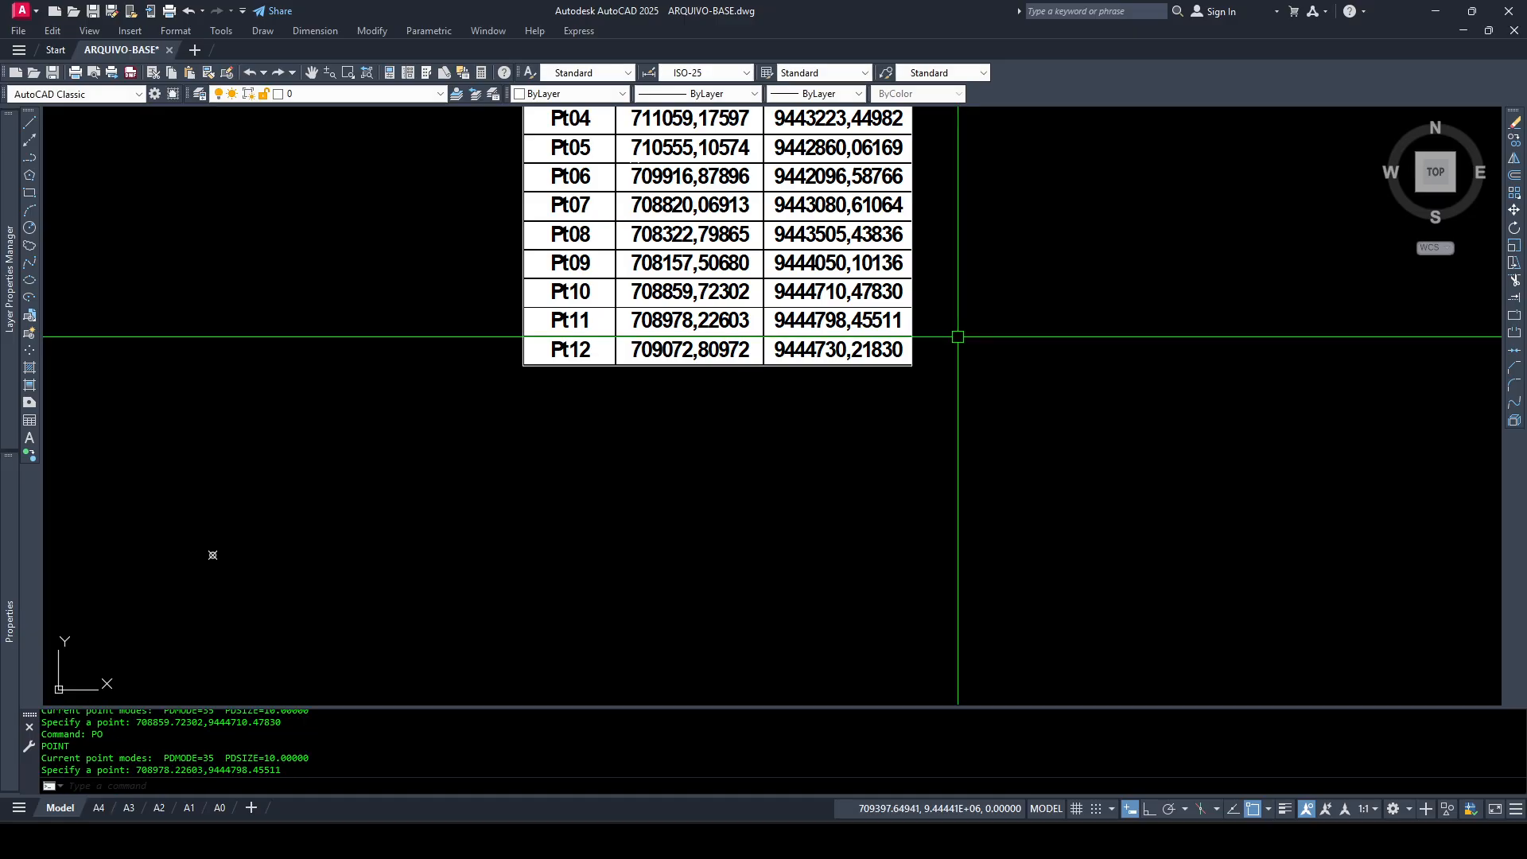
Plot a point for vertex Pt12 at E 709072.80972, N 9444730.21830, and bring the whole drawing into view
type("PO")
key("Return")
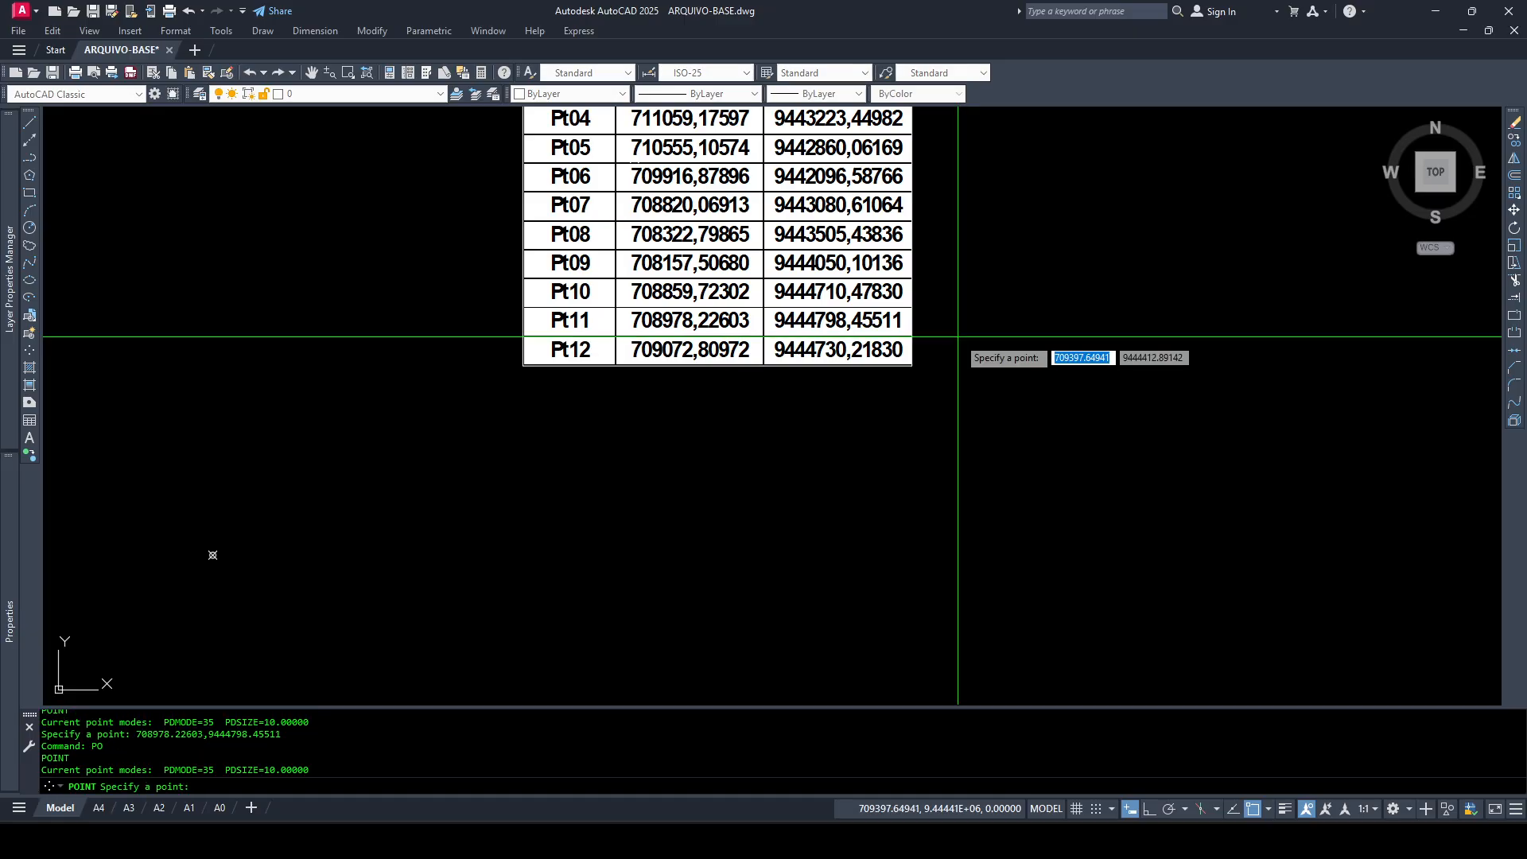
type("709072")
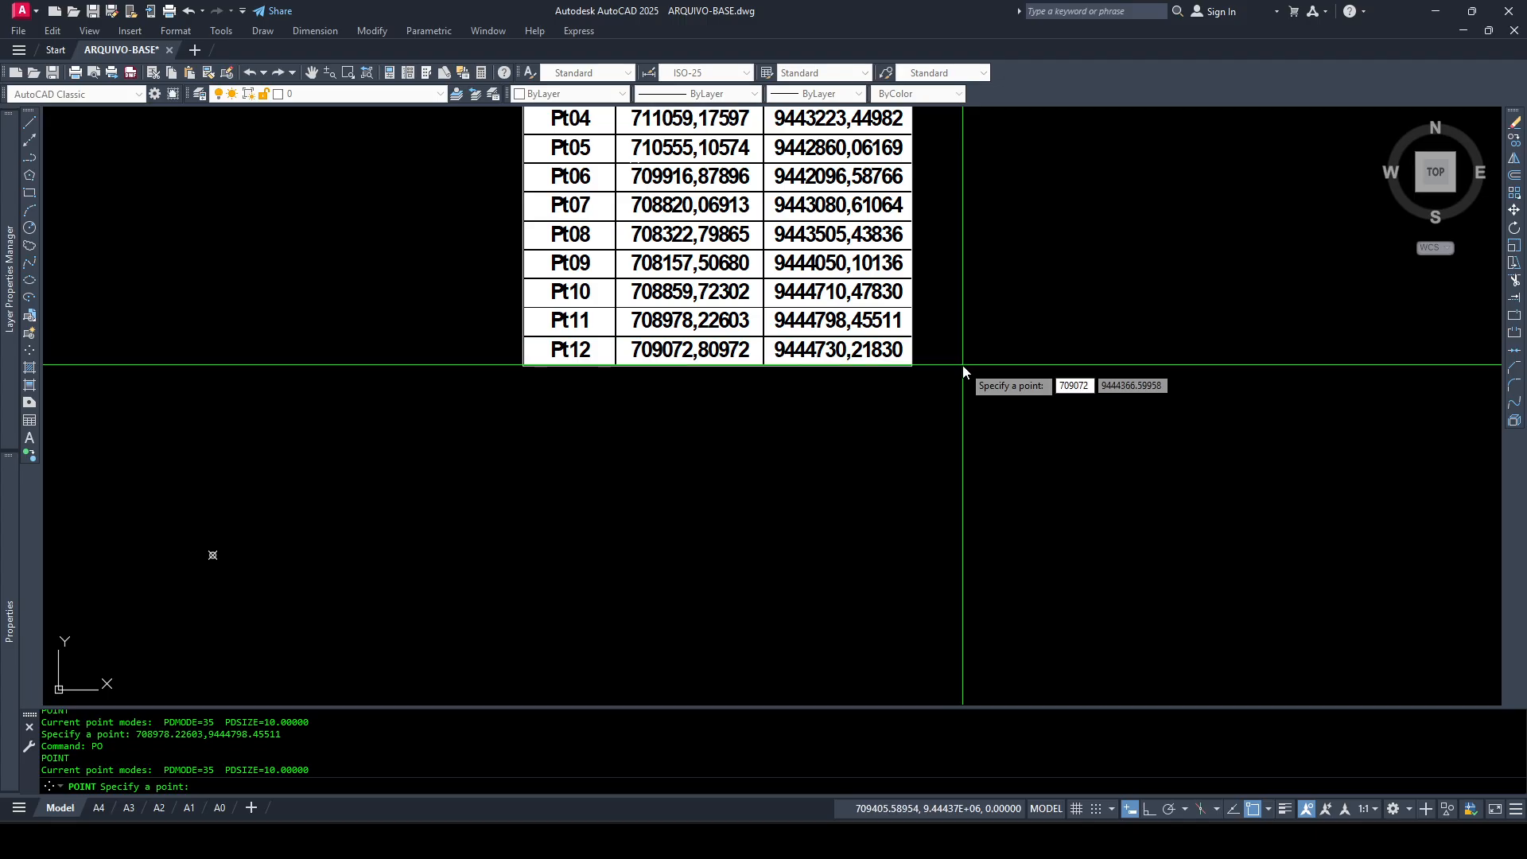
type(",80972,94")
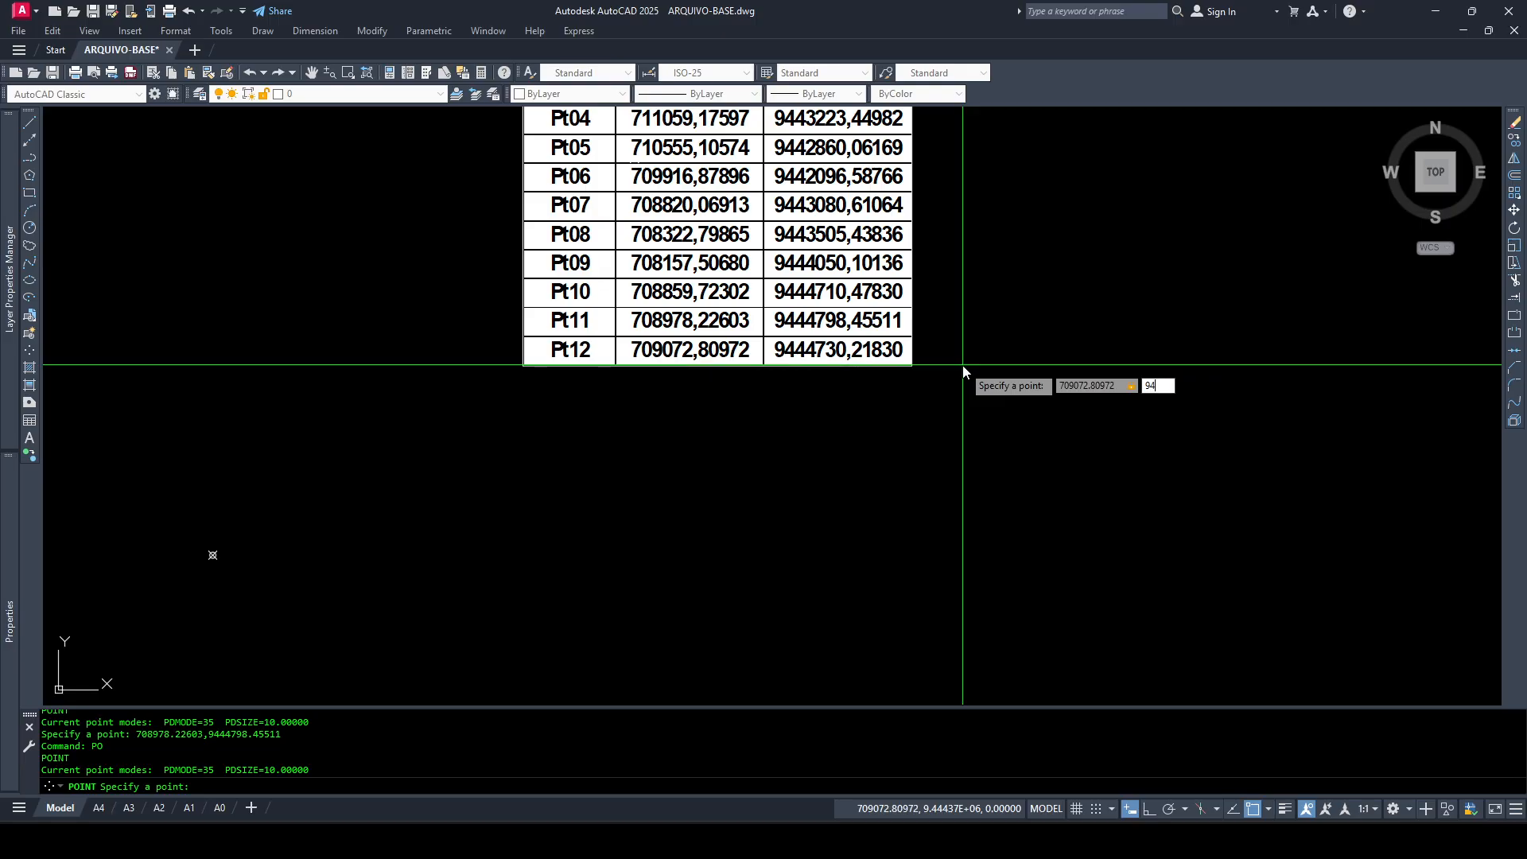
type("44730.21830")
key("Return")
type("z")
key("Return")
scroll(965, 368, "down", 1)
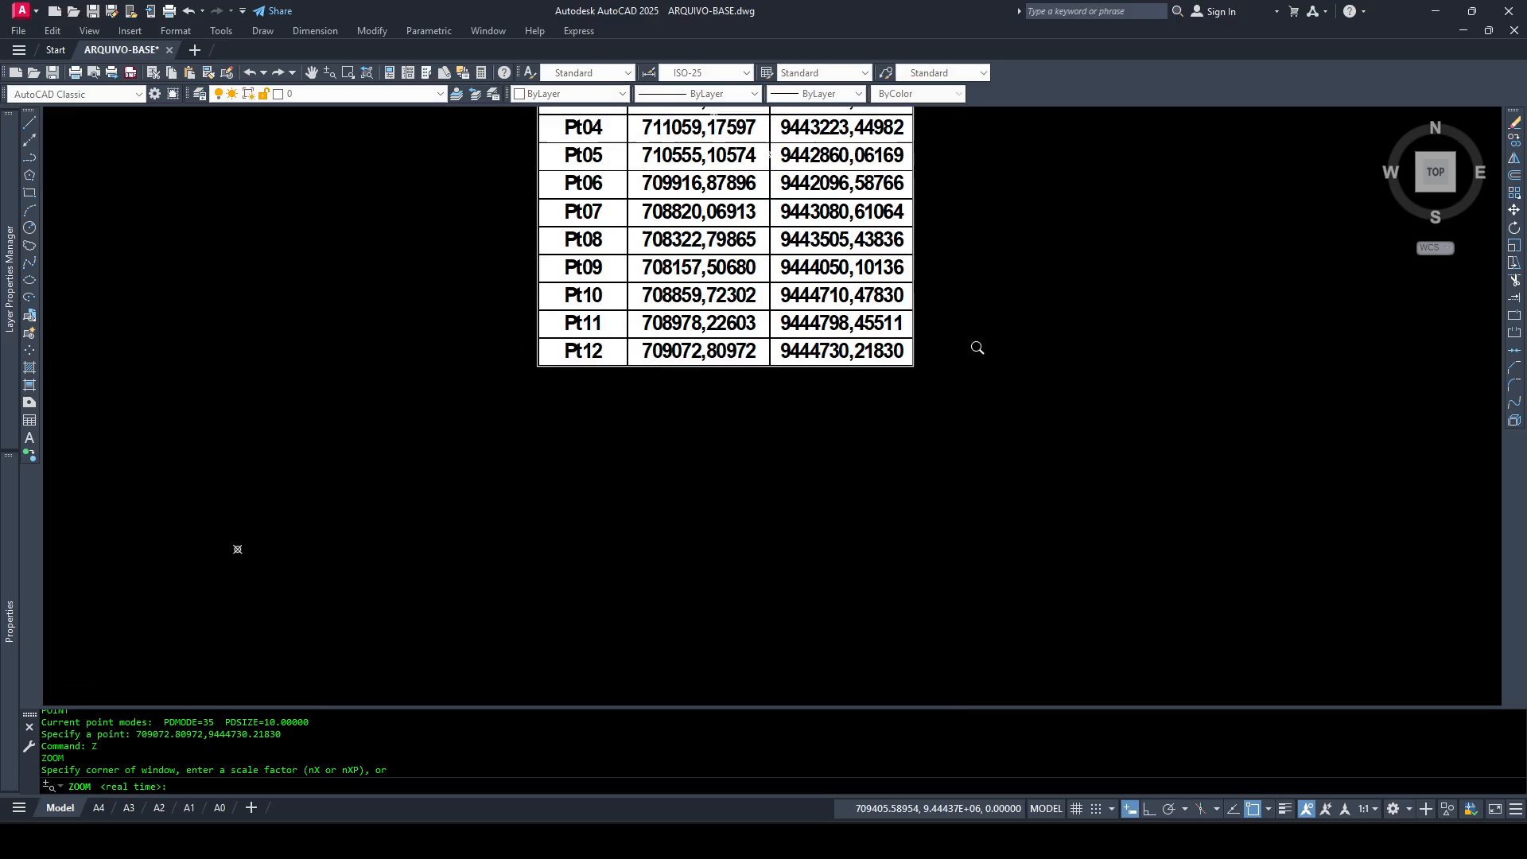
type("e")
key("Return")
left_click(987, 396)
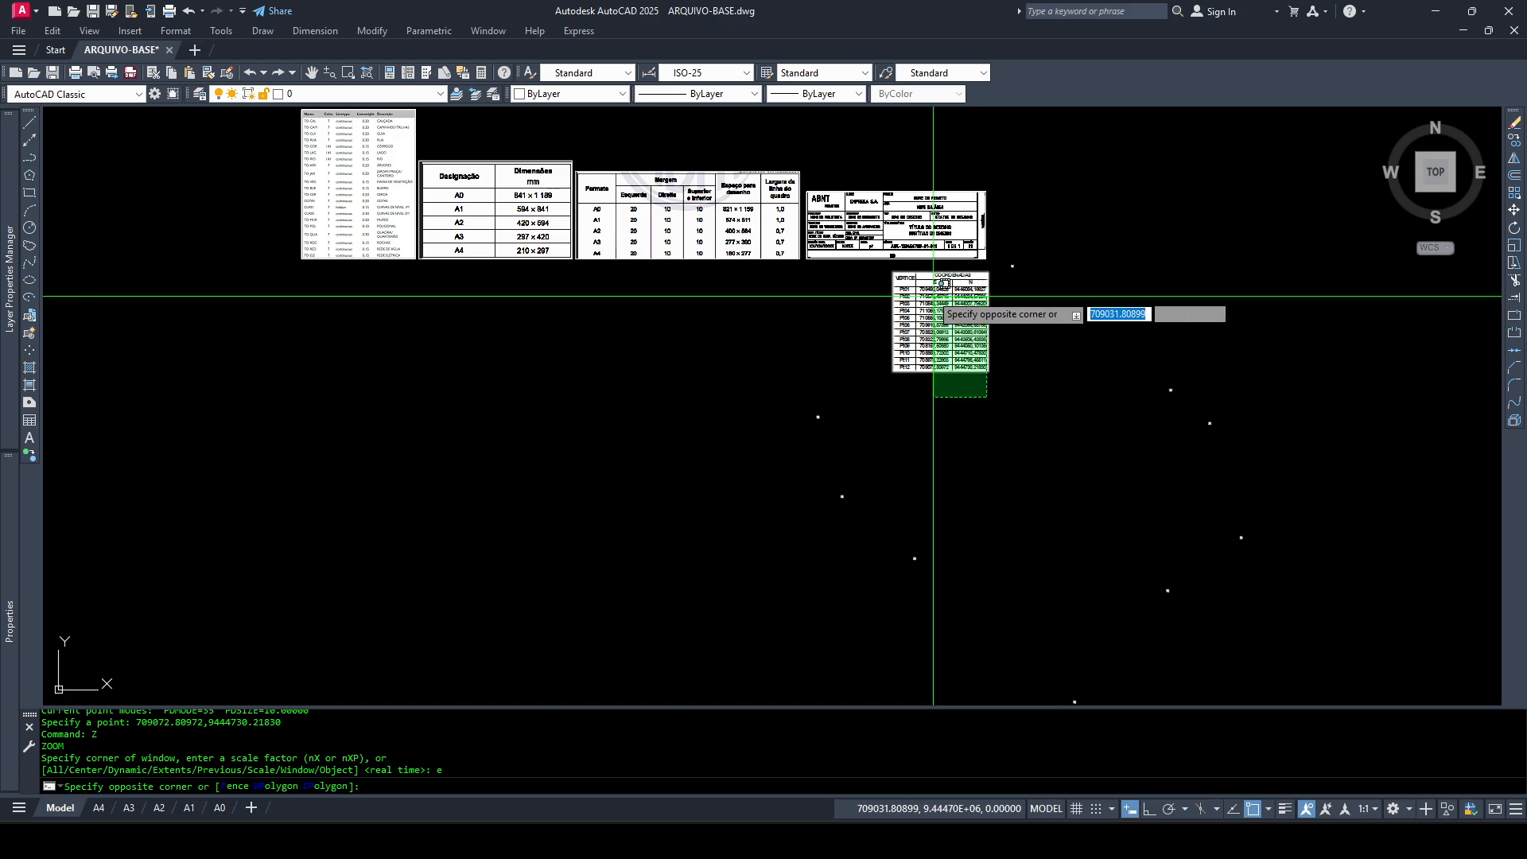
left_click(875, 255)
left_click(763, 293)
left_click(433, 230)
left_click(405, 301)
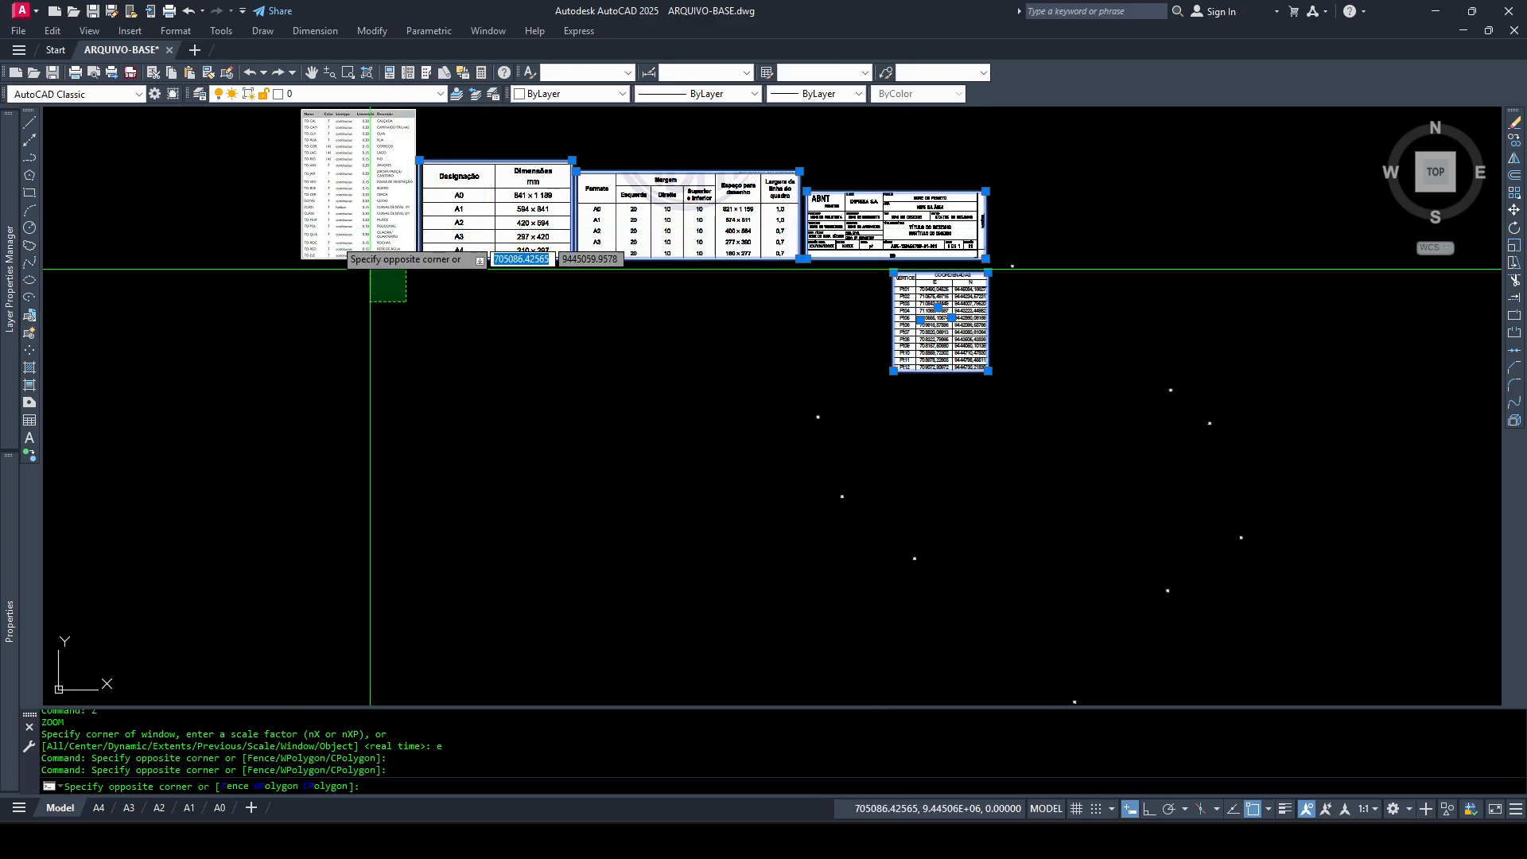
left_click(370, 253)
type("m")
key("Return")
left_click(579, 352)
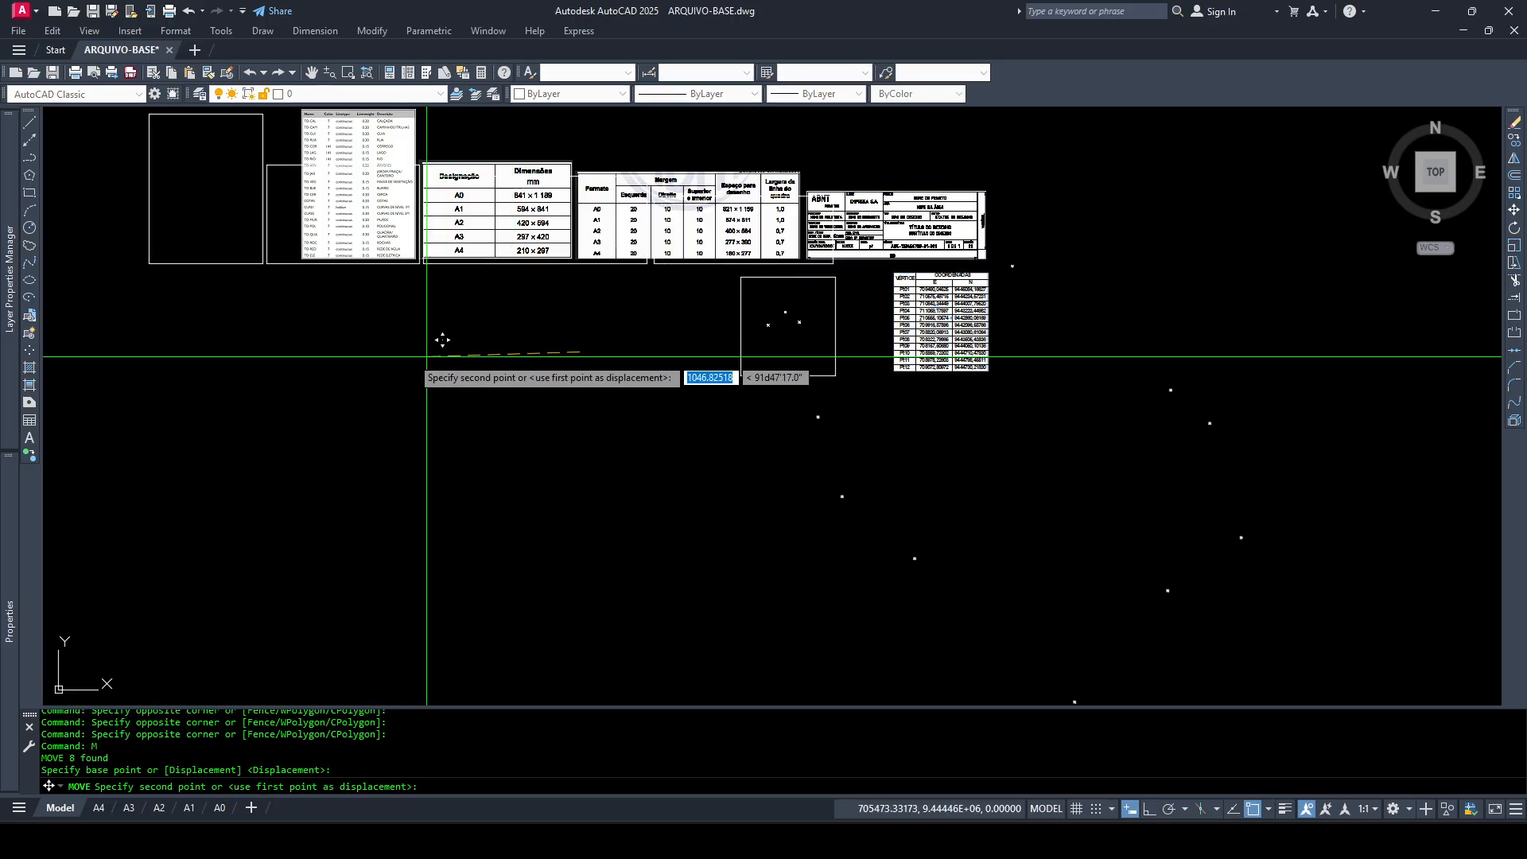
key("Escape")
Move the five reference tables together westward, clear of the plotted points, leaving the points out of the selection
left_click(889, 368)
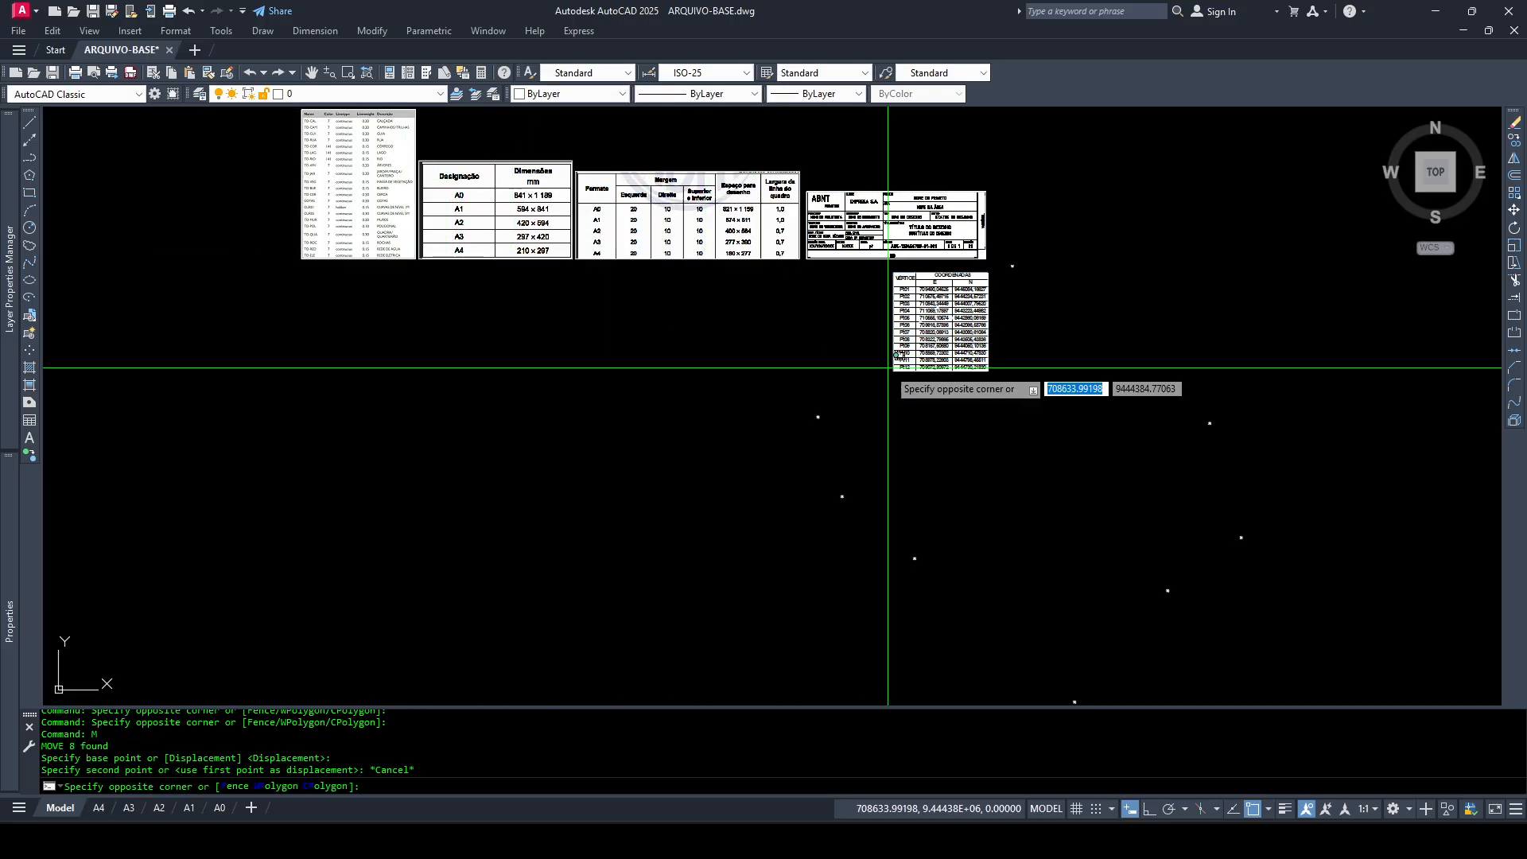
left_click(891, 371)
left_click(894, 365)
left_click(822, 259)
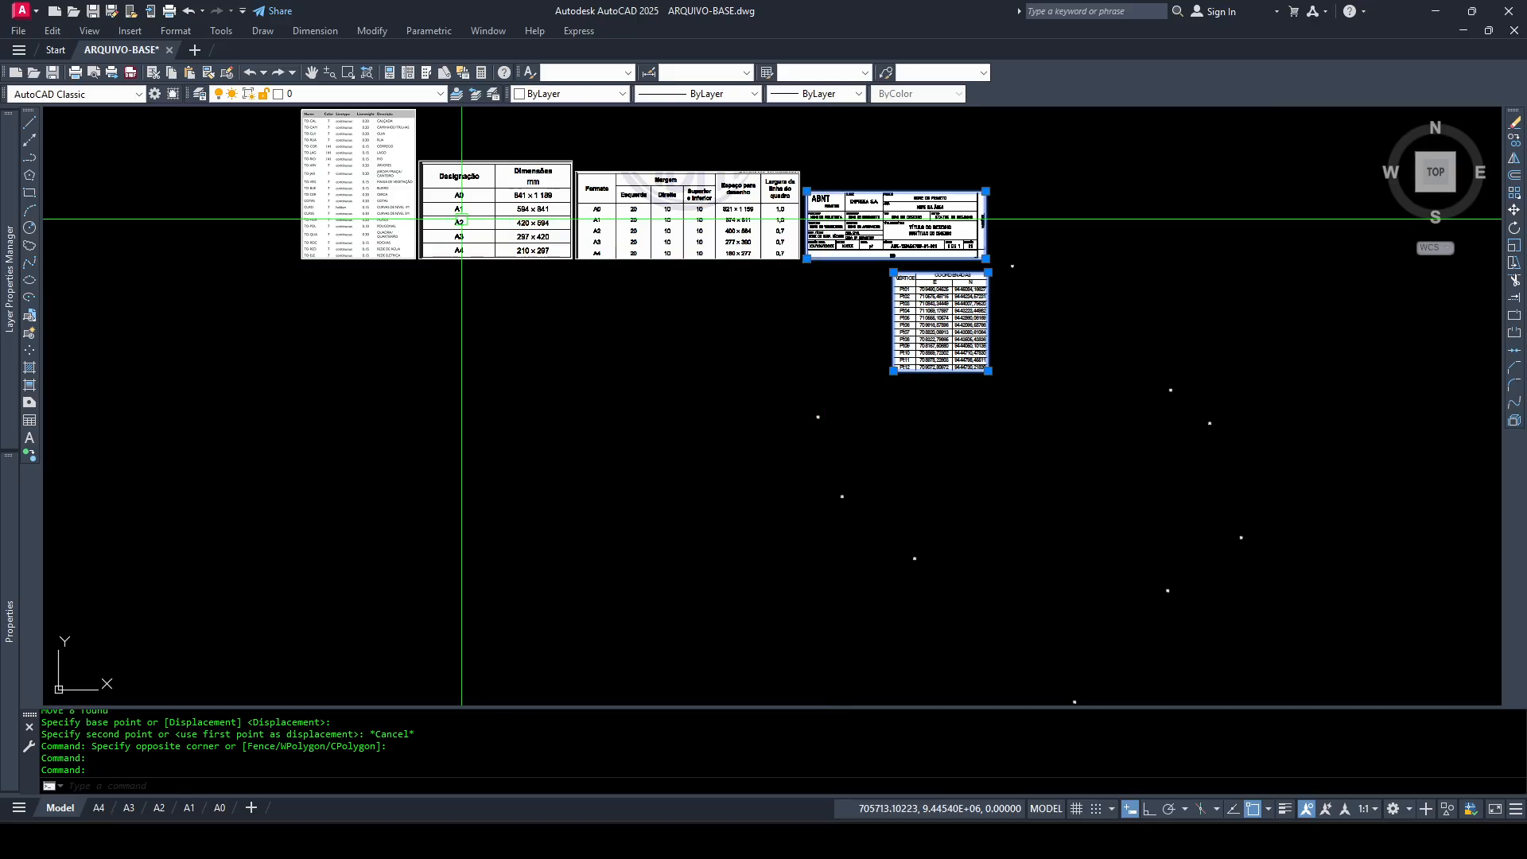
left_click(689, 283)
left_click(305, 190)
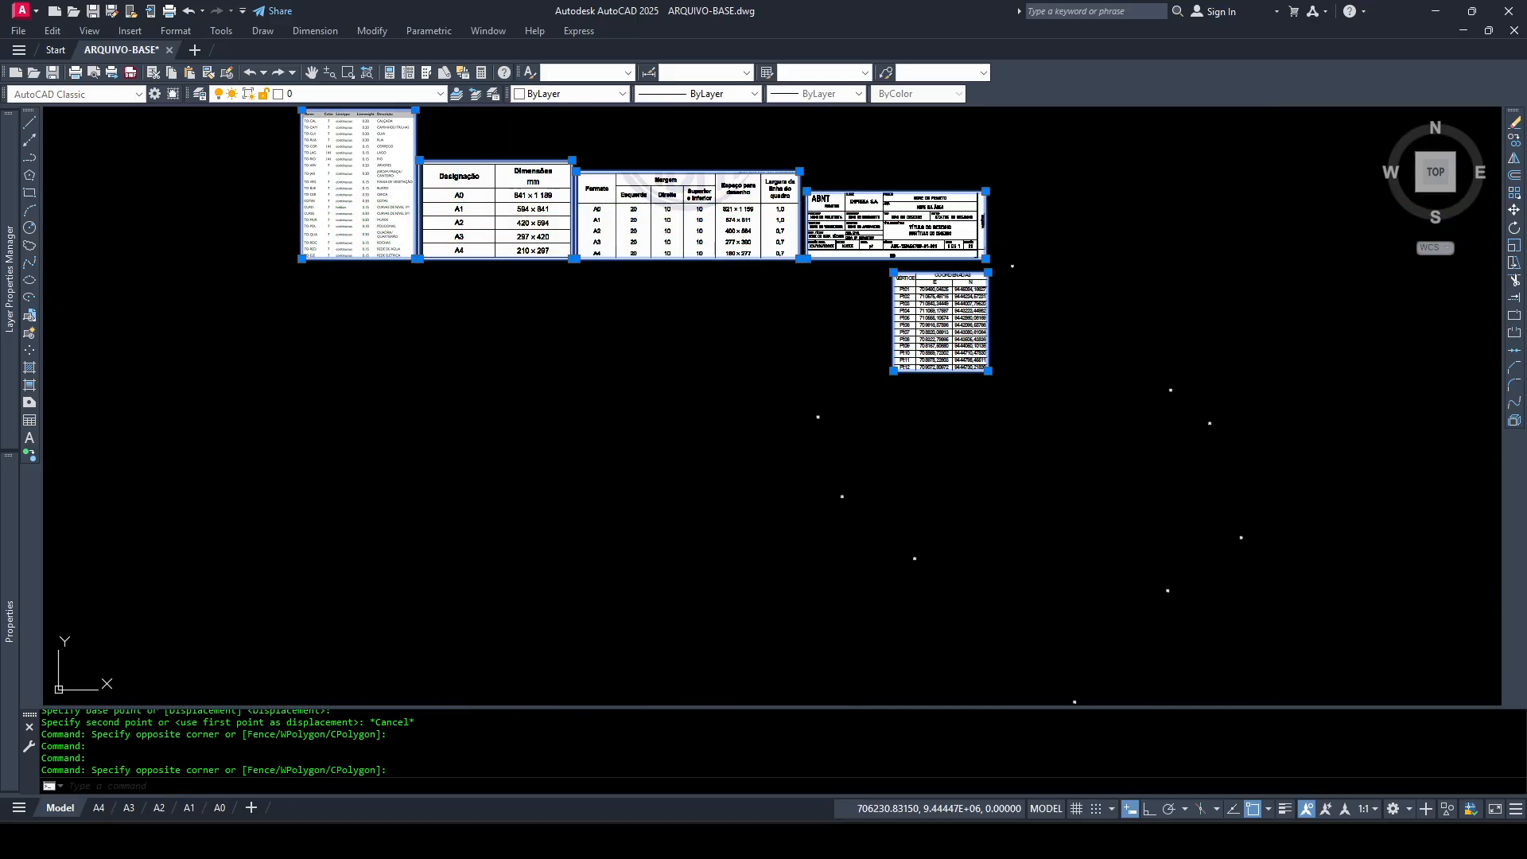
type("M")
key("Return")
left_click(571, 339)
left_click(374, 348)
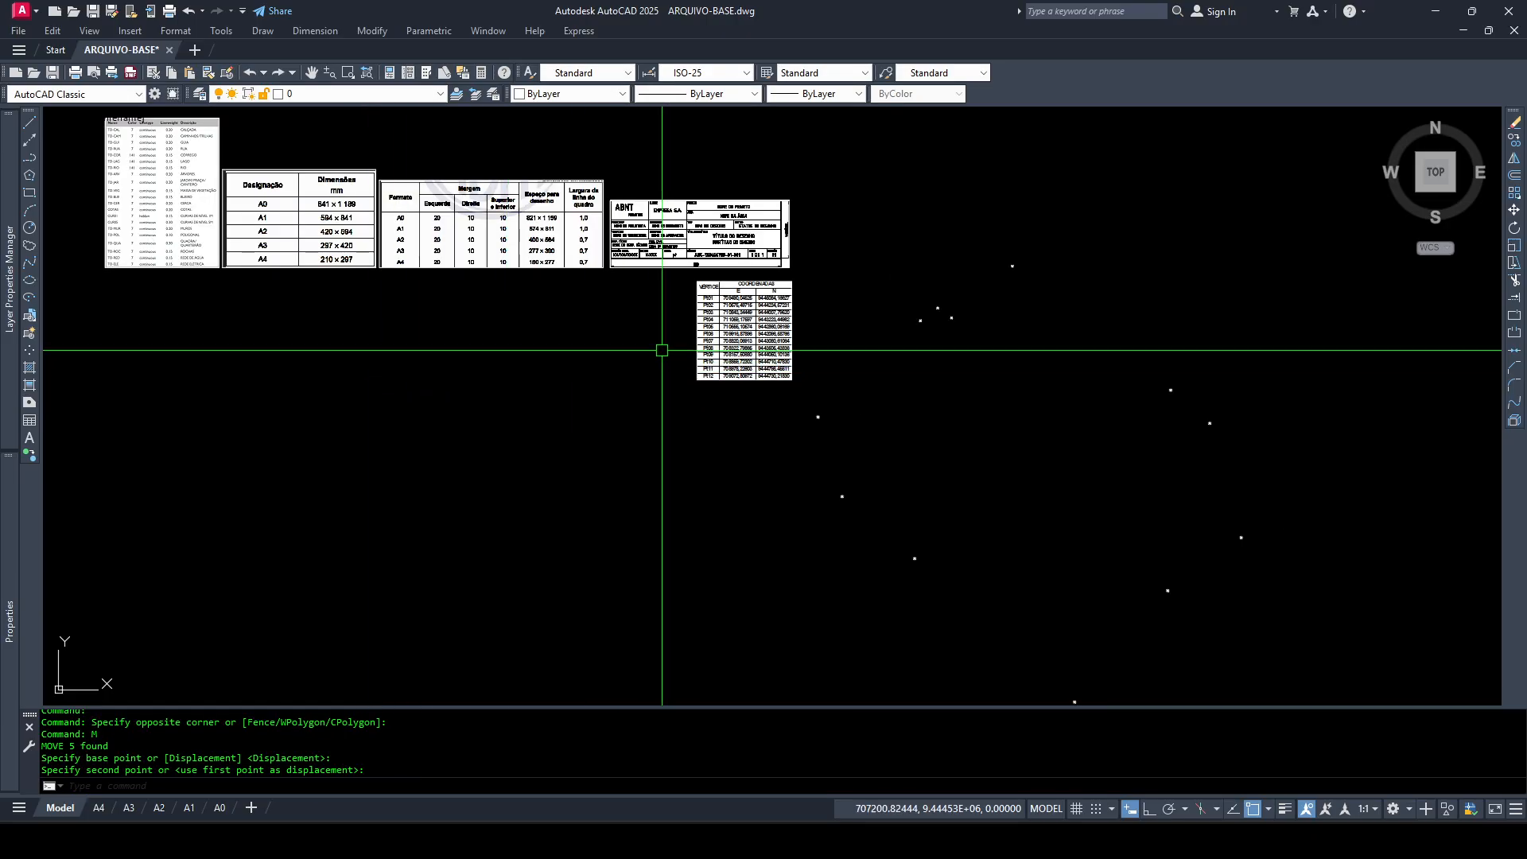
Examine the layout of the plotted points beside the coordinate table, briefly selecting the northernmost point
scroll(948, 313, "up", 4)
scroll(948, 313, "down", 4)
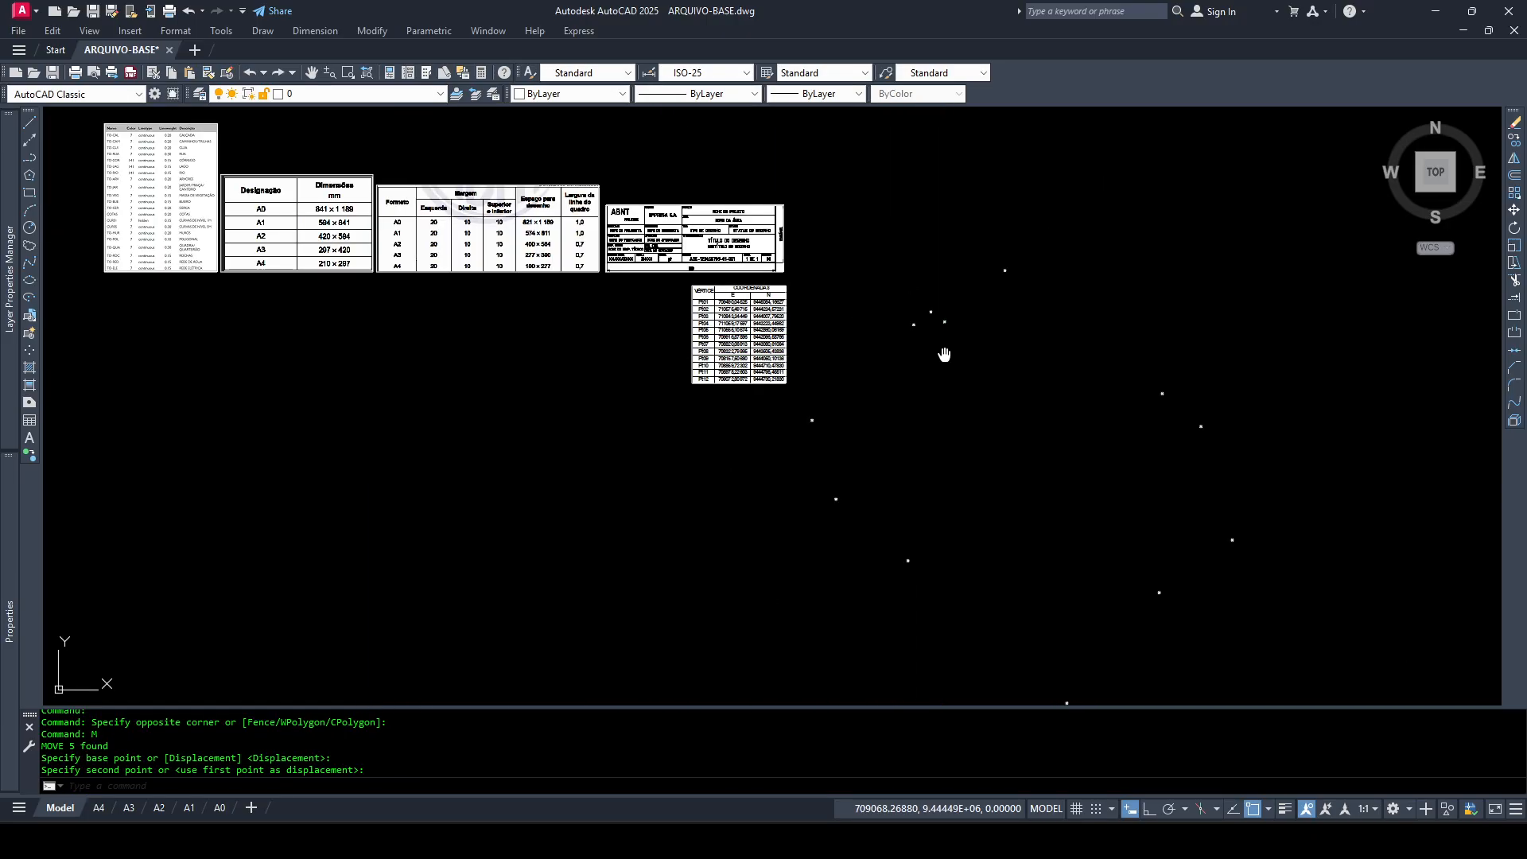
middle_click_drag(944, 355, 893, 266)
scroll(883, 254, "up", 2)
scroll(983, 219, "down", 2)
middle_click_drag(998, 201, 938, 203)
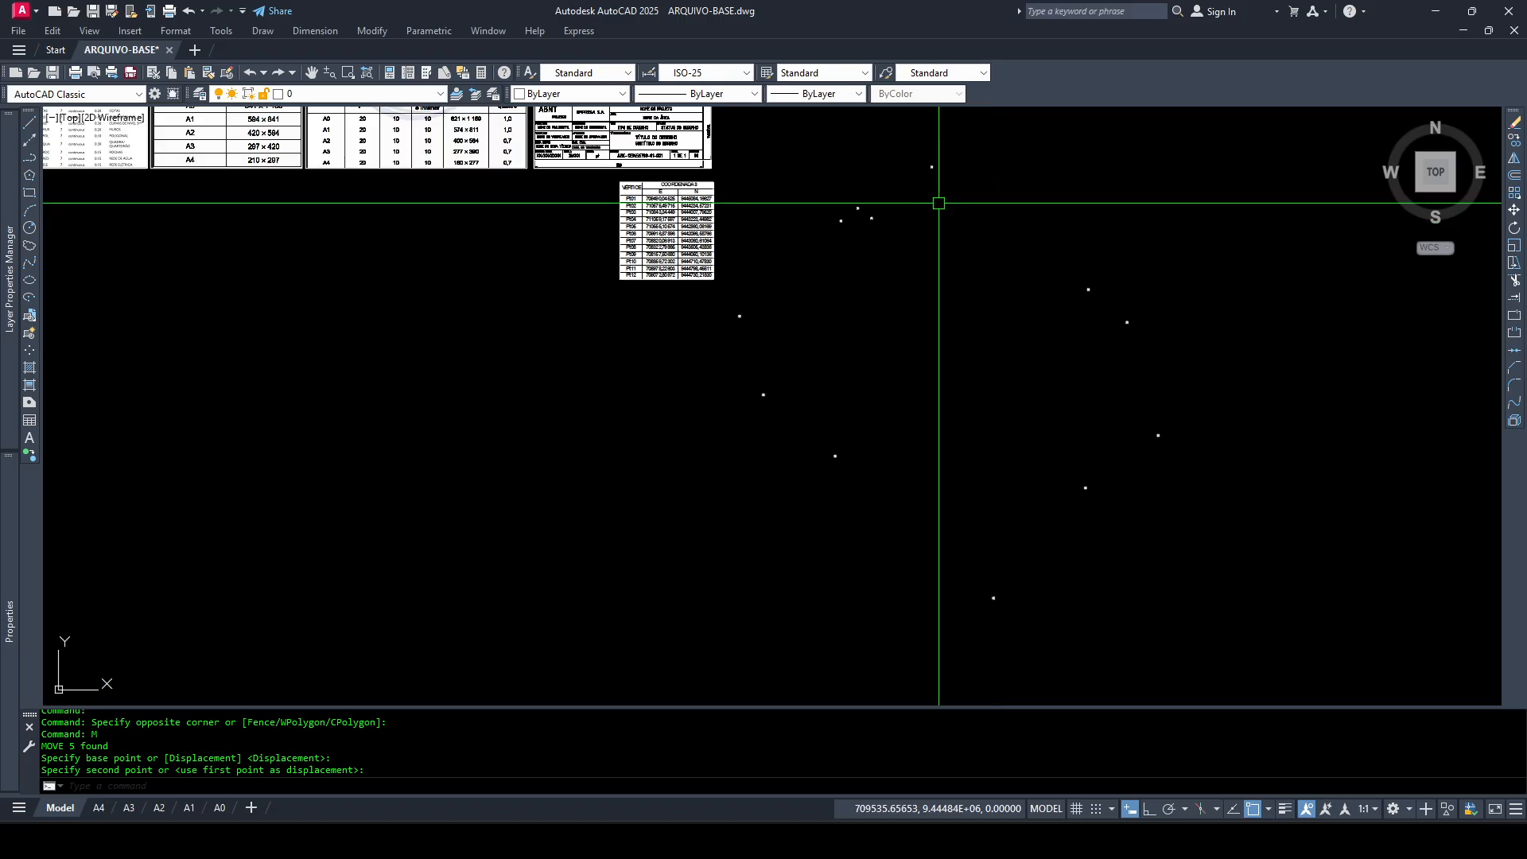
left_click(931, 166)
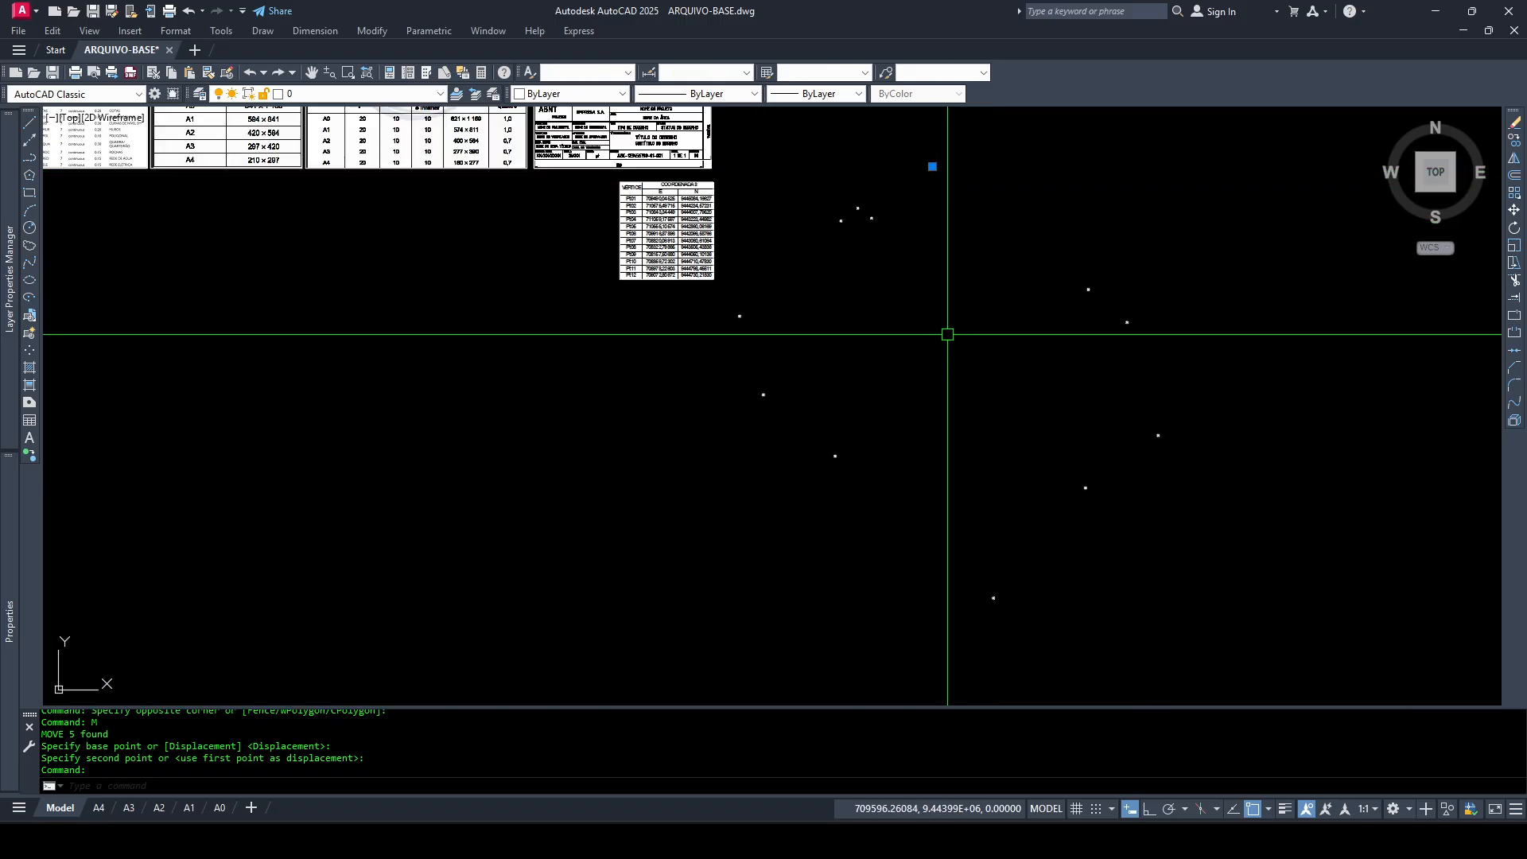
key("Escape")
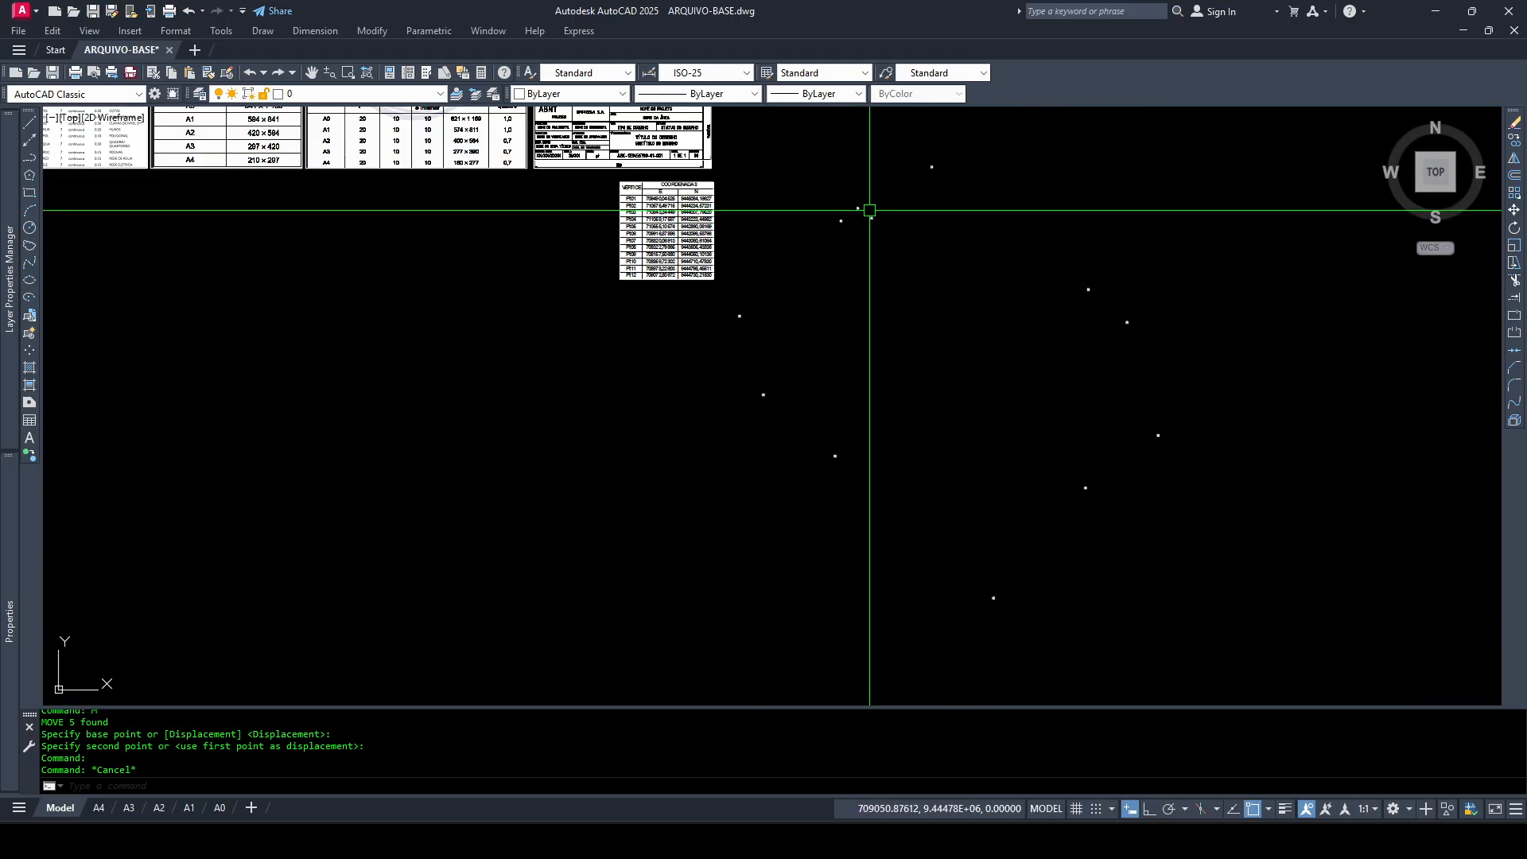
type("plb")
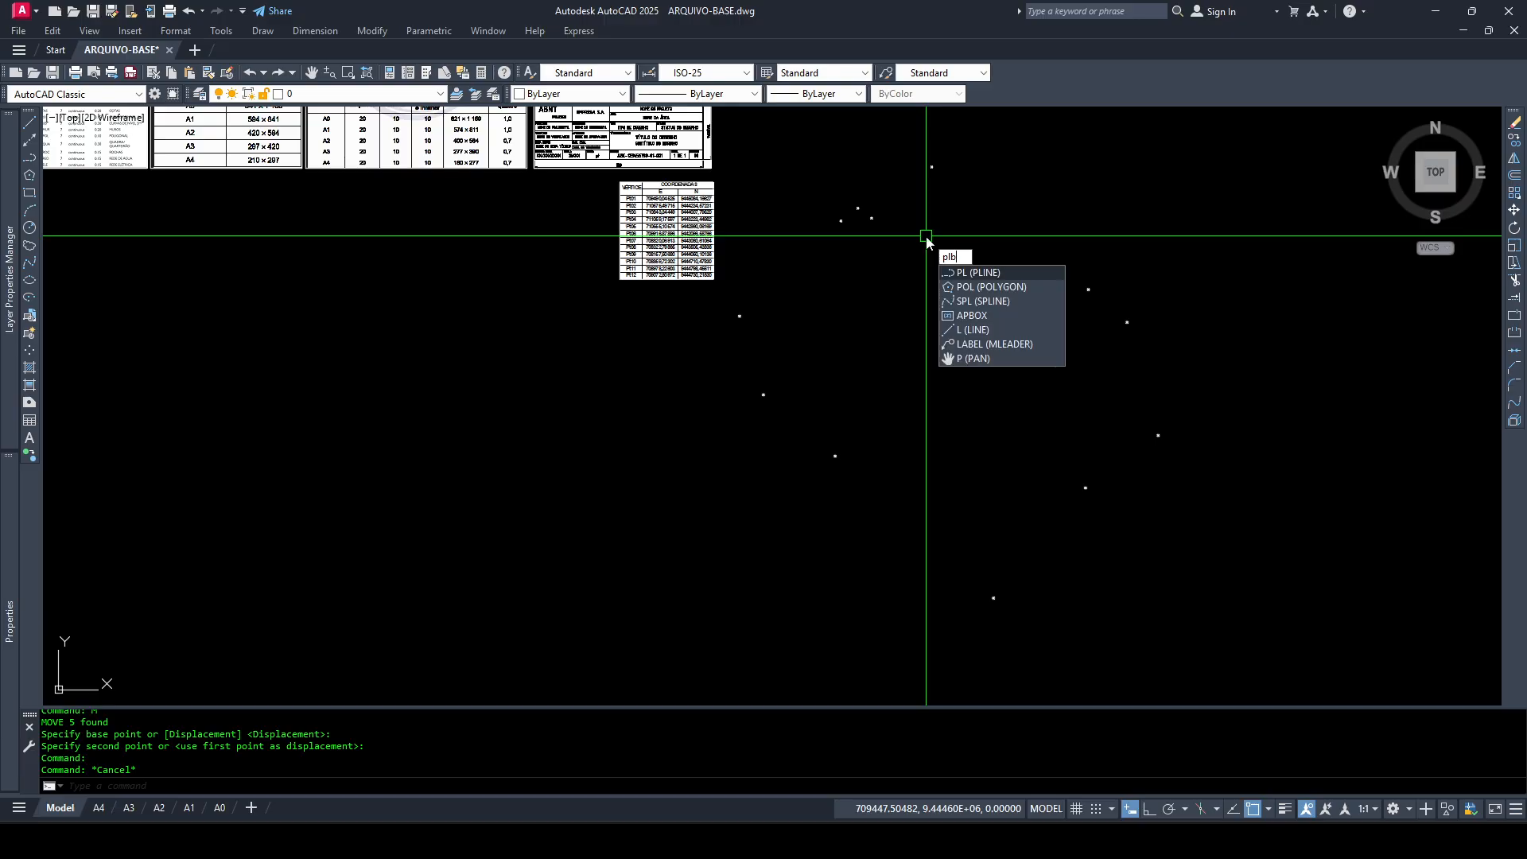
key("Escape")
key("Escape")
key("Escape")
Start a polyline at the Pt01 point and draw it through the Pt02 and Pt03 points
type("pl")
key("Return")
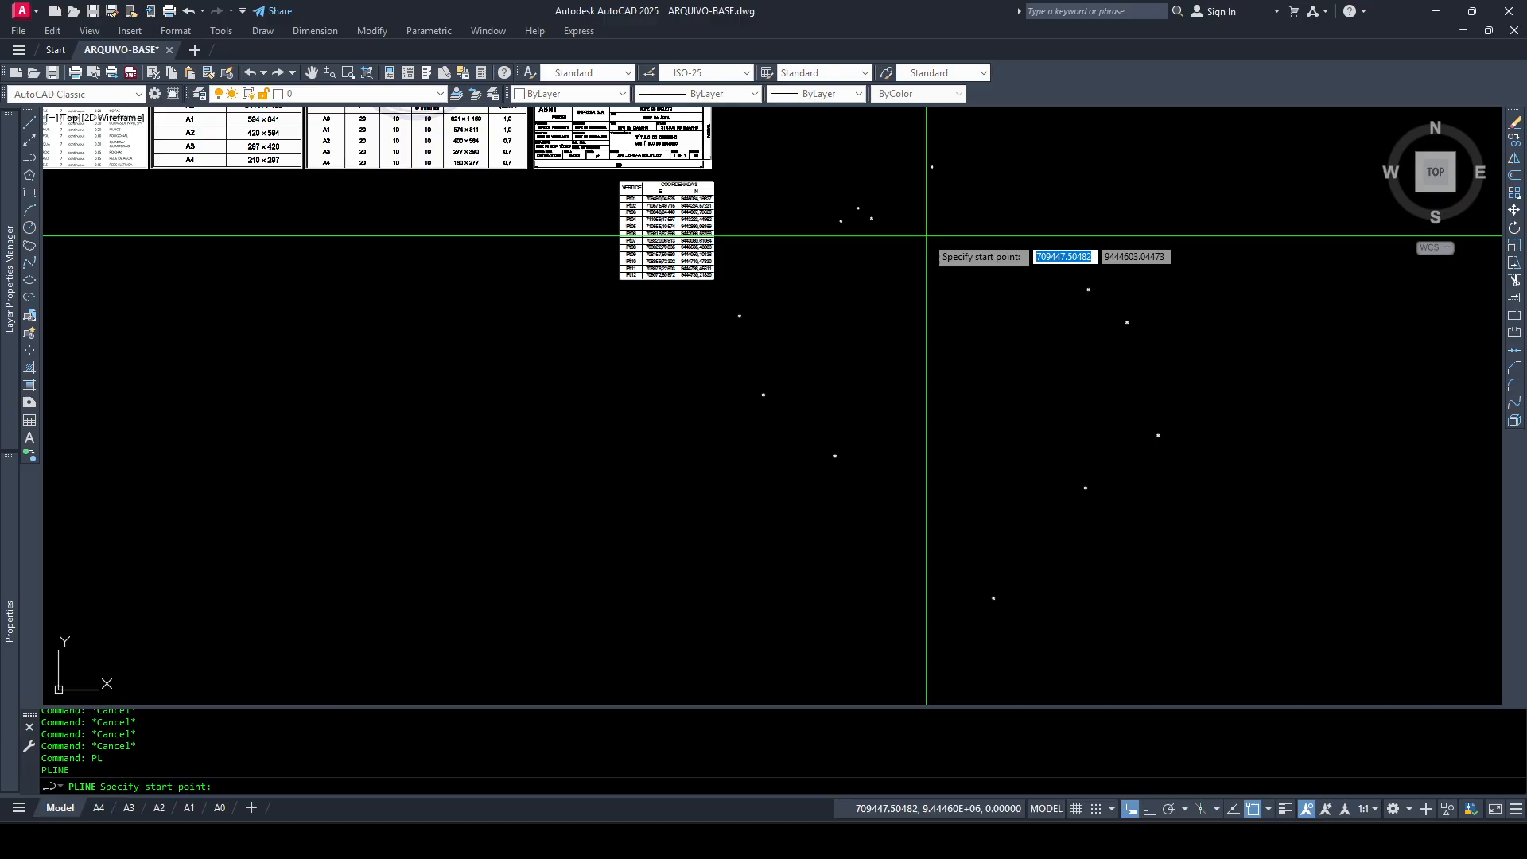
scroll(921, 157, "up", 8)
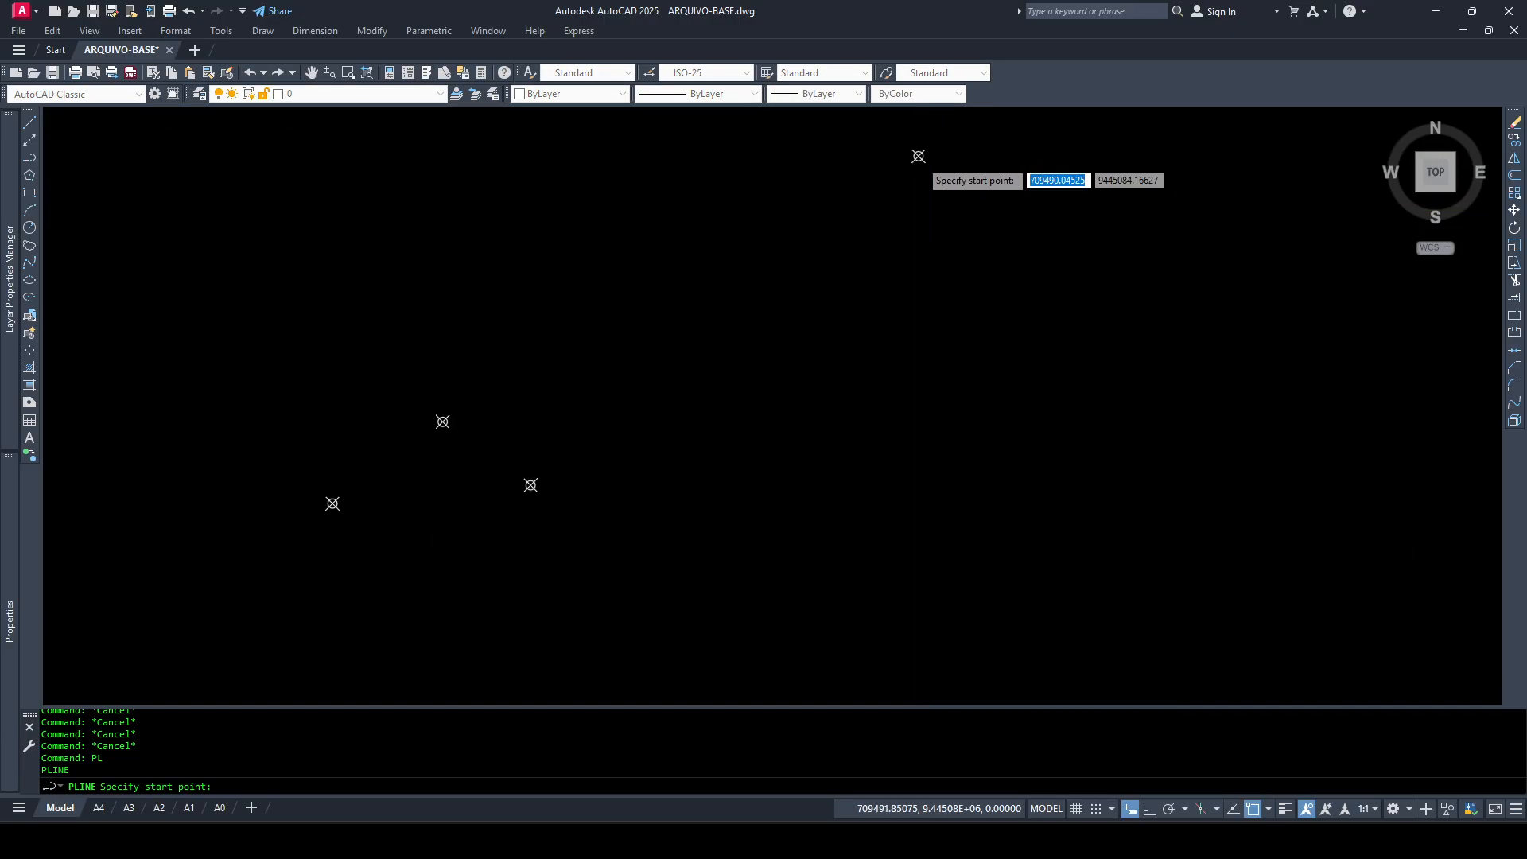
left_click(919, 157)
scroll(1082, 274, "down", 5)
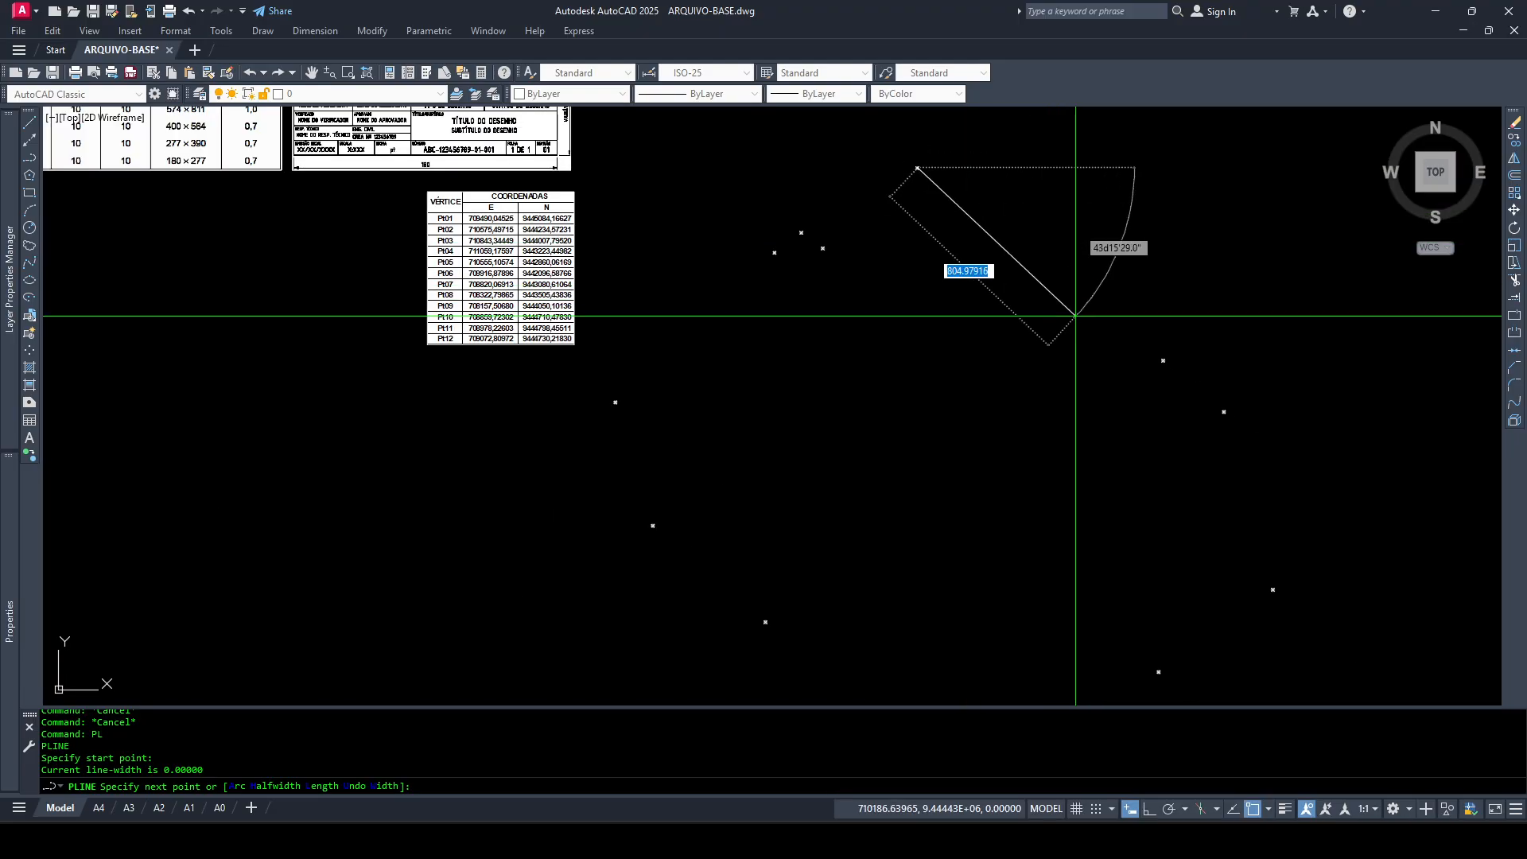
scroll(1144, 349, "up", 4)
left_click(1163, 360)
scroll(1163, 361, "down", 2)
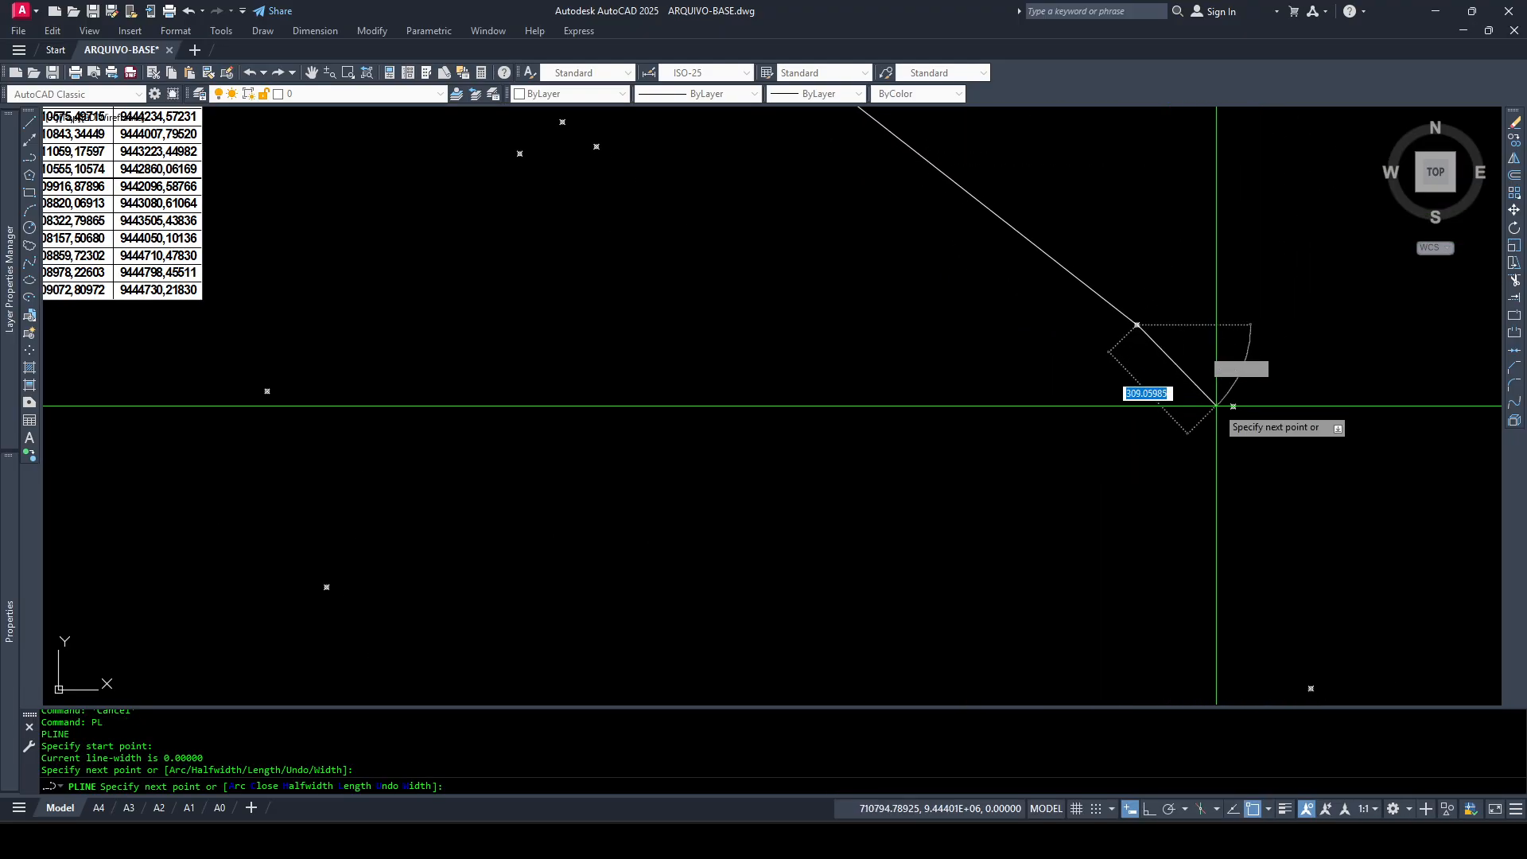
left_click(1233, 407)
Continue the polyline from Pt03 through the Pt04, Pt05, Pt07, Pt08 and Pt09 points
scroll(1194, 362, "down", 2)
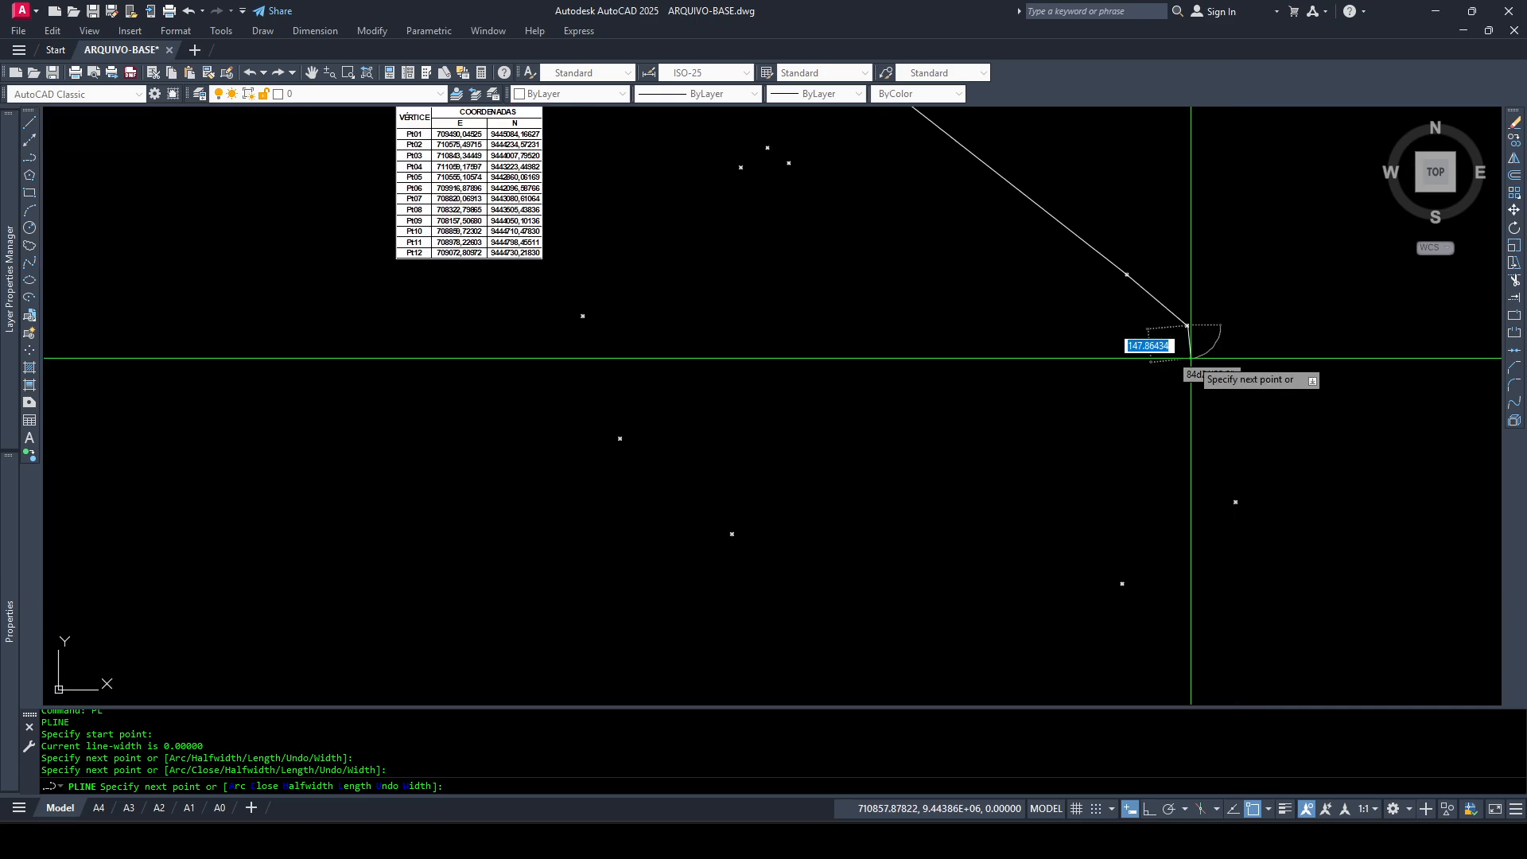
left_click(1236, 502)
left_click(1122, 583)
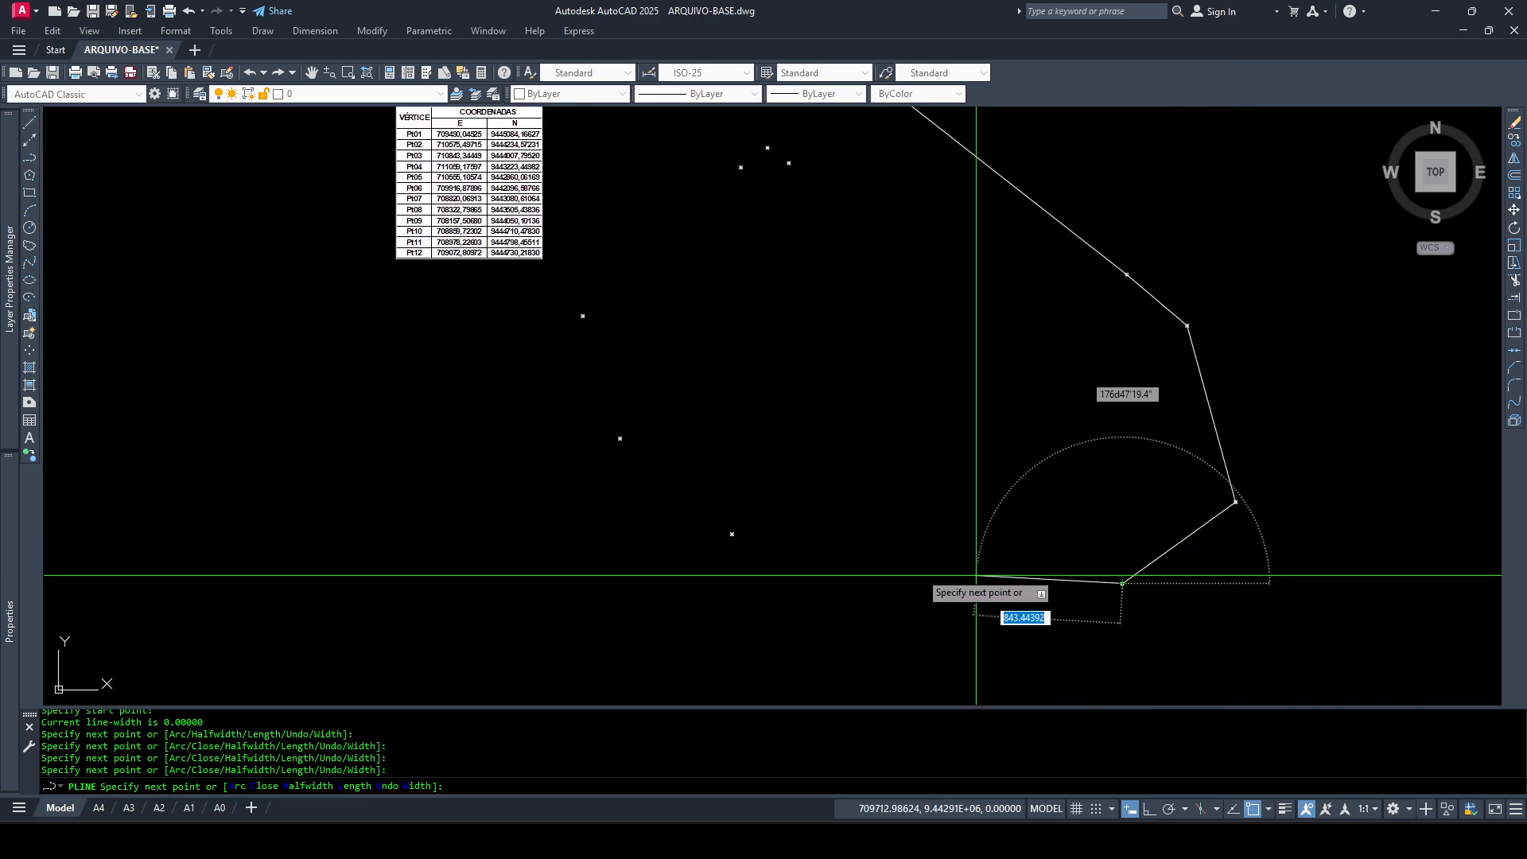
left_click(732, 534)
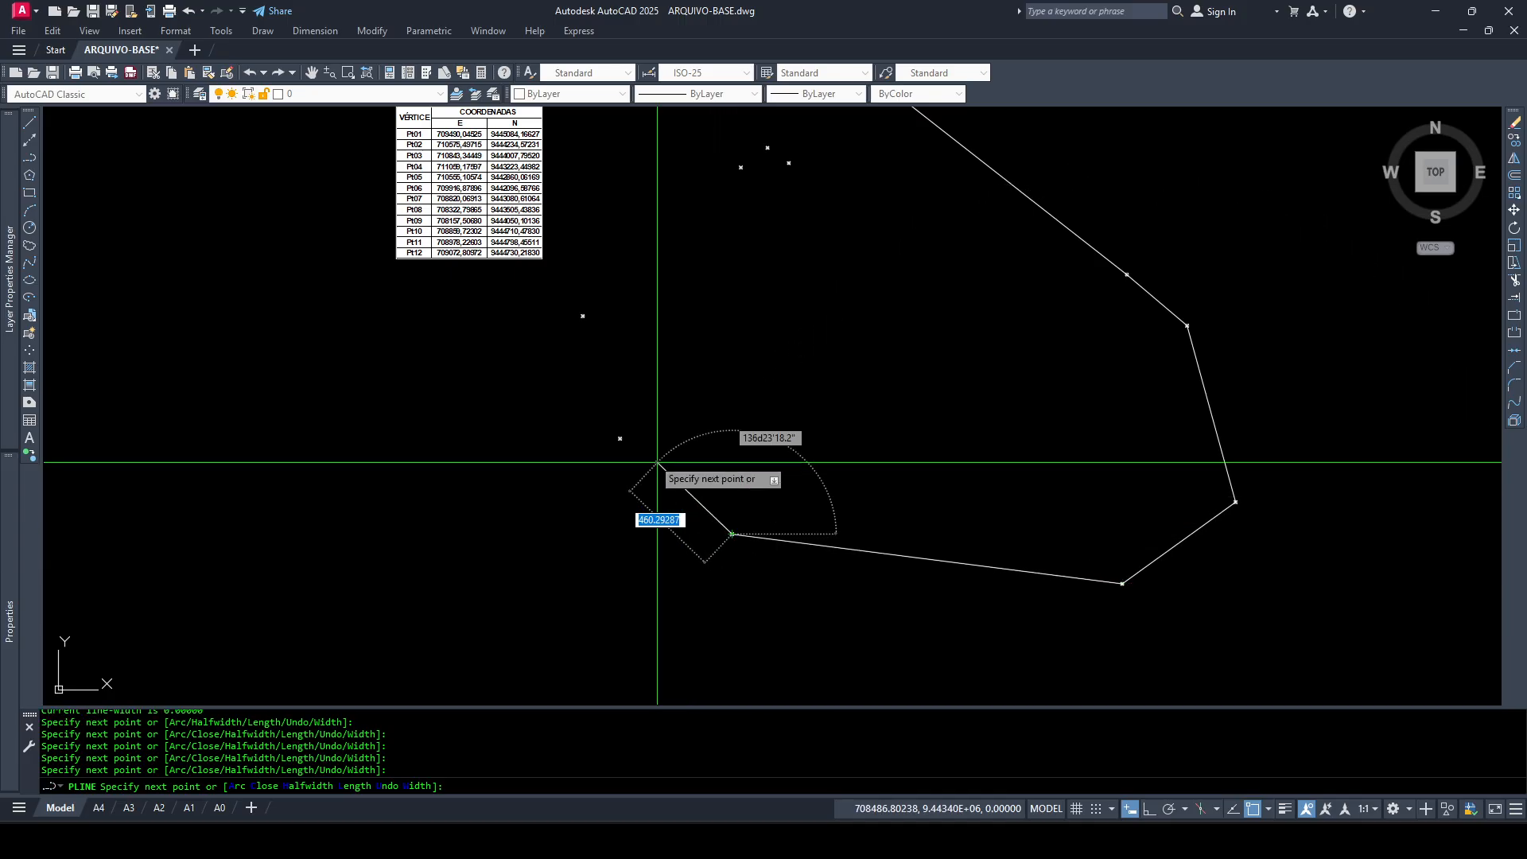
left_click(621, 438)
left_click(583, 316)
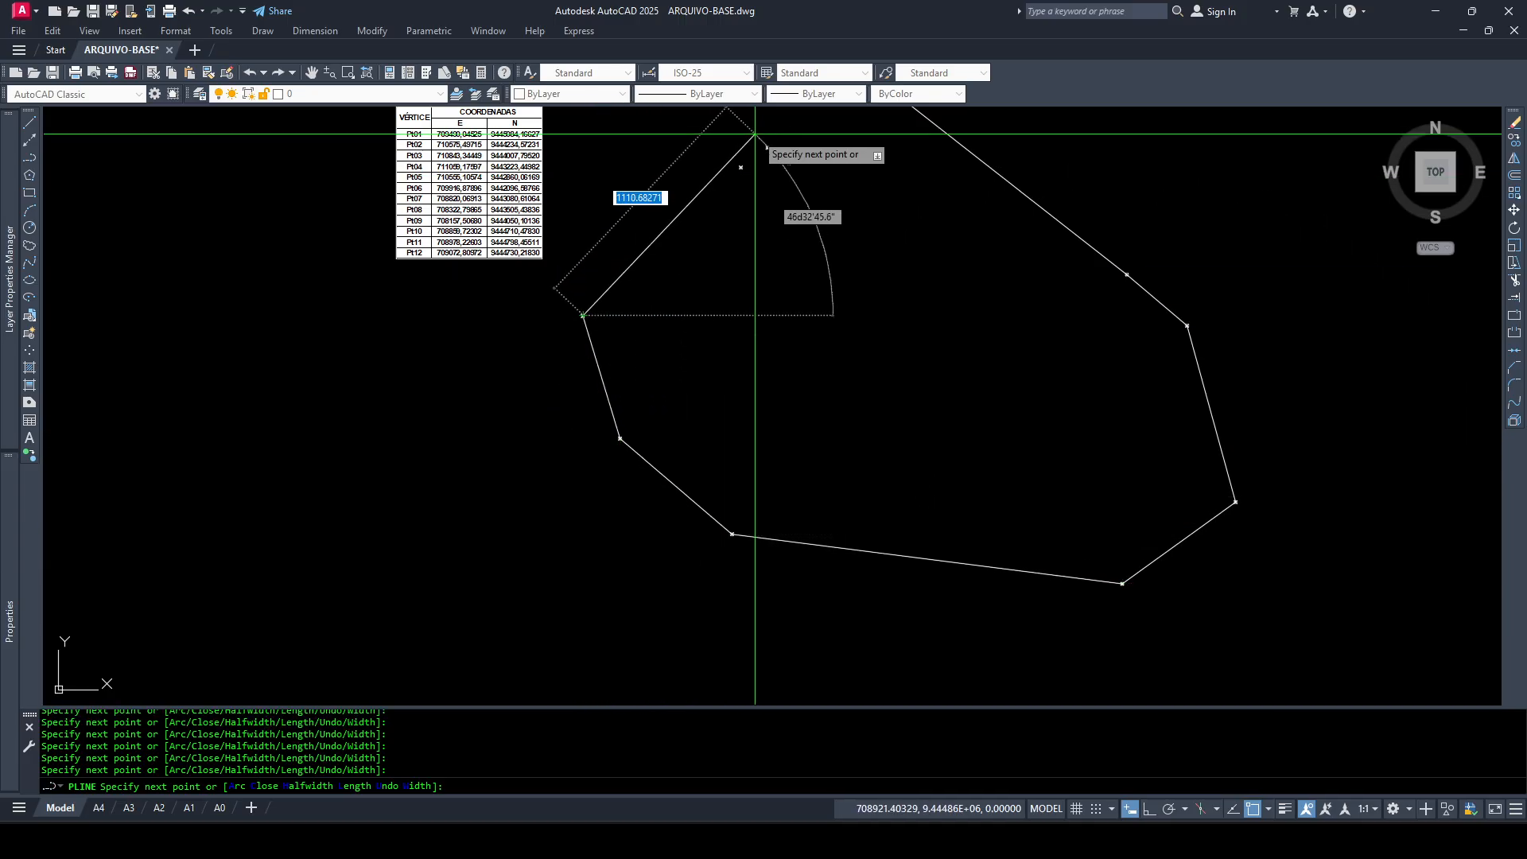
Continue the polyline from Pt09 through the Pt10, Pt11 and Pt12 points and close it at Pt01
scroll(755, 135, "up", 5)
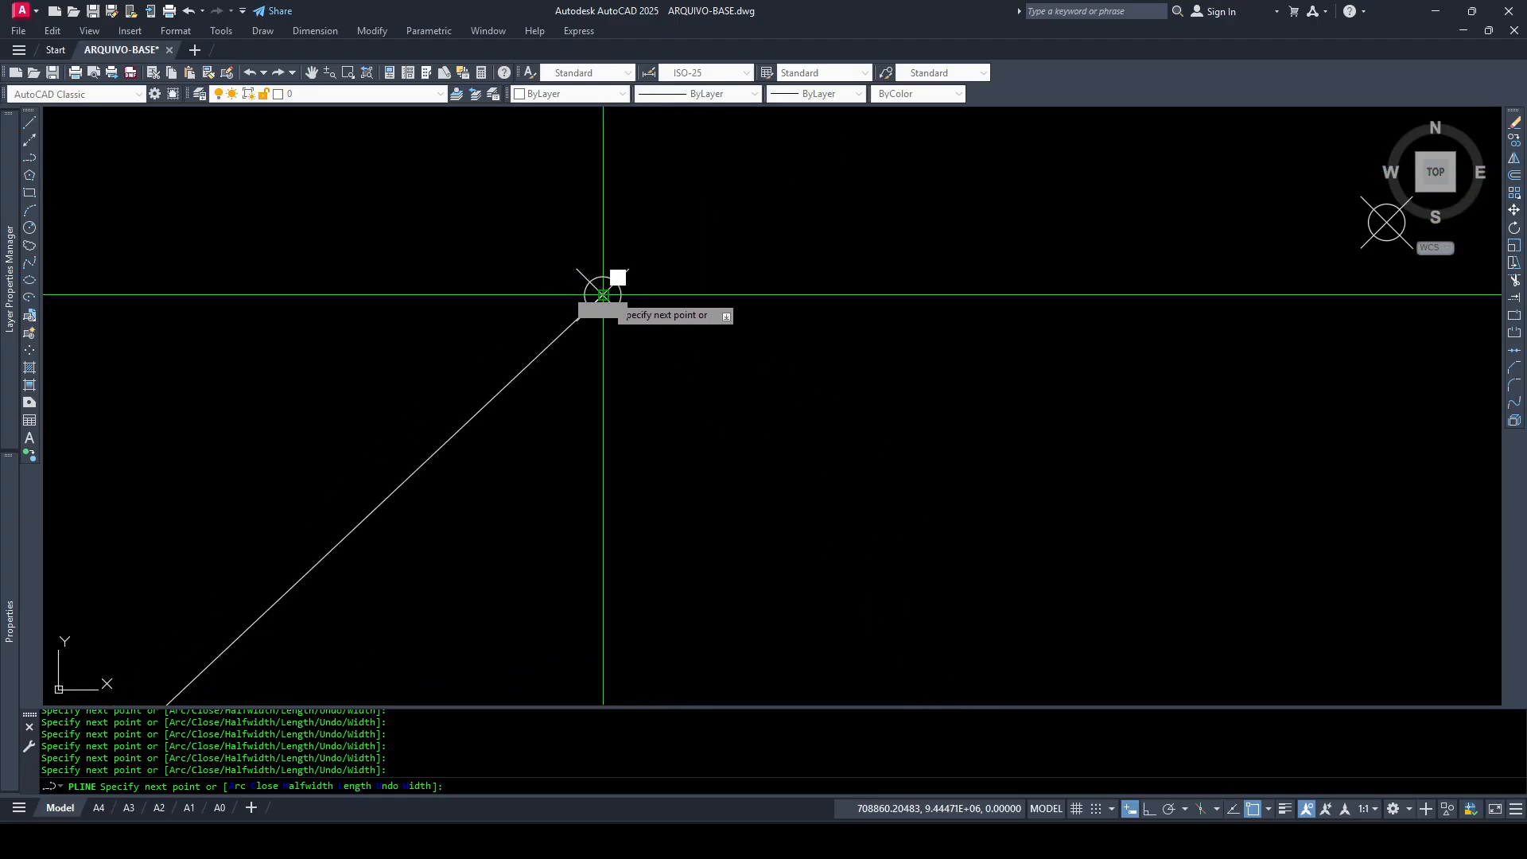
left_click(603, 295)
scroll(787, 262, "down", 5)
left_click(844, 197)
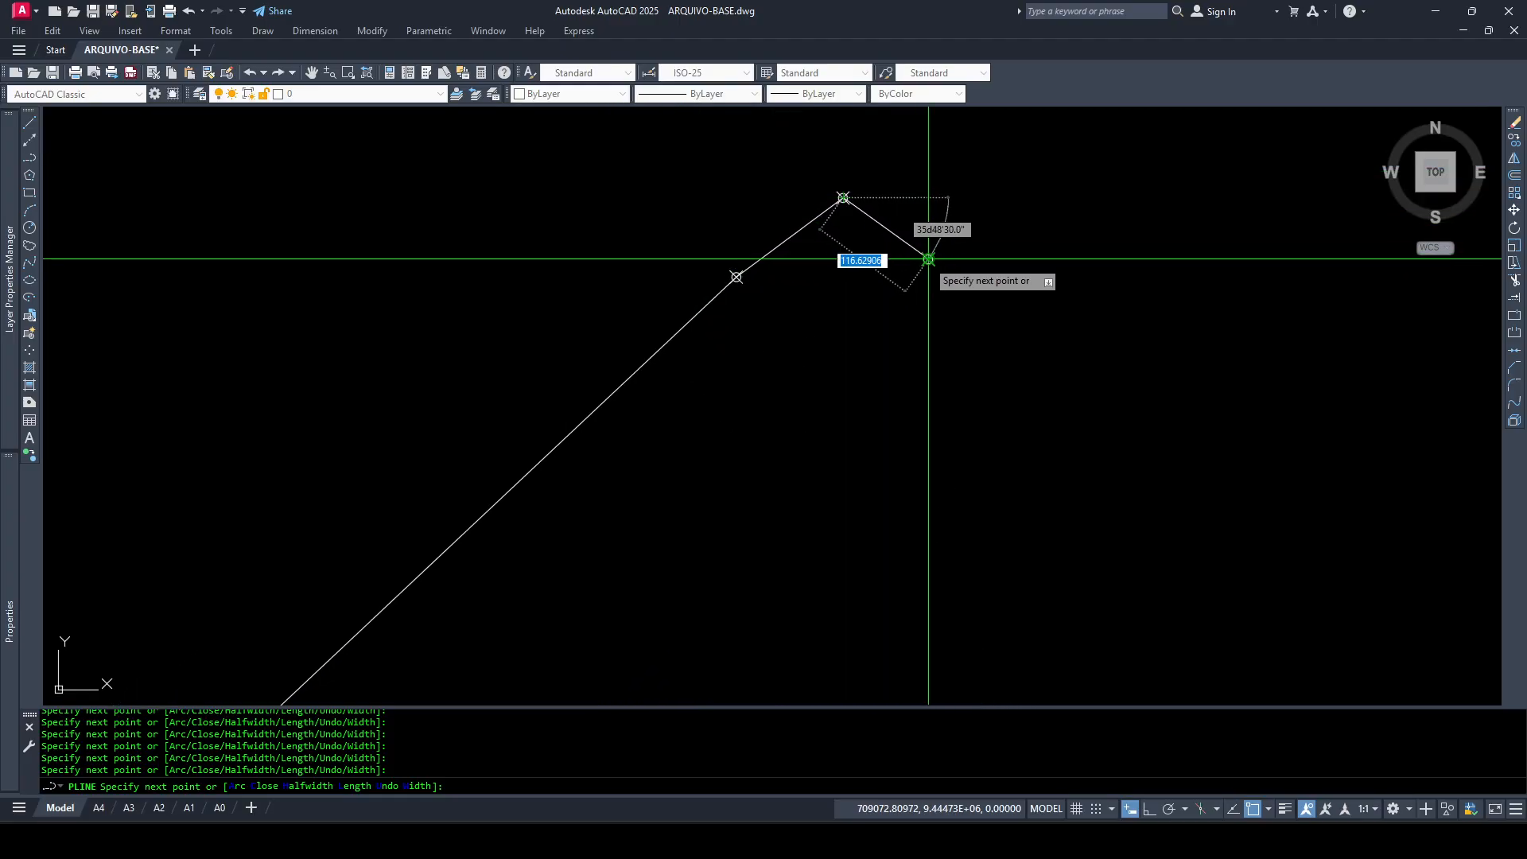
left_click(929, 260)
scroll(914, 319, "down", 3)
type("c")
key("Return")
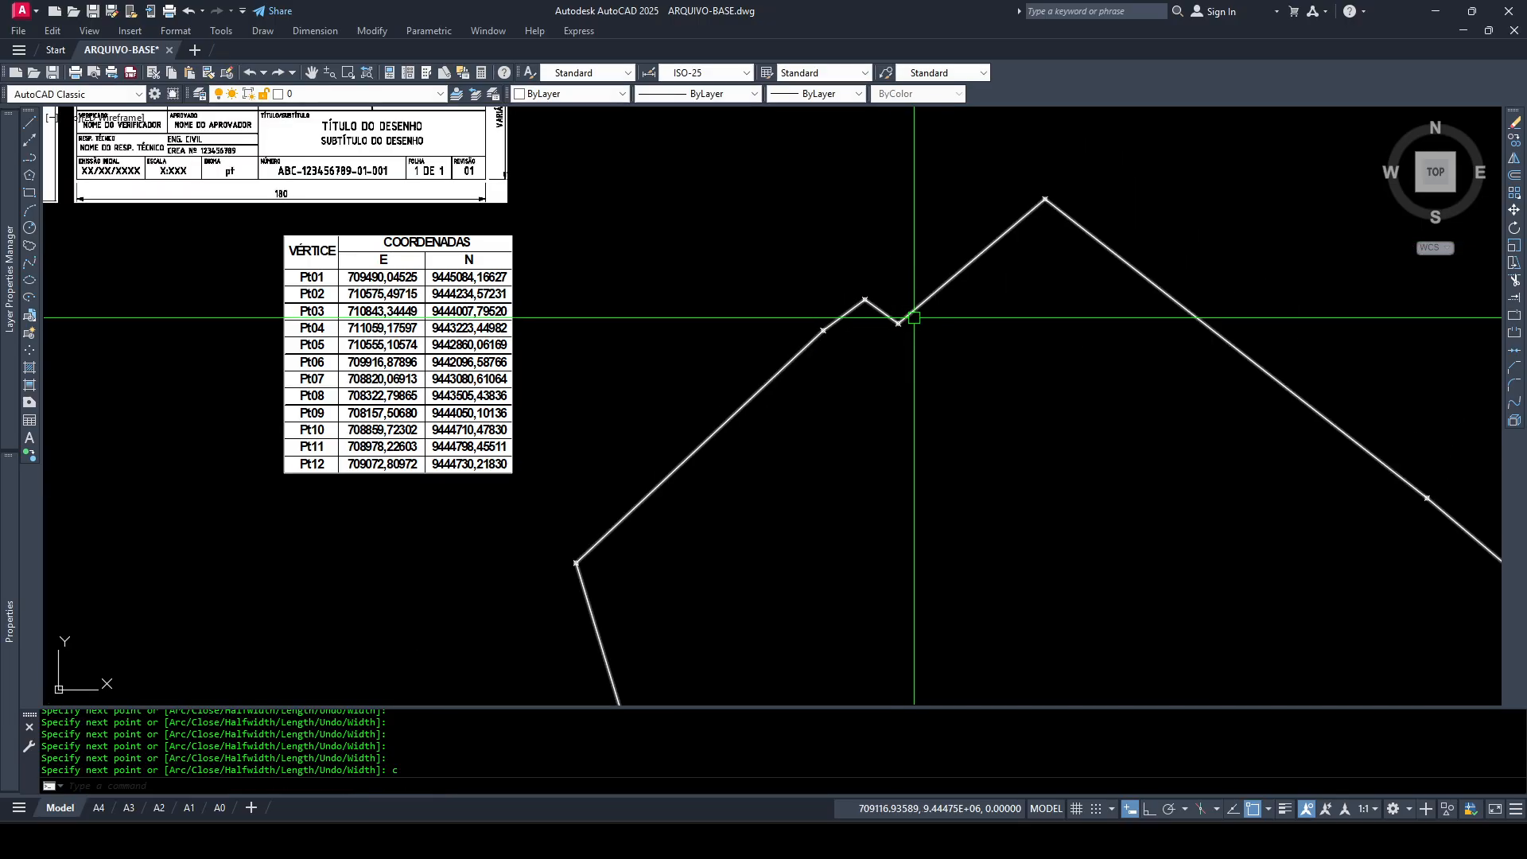
key("Escape")
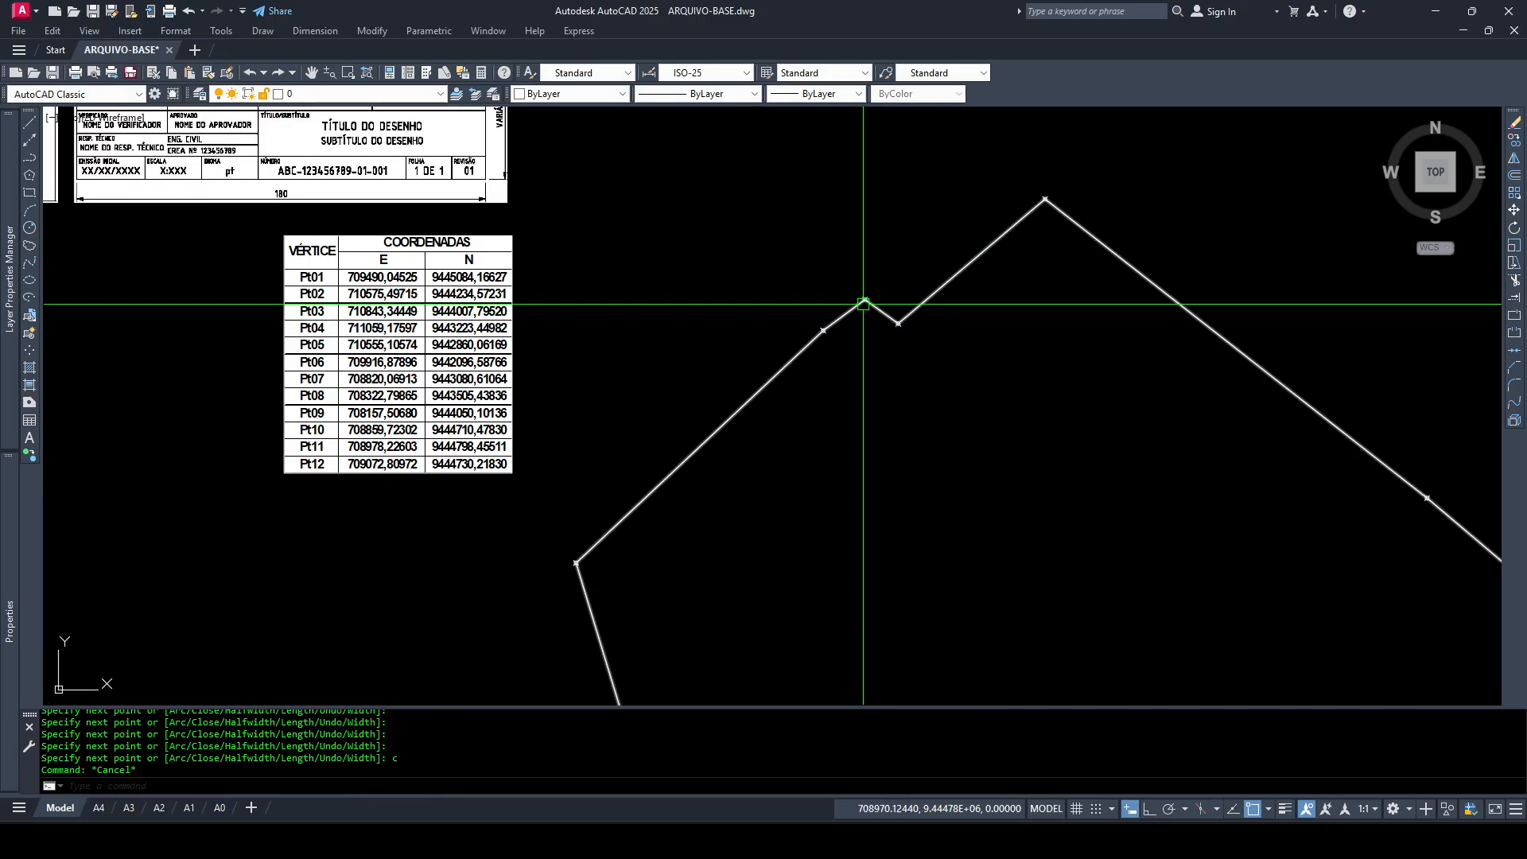
Check the Pt12 point's position in its properties against the coordinate table
scroll(1068, 203, "down", 5)
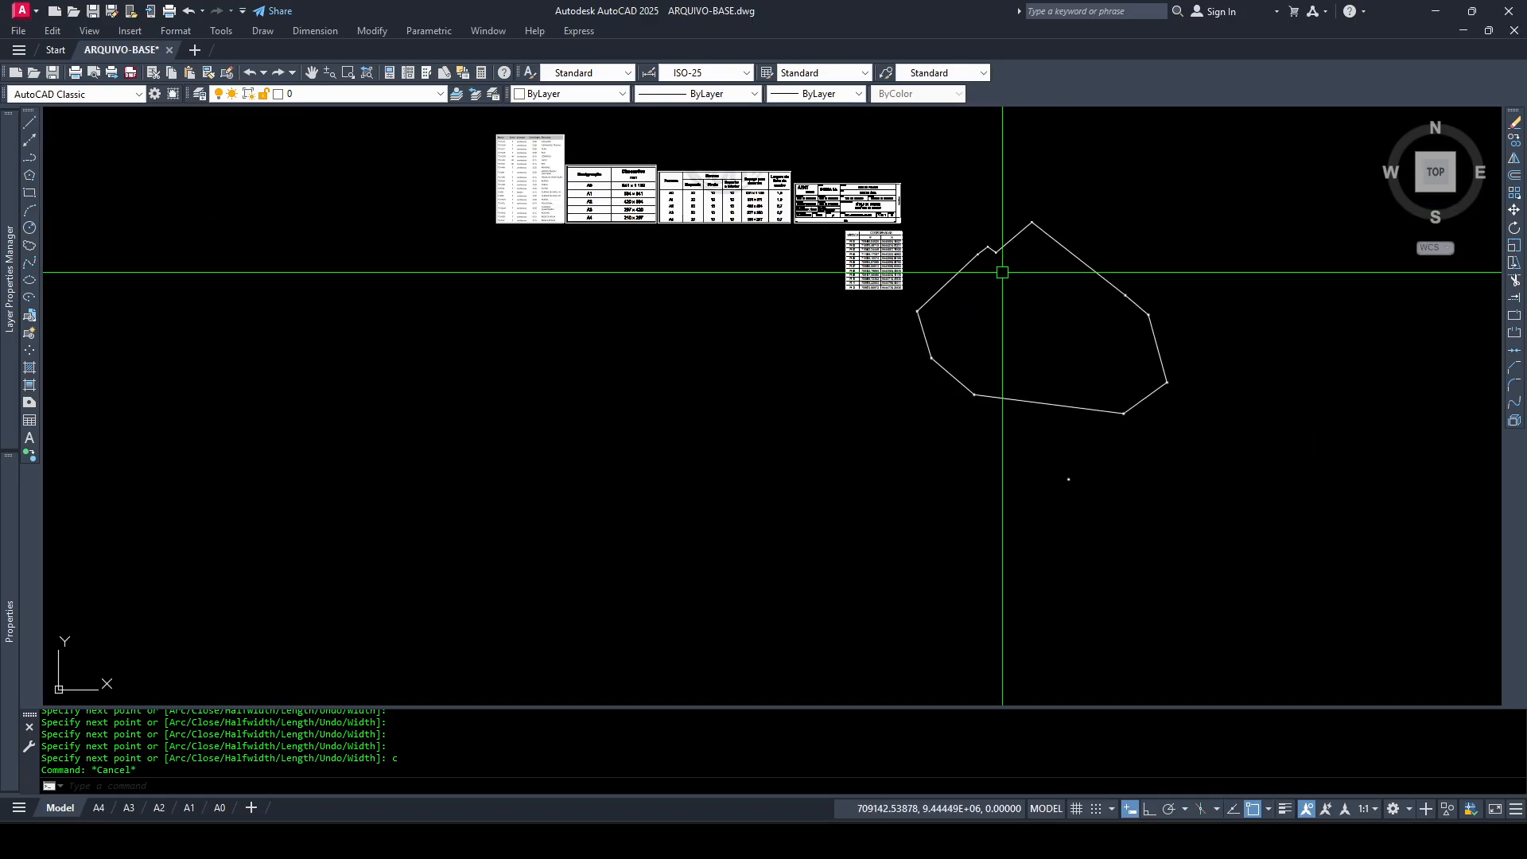
scroll(1002, 272, "up", 6)
left_click(944, 176)
left_click(1007, 219)
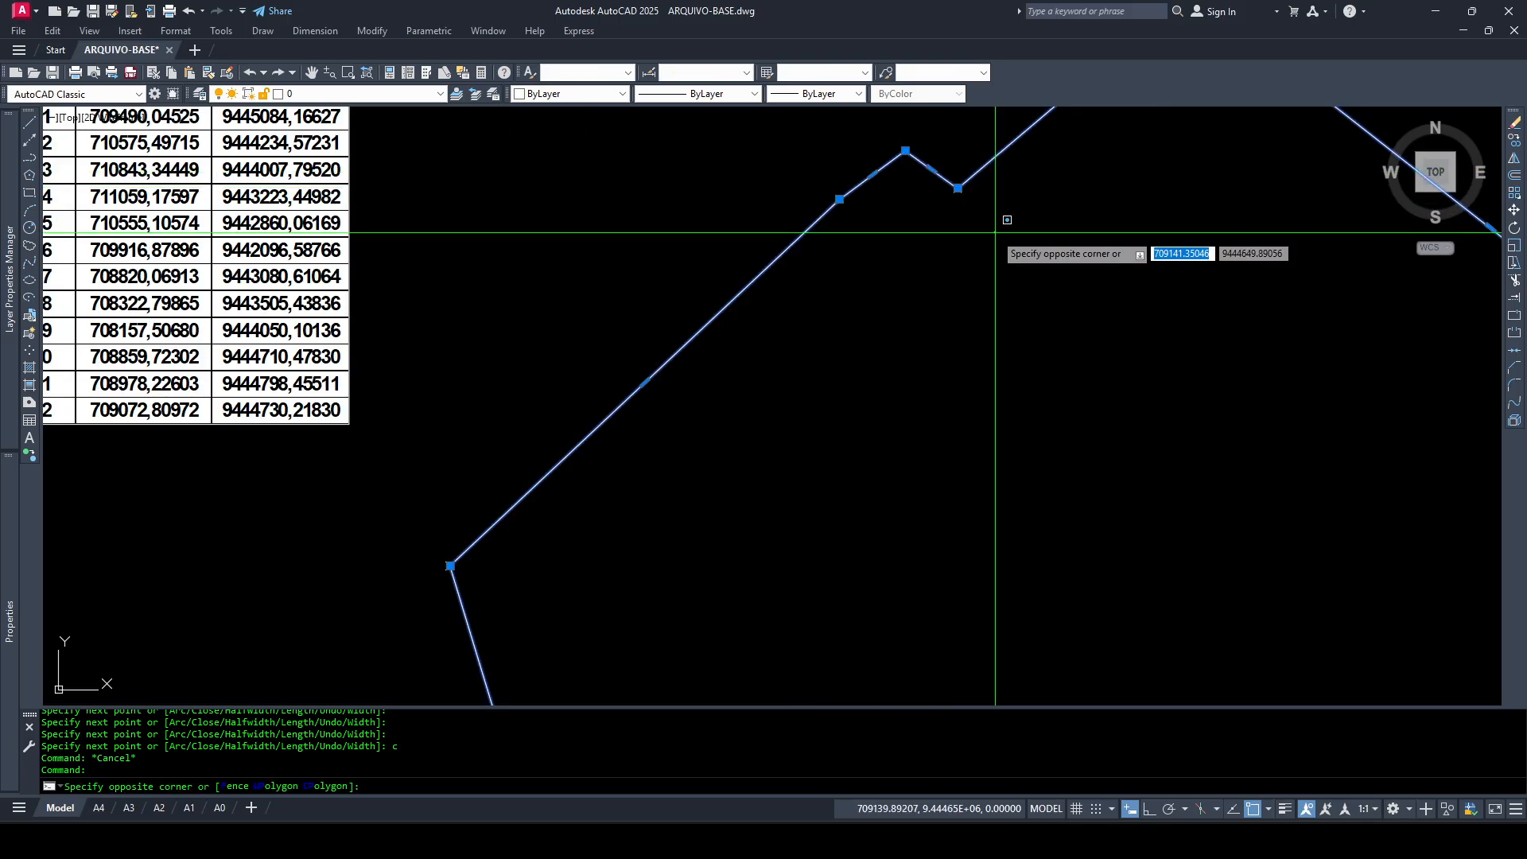
key("Escape")
key("Escape")
key("Escape")
left_click(946, 161)
left_click(993, 223)
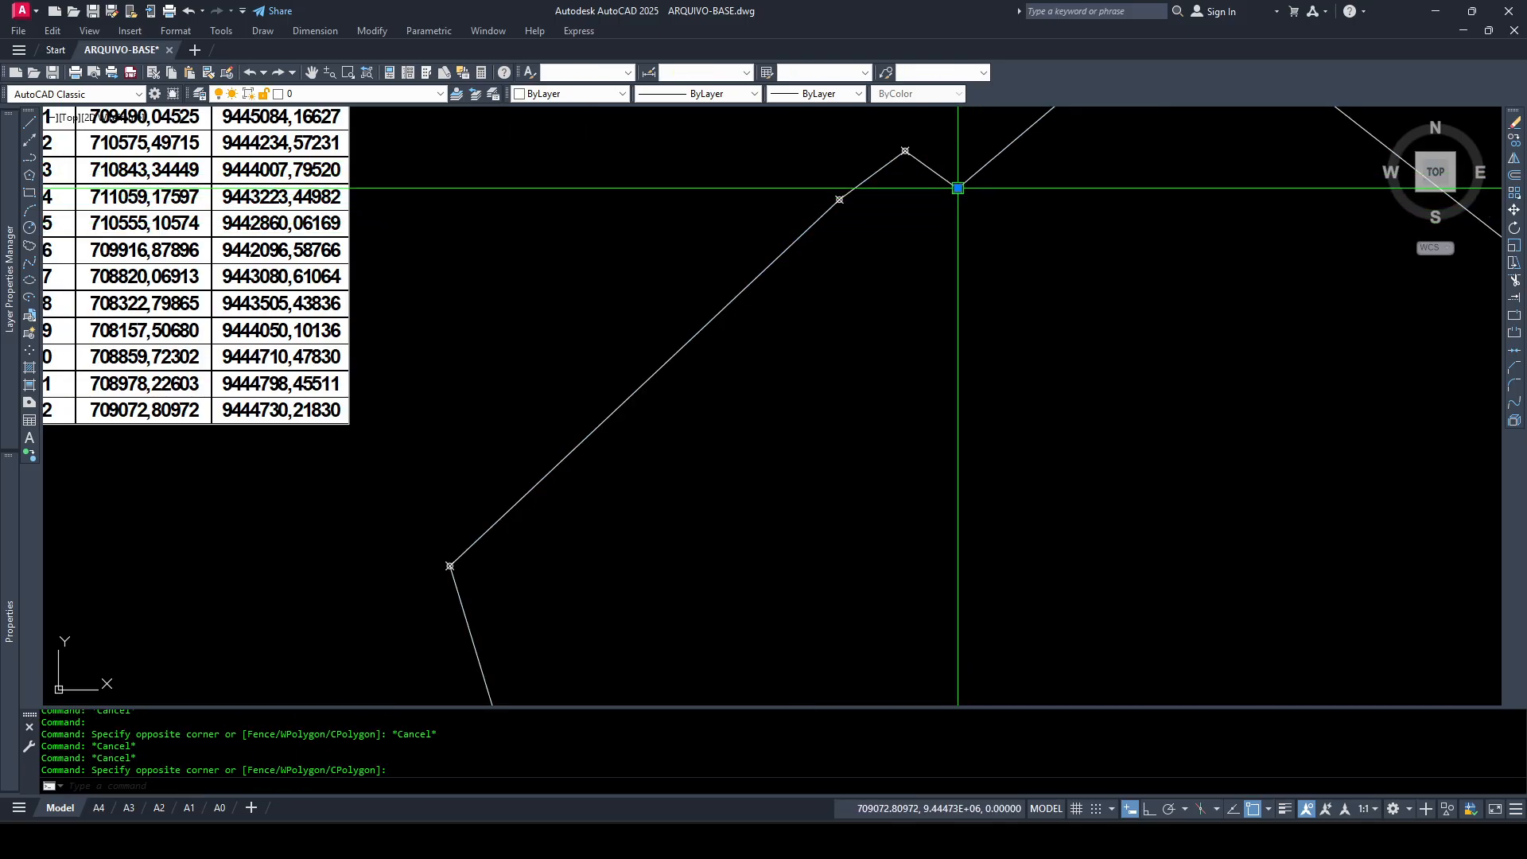
mouse_move(12, 575)
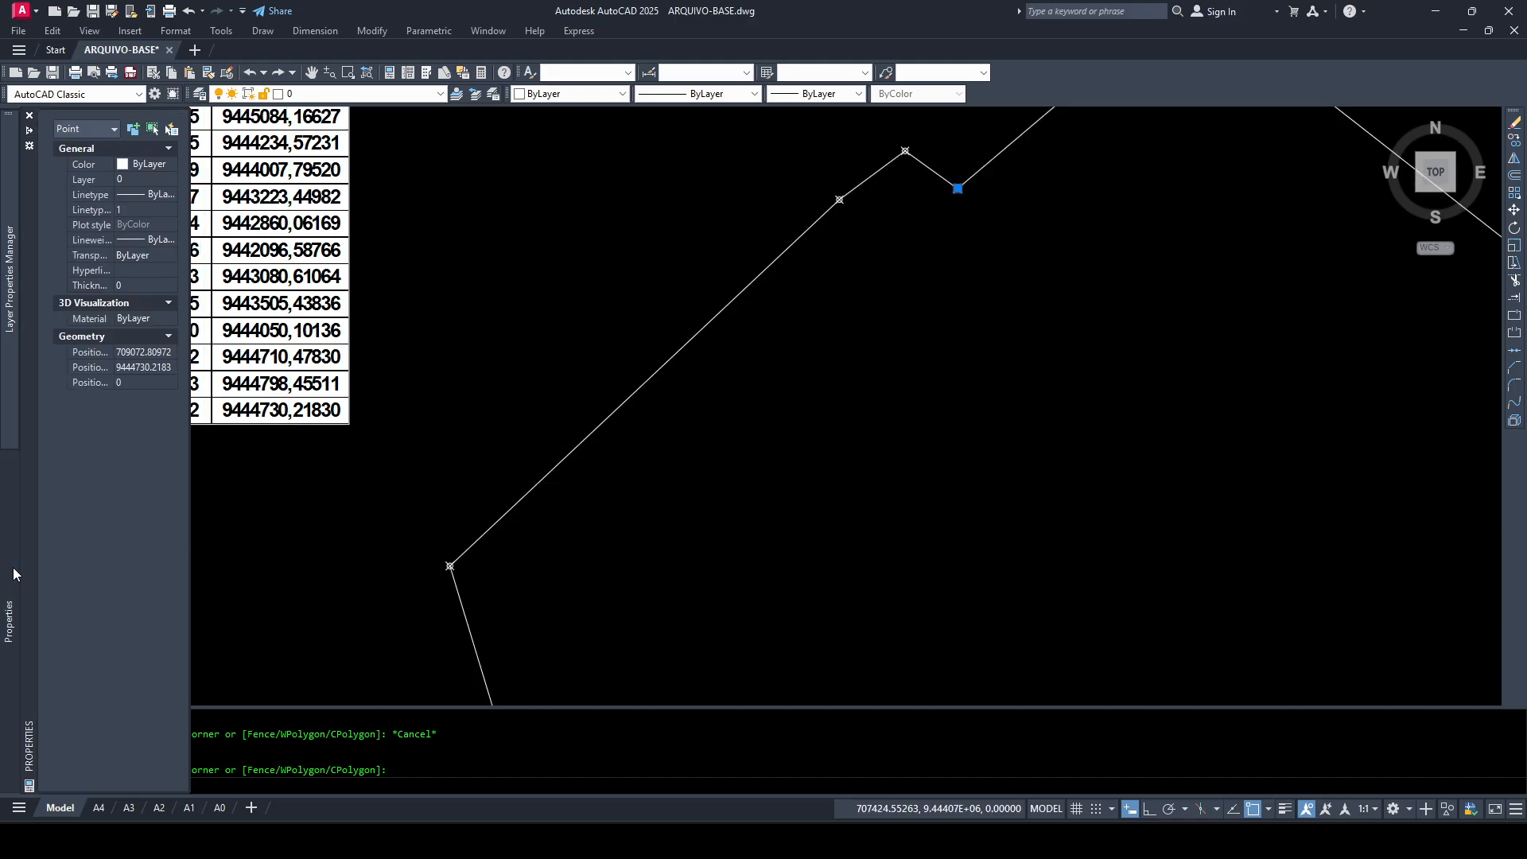
scroll(361, 426, "down", 1)
middle_click_drag(362, 426, 715, 417)
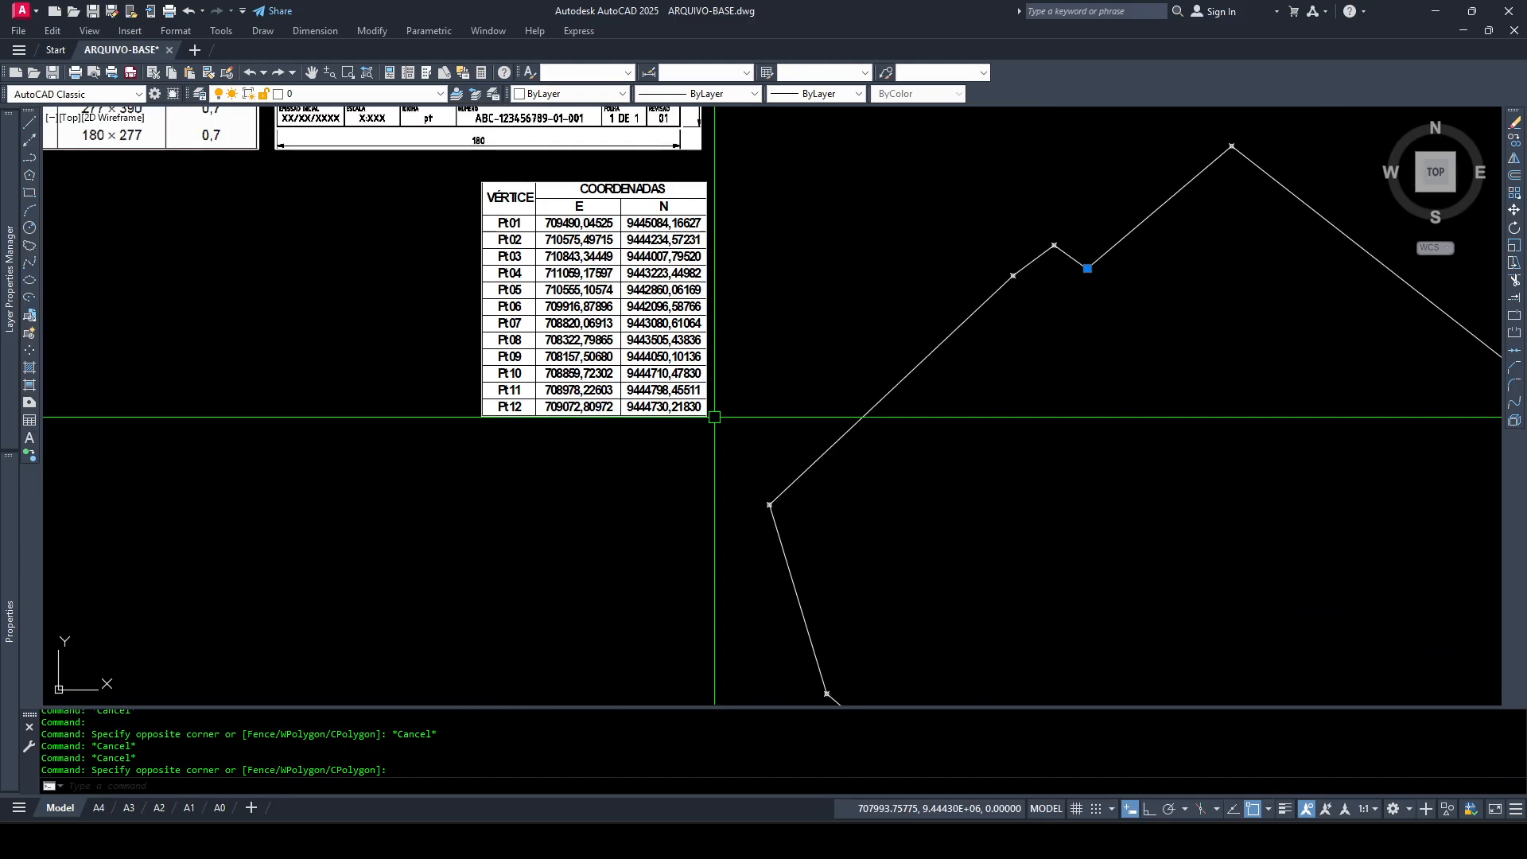
mouse_move(9, 607)
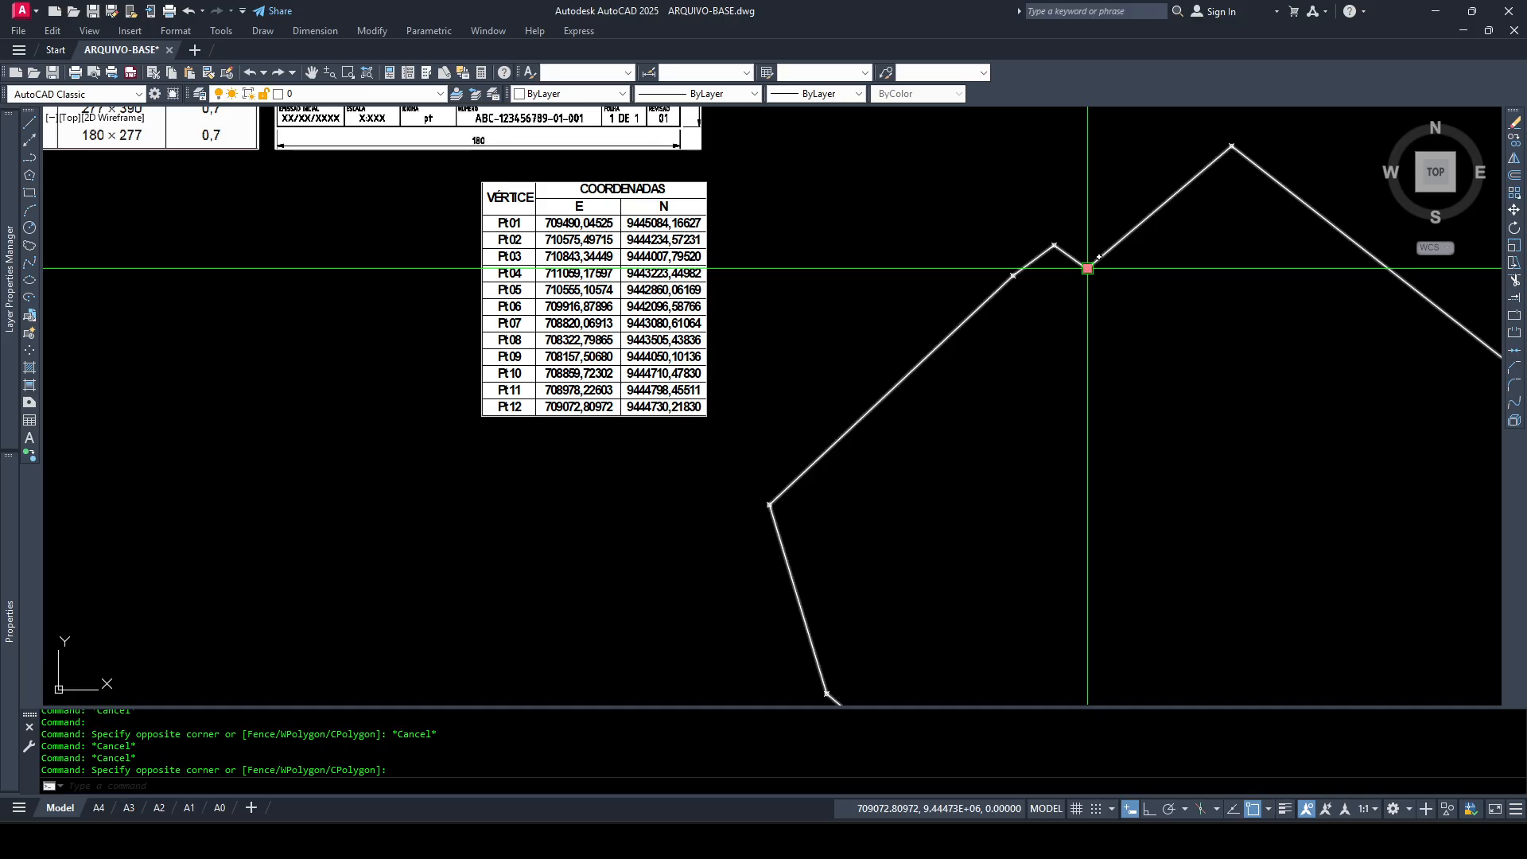
mouse_move(15, 565)
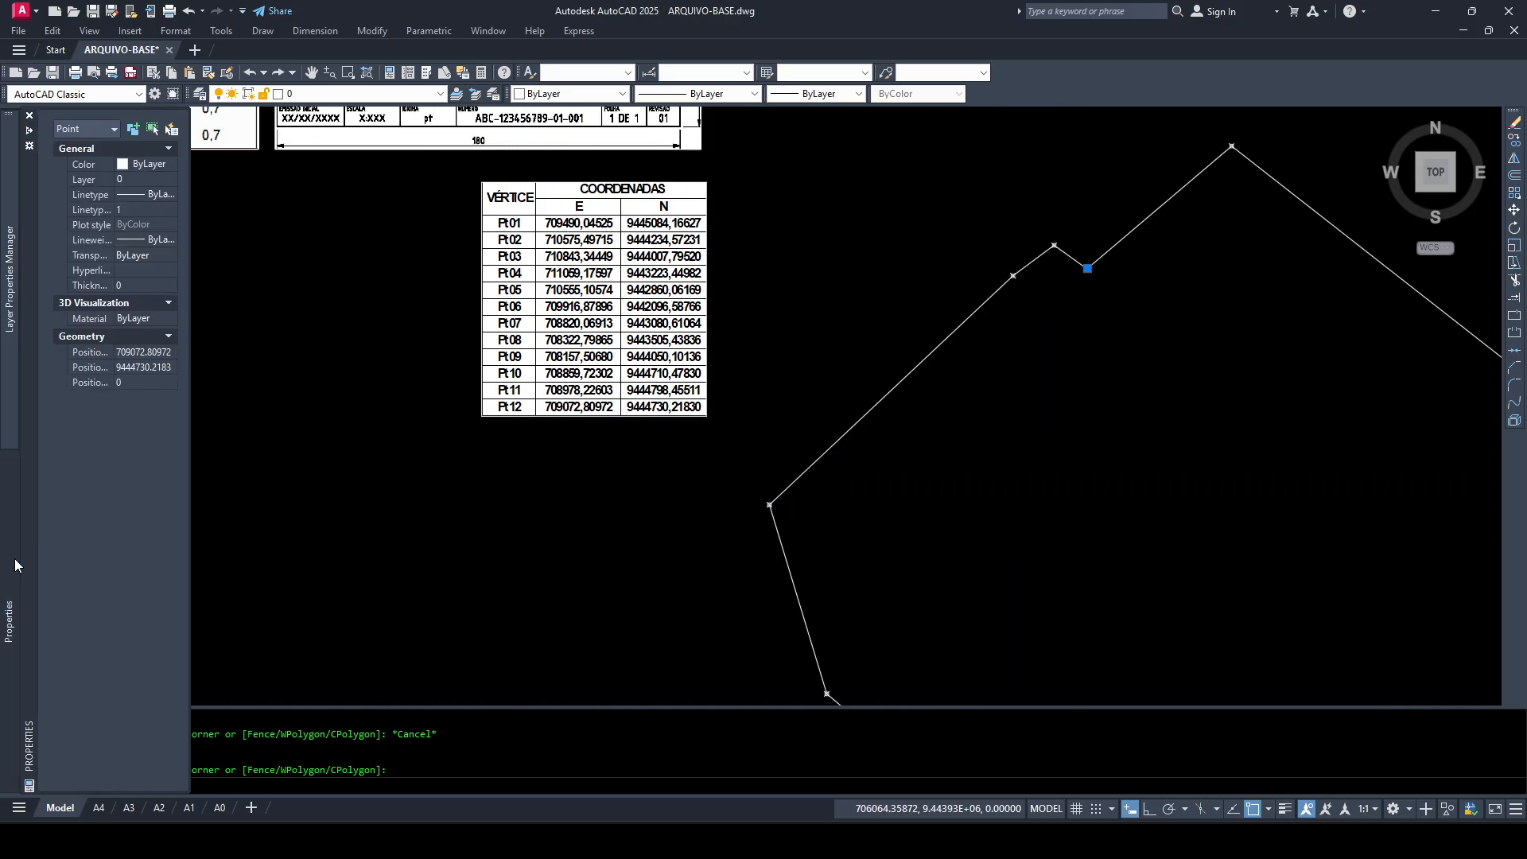
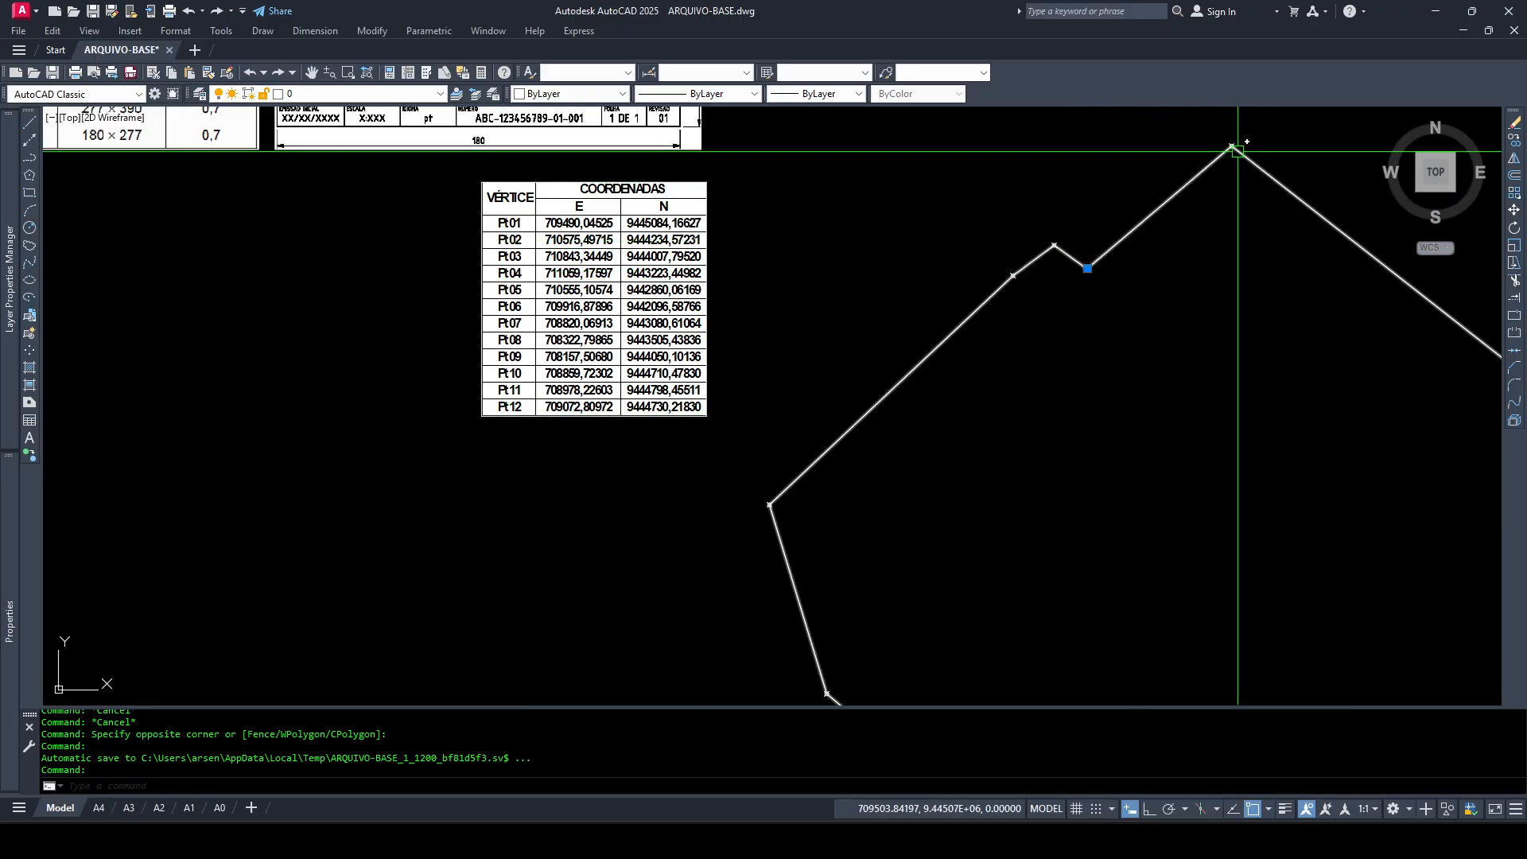
scroll(1233, 145, "down", 5)
key("Escape")
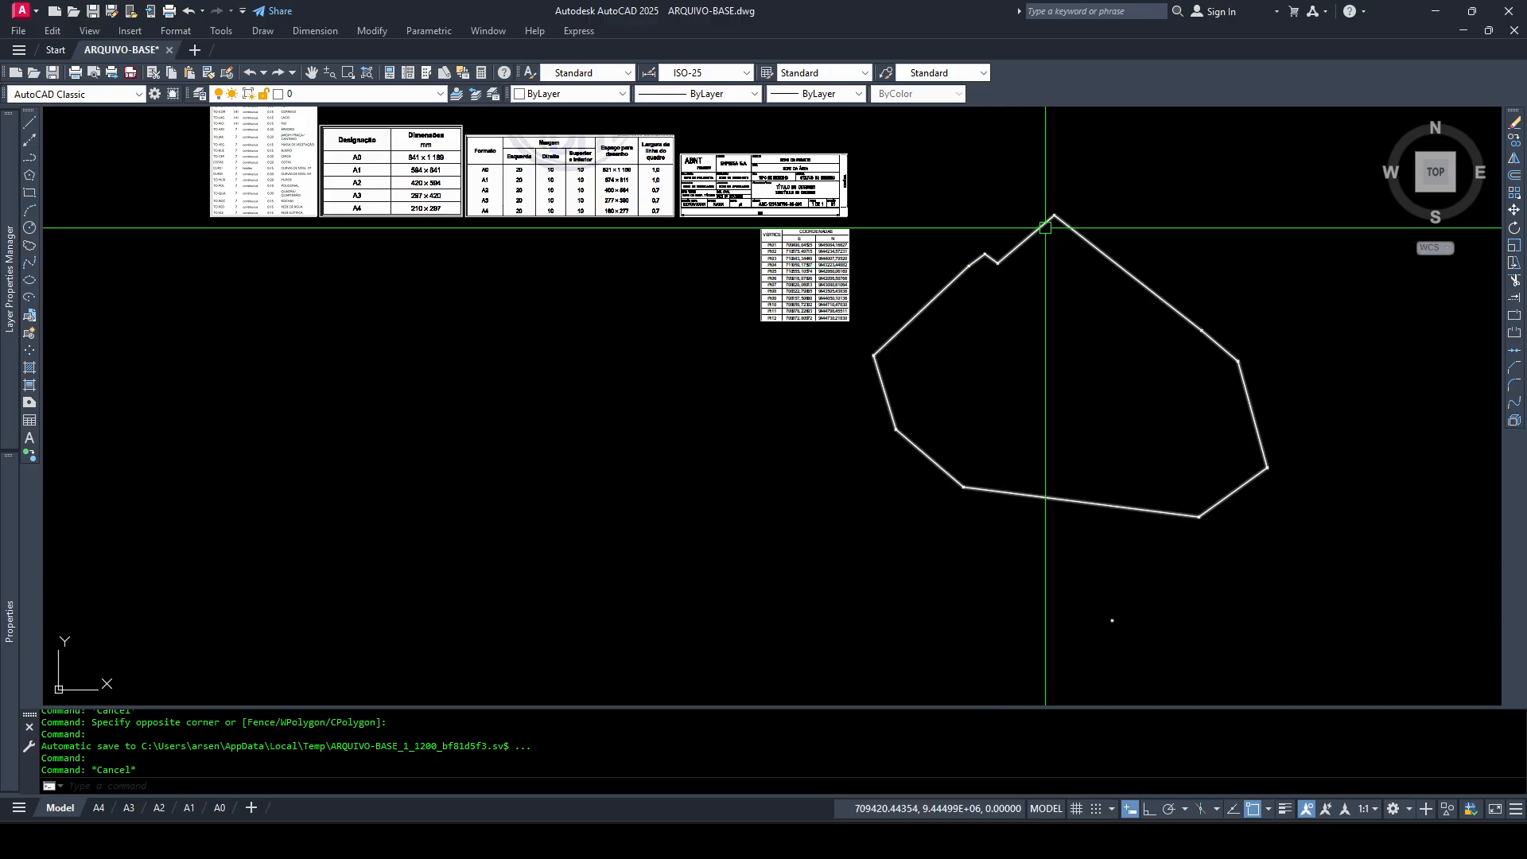
Explode the closed boundary polyline and erase the southern segment between the Pt05 and Pt07 points
scroll(1074, 326, "up", 2)
scroll(1117, 430, "down", 2)
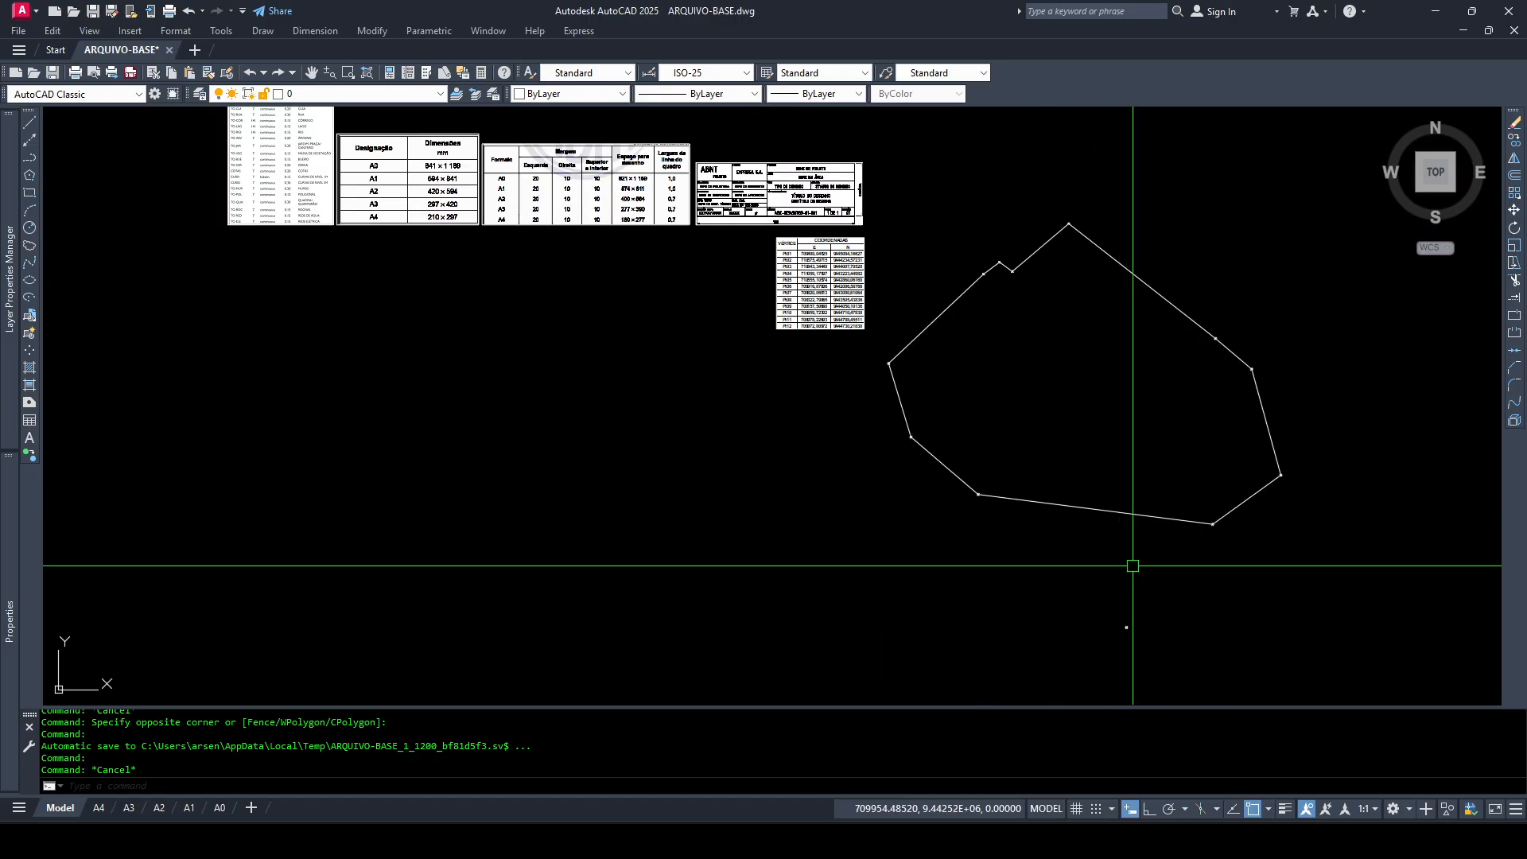
left_click(1095, 509)
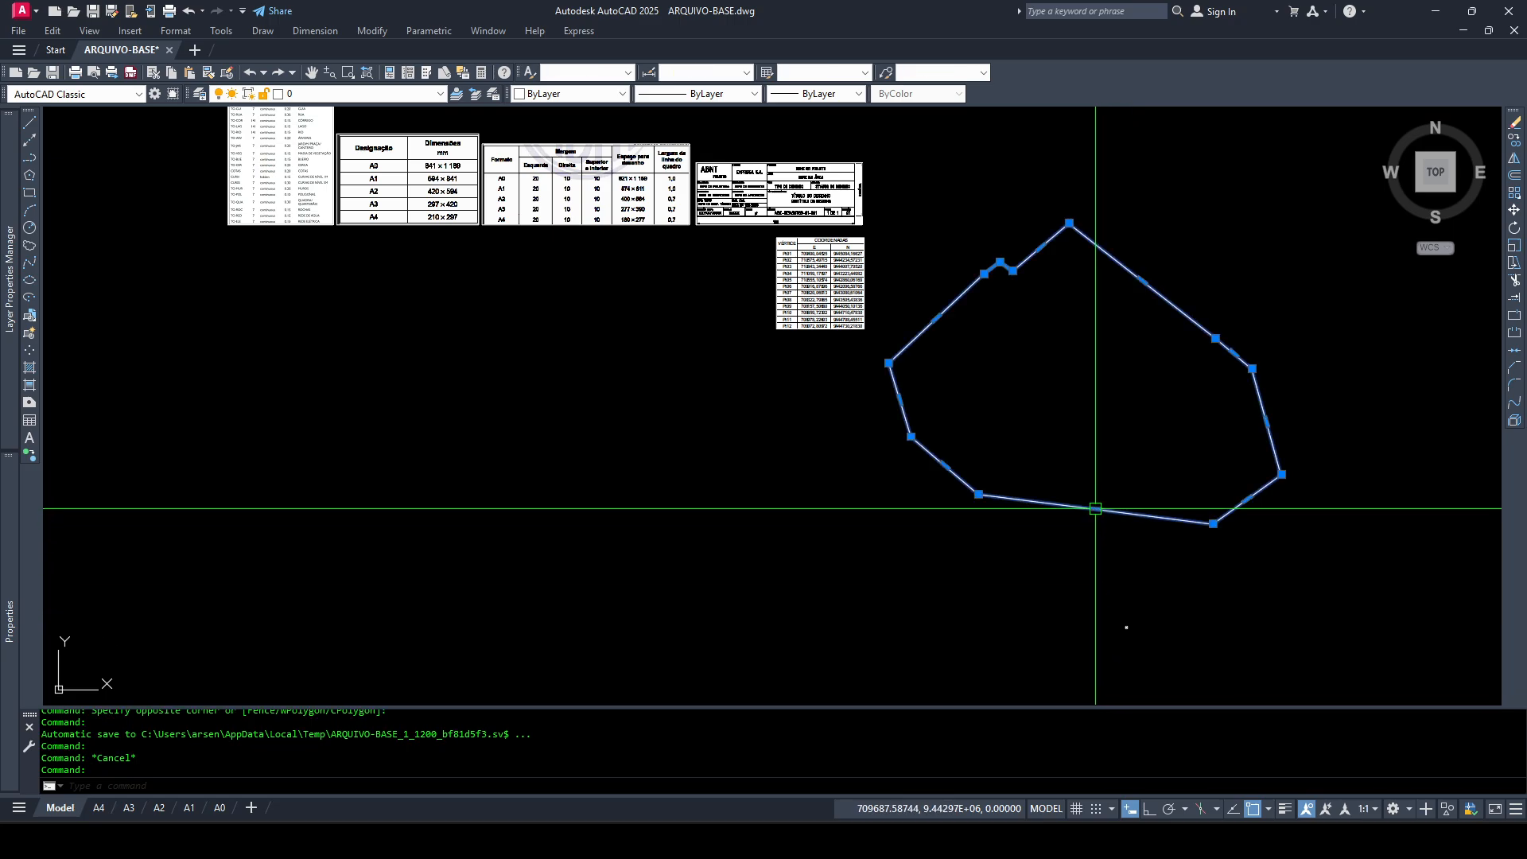
type("x")
key("Return")
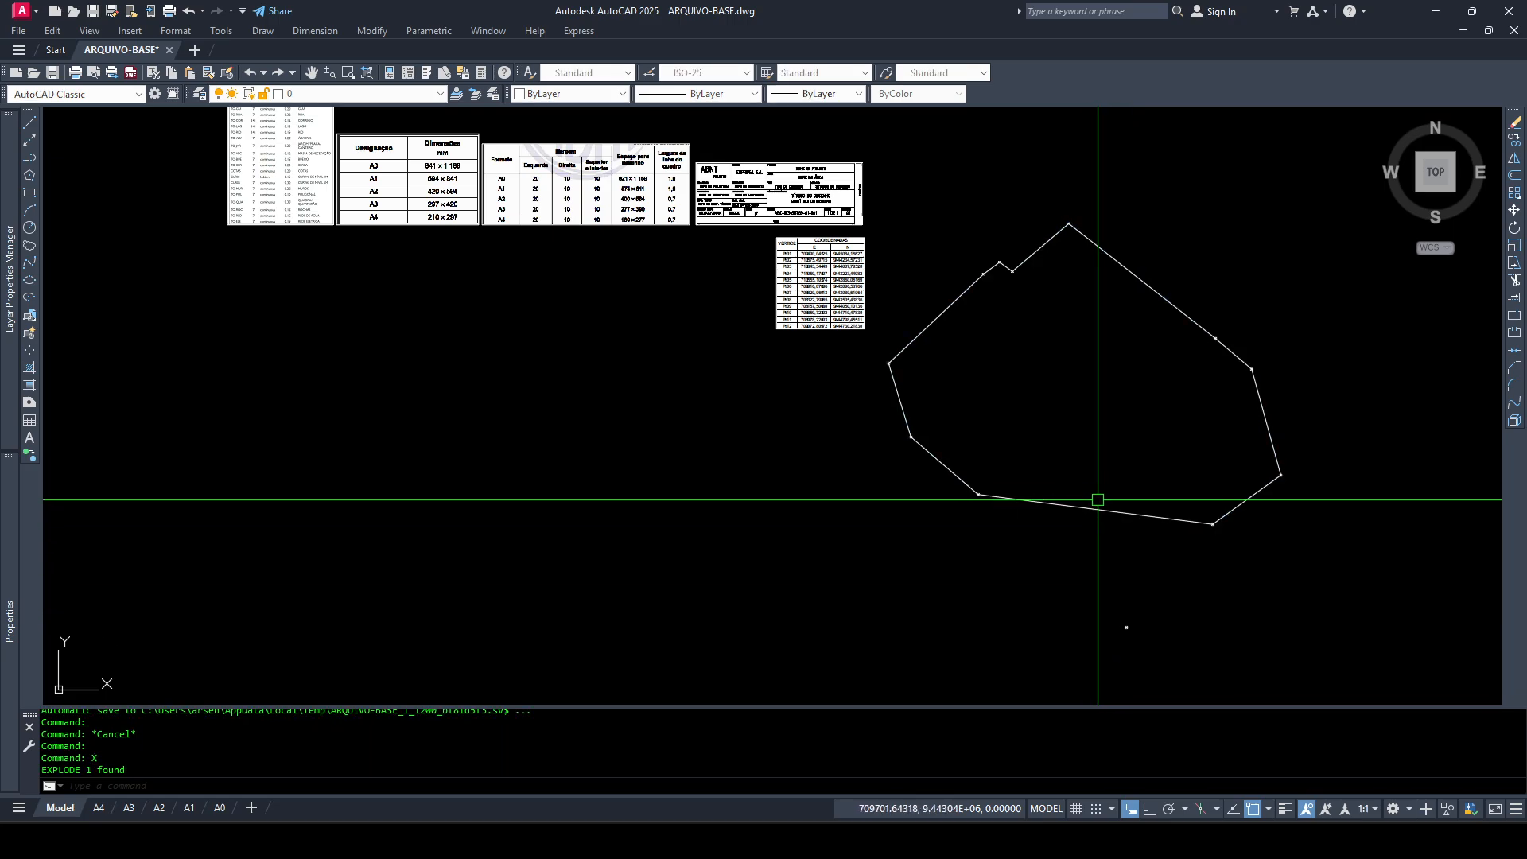
left_click(1110, 516)
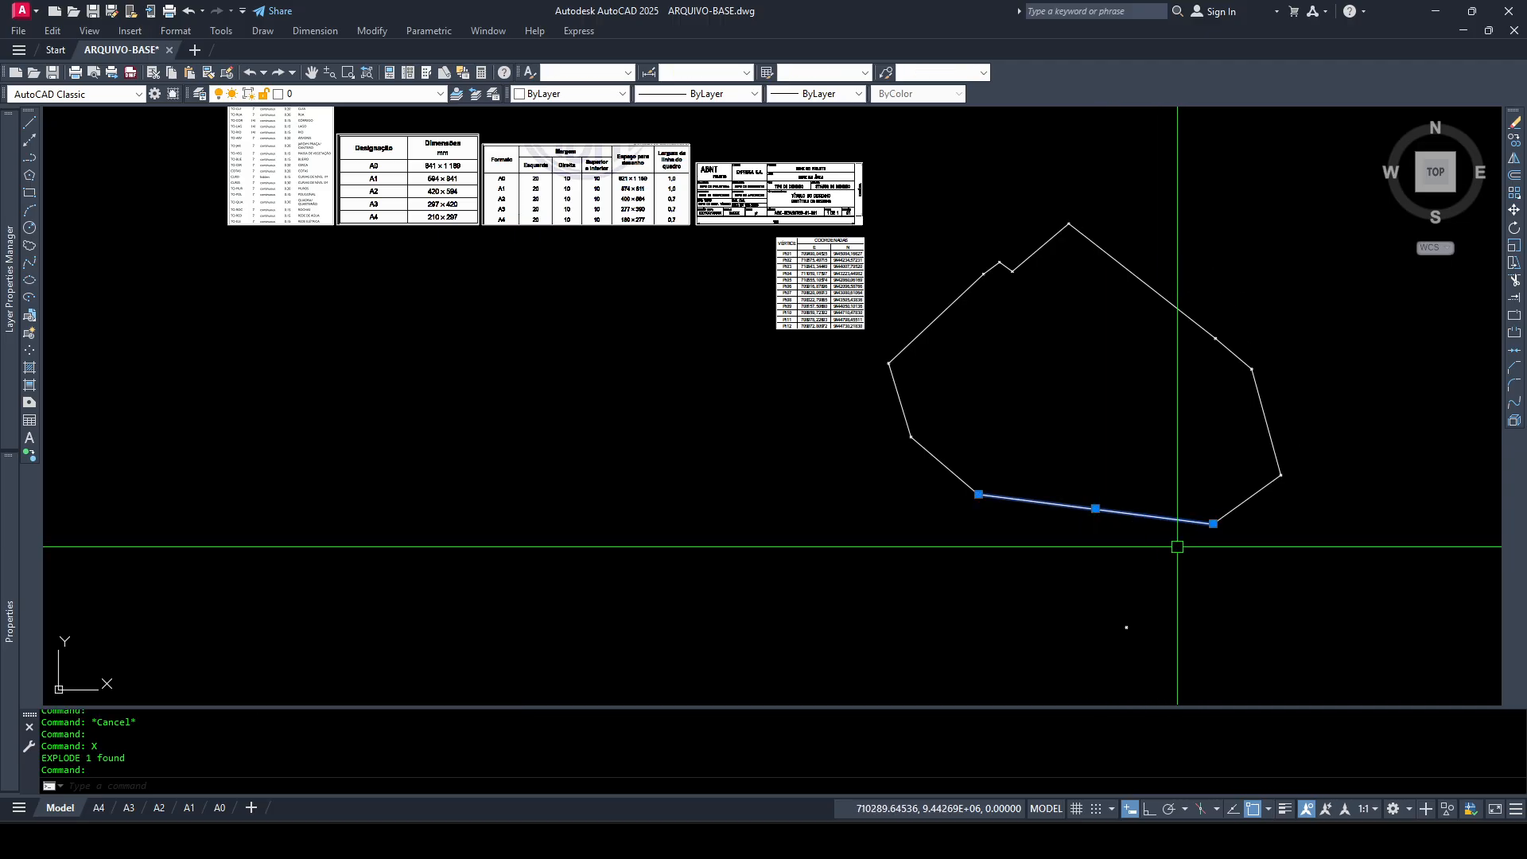
type("e")
key("Return")
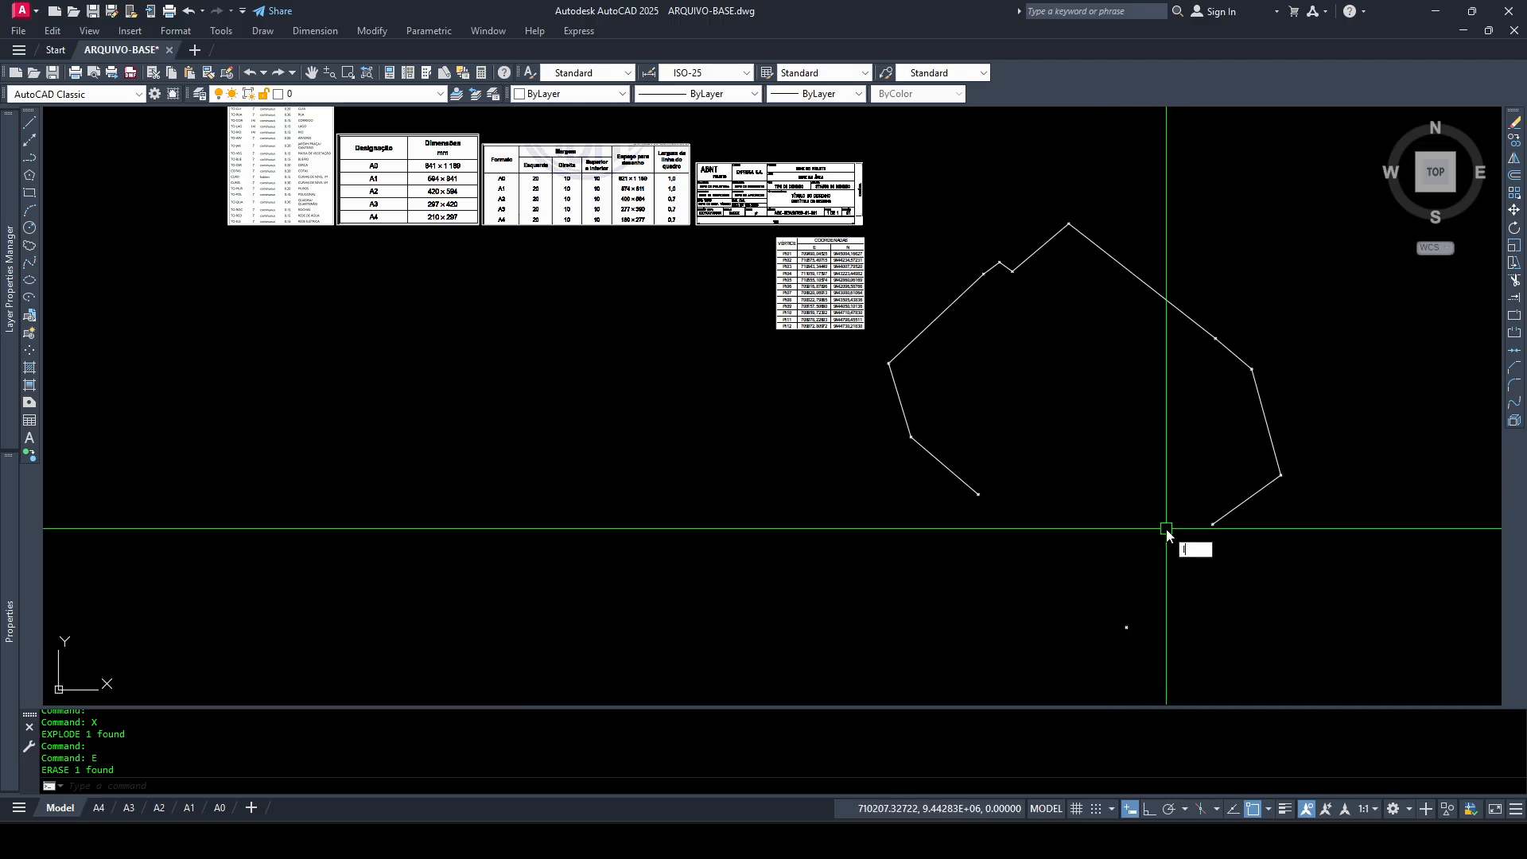
Draw connected lines from the Pt05 point through the isolated Pt06 point to Pt07
type("l")
key("Return")
scroll(1220, 539, "up", 5)
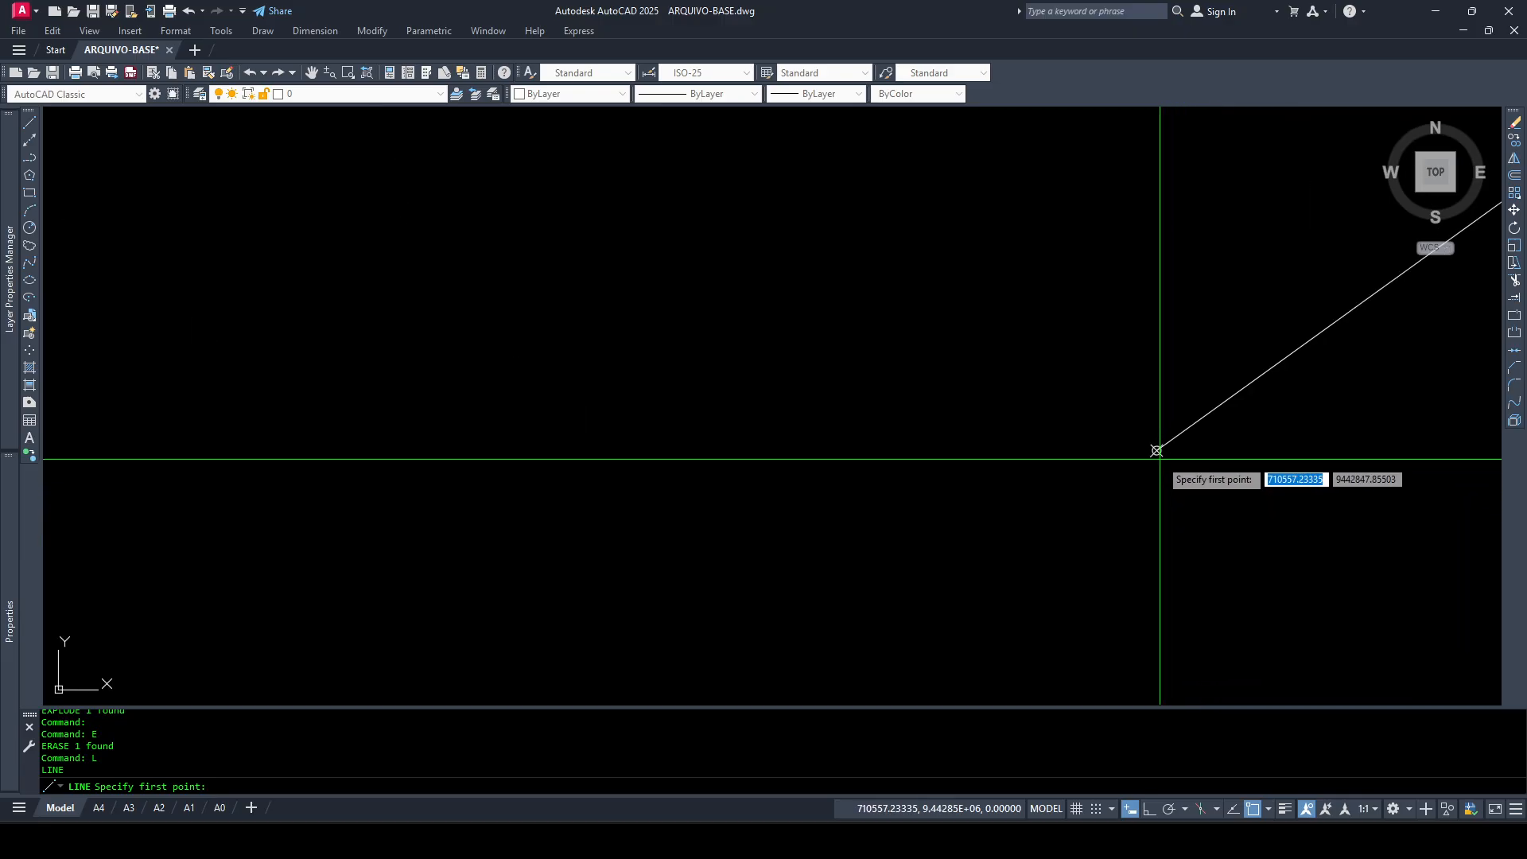
left_click(1157, 450)
scroll(1122, 457, "down", 3)
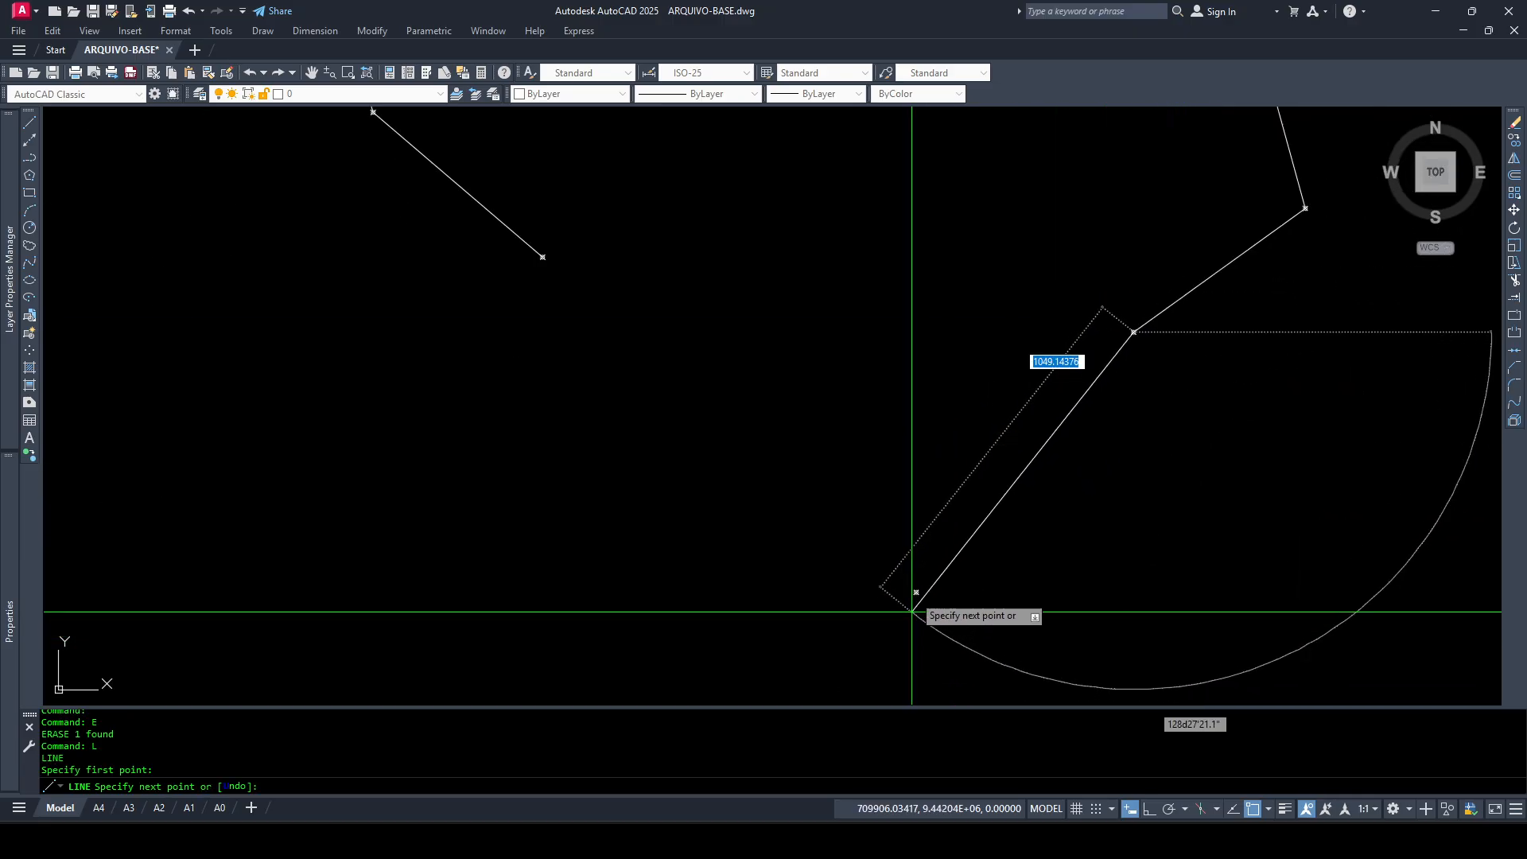
scroll(911, 612, "up", 3)
left_click(917, 574)
scroll(831, 496, "down", 3)
middle_click_drag(822, 498, 911, 573)
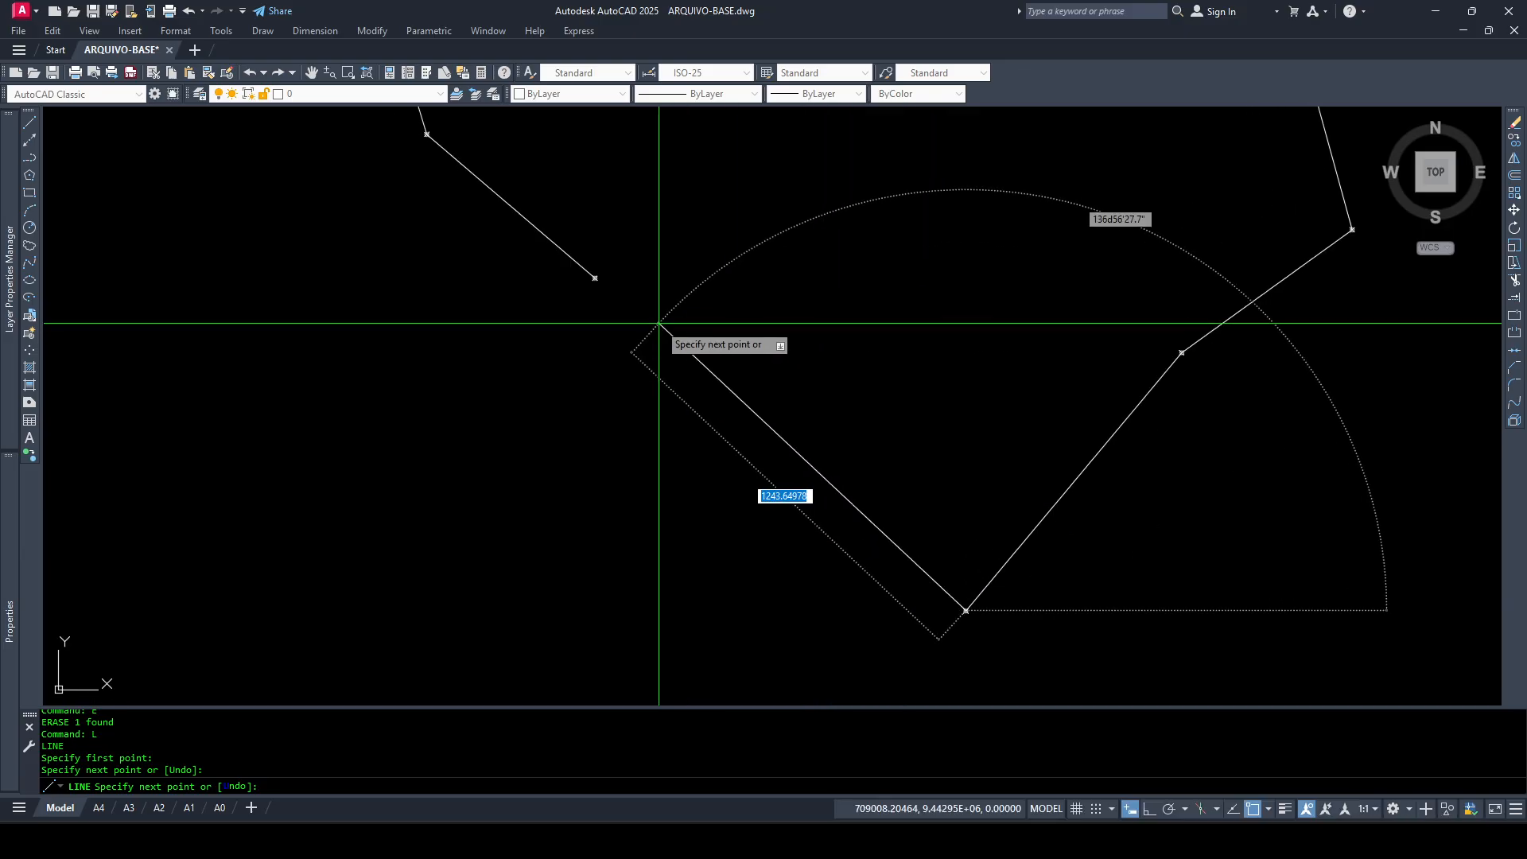
scroll(659, 323, "up", 2)
left_click(535, 256)
key("Escape")
scroll(628, 318, "down", 4)
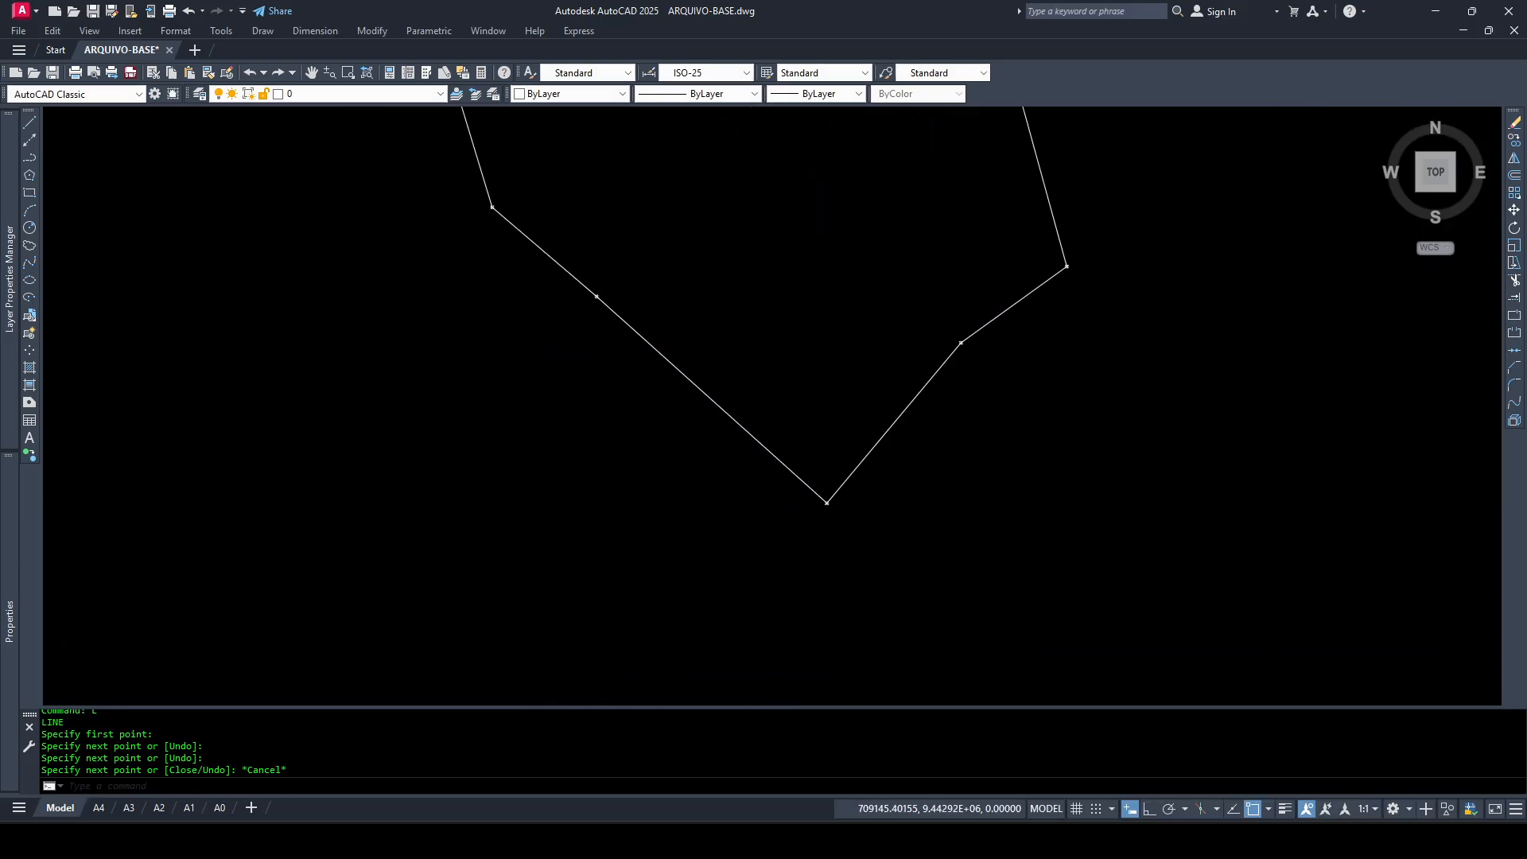
Convert the line between Pt05 and Pt06 to a polyline and join all the boundary segments to it
scroll(827, 424, "down", 4)
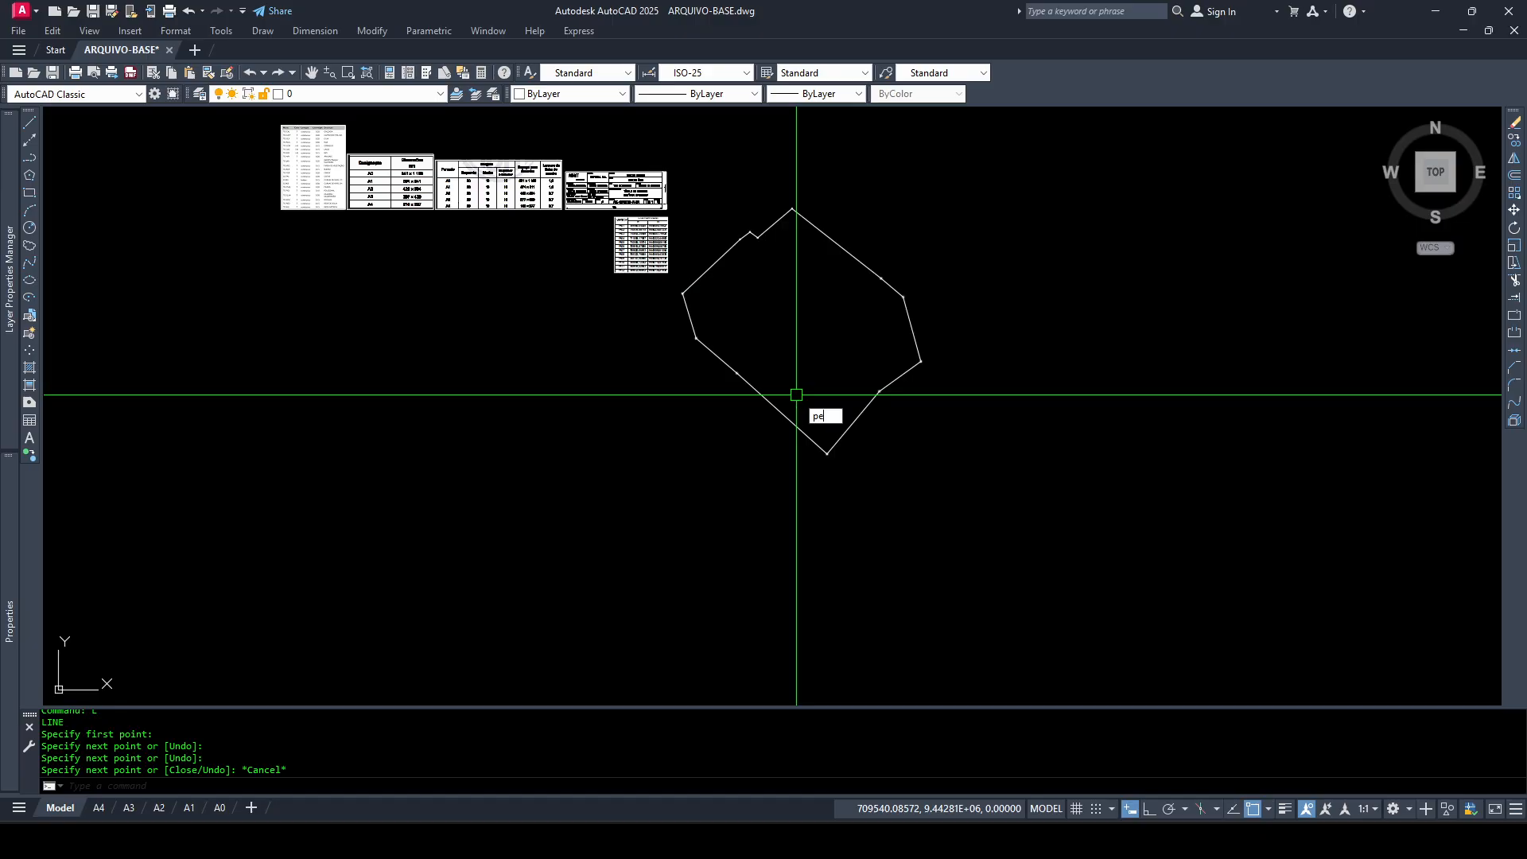
key("Return")
left_click(841, 434)
key("Return")
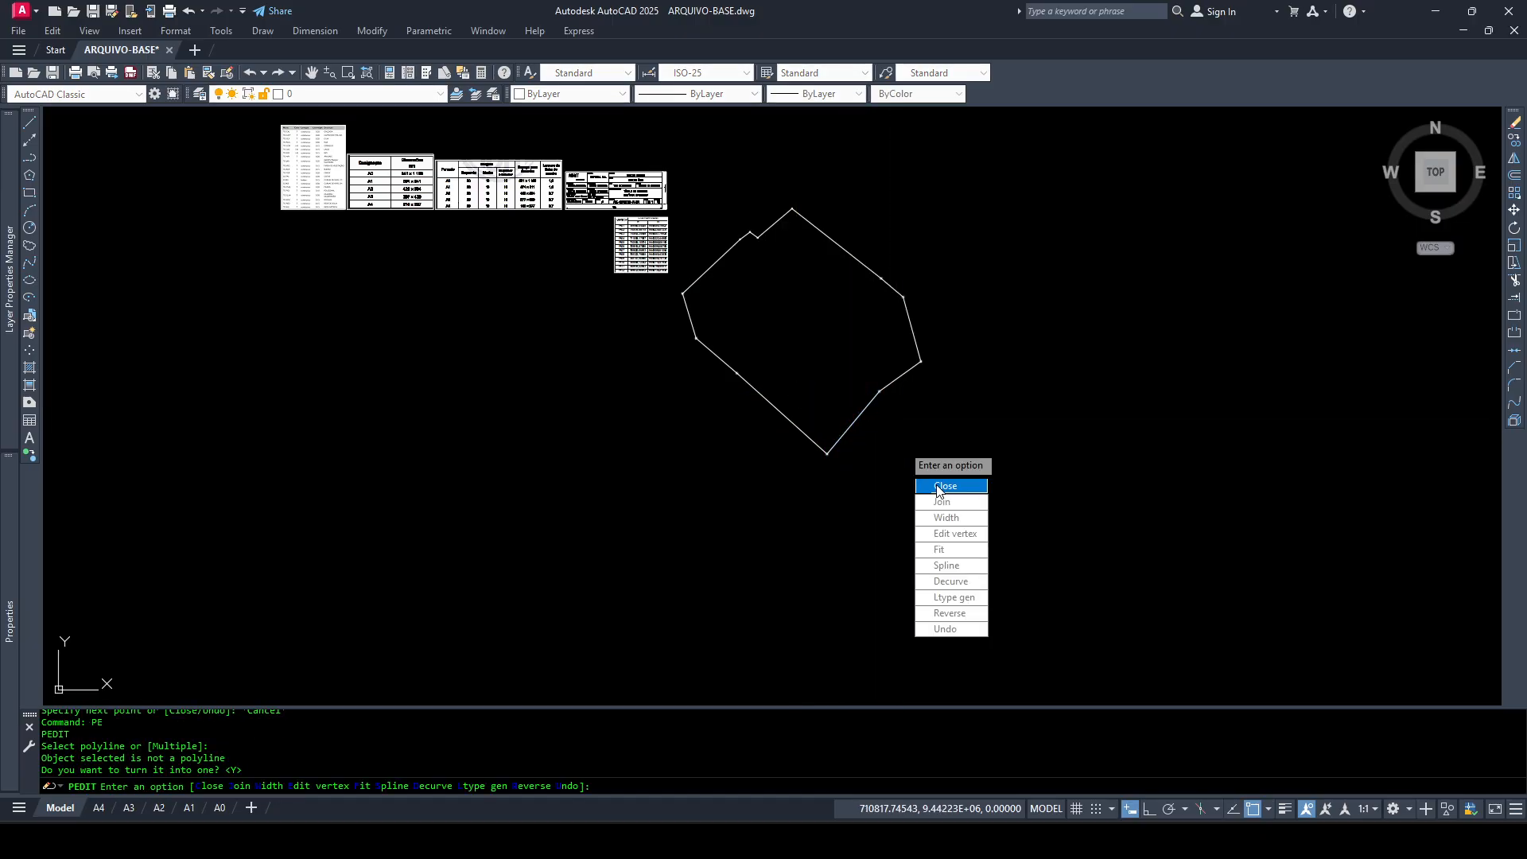
left_click(947, 503)
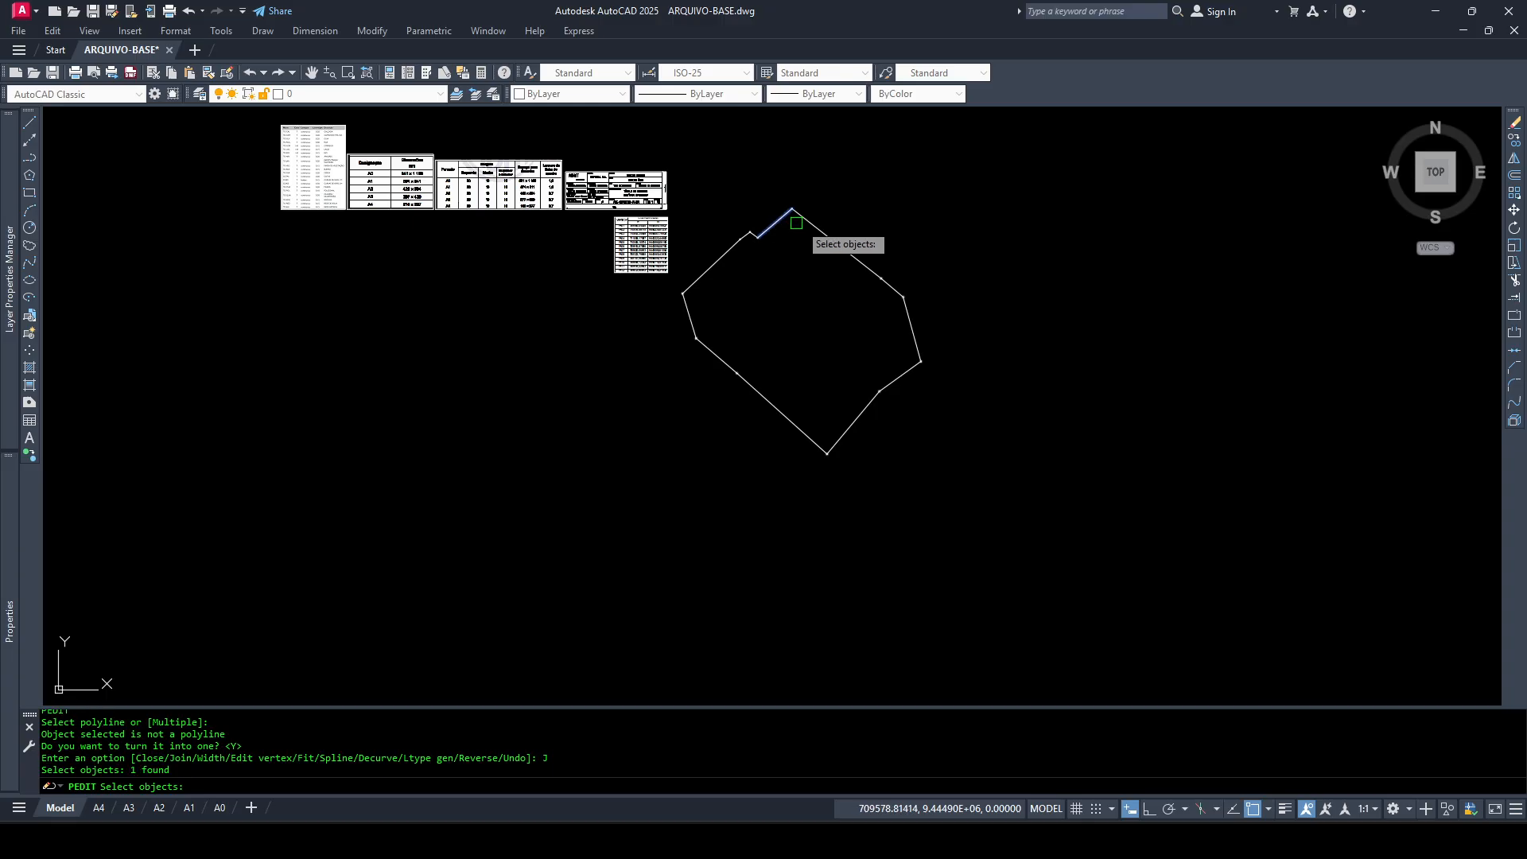
left_click(828, 235)
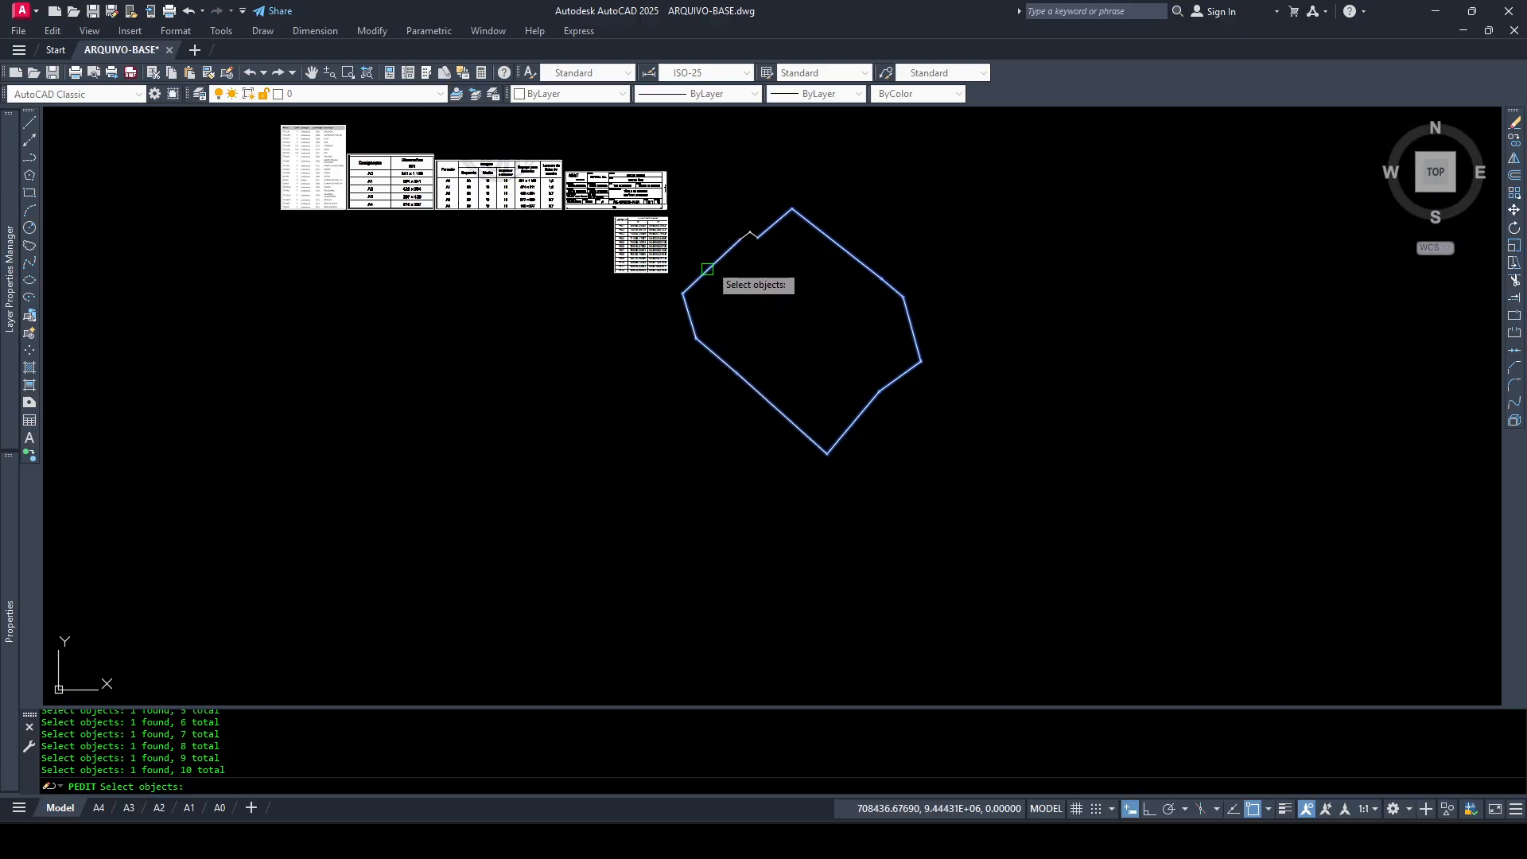
scroll(707, 270, "up", 8)
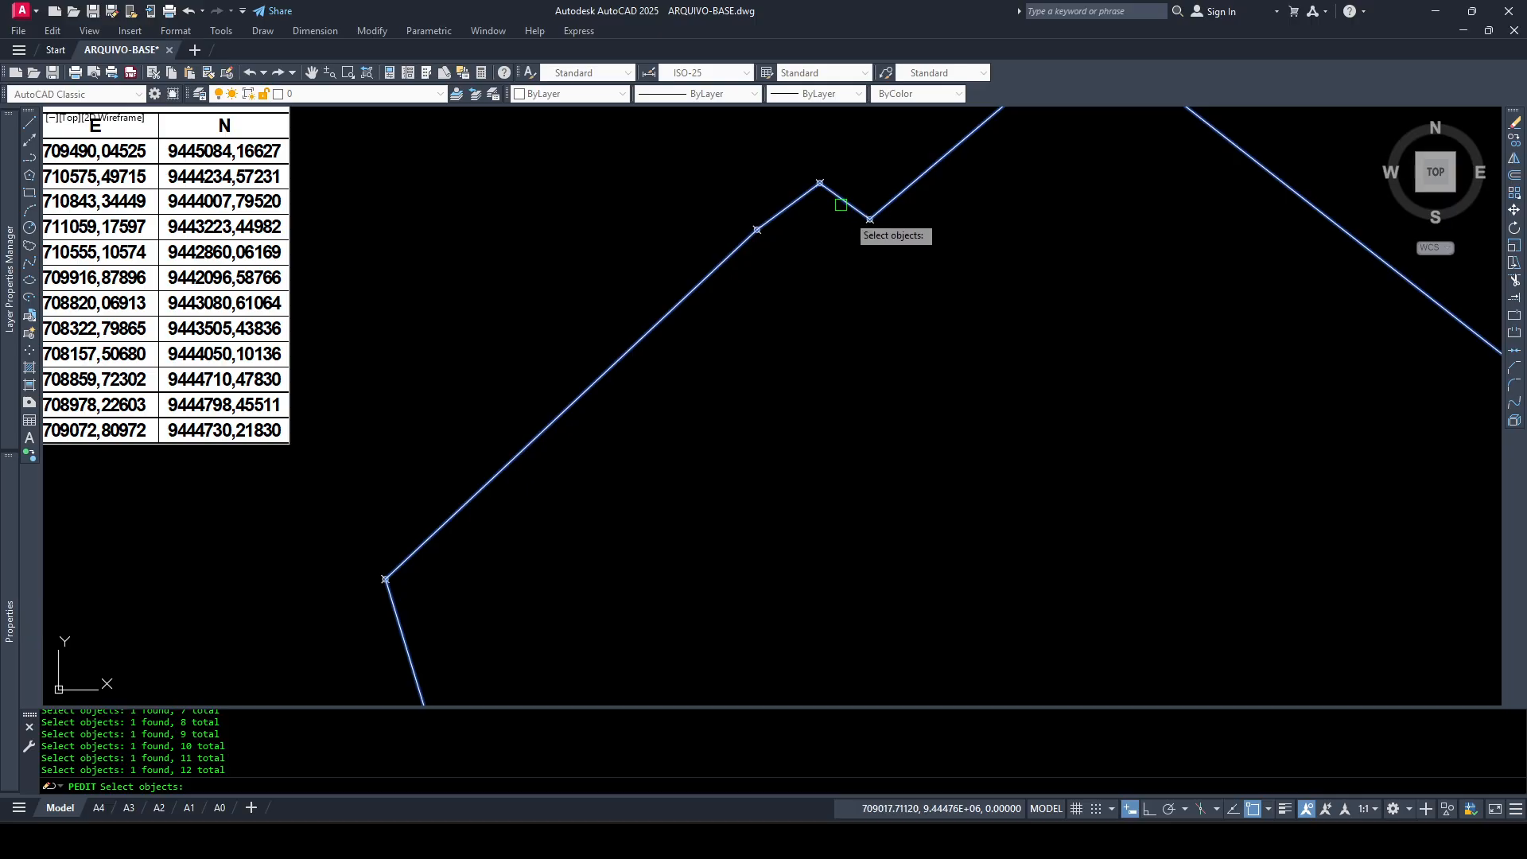
right_click(904, 320)
left_click(923, 327)
key("Return")
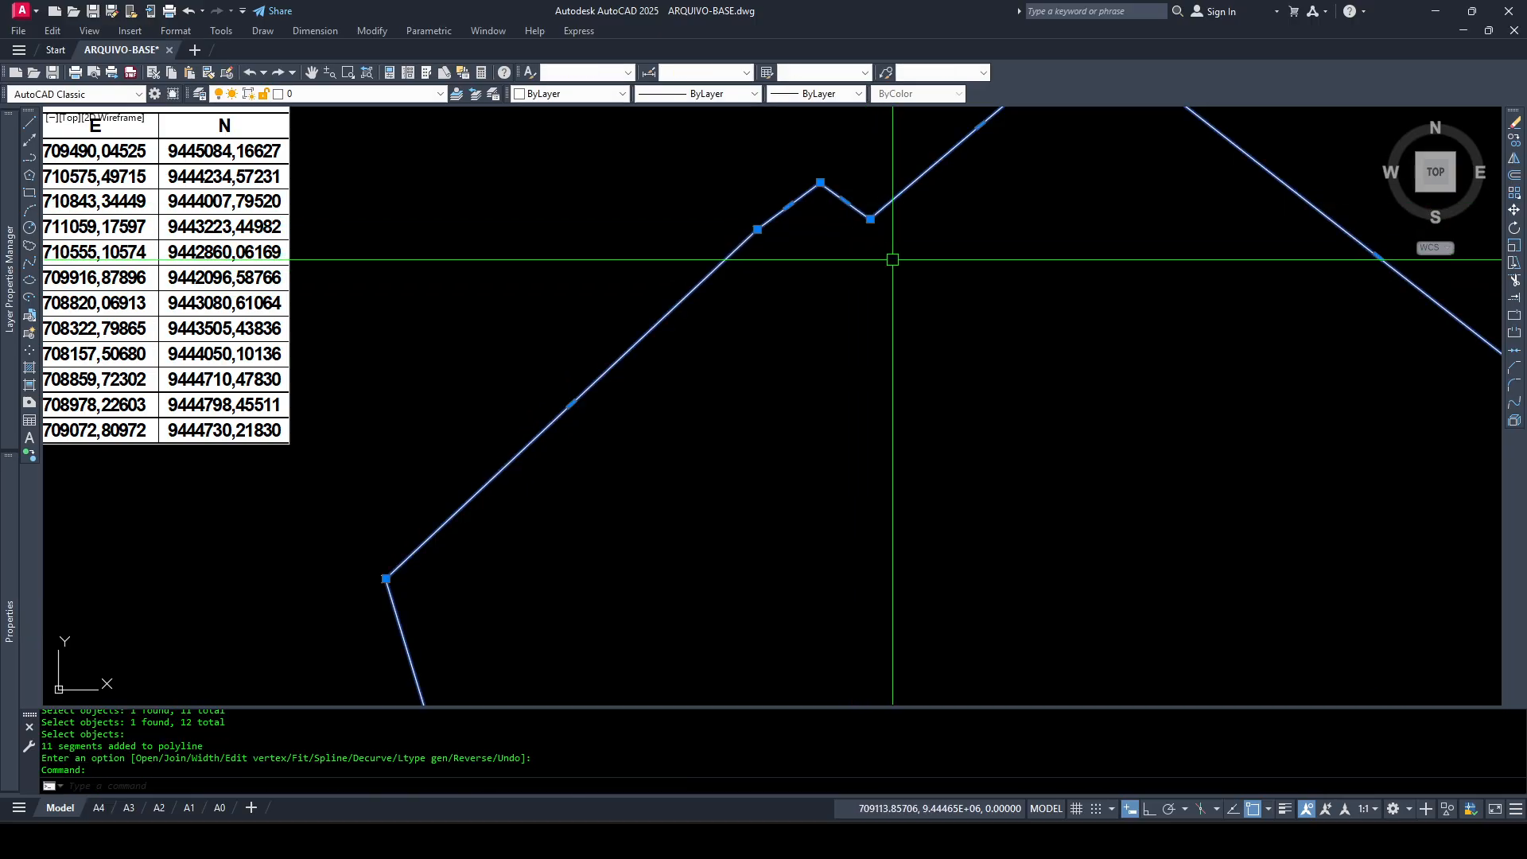
scroll(893, 259, "down", 6)
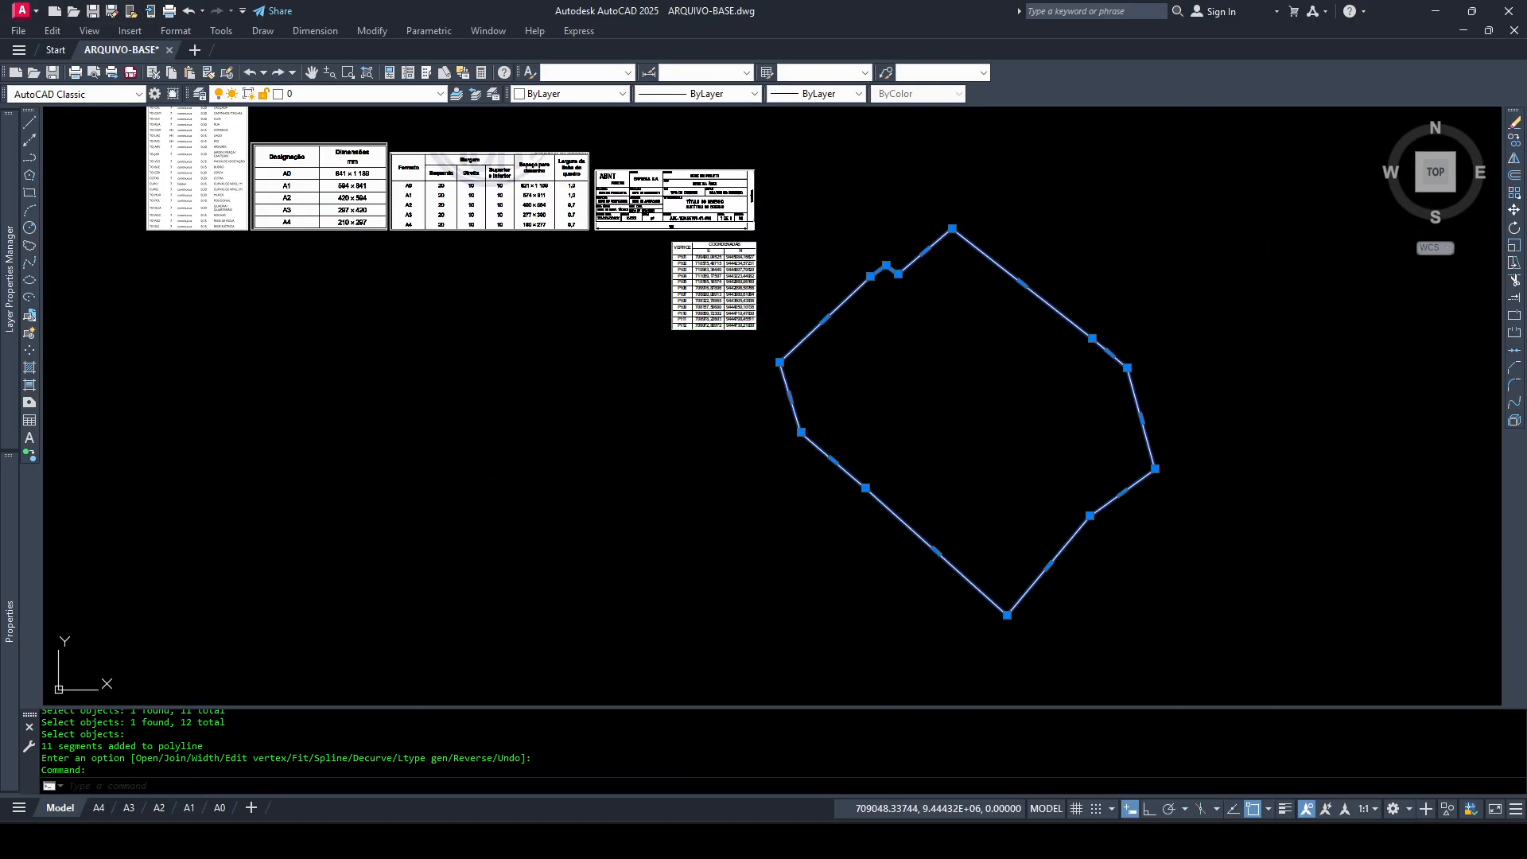
key("Escape")
Examine the joined boundary with the whole drawing zoomed to its extents, and review the list of layers
scroll(895, 325, "down", 3)
scroll(896, 323, "up", 6)
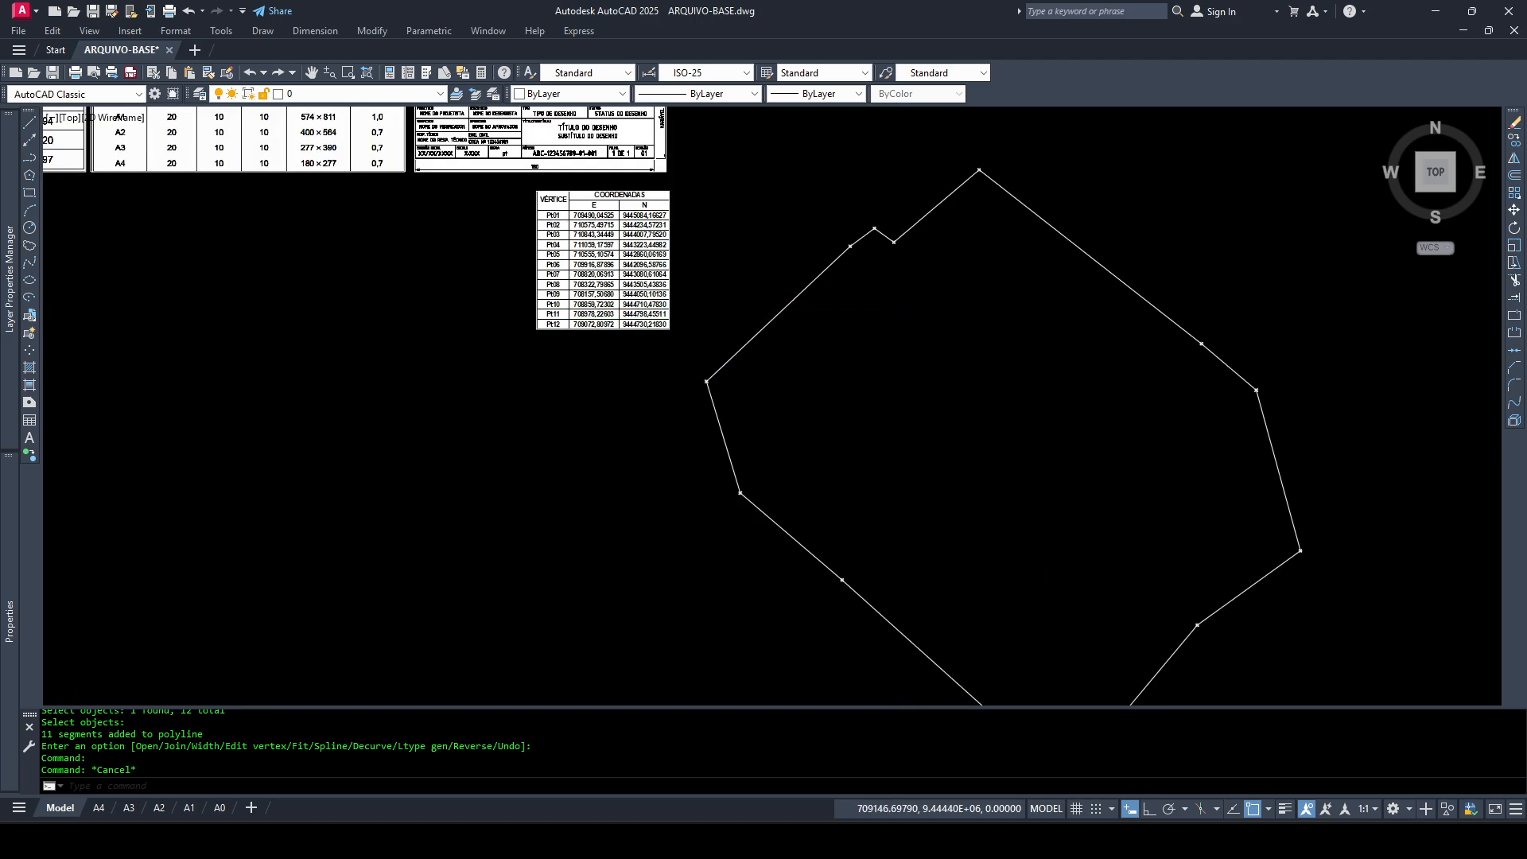
scroll(889, 307, "down", 4)
type("z")
key("Return")
type("e")
key("Return")
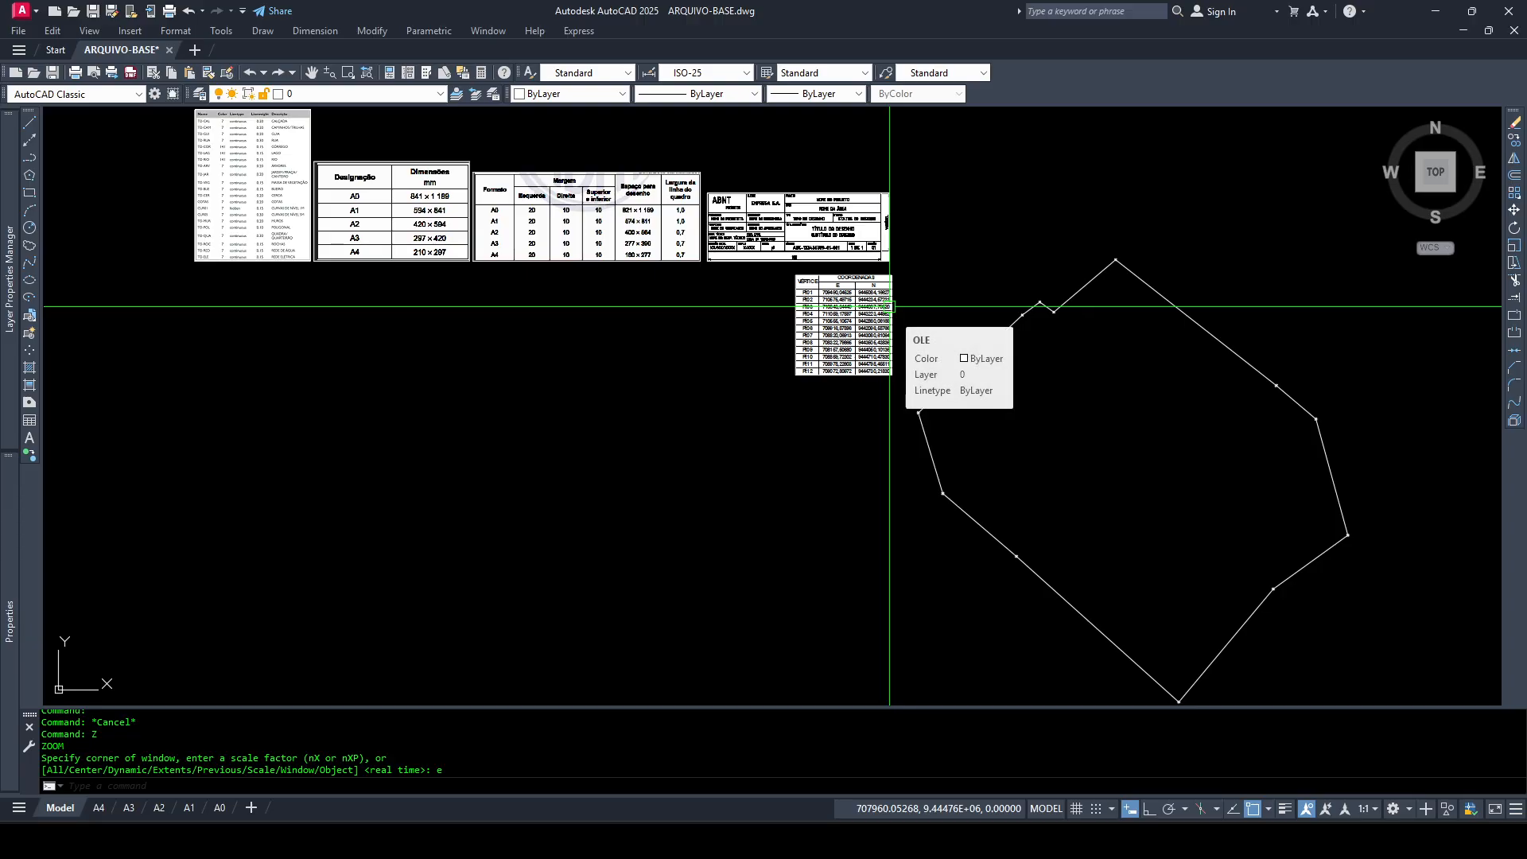
scroll(889, 306, "down", 2)
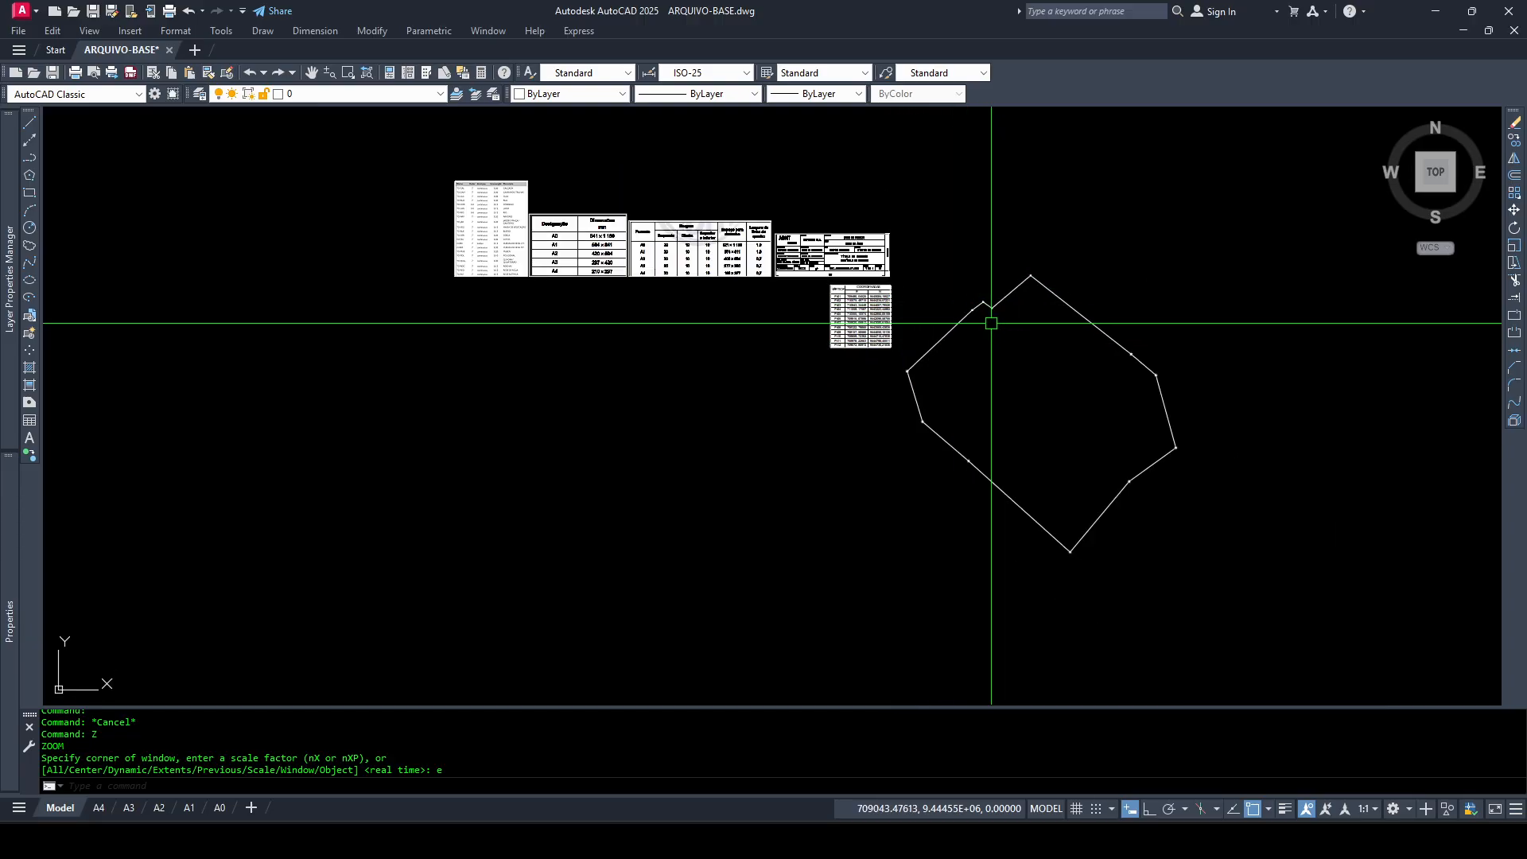
middle_click_drag(1023, 372, 961, 332)
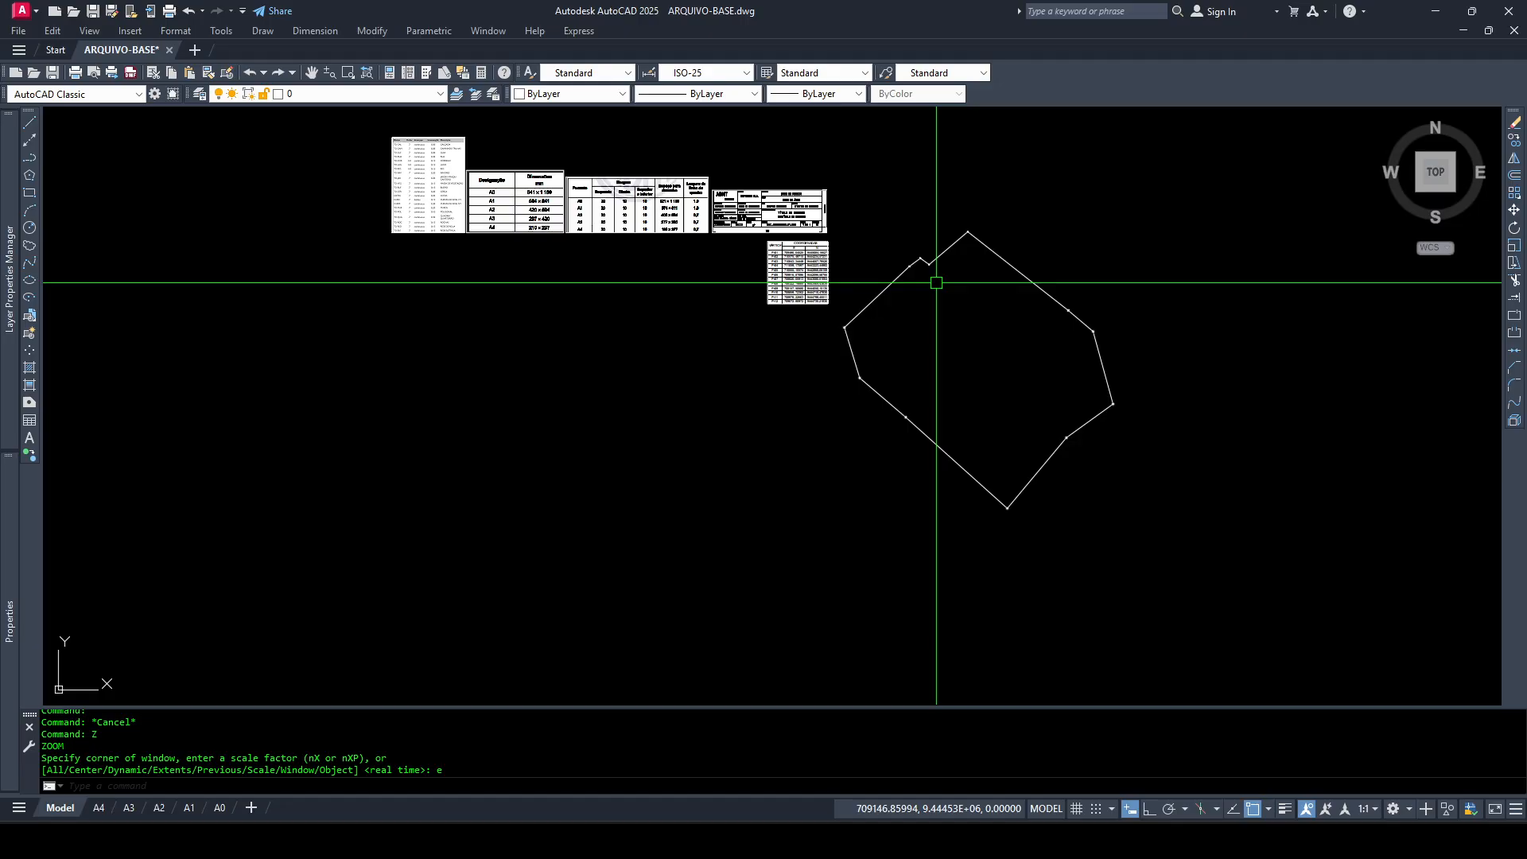
left_click(440, 96)
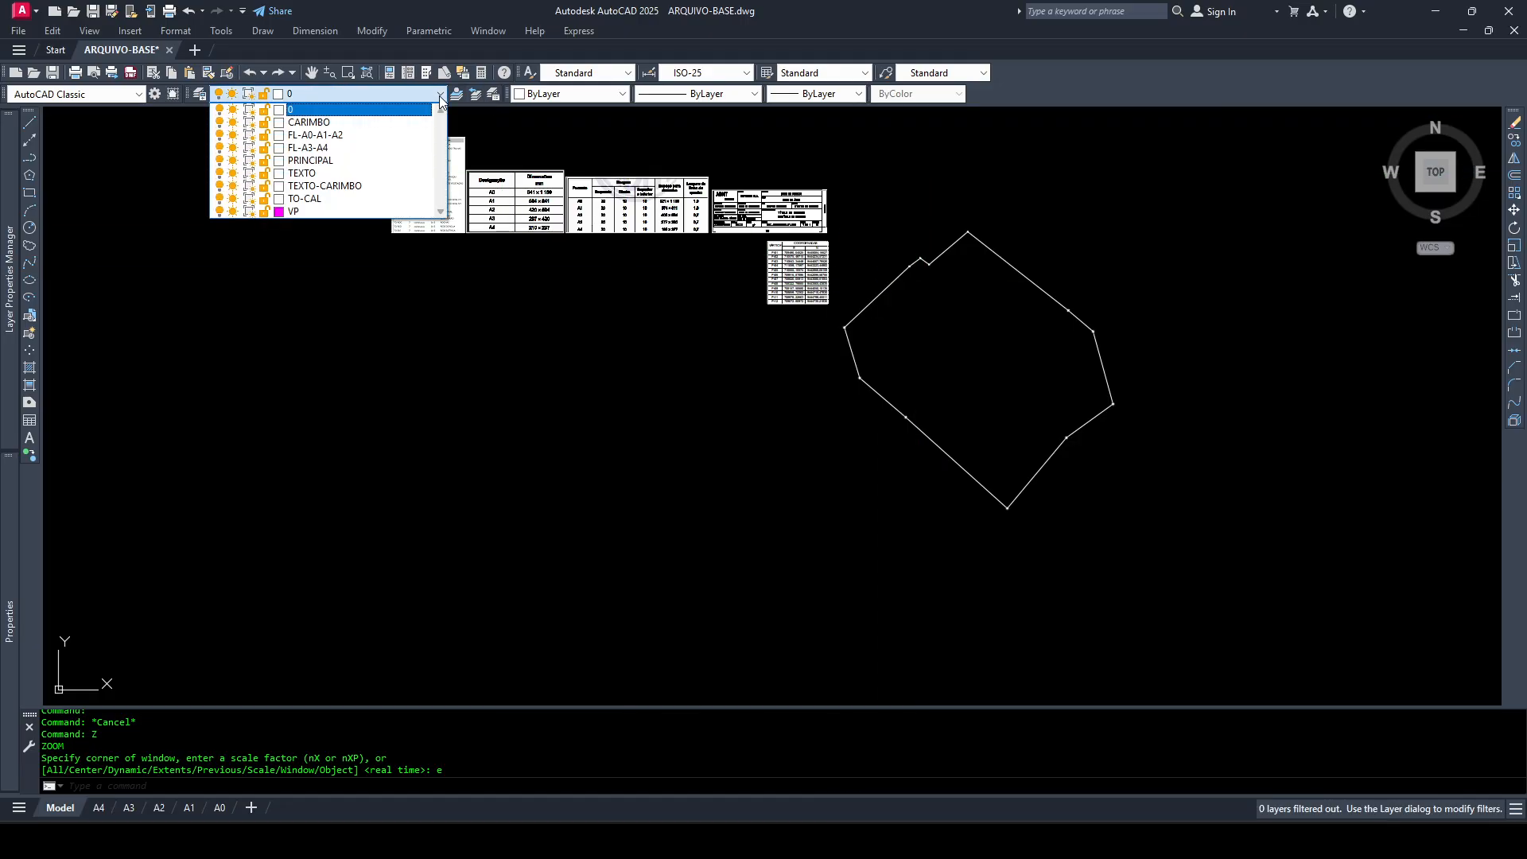
left_click(440, 96)
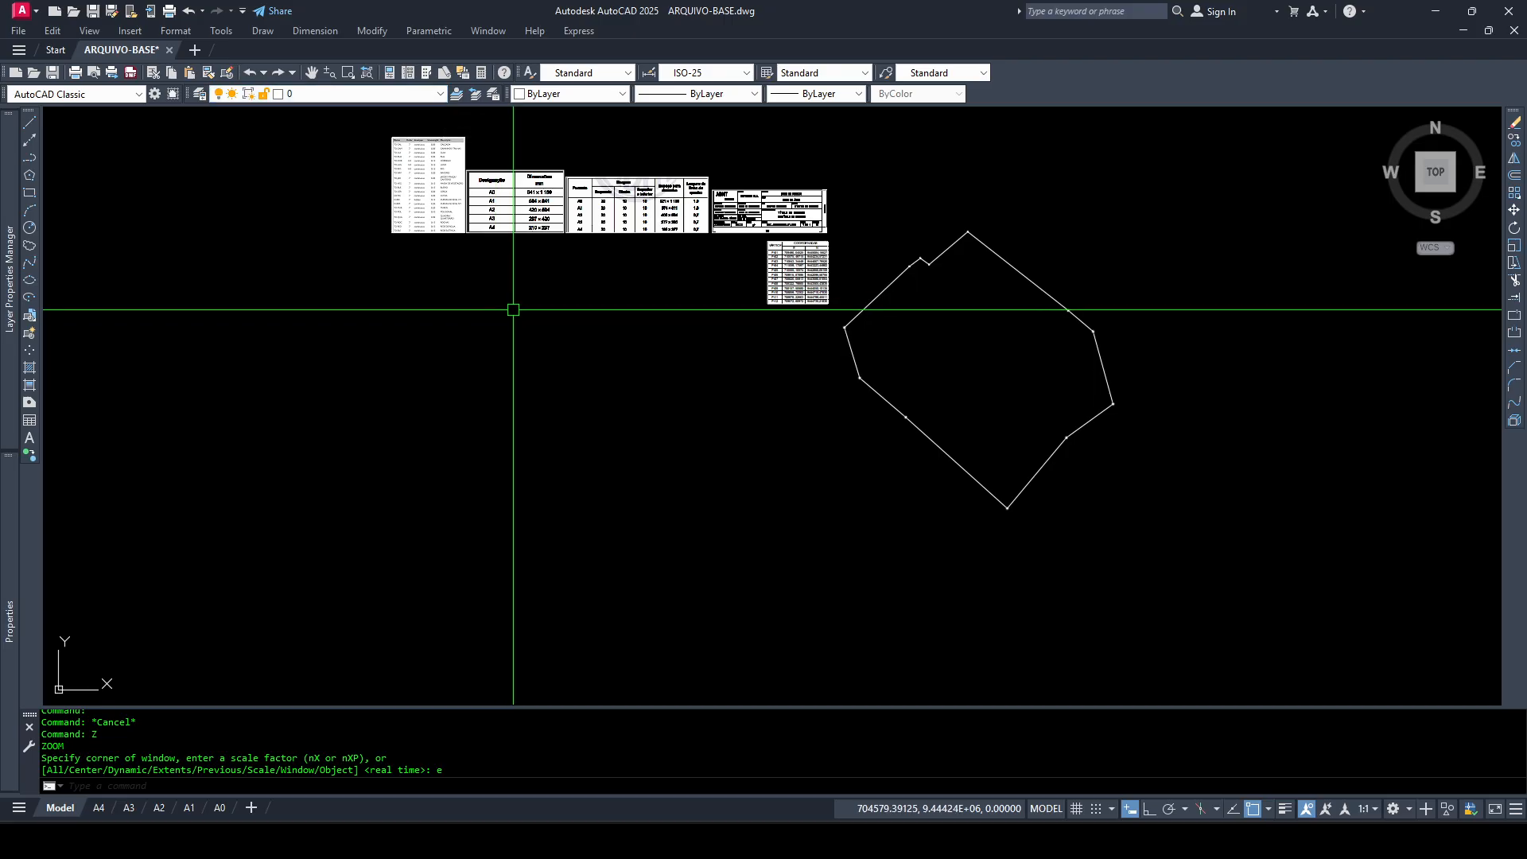
Create a layer named POL-PONTO with the colour blue and a 0.30 mm lineweight
key("Return")
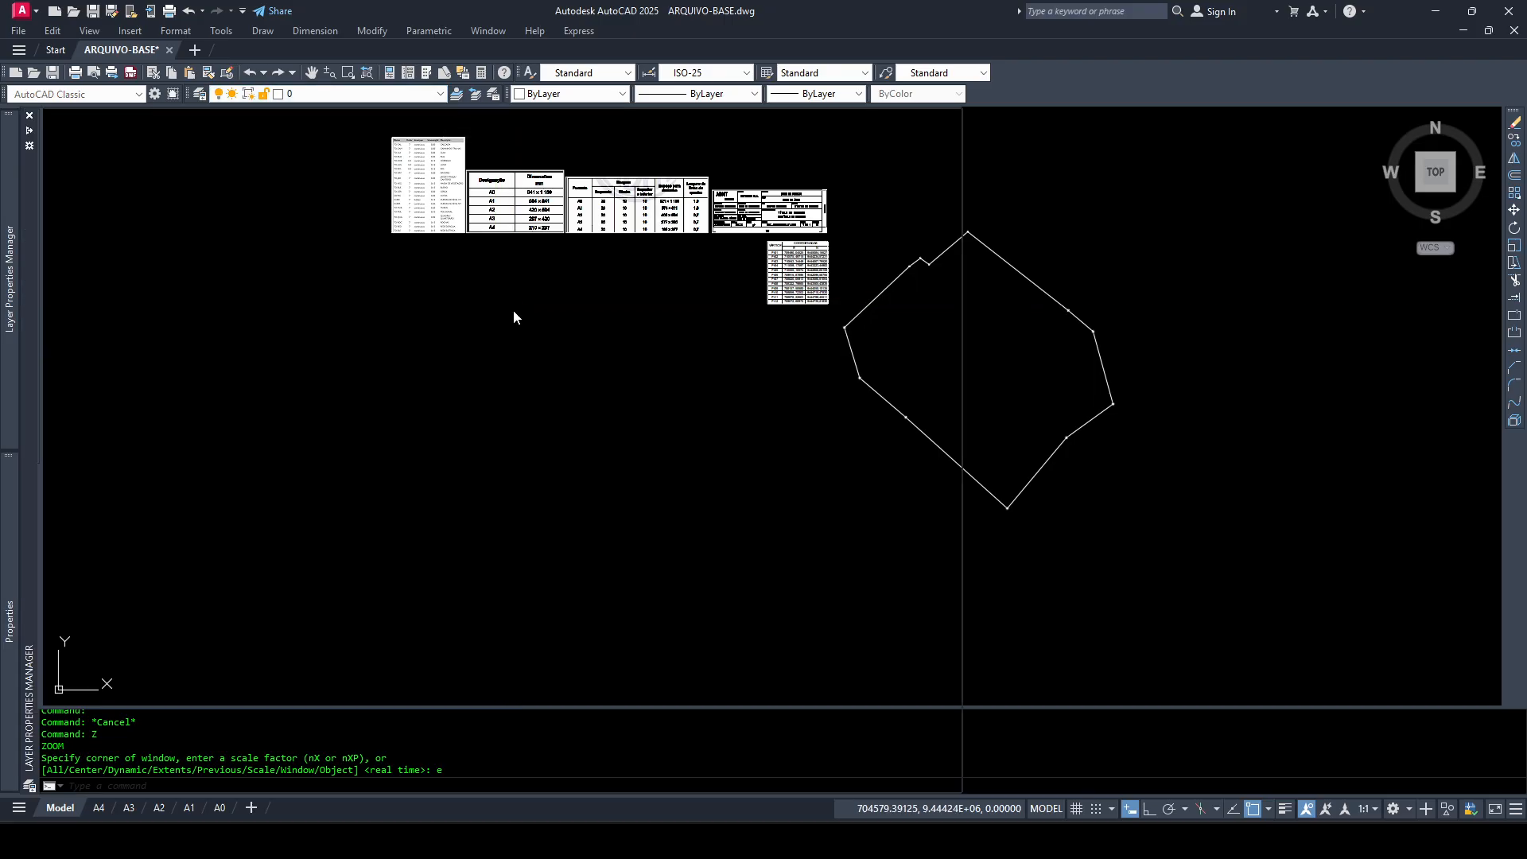
left_click(175, 144)
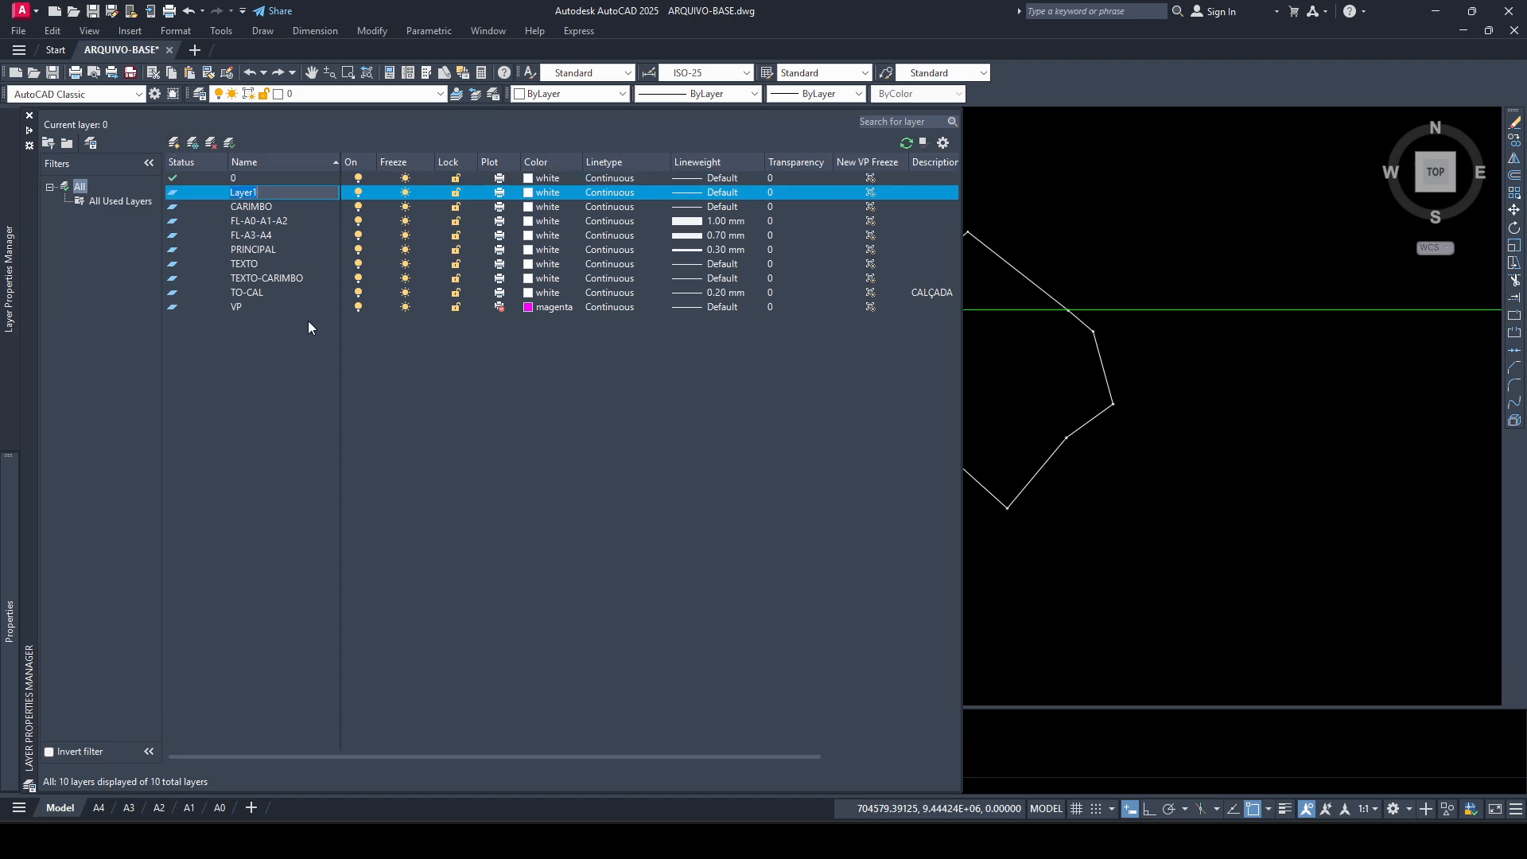
key("BackSpace")
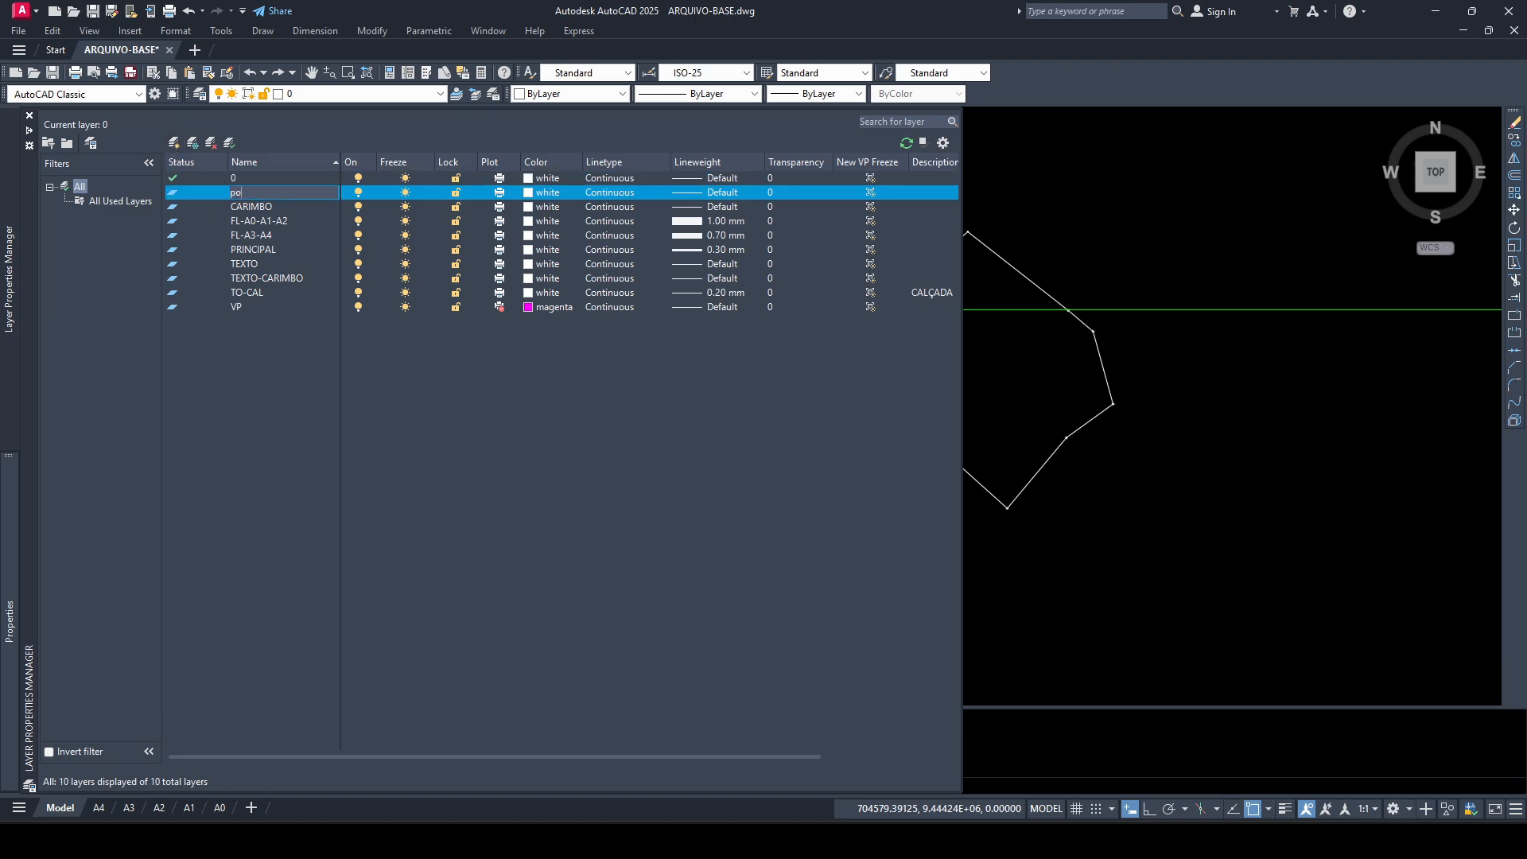
key("Caps_Lock")
type("POL-PONTO")
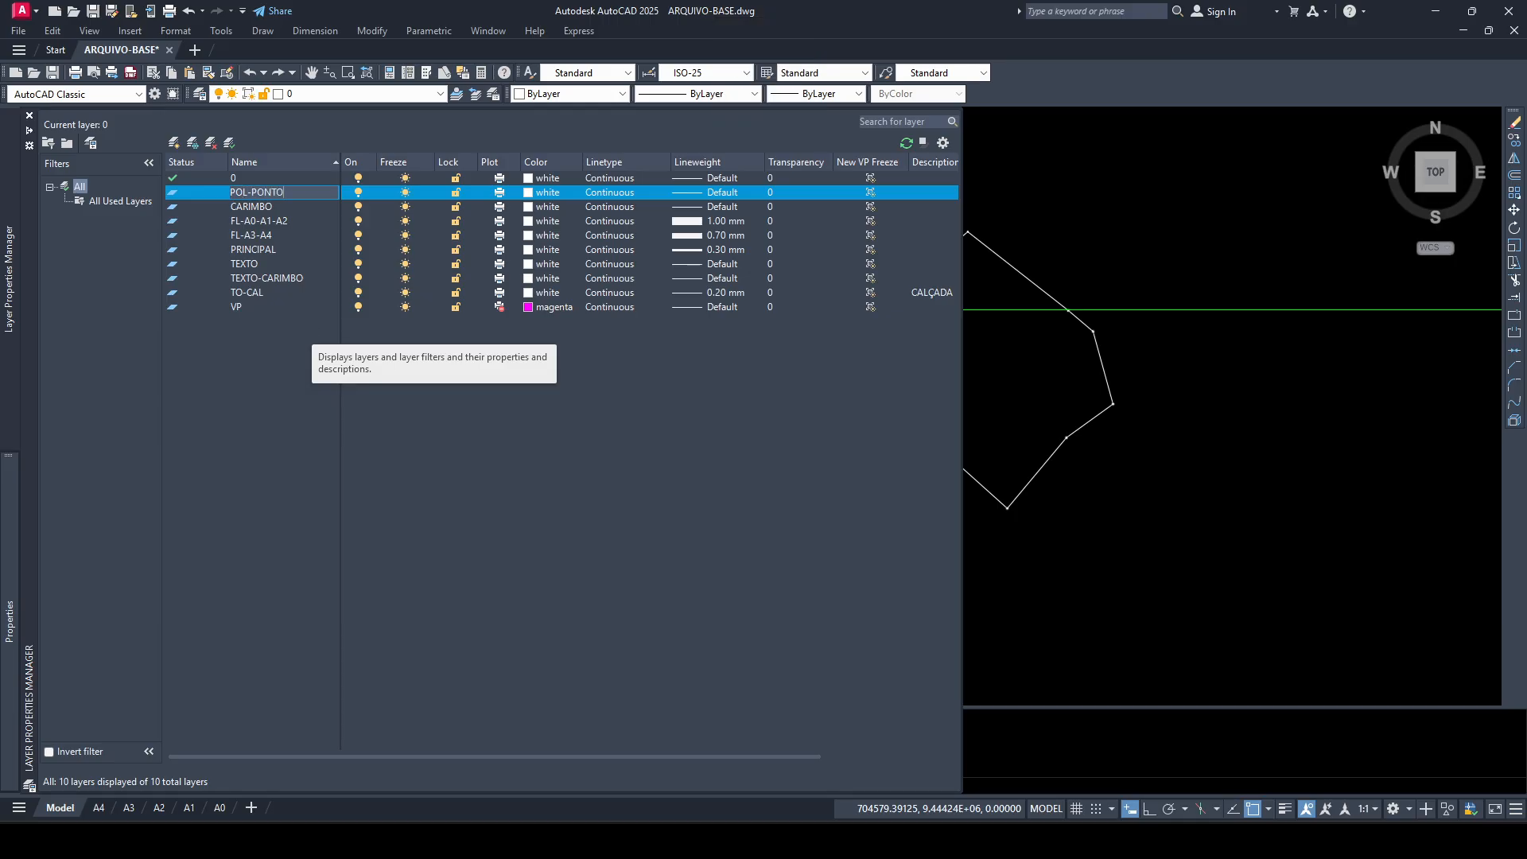
left_click(528, 198)
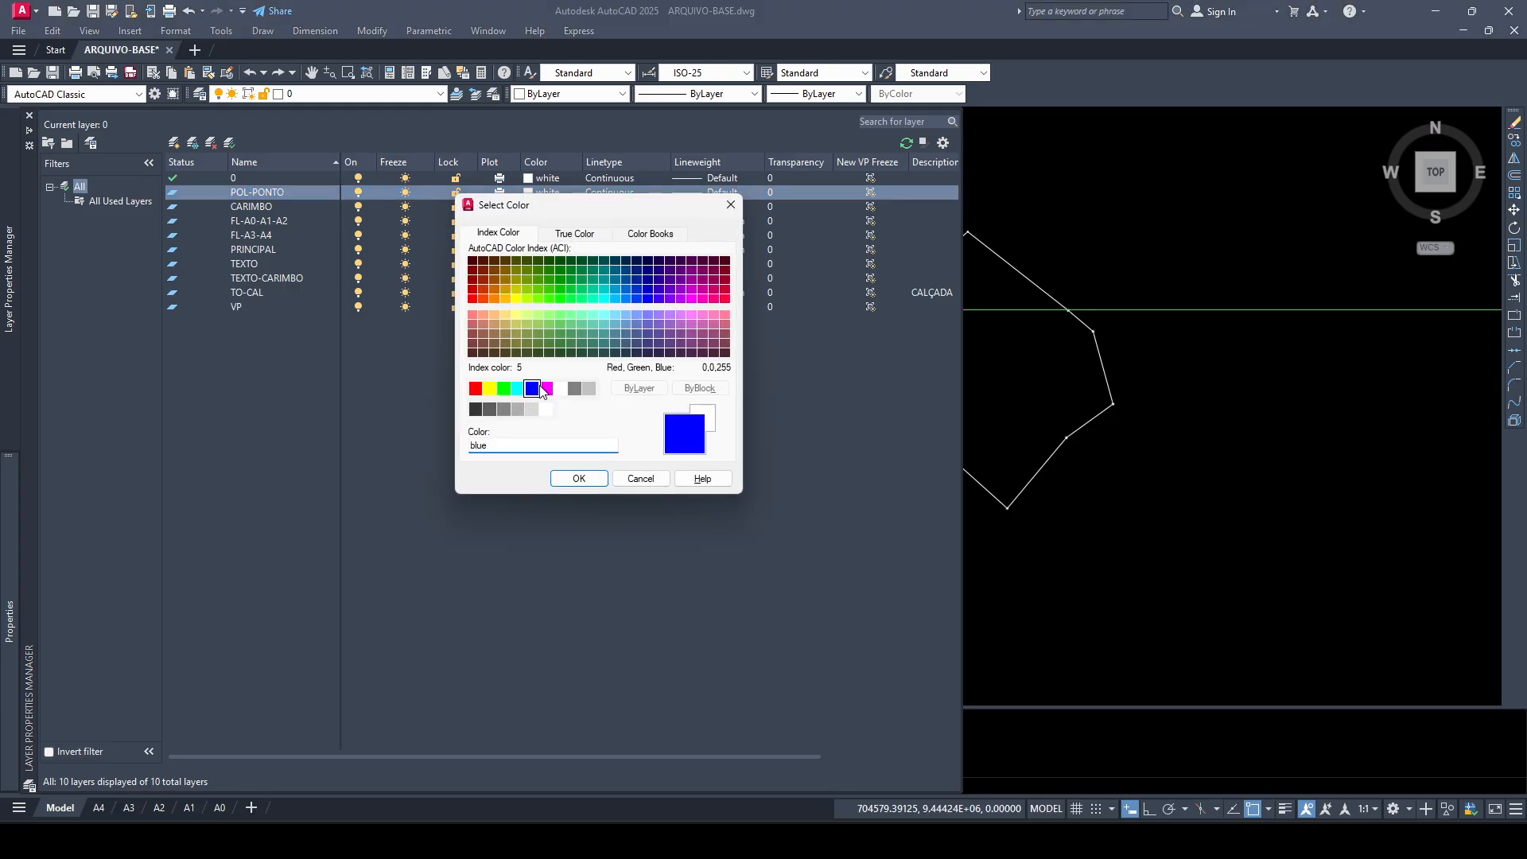
left_click(580, 479)
left_click(690, 195)
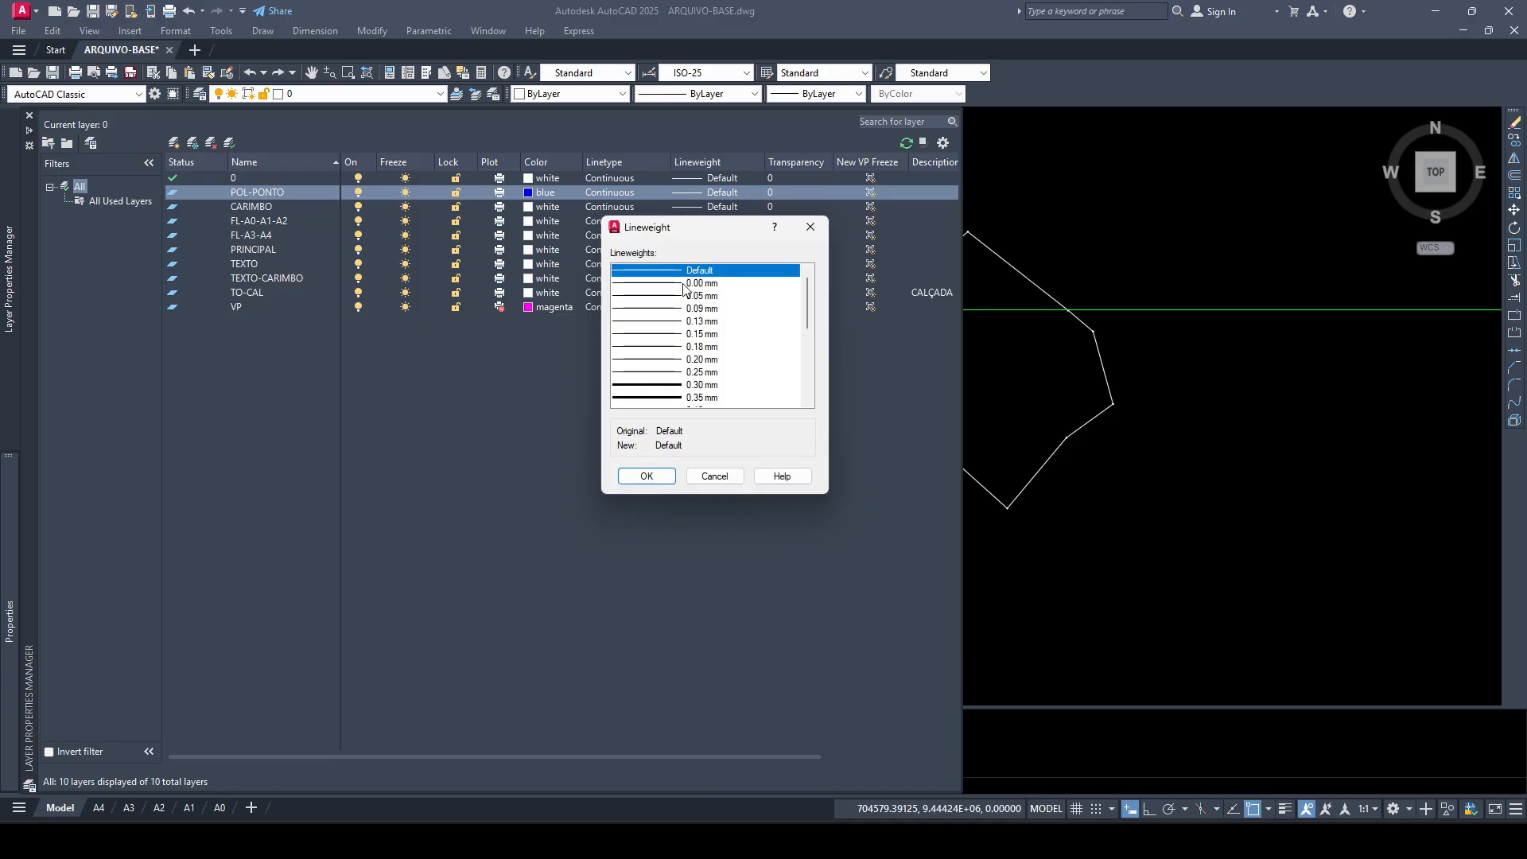
left_click(646, 477)
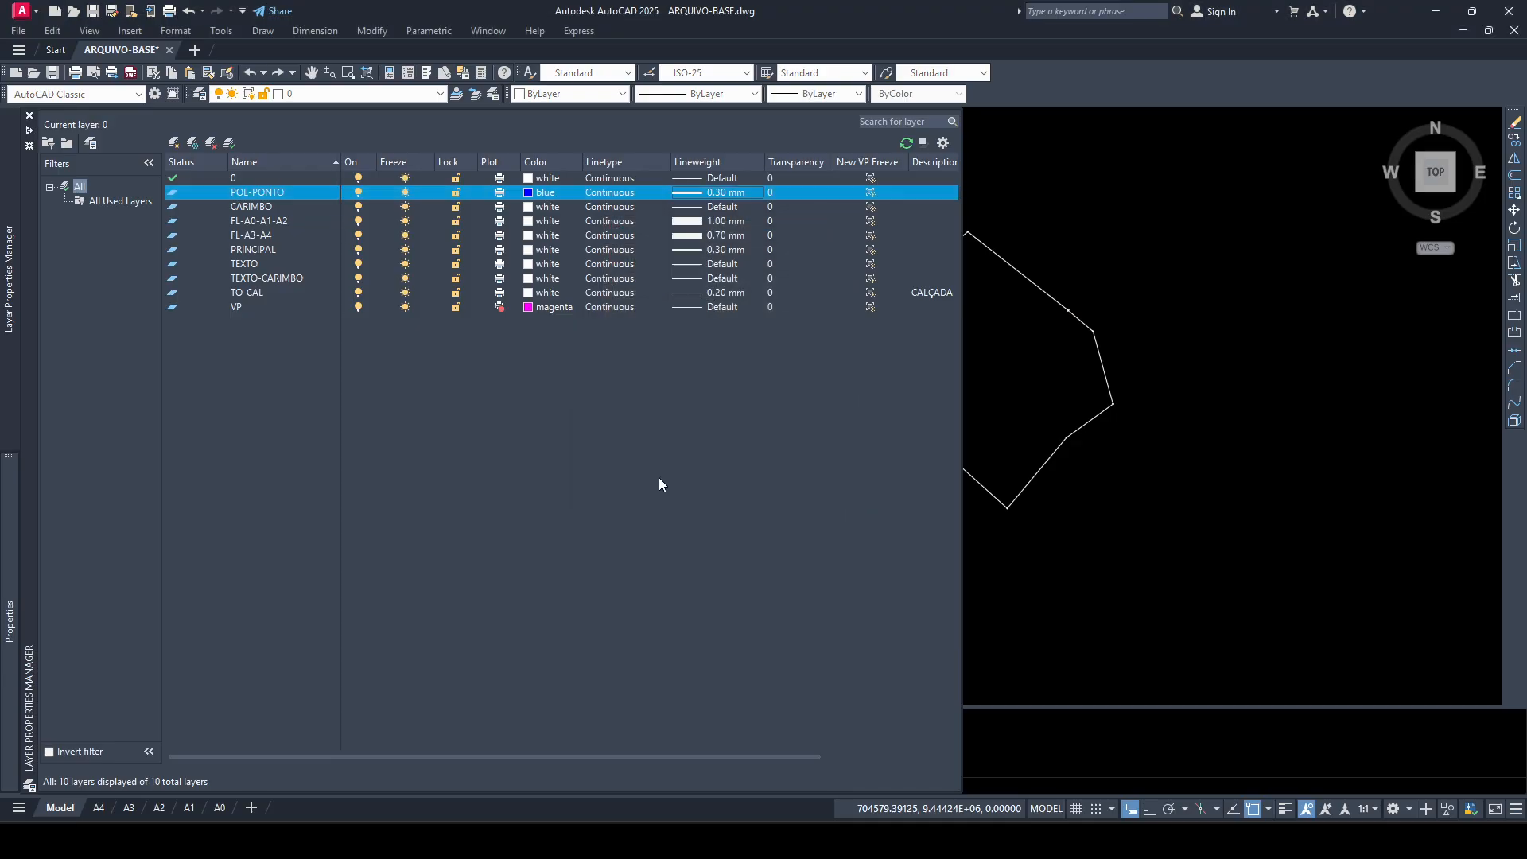
Create a layer named POL-AZ-DIST based on POL-PONTO and set its colour to green
left_click(173, 143)
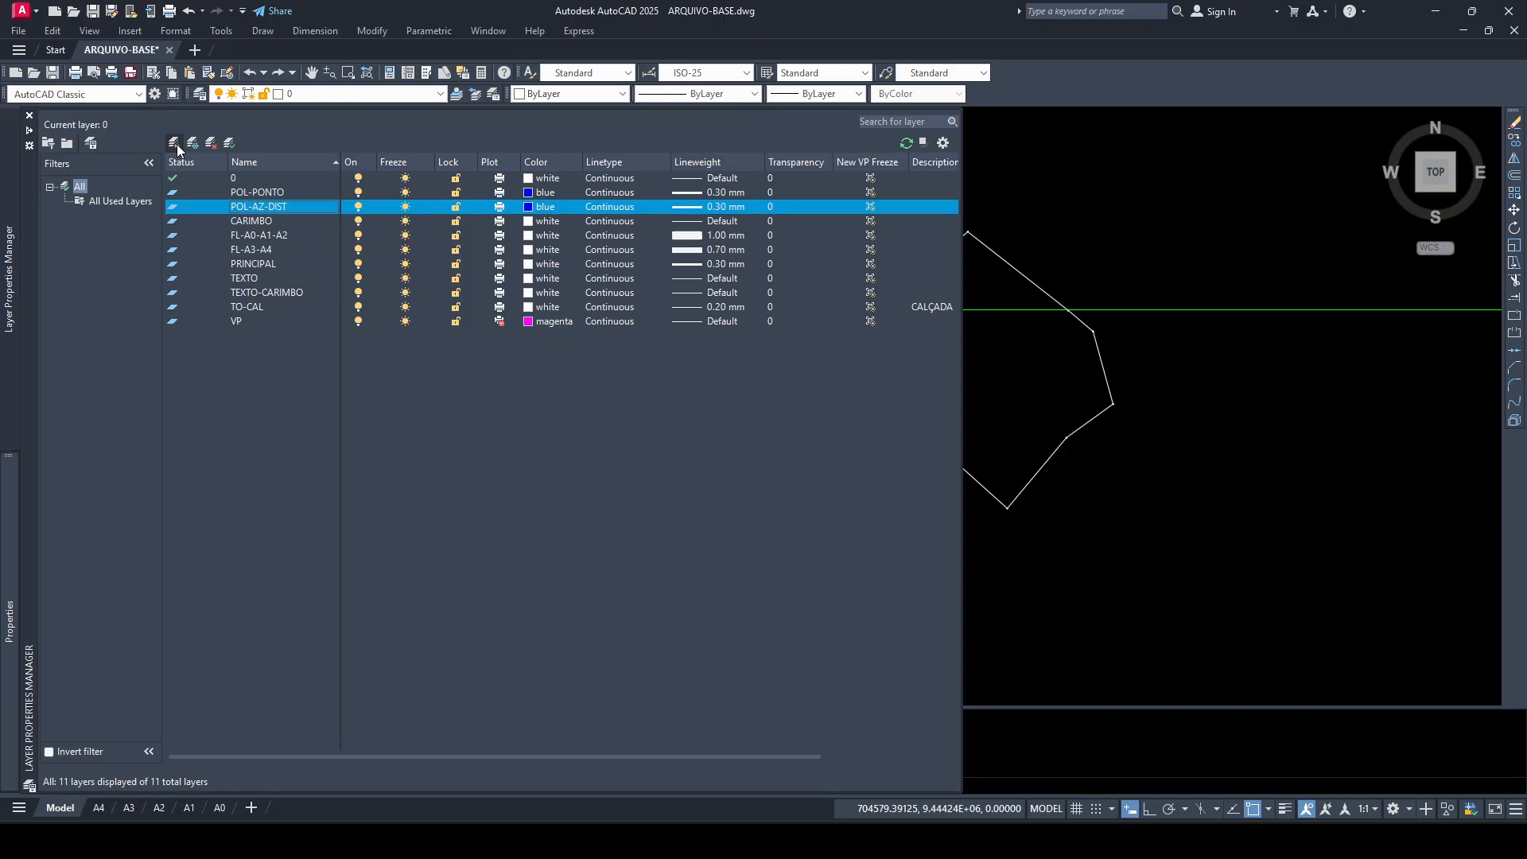
left_click(528, 208)
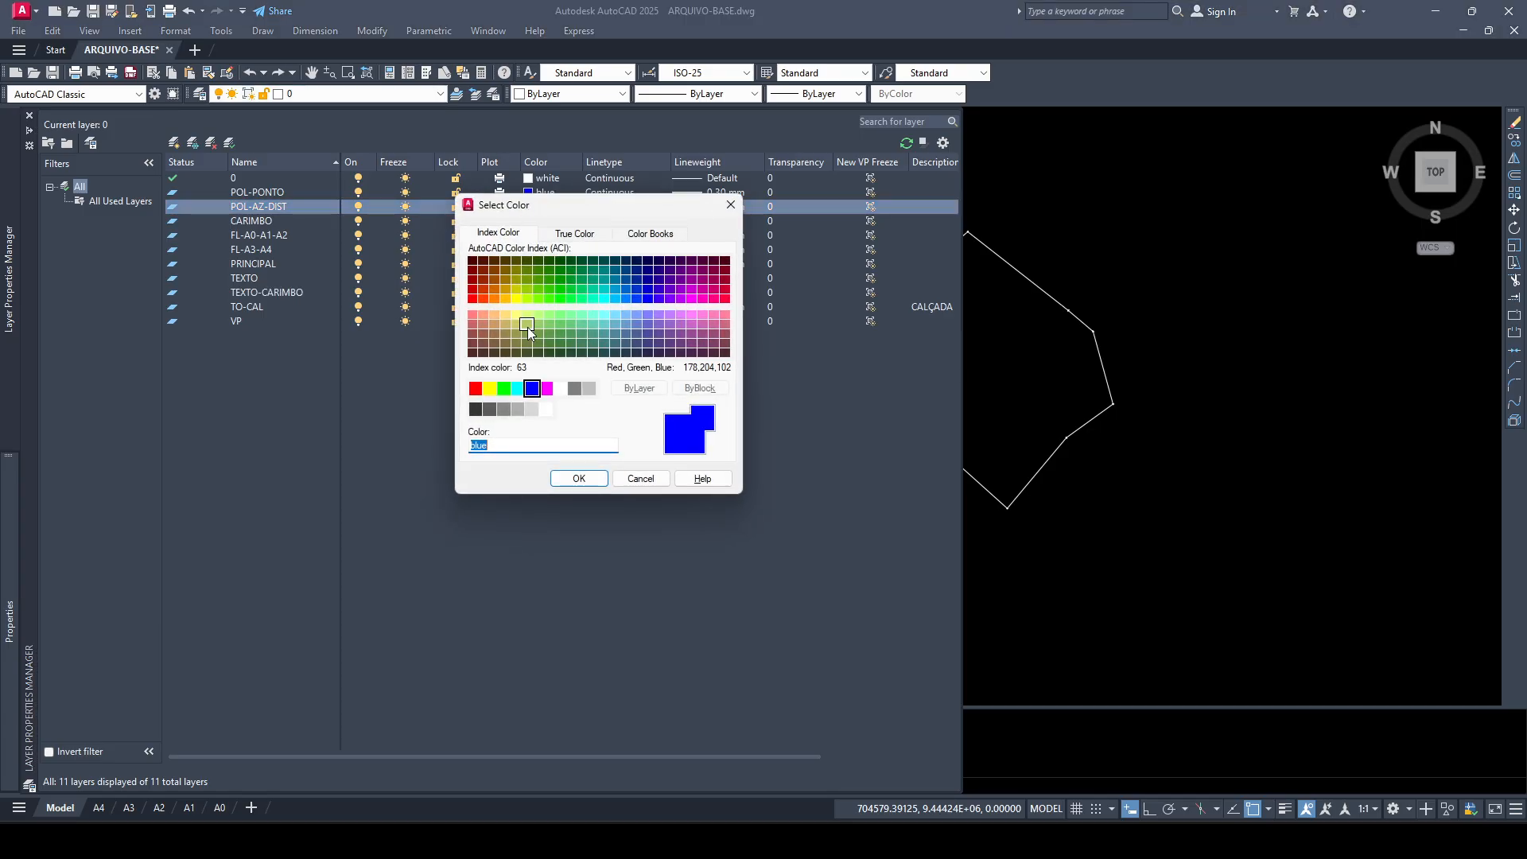
left_click(579, 480)
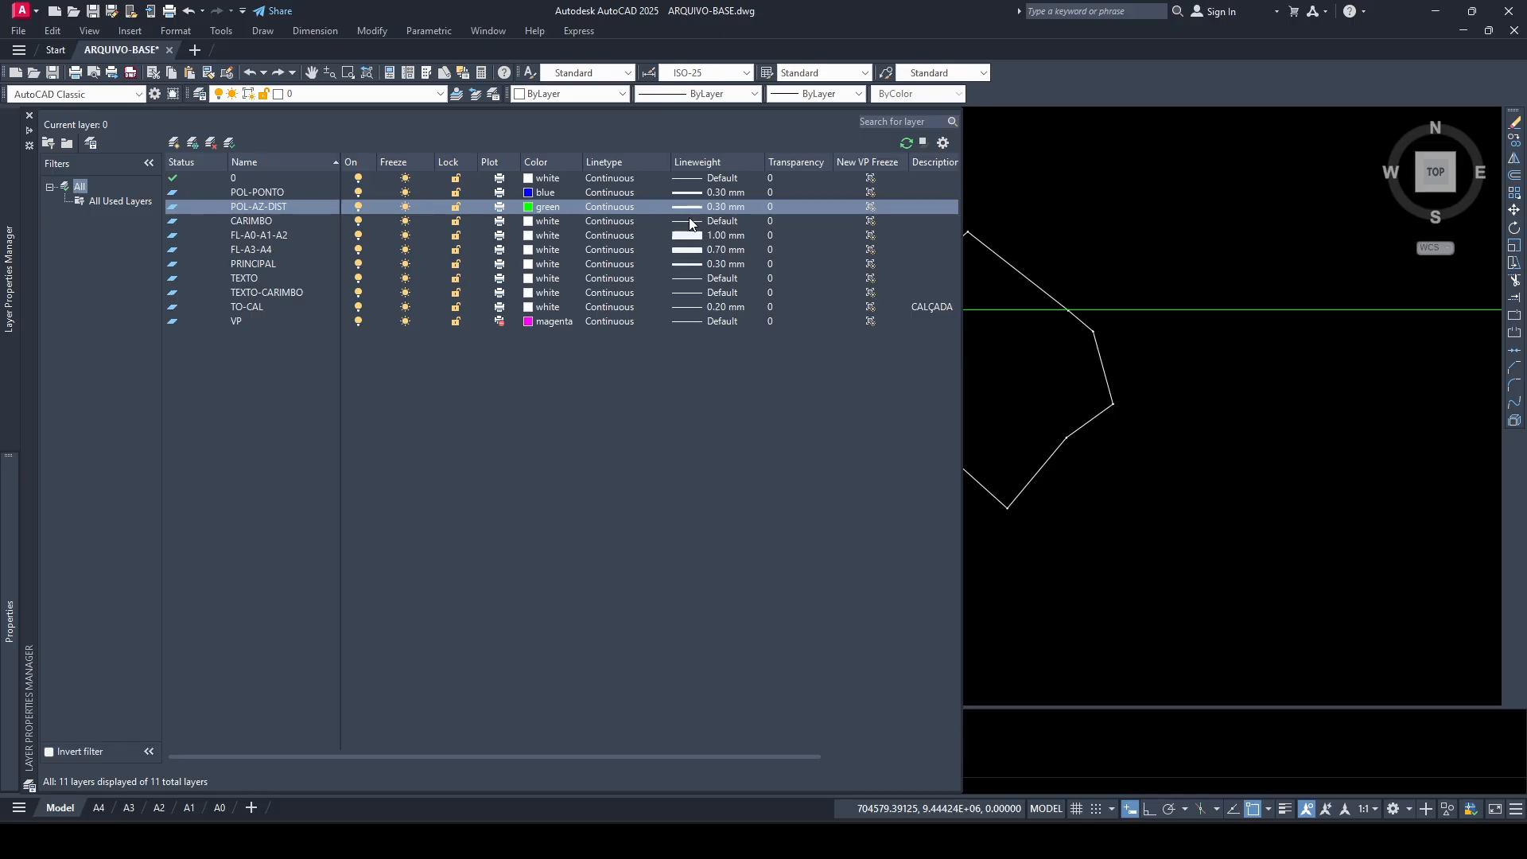
Add a layer named POL-SCR and set its colour to red
left_click(173, 143)
type("POL-SCR")
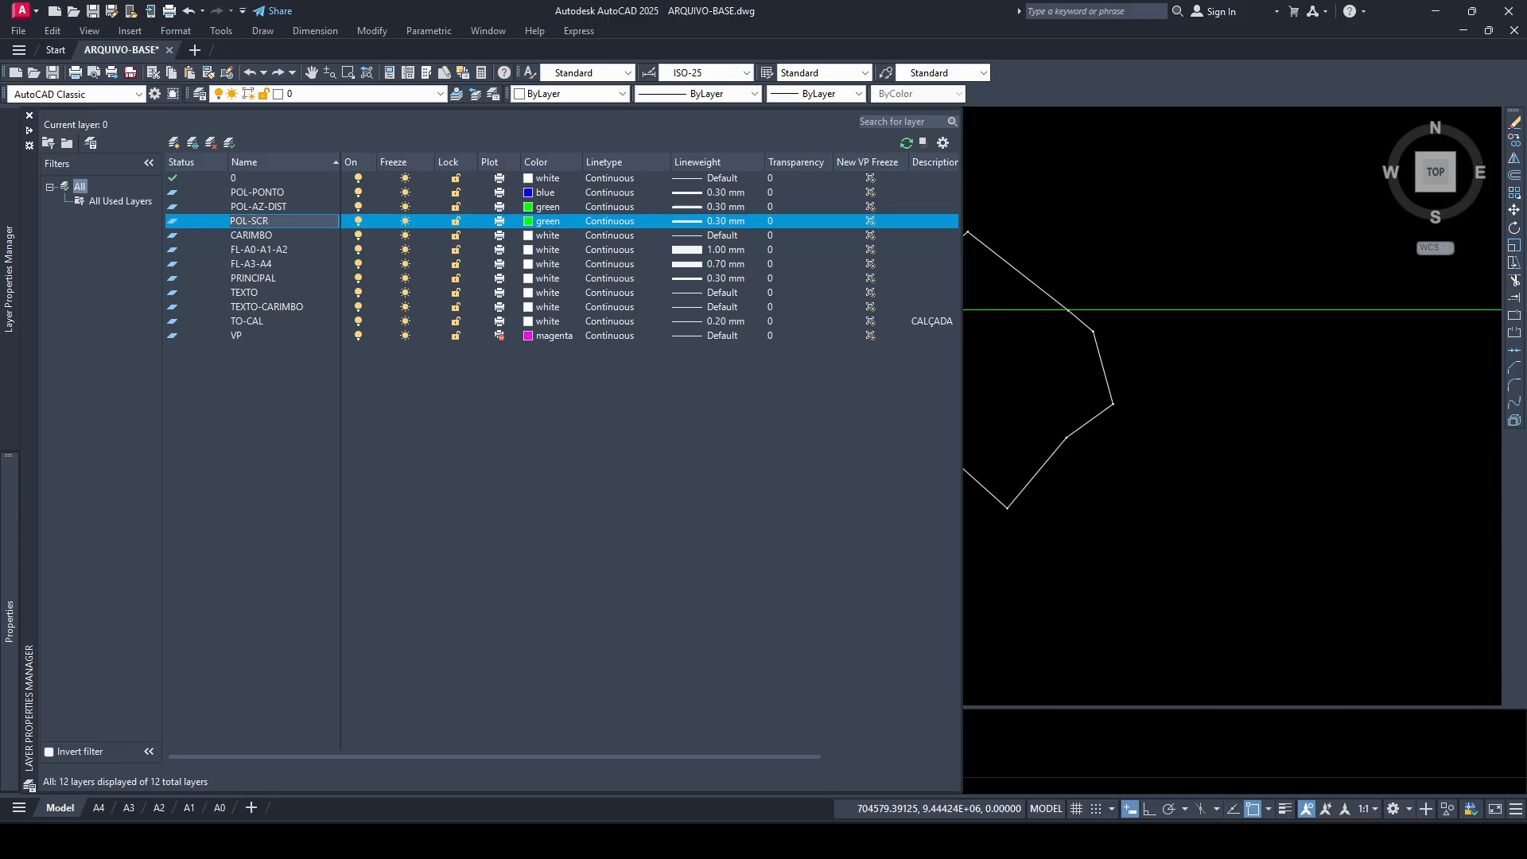
left_click(529, 222)
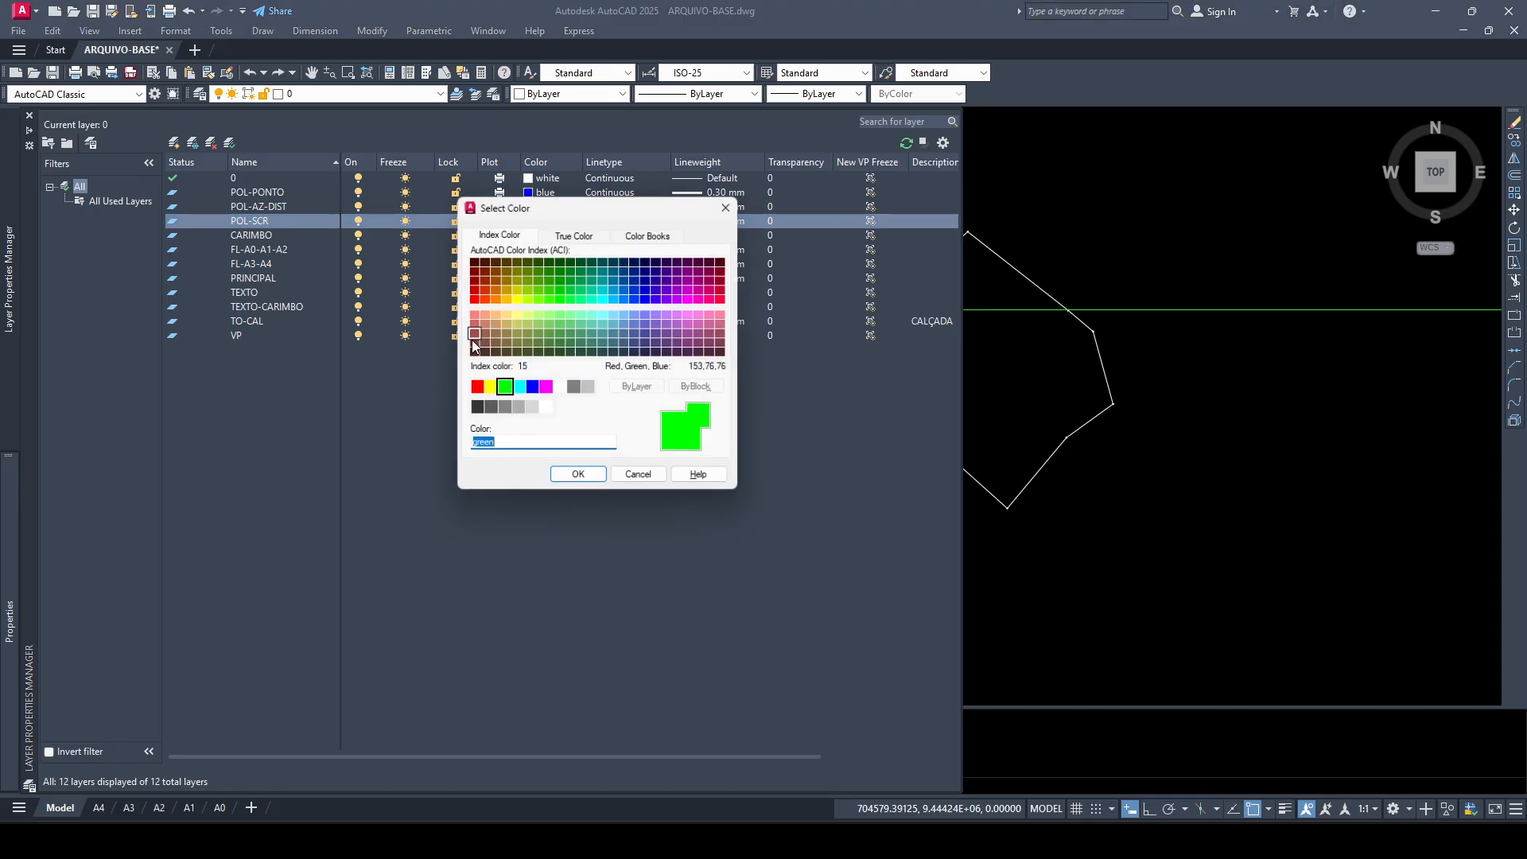
left_click(578, 479)
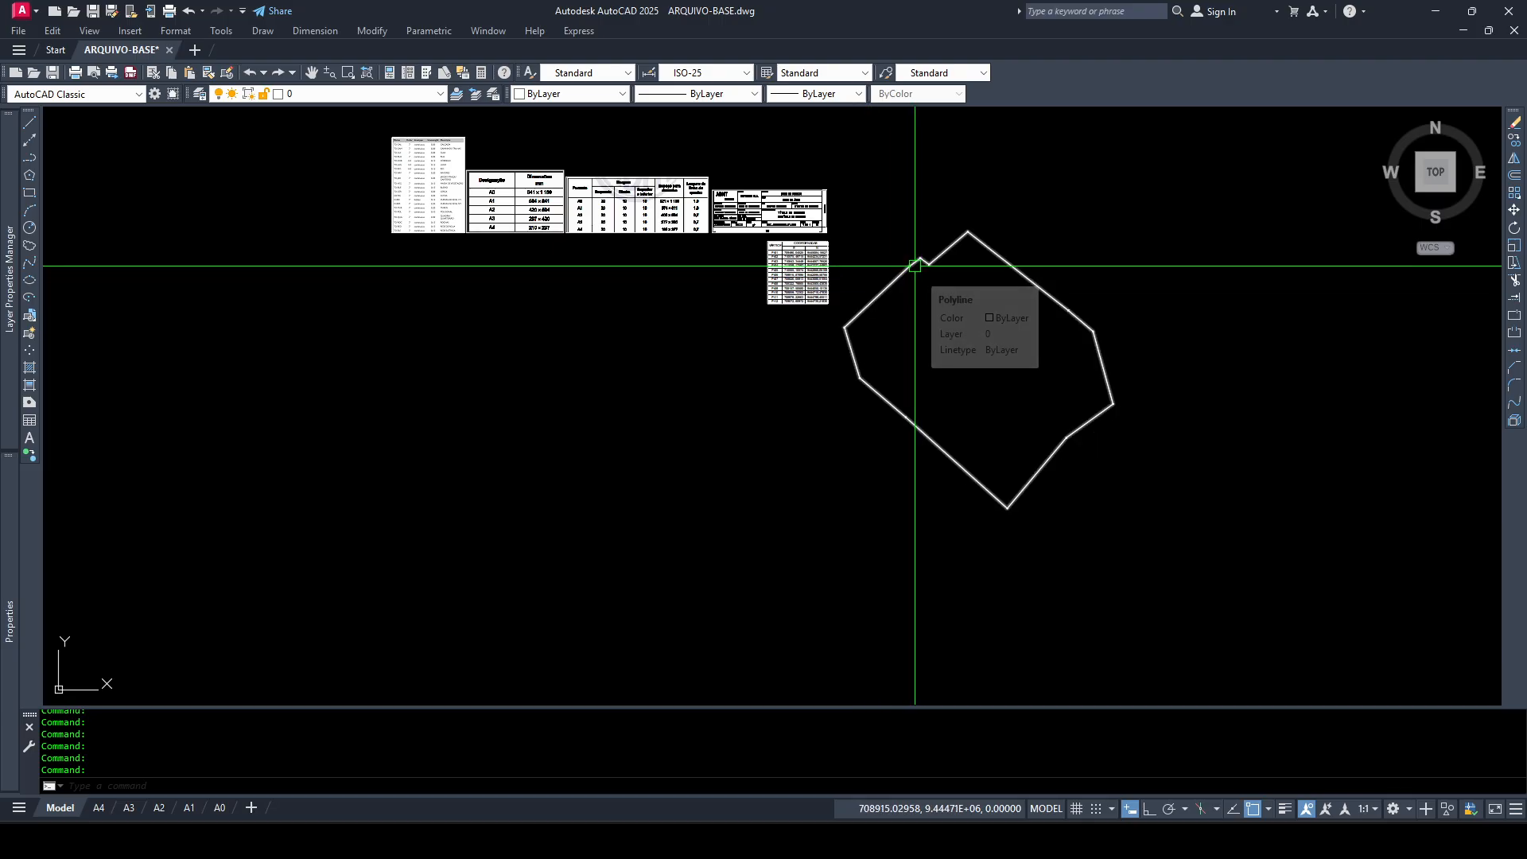
Examine the boundary's vertex points around the northern corner and the notch beside it, together with the coordinate table
scroll(915, 263, "up", 4)
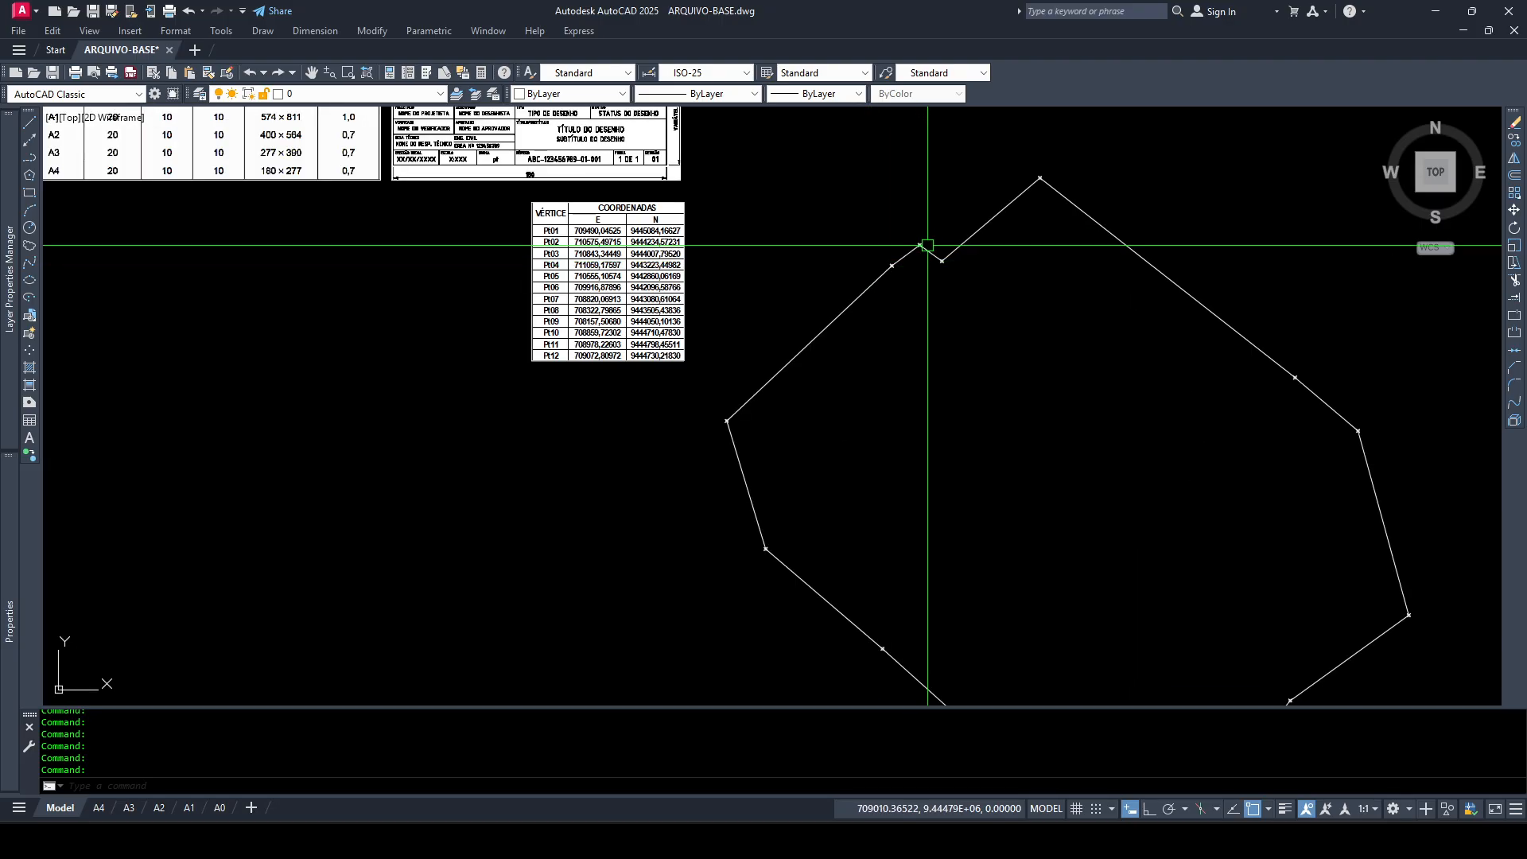
scroll(1034, 180, "up", 2)
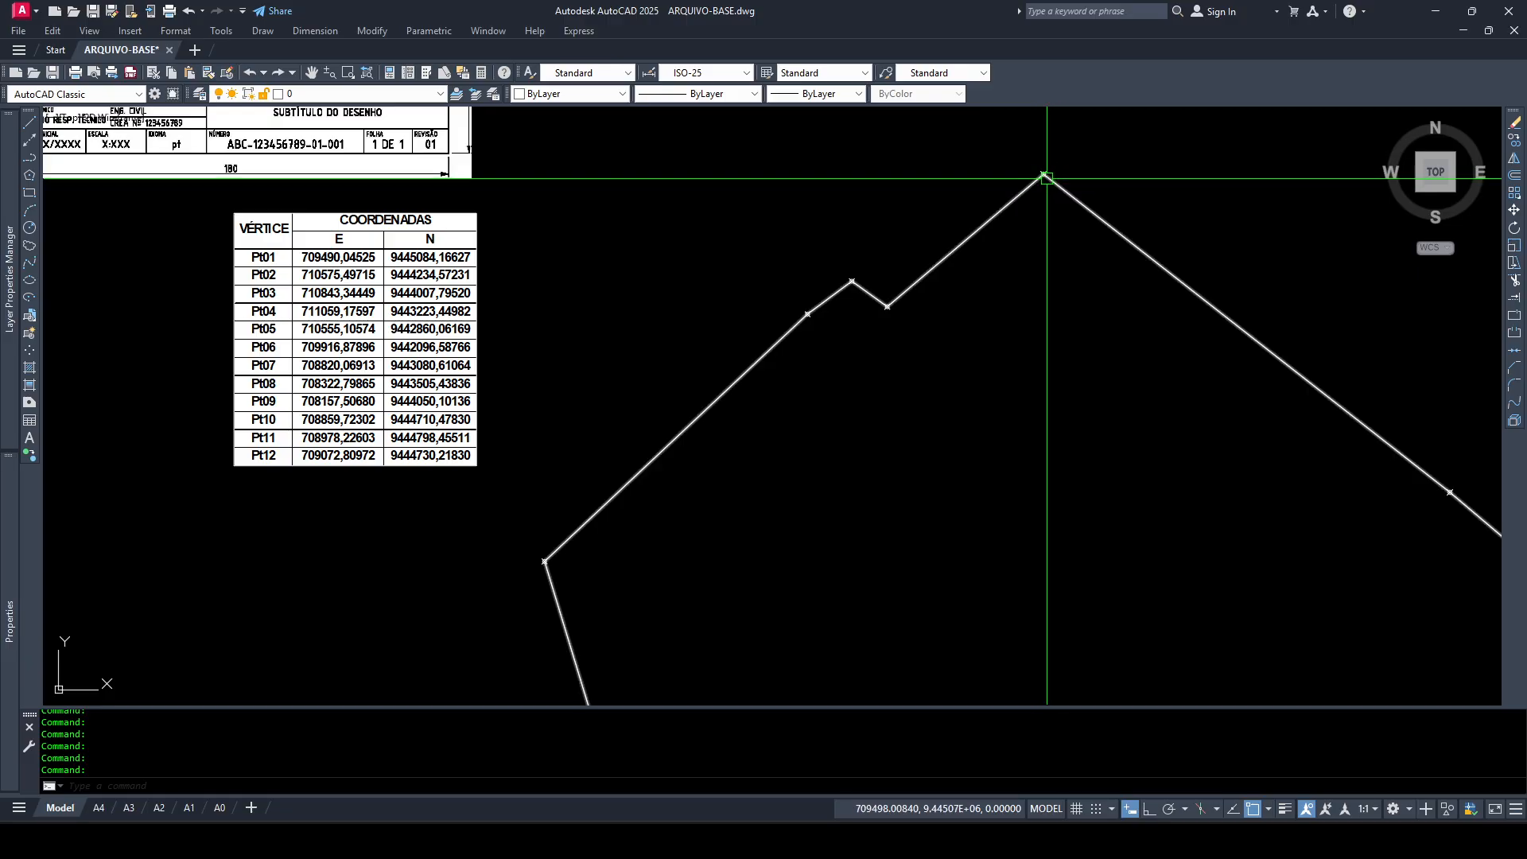
scroll(1038, 171, "up", 4)
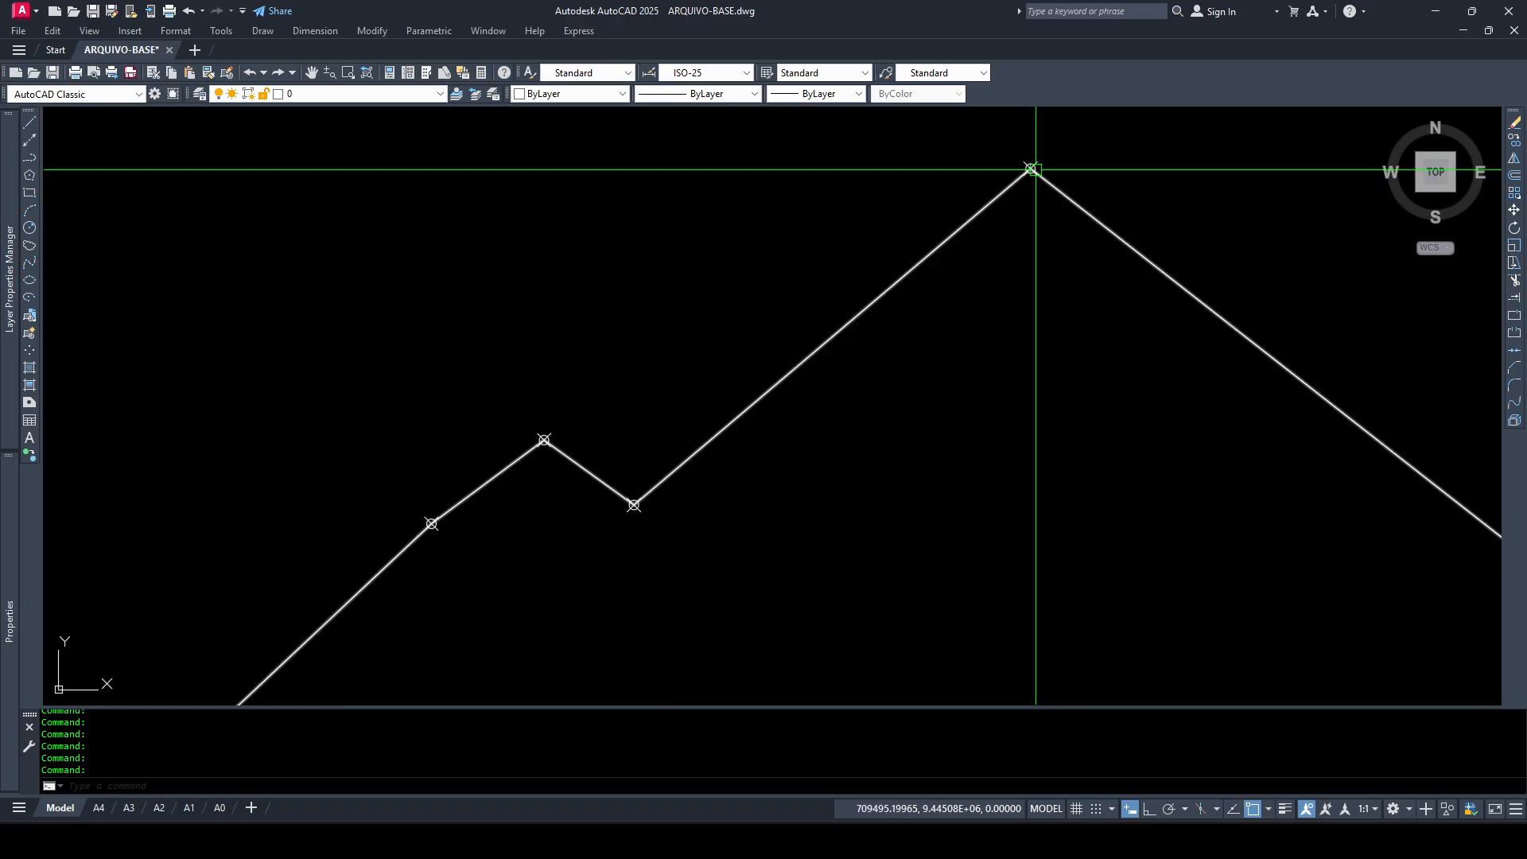
scroll(1035, 169, "down", 10)
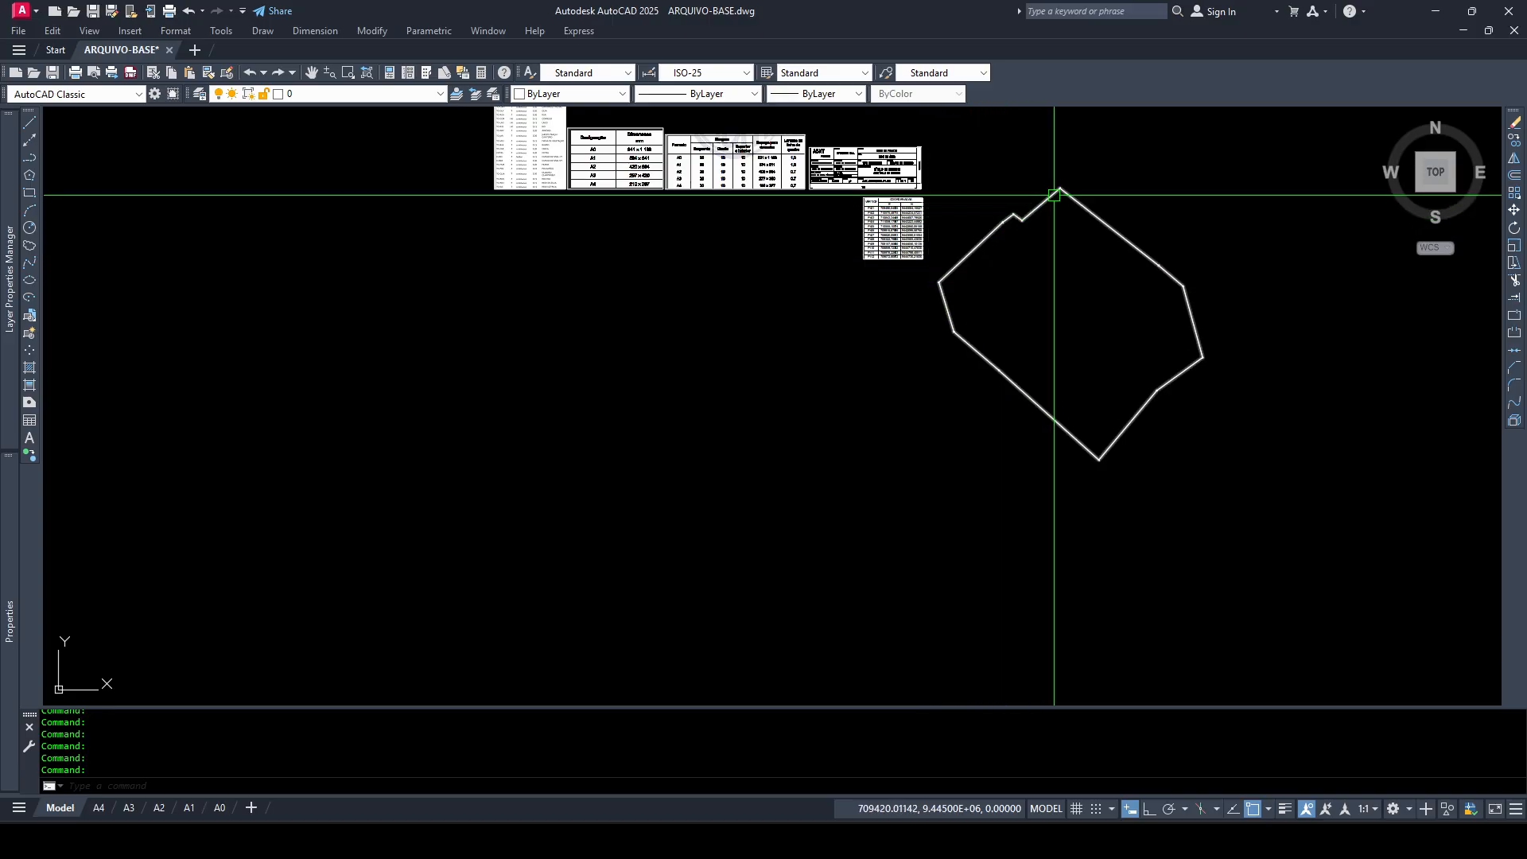
scroll(1055, 195, "up", 6)
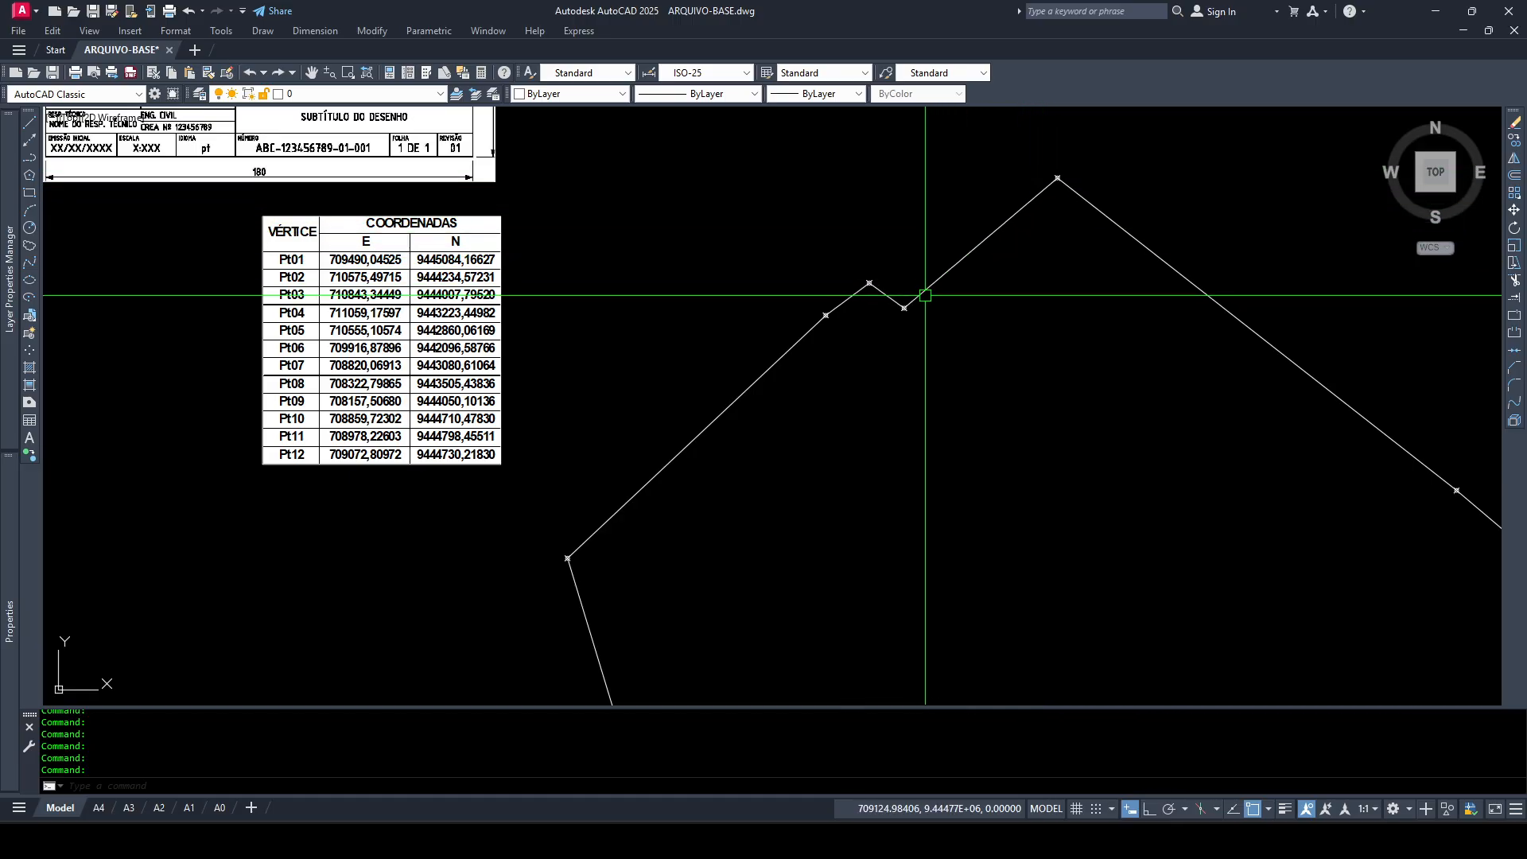
scroll(851, 306, "up", 3)
scroll(541, 311, "down", 3)
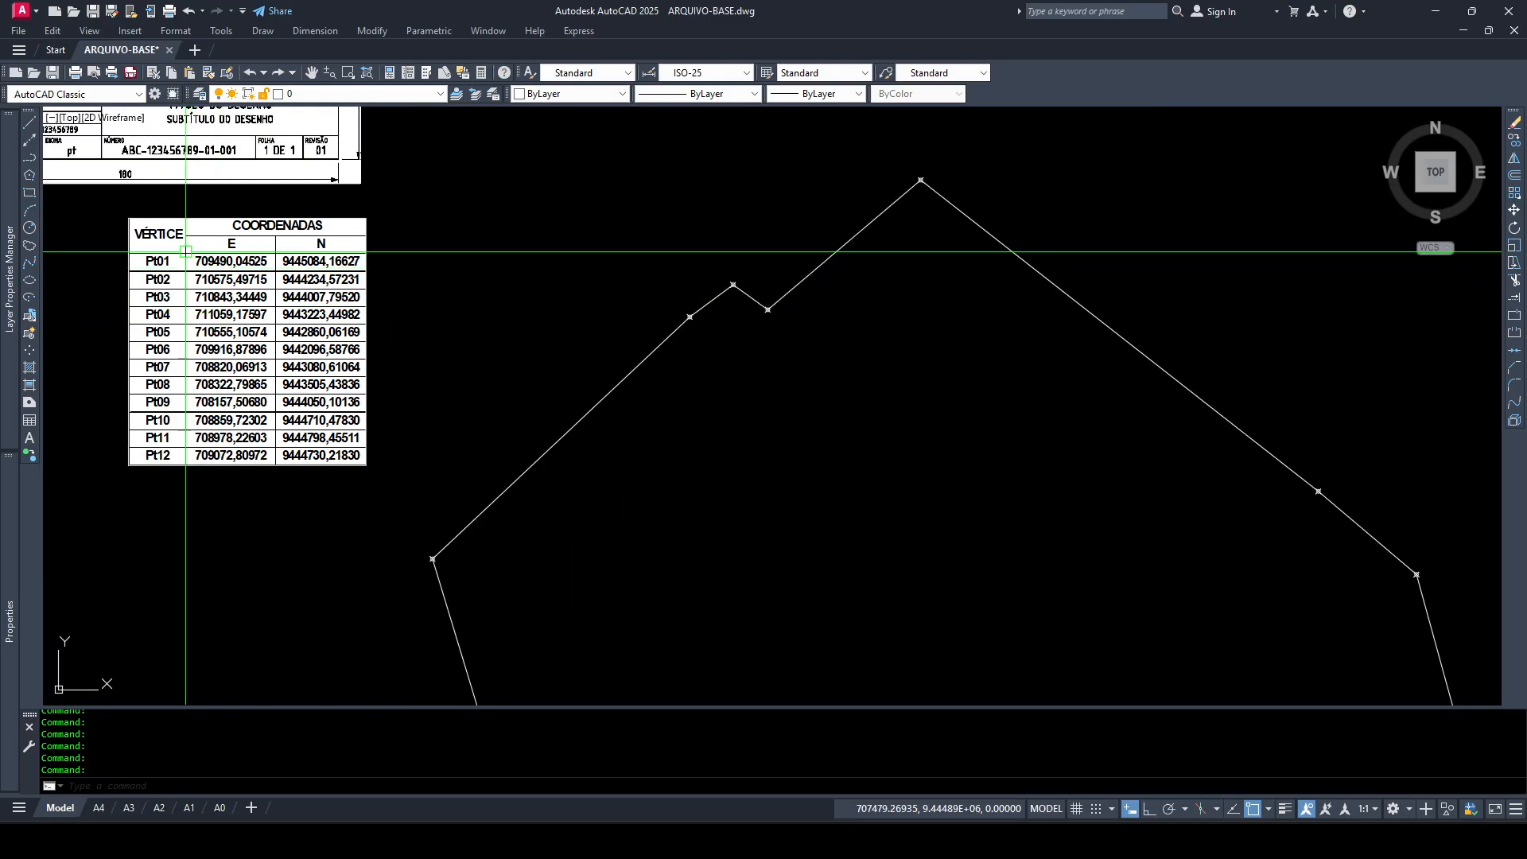
scroll(266, 273, "down", 1)
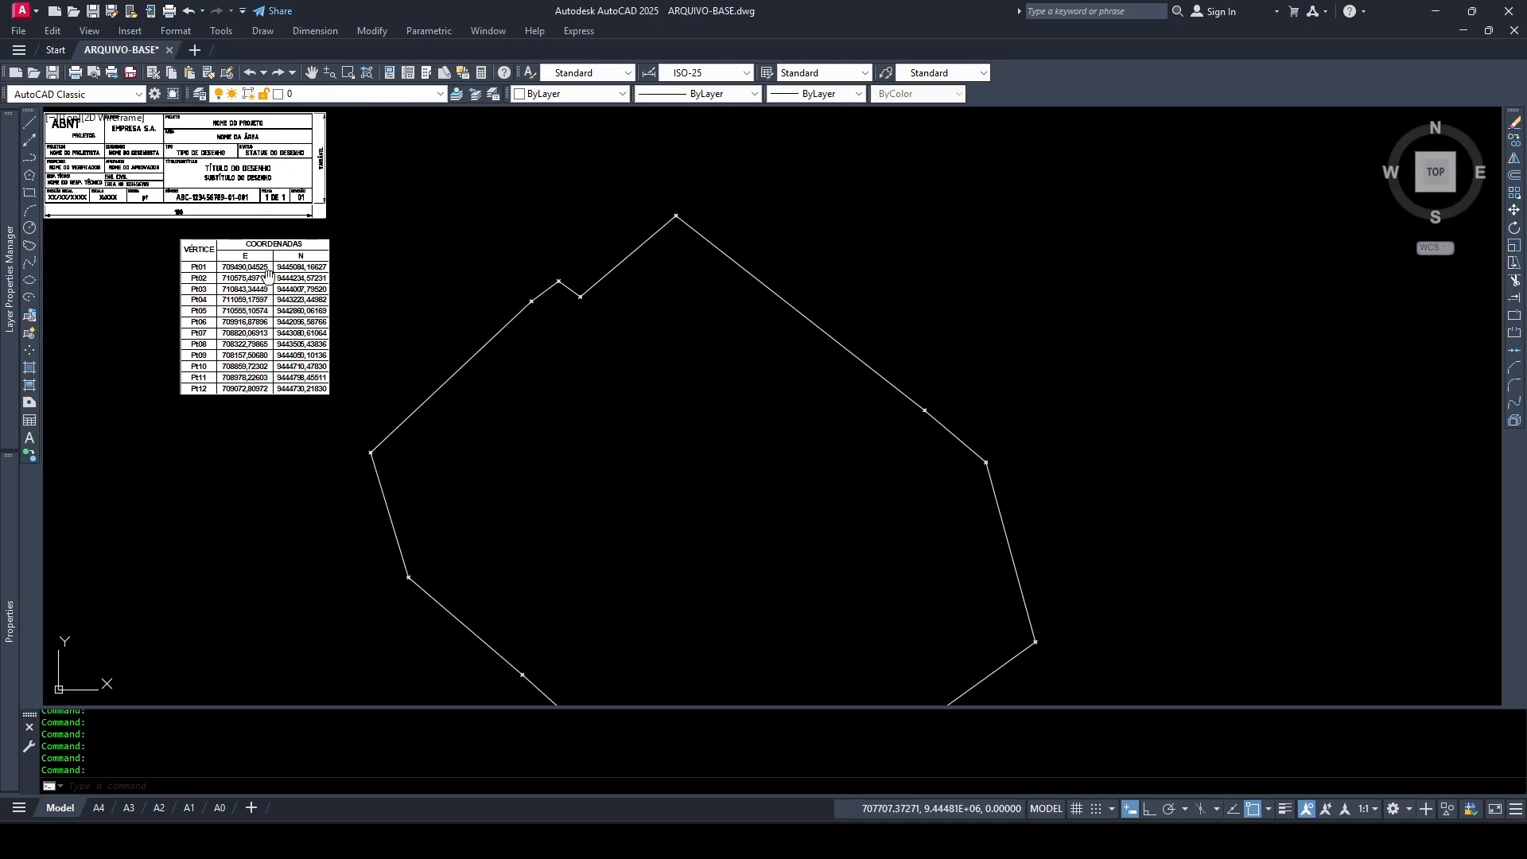
middle_click_drag(269, 278, 371, 247)
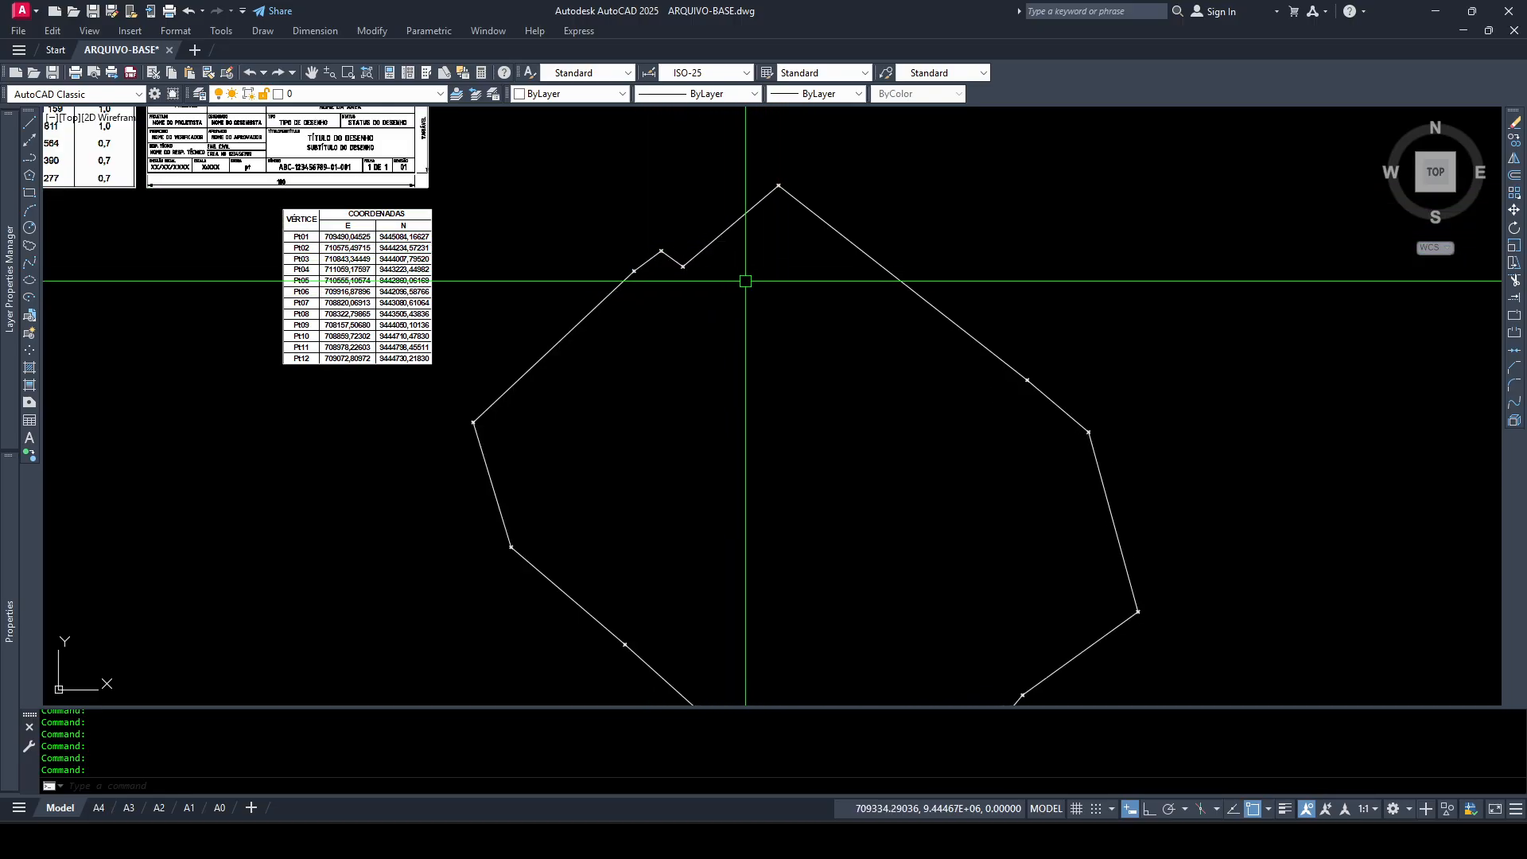
scroll(759, 194, "up", 4)
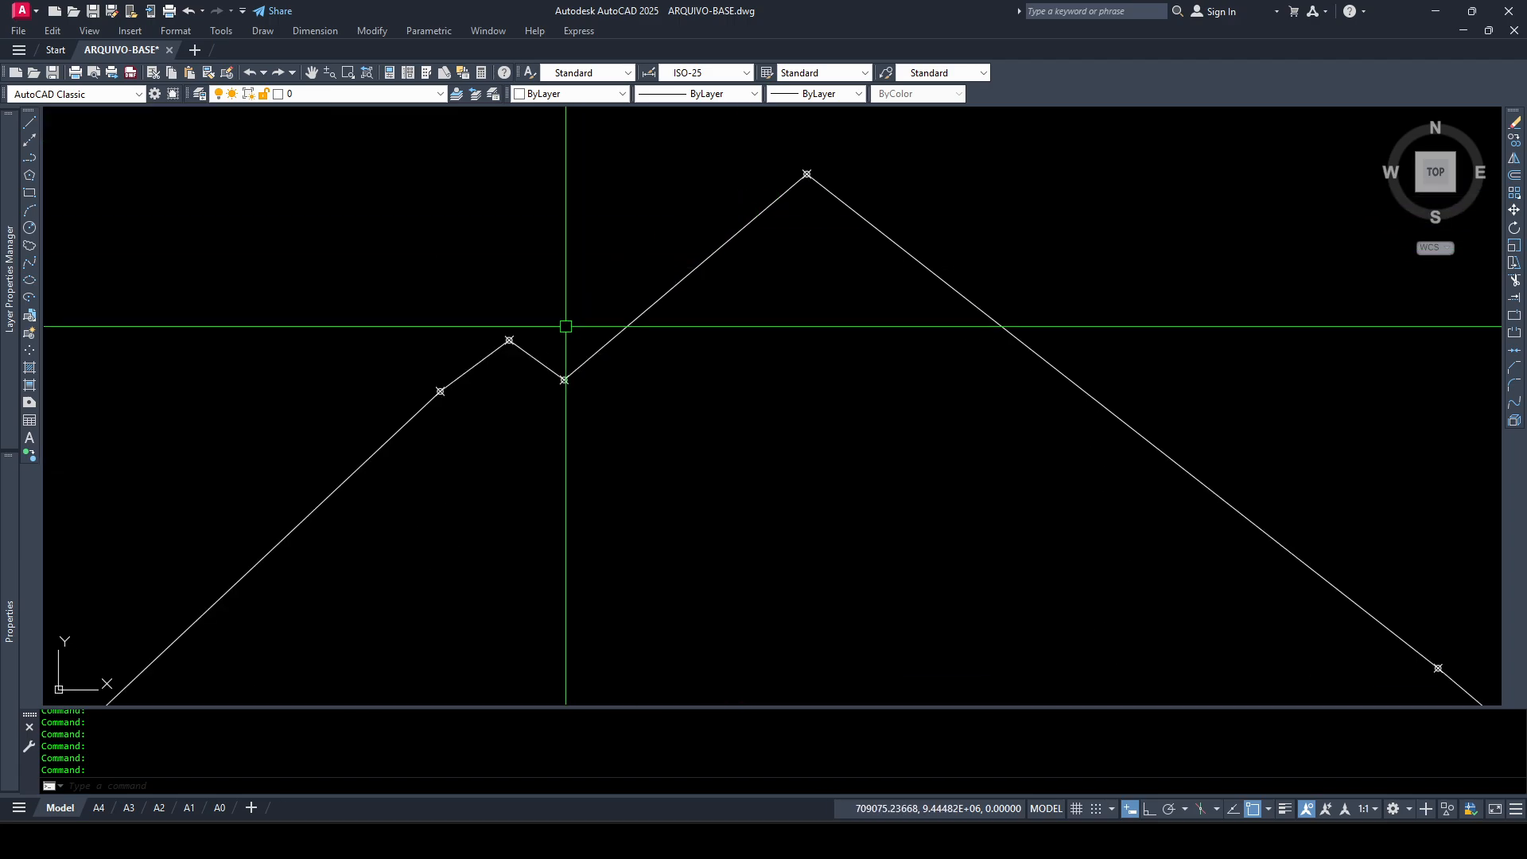
scroll(804, 266, "down", 3)
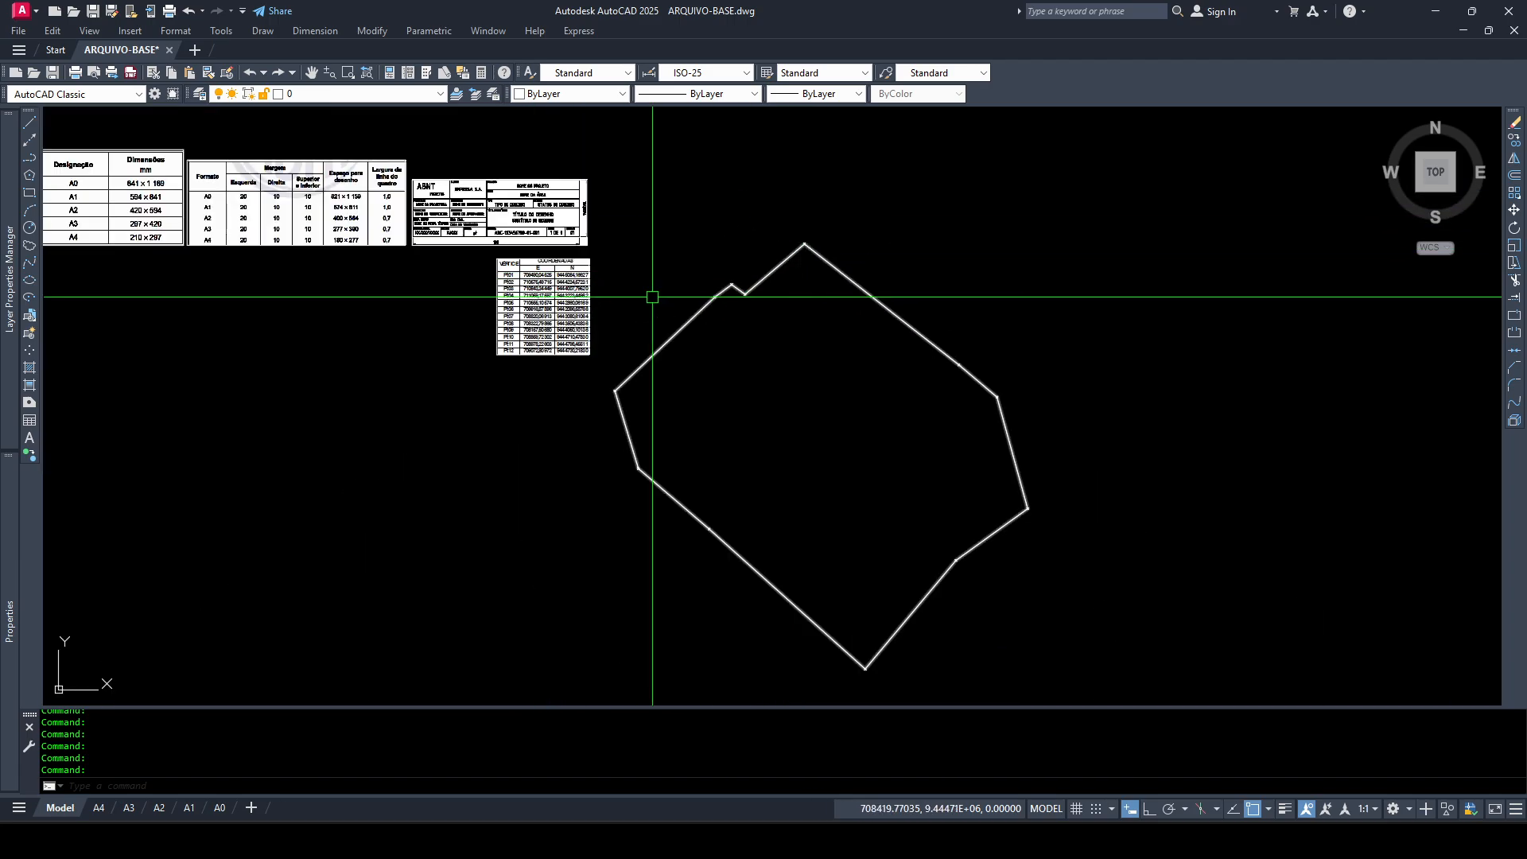
scroll(542, 292, "down", 1)
middle_click_drag(555, 283, 637, 246)
Select all the vertex points with SELECTSIMILAR from the northernmost point and assign them to the POL-PONTO layer
scroll(639, 247, "up", 5)
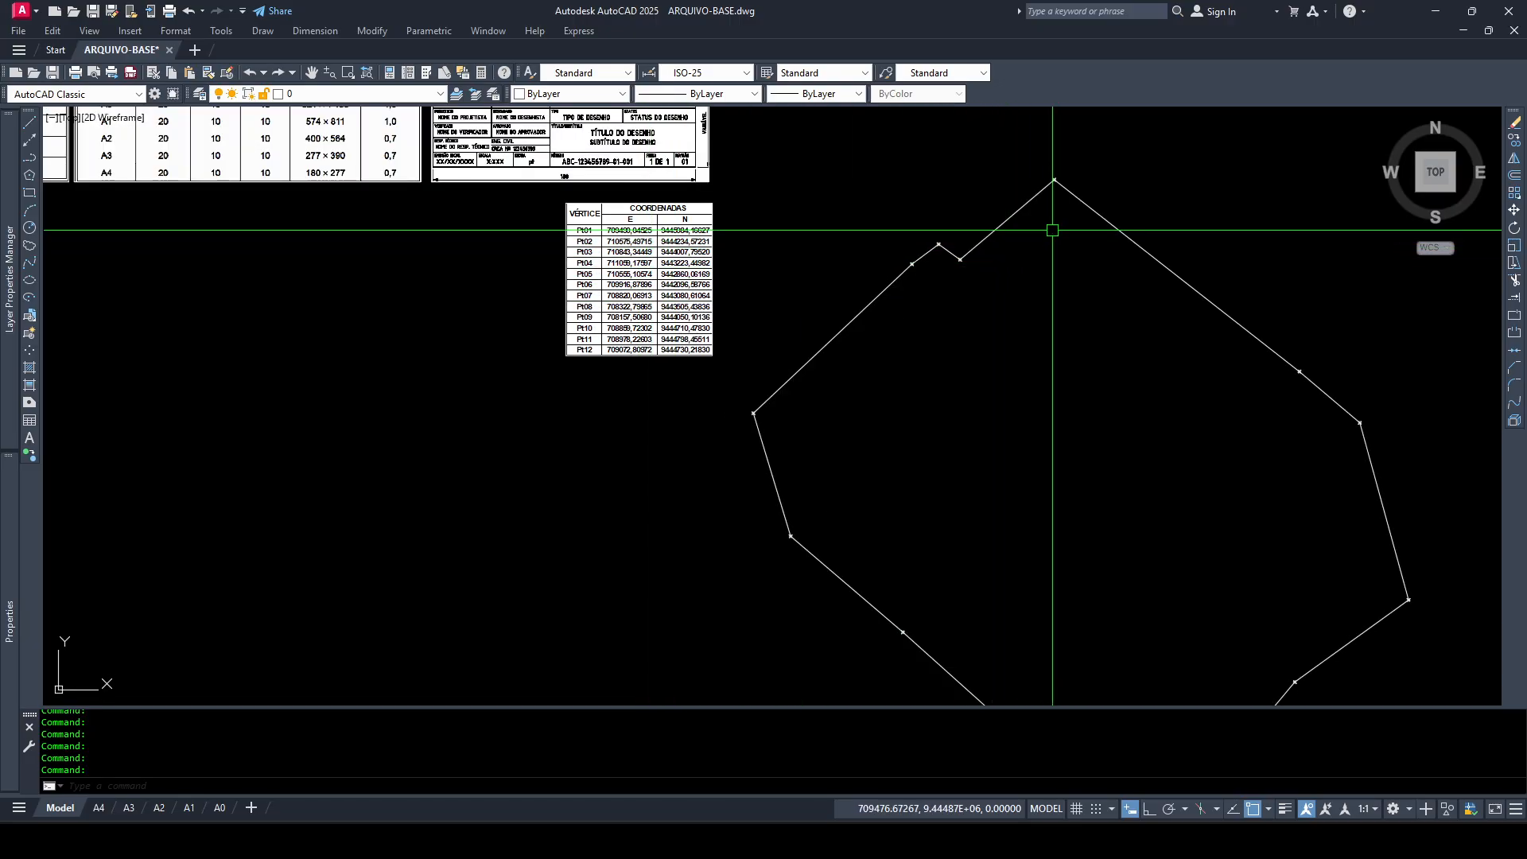
left_click(1055, 179)
left_click(1058, 232)
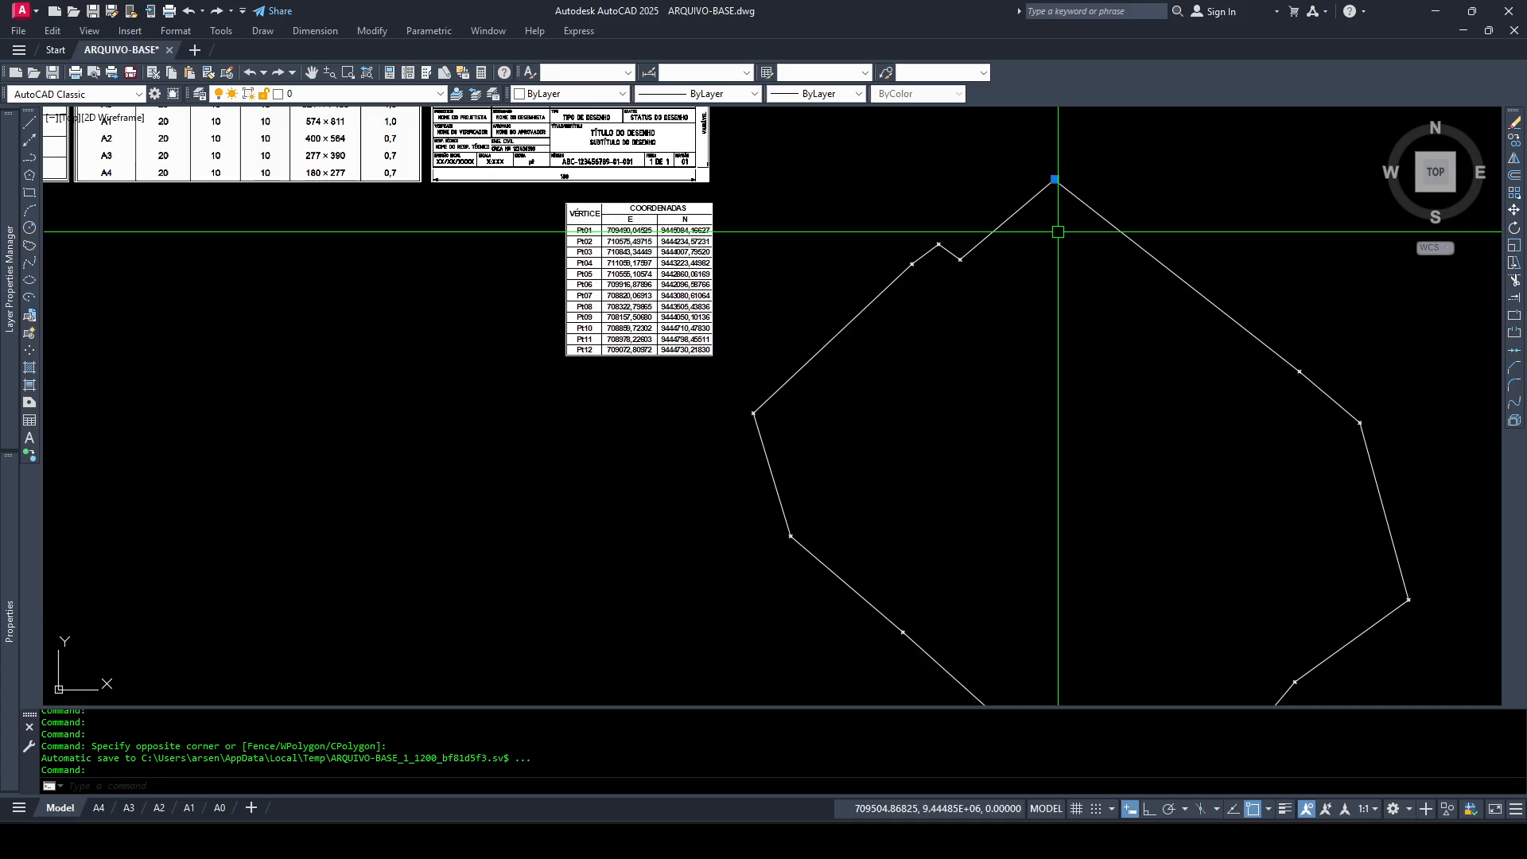
type("SELECT")
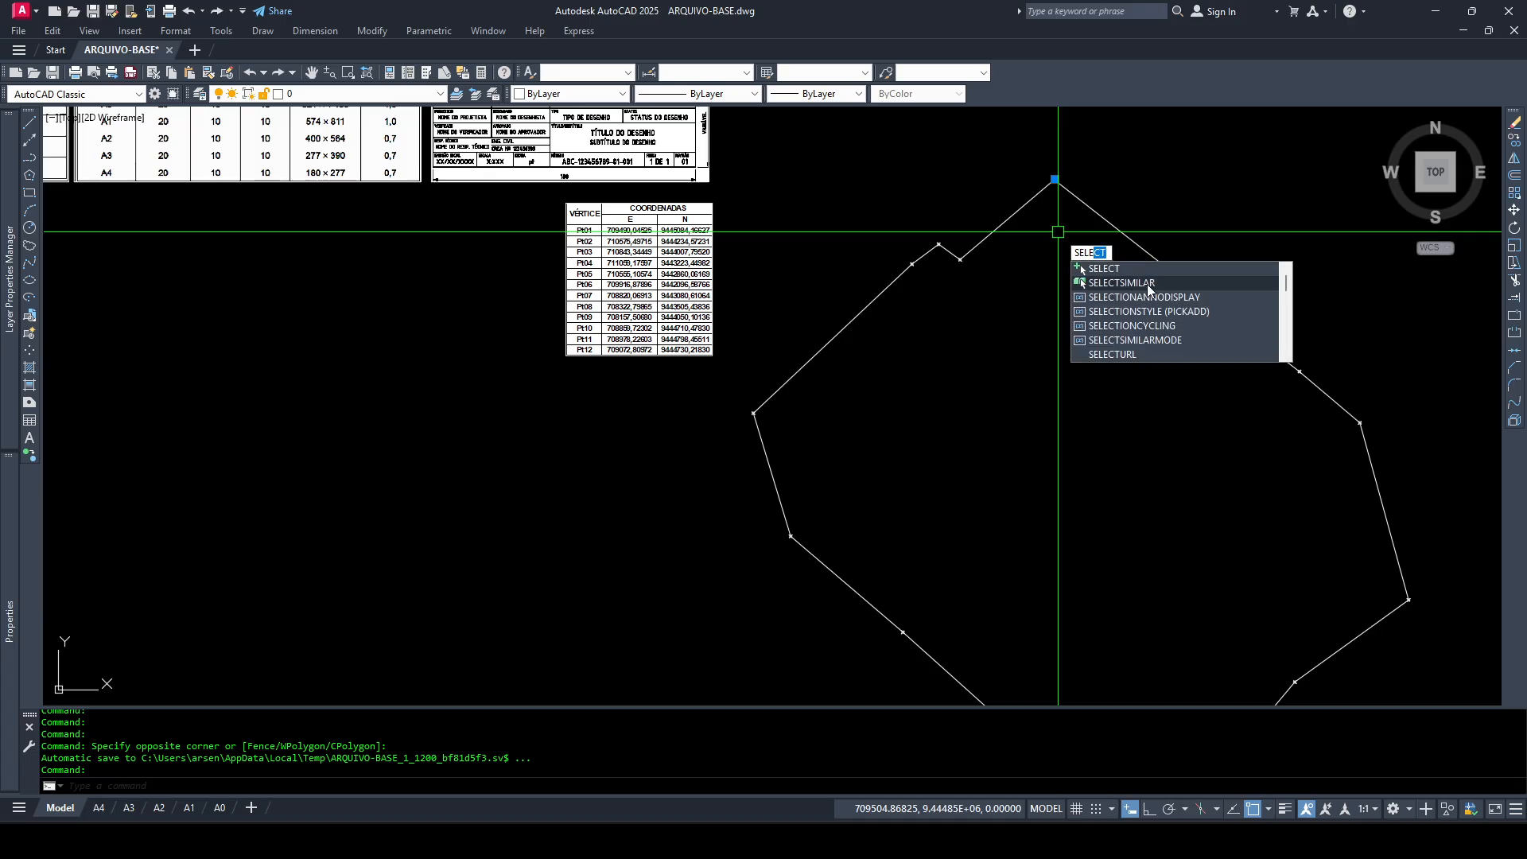
left_click(1147, 284)
scroll(1147, 284, "down", 4)
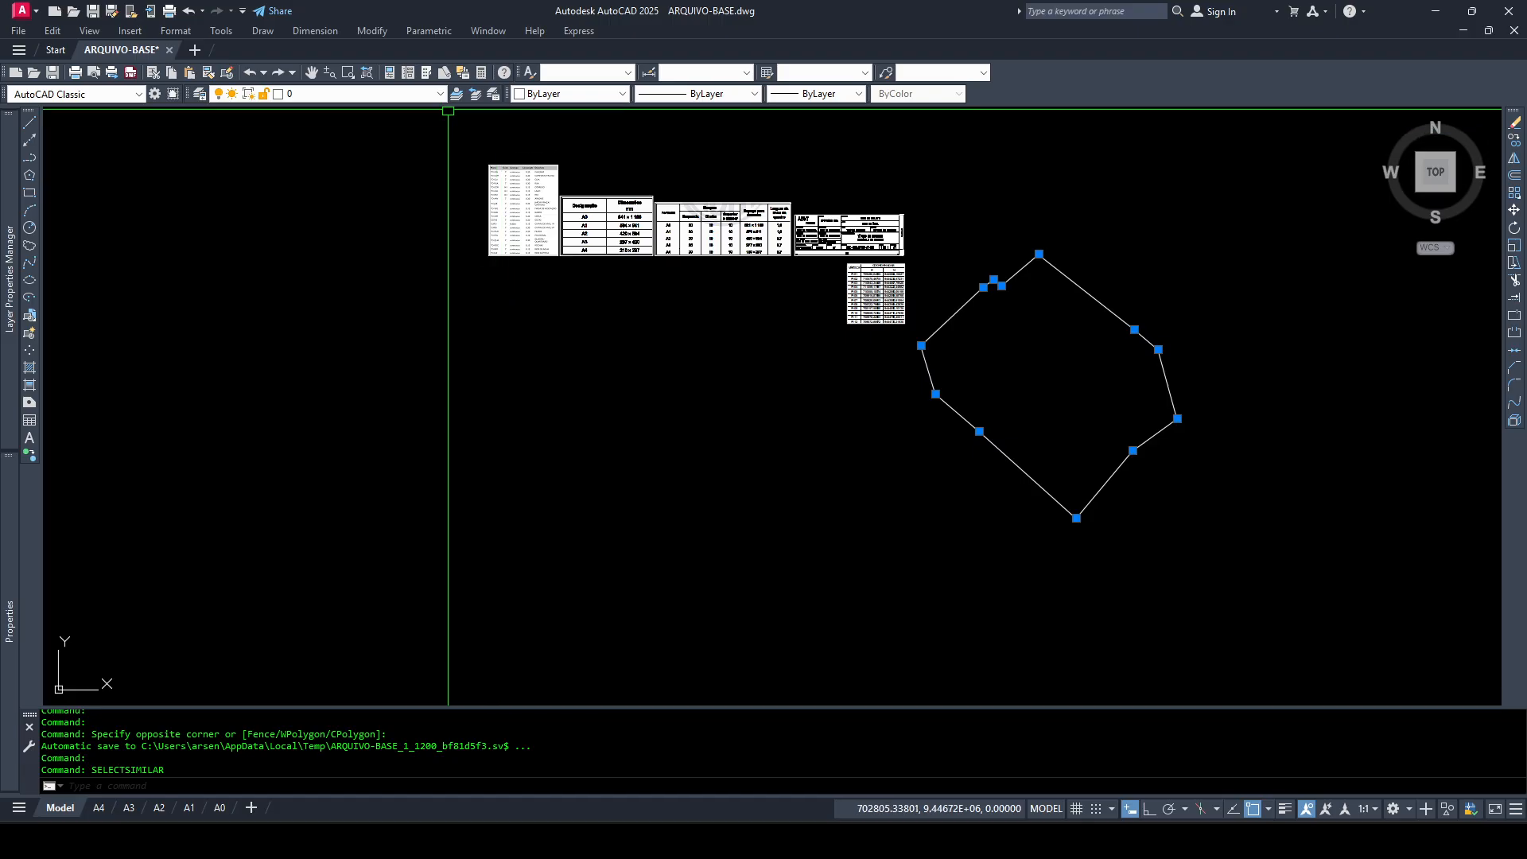
left_click(441, 95)
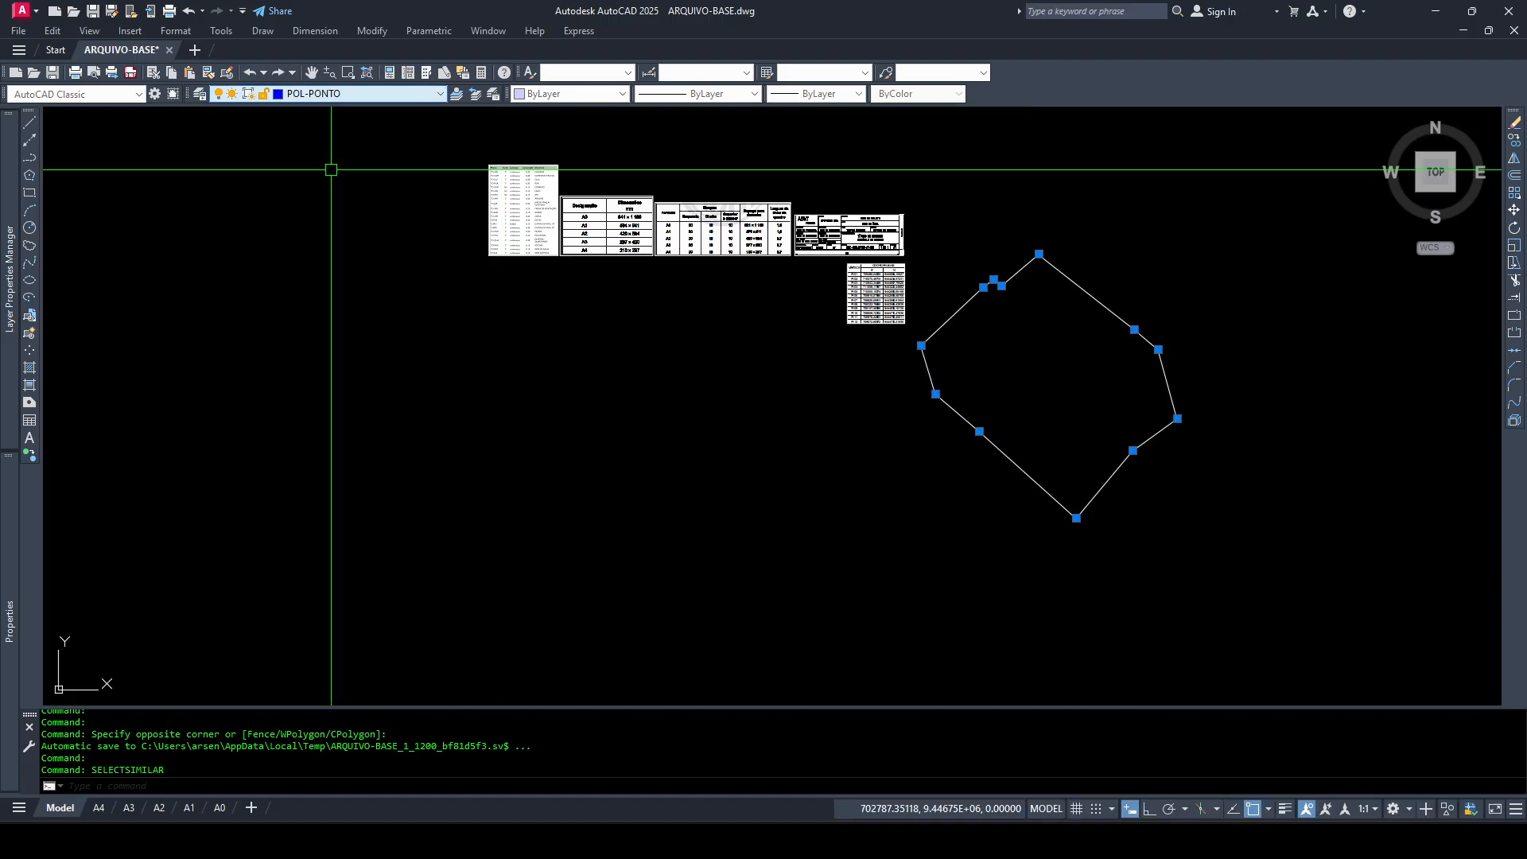
scroll(986, 290, "up", 5)
key("Escape")
Assign the closed boundary polyline to the POL-PONTO layer
scroll(930, 298, "up", 6)
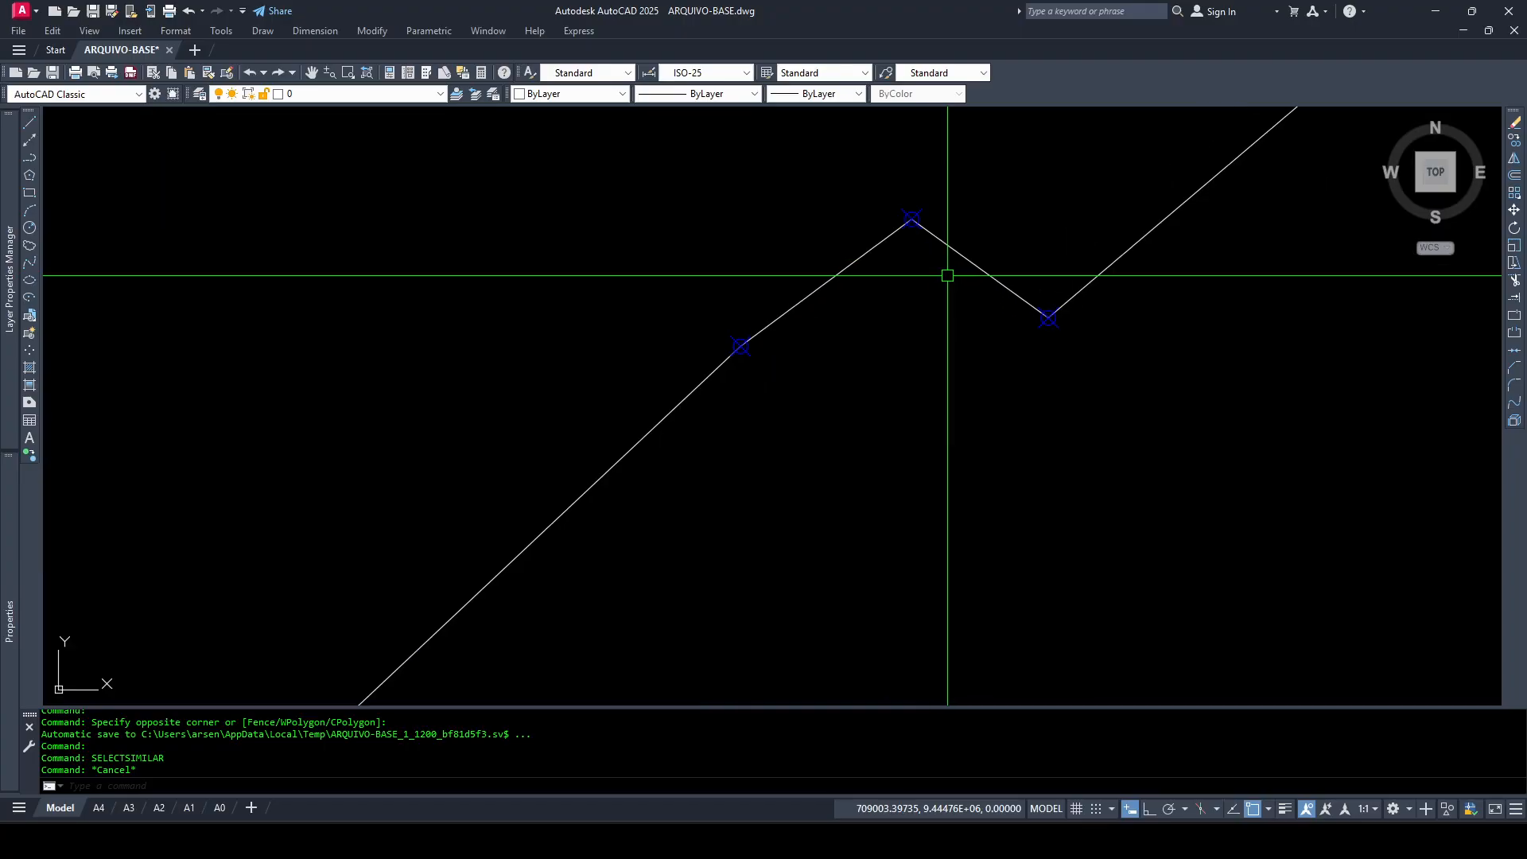
left_click(942, 253)
left_click(440, 95)
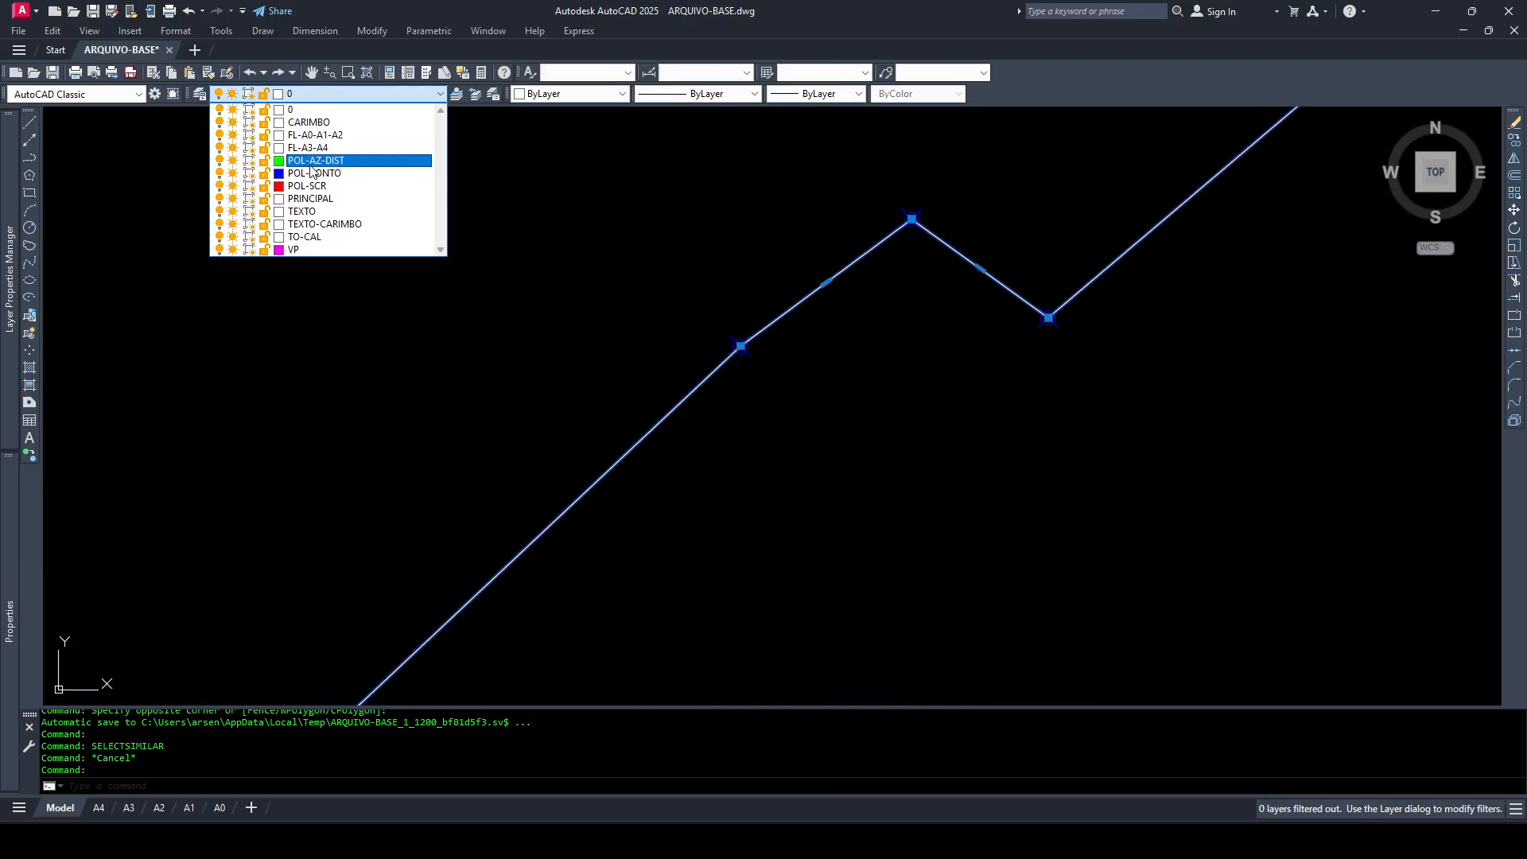
left_click(317, 174)
key("Escape")
scroll(856, 303, "down", 6)
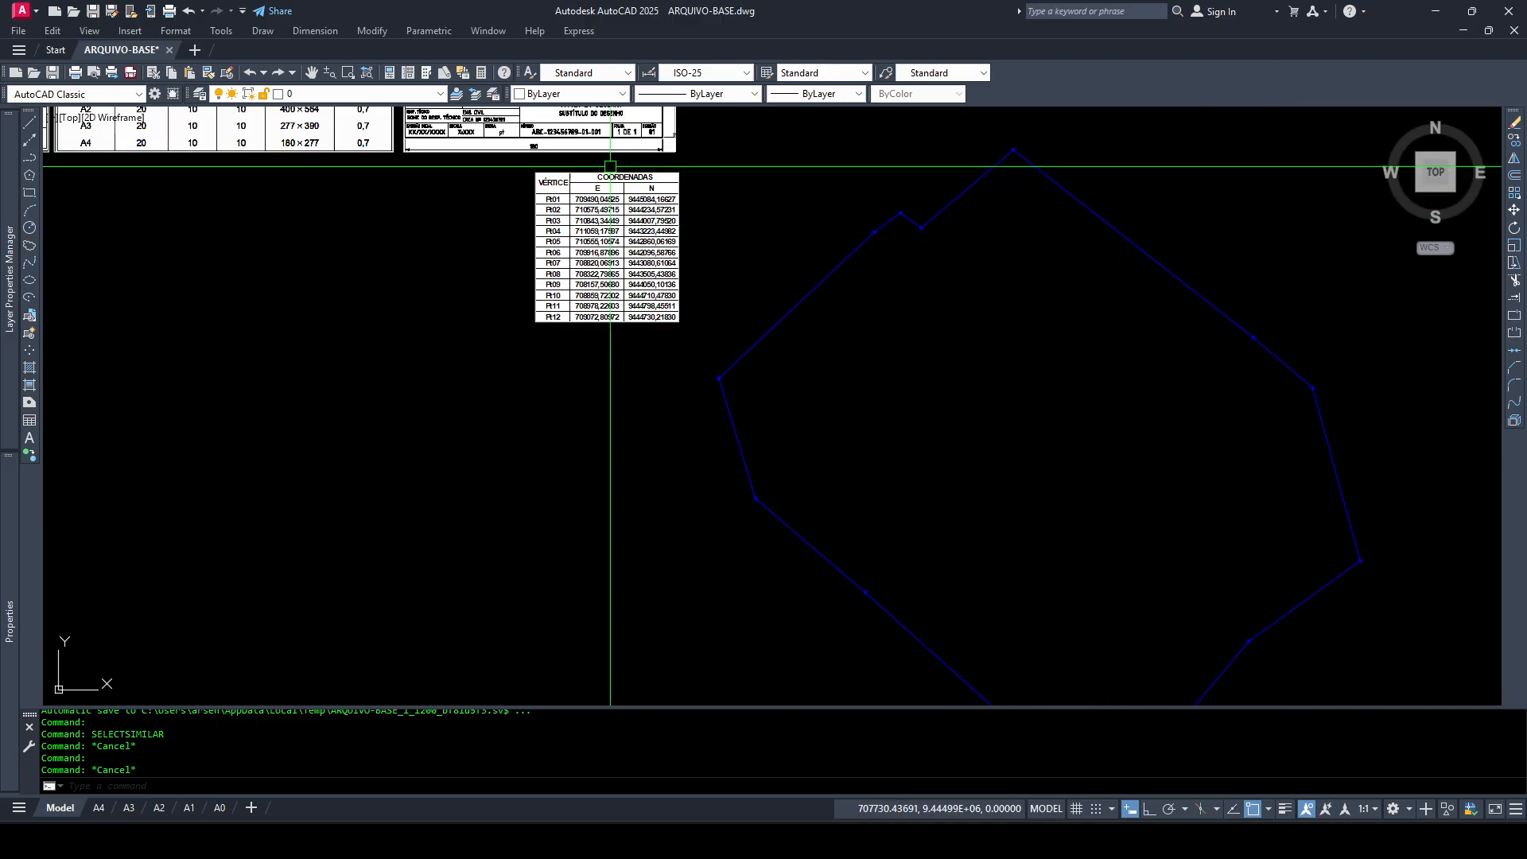
Zoom to the extents of the drawing and save the file
left_click(435, 94)
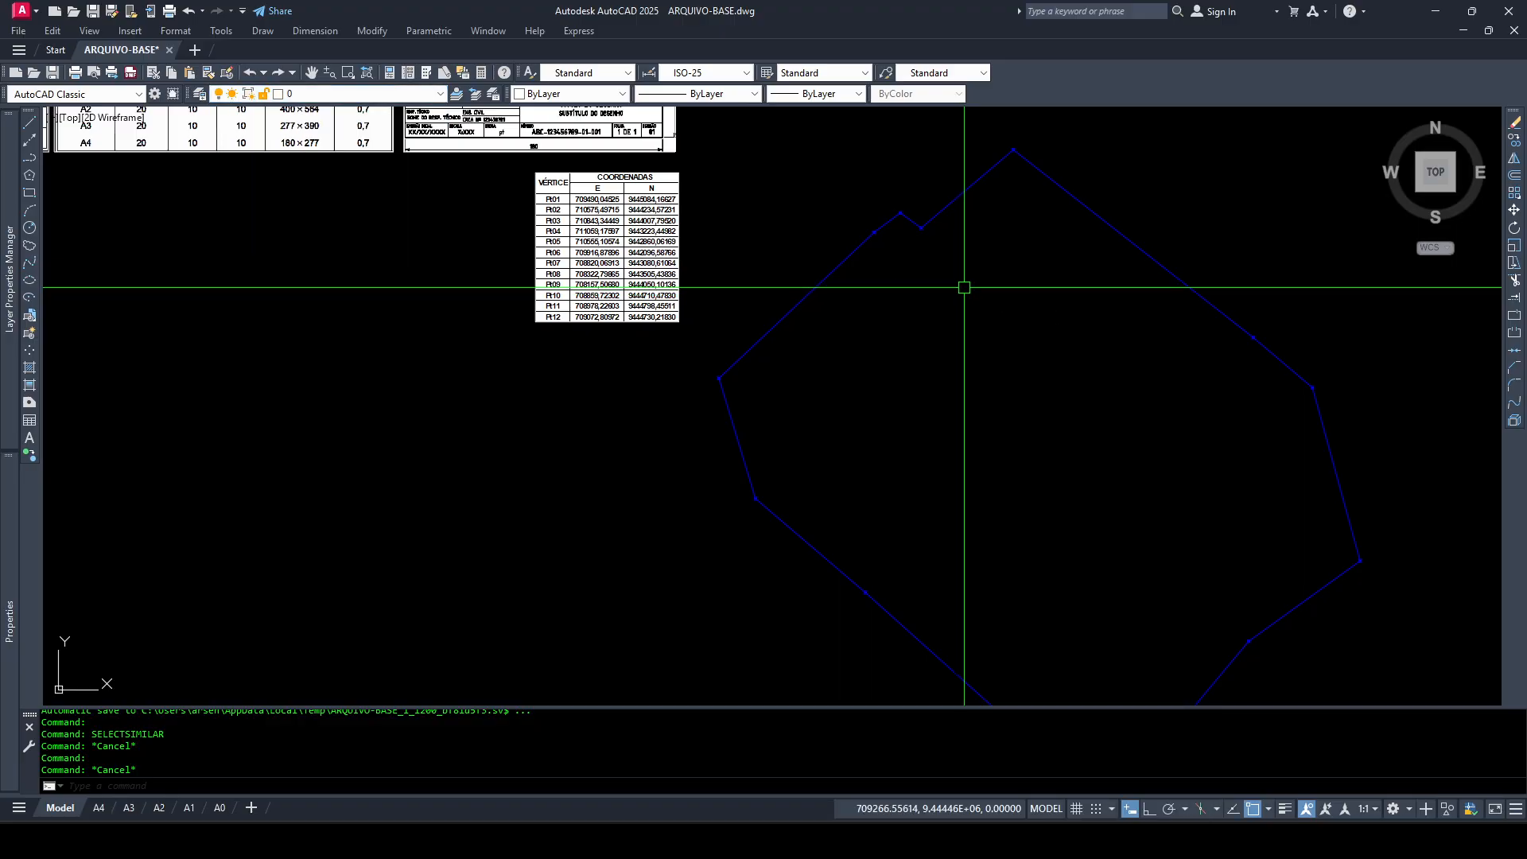
scroll(946, 282, "down", 2)
middle_click_drag(985, 310, 1029, 336)
type("Z")
key("Return")
type("E")
key("Return")
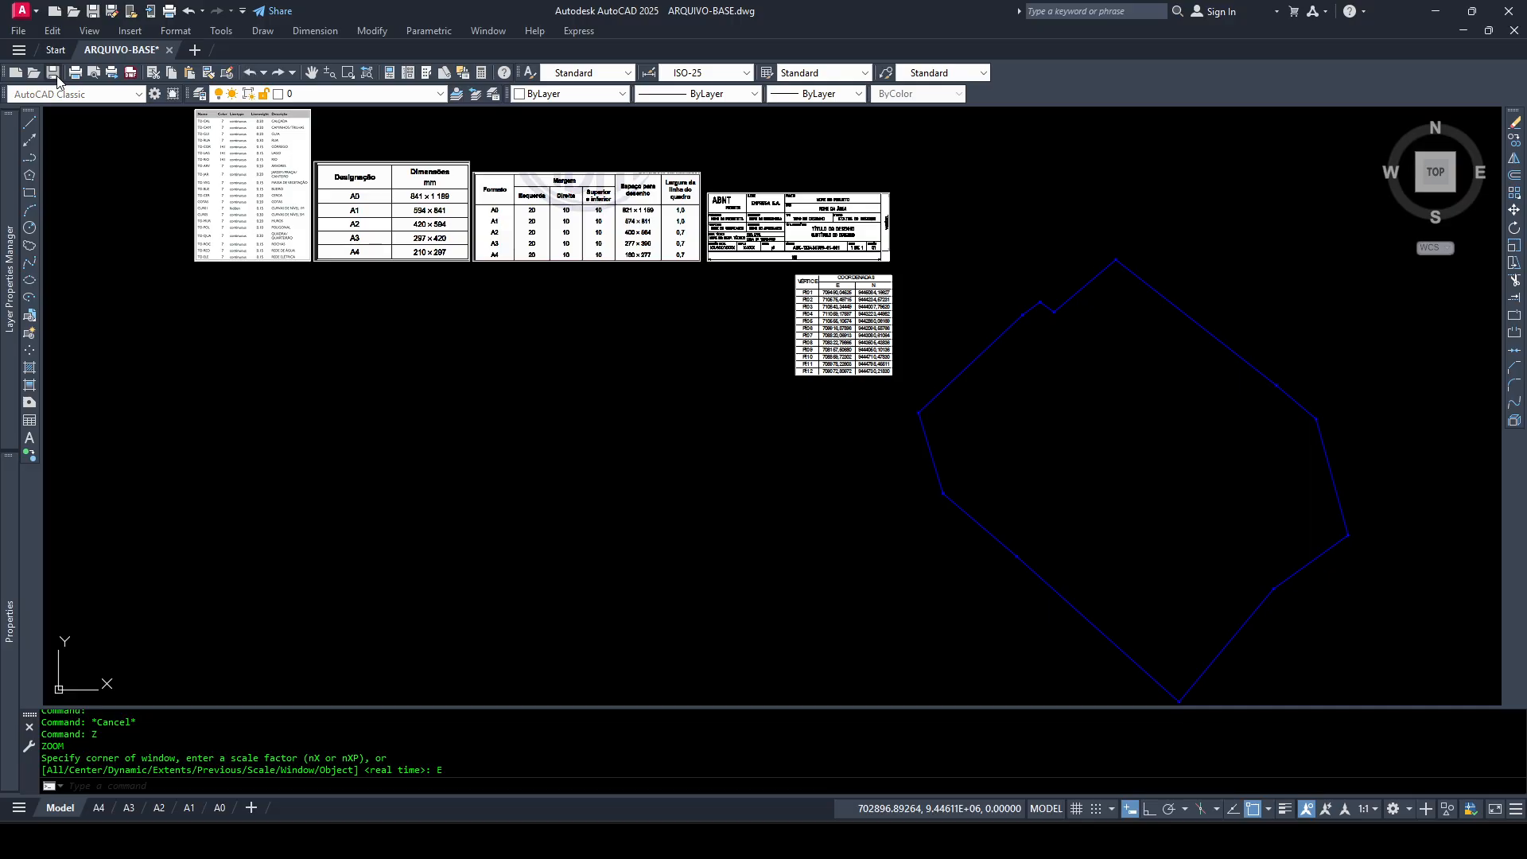
key("ctrl+s")
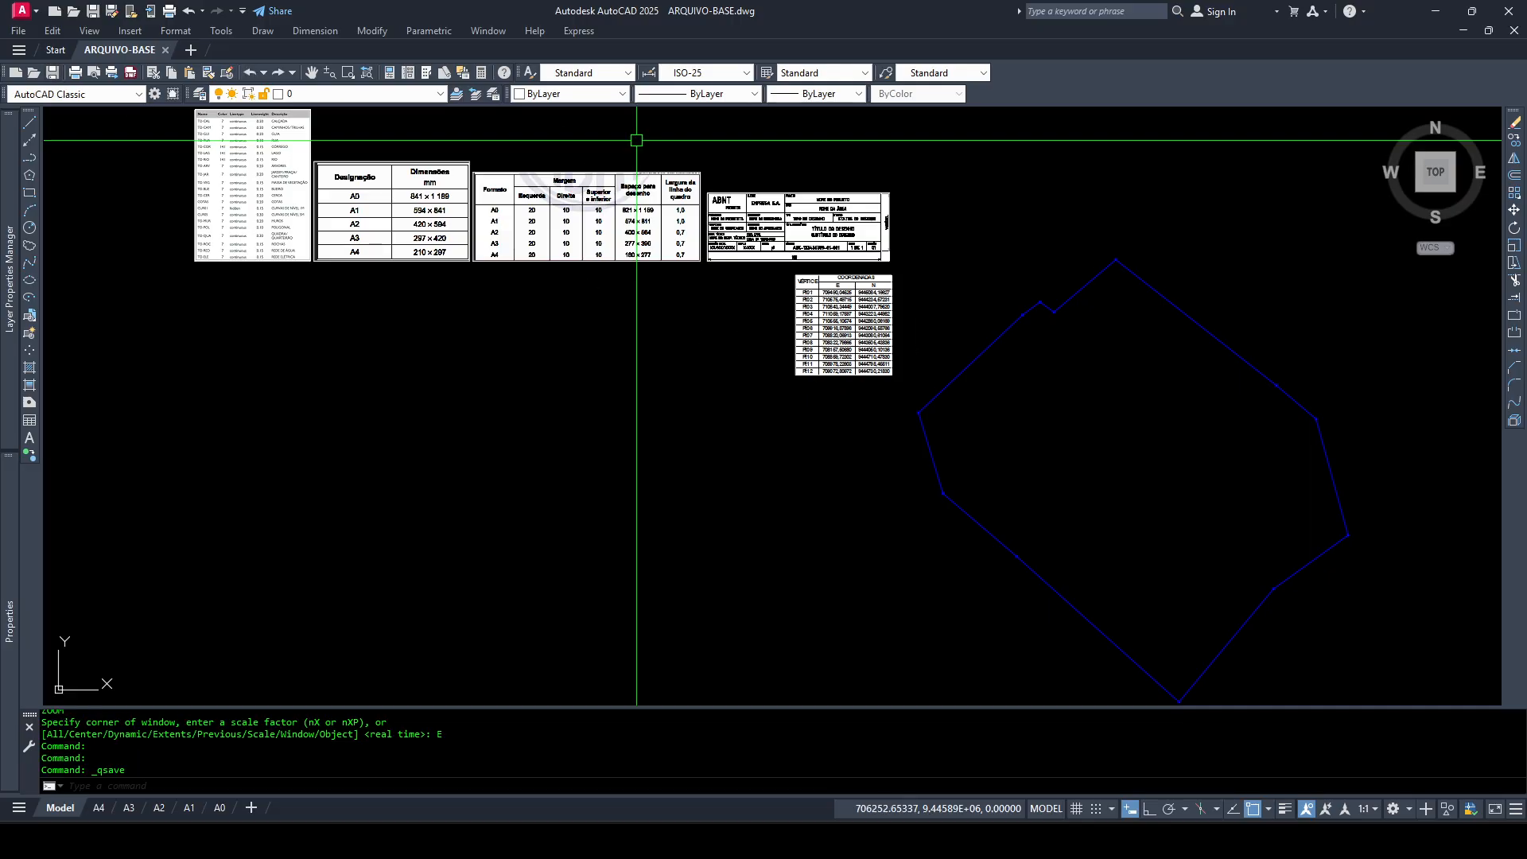